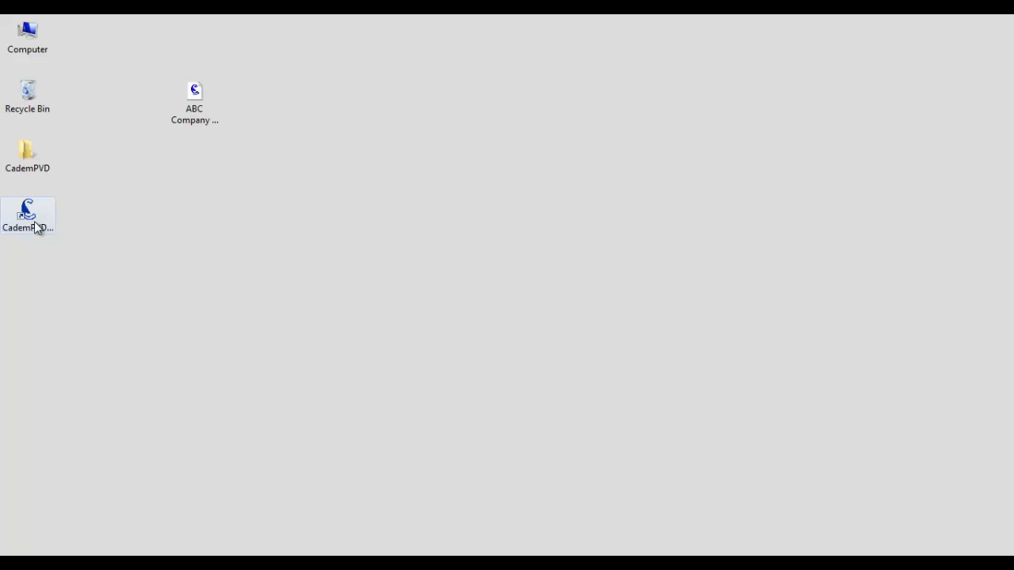
Launch CademPVD from its desktop shortcut and dismiss the welcome message
click(36, 228)
double_click(35, 228)
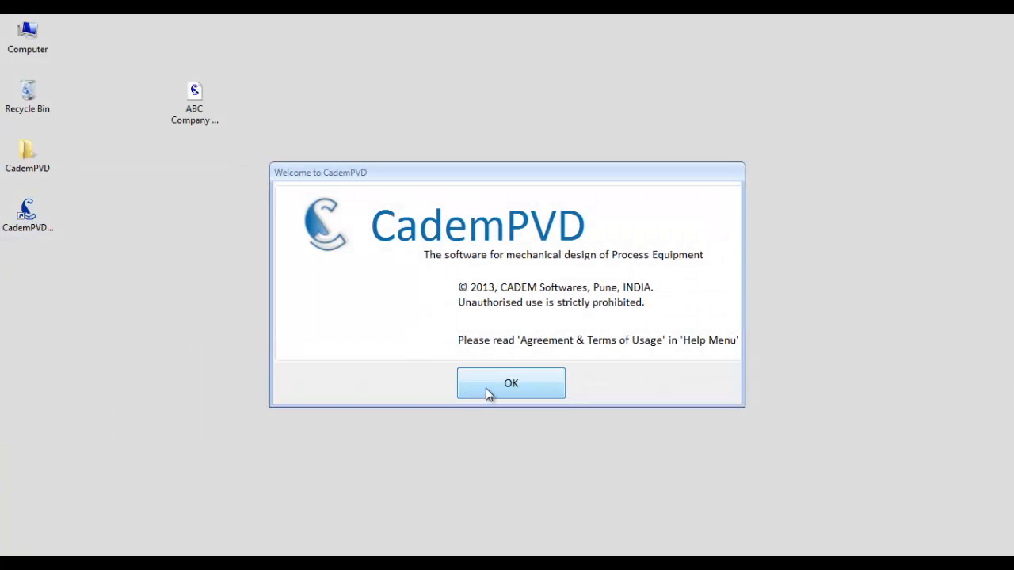
click(488, 389)
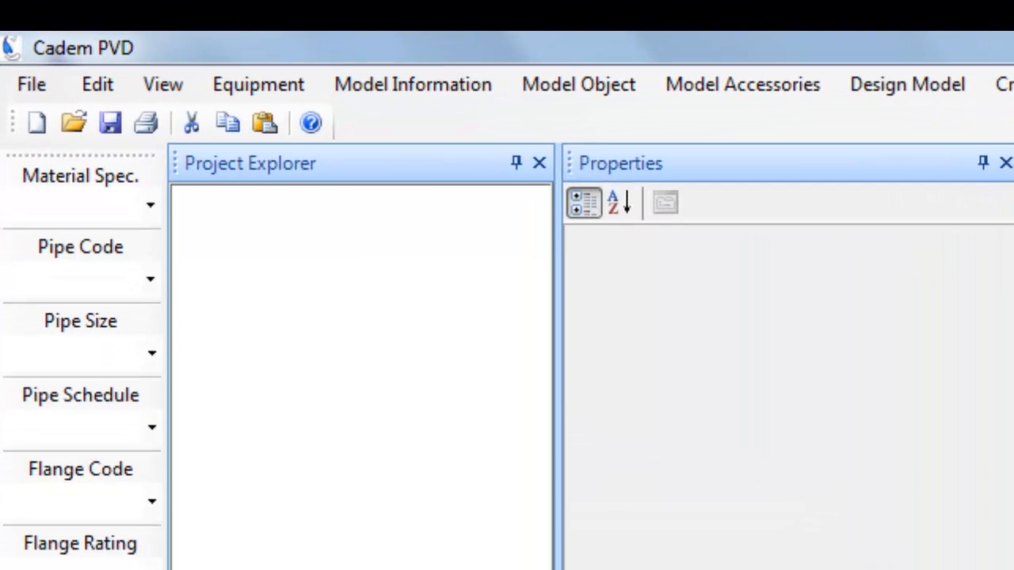
Create a new project and replace its default description with 'ABC Company Ltd.'
click(39, 120)
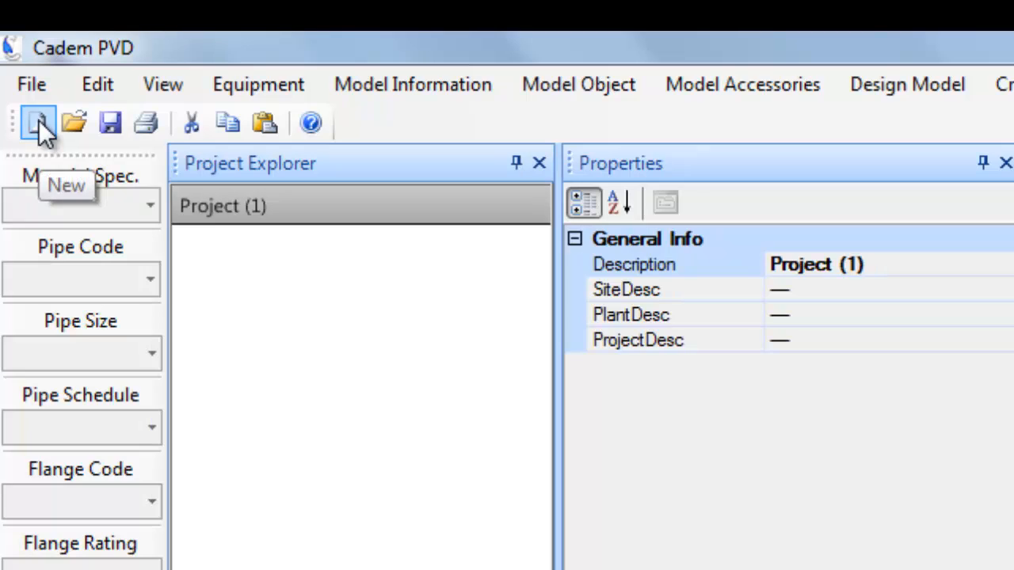
click(263, 207)
click(908, 267)
drag(908, 267, 653, 269)
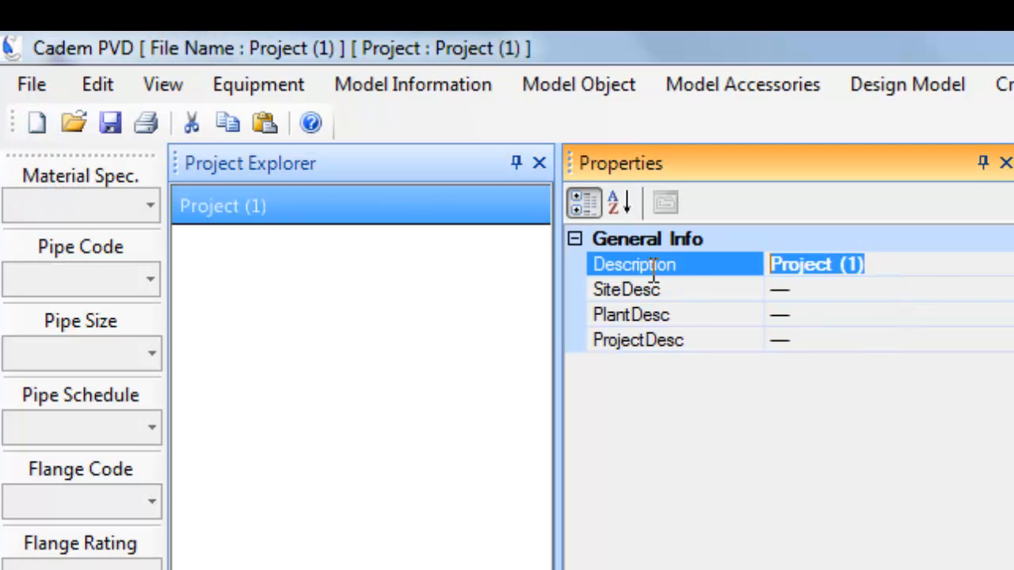
text(ABC C)
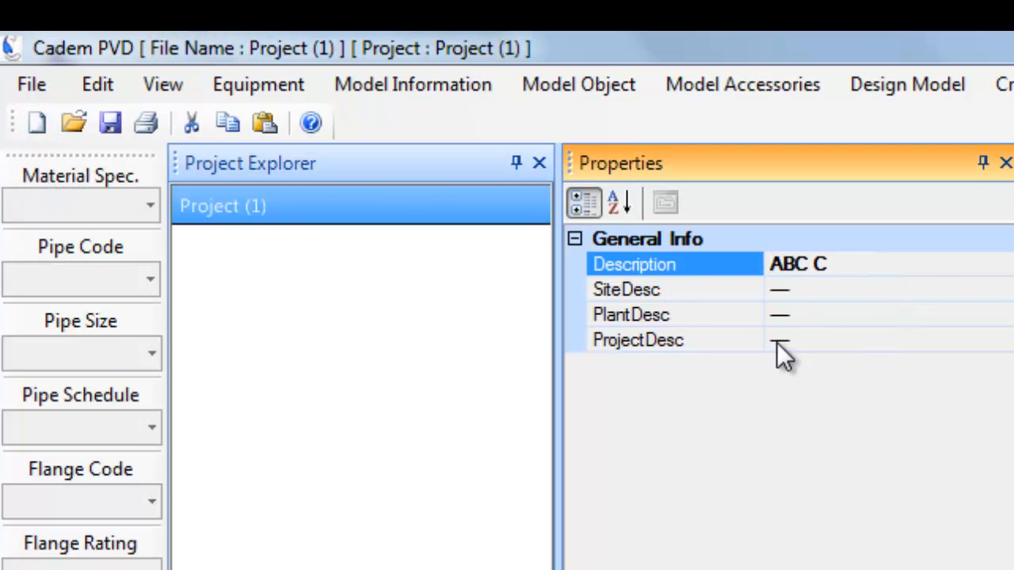
text(ompany Ltd.)
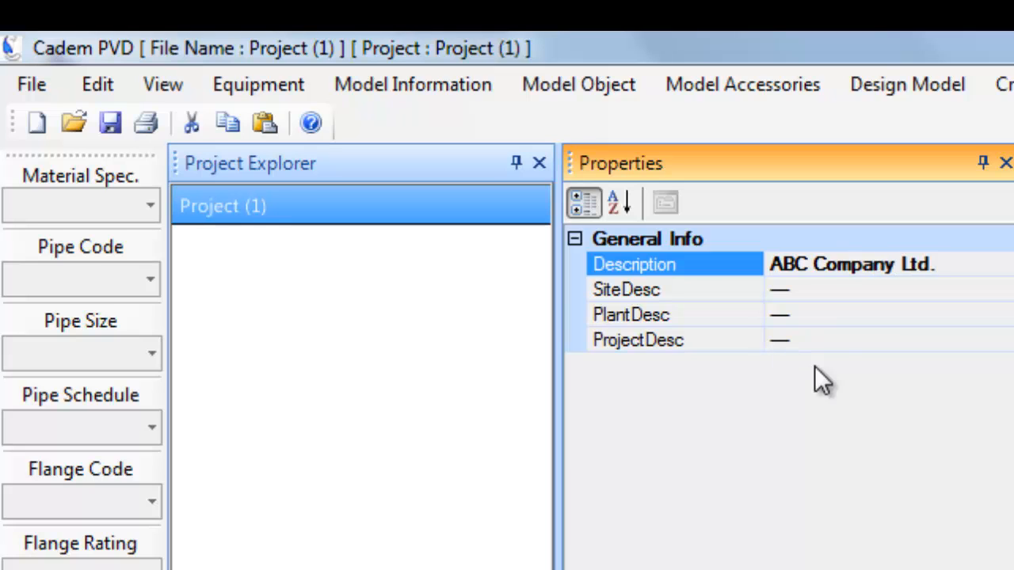
Set site 'Vapi Site', plant 'Refrigeration Plant' and project 'Soap Plant' descriptions, then apply them
click(699, 290)
text(Vapi Site)
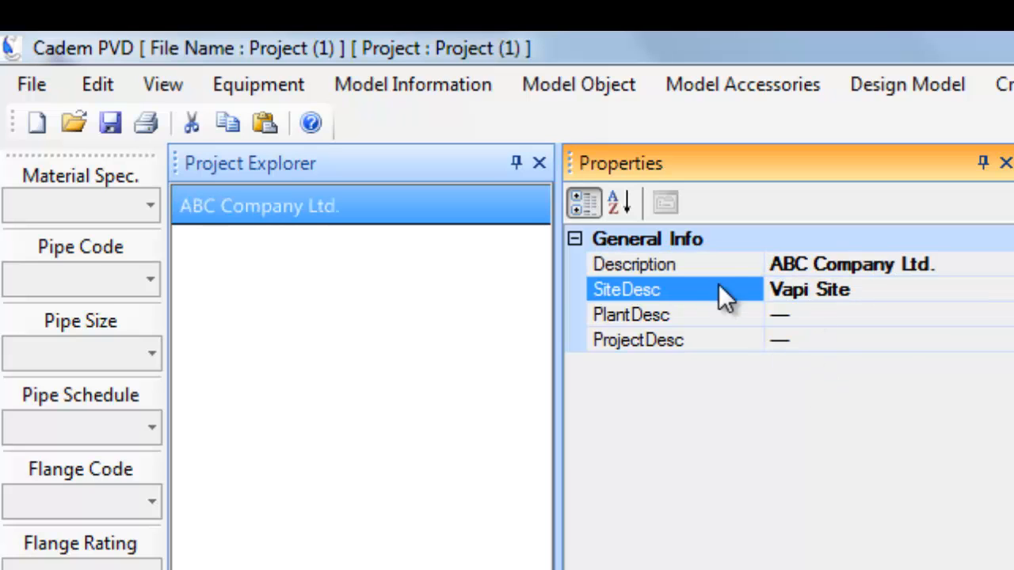
click(729, 314)
text(Refrigerat)
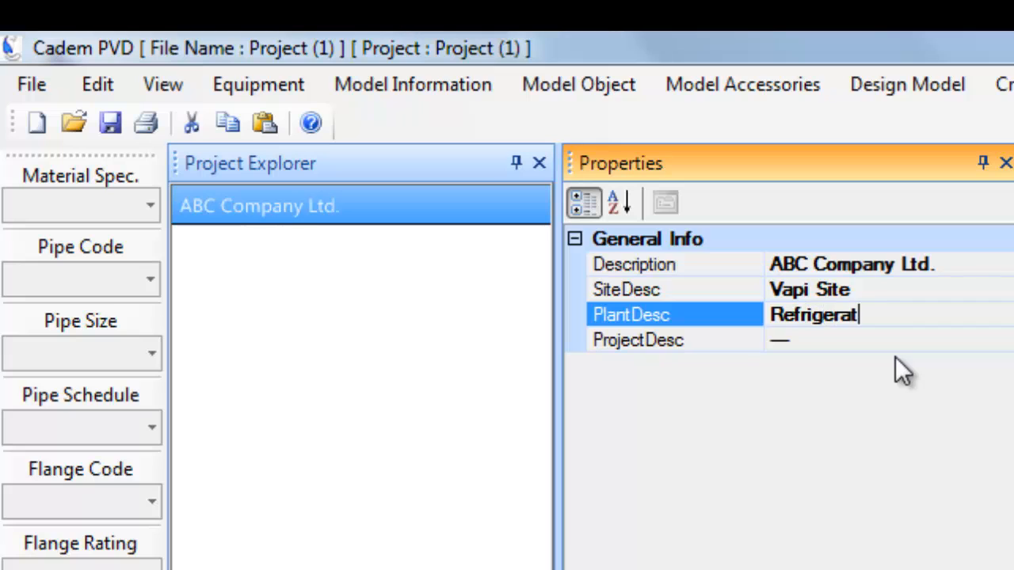
text(ion Plant)
click(882, 341)
text(Soap)
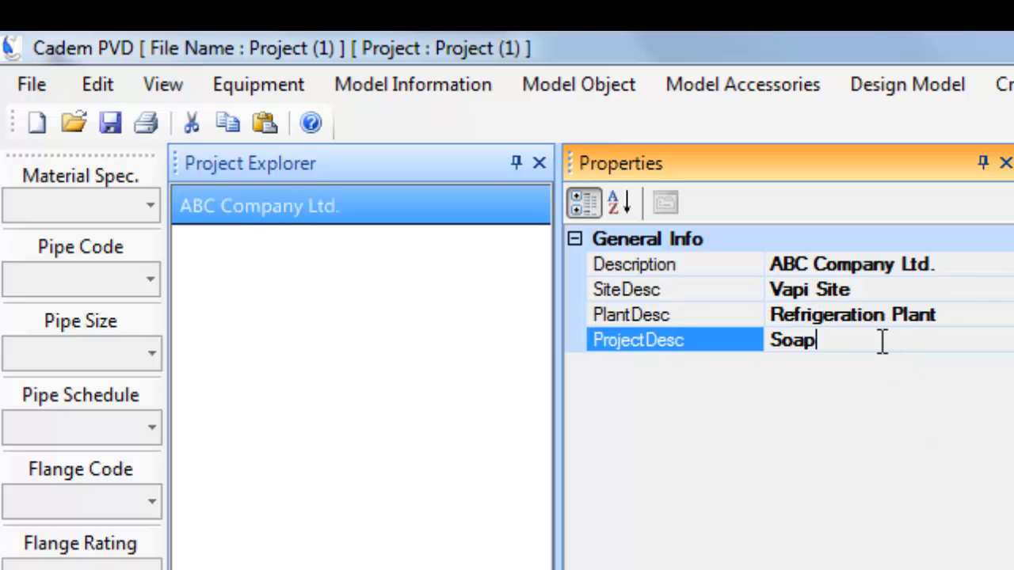
text( Plant)
click(428, 222)
click(423, 212)
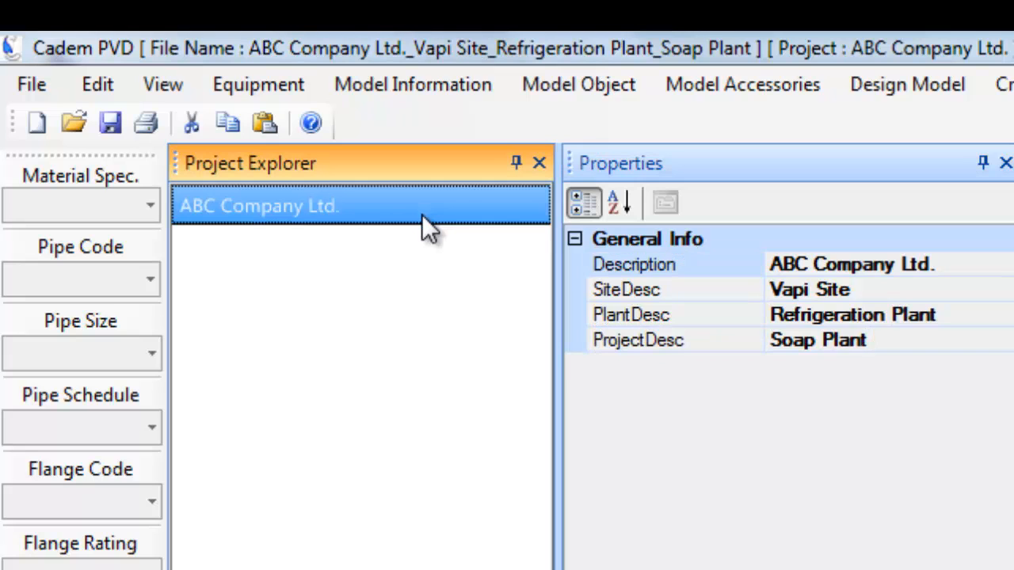
Add a new heat exchanger from the Equipment menu and name it 'NEN Type HE'
click(258, 84)
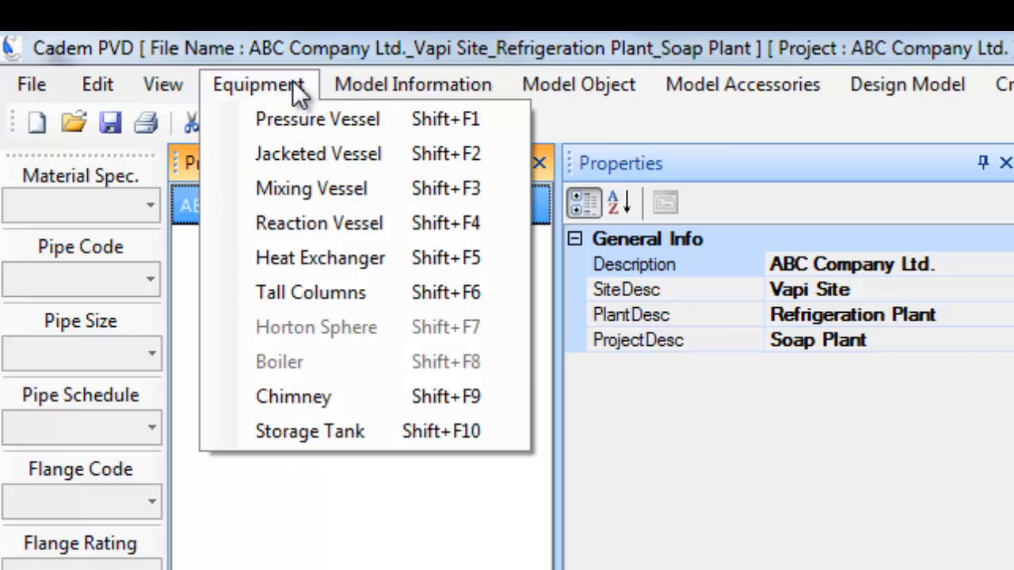
click(329, 258)
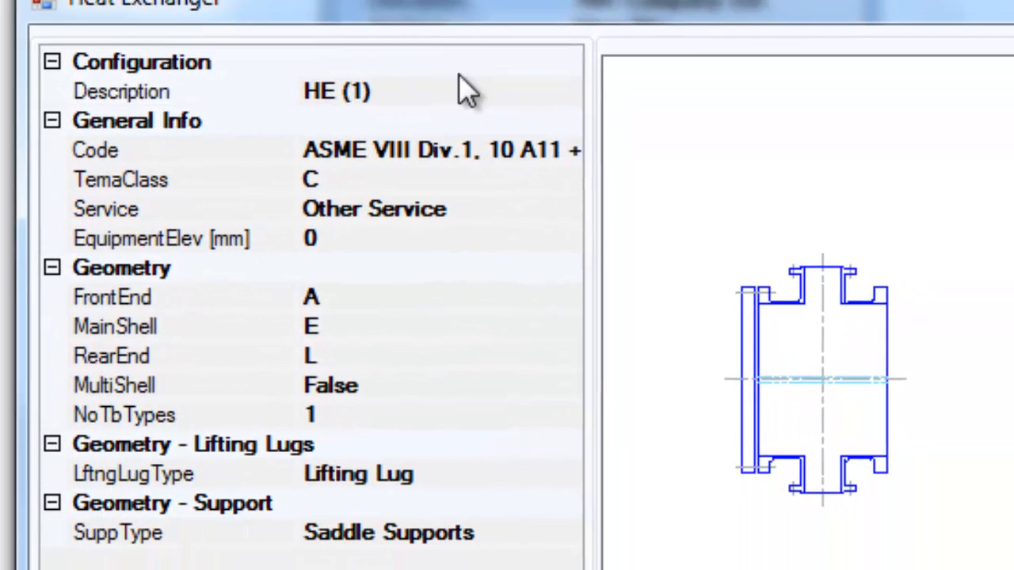
click(663, 343)
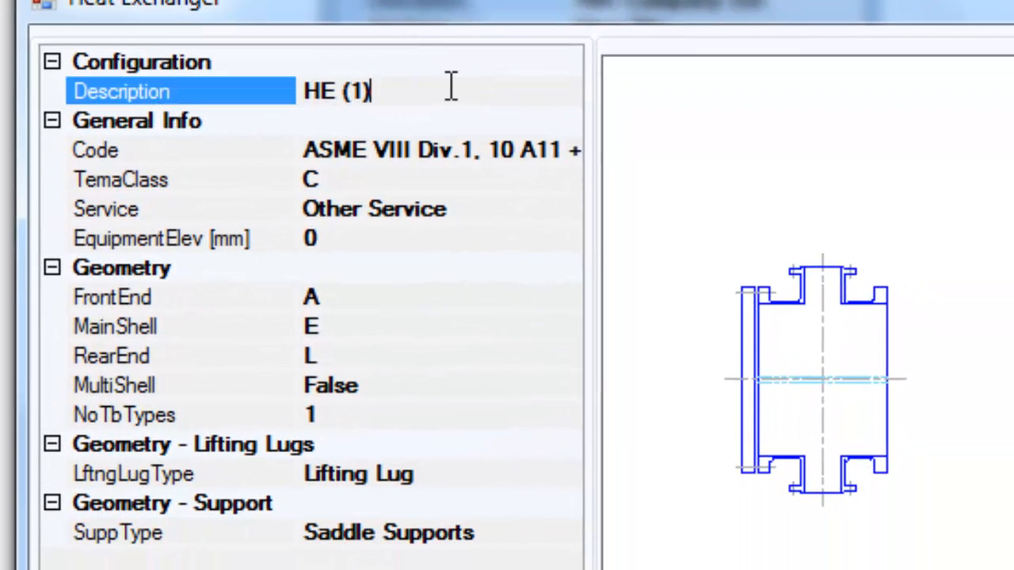
drag(445, 91, 227, 66)
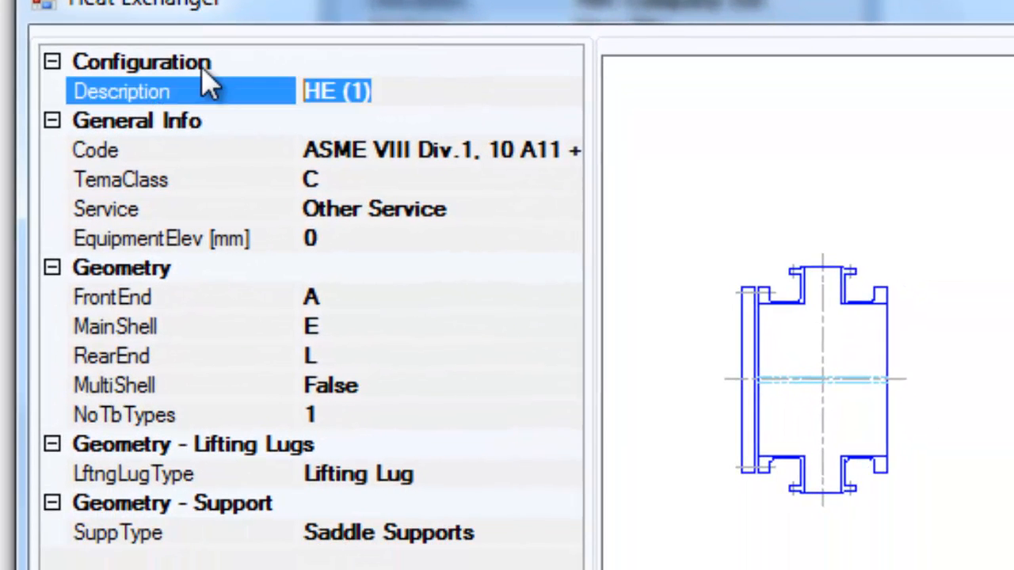
text(NEN )
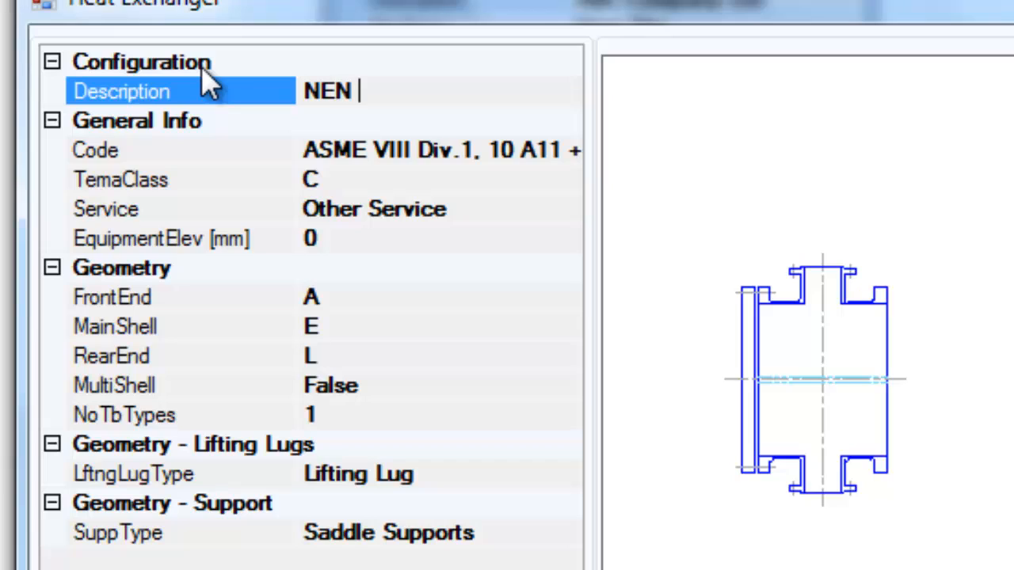
text(Type HE)
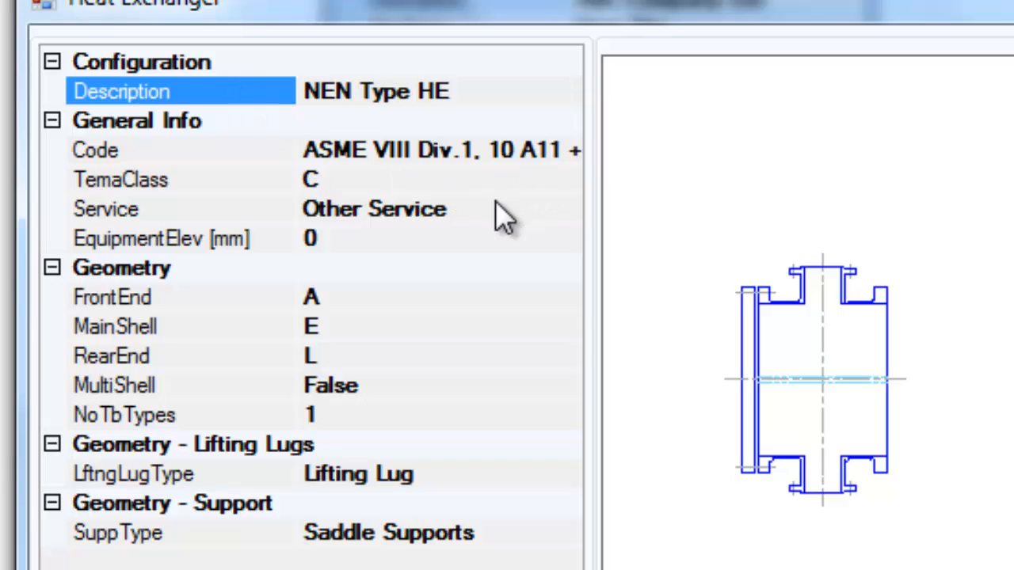
Keep the current design code, set TEMA class R and service Chemical Services
click(580, 156)
click(571, 152)
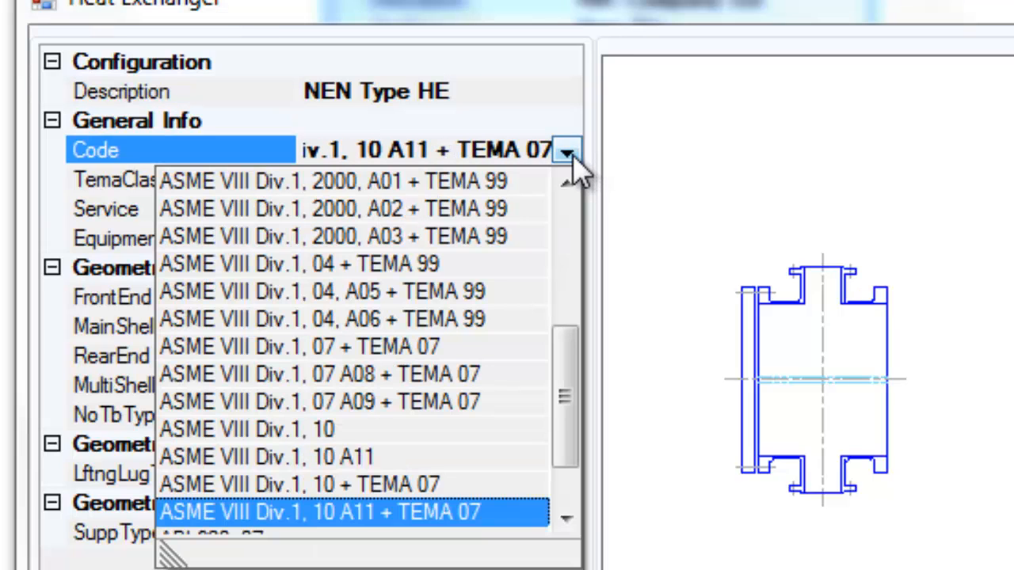
click(577, 158)
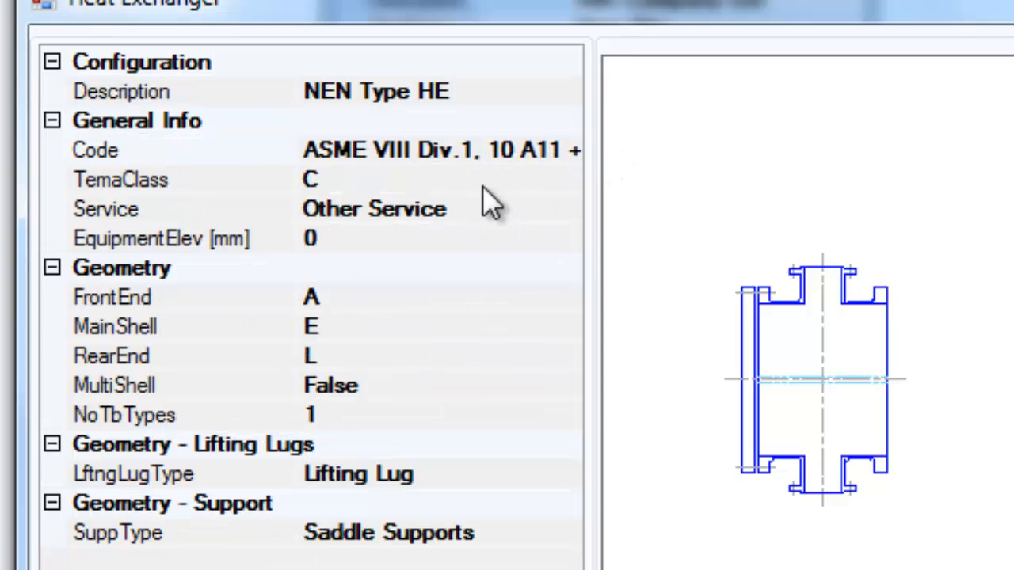
click(510, 181)
click(566, 184)
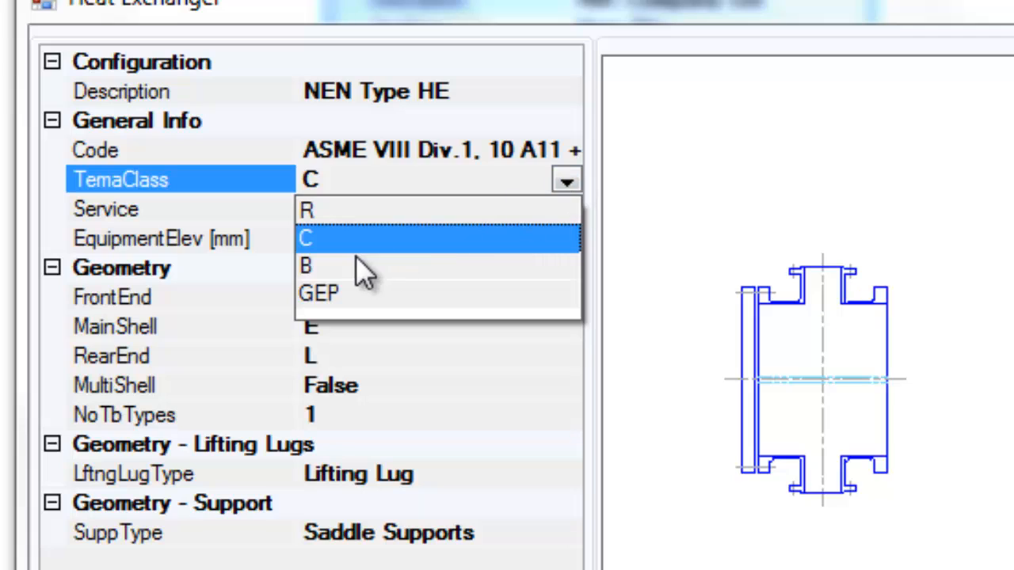
click(360, 210)
click(527, 213)
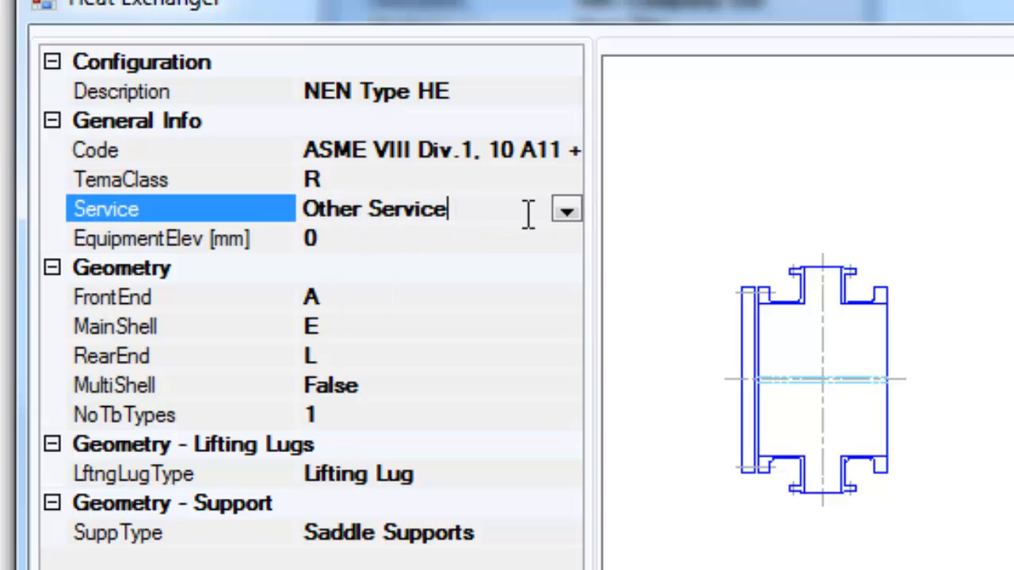
click(568, 211)
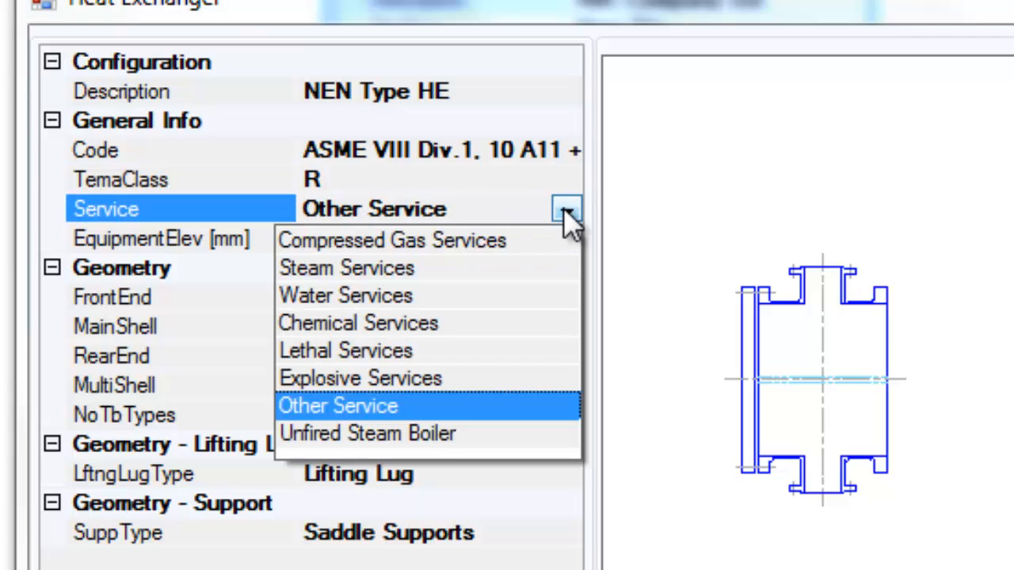
click(394, 320)
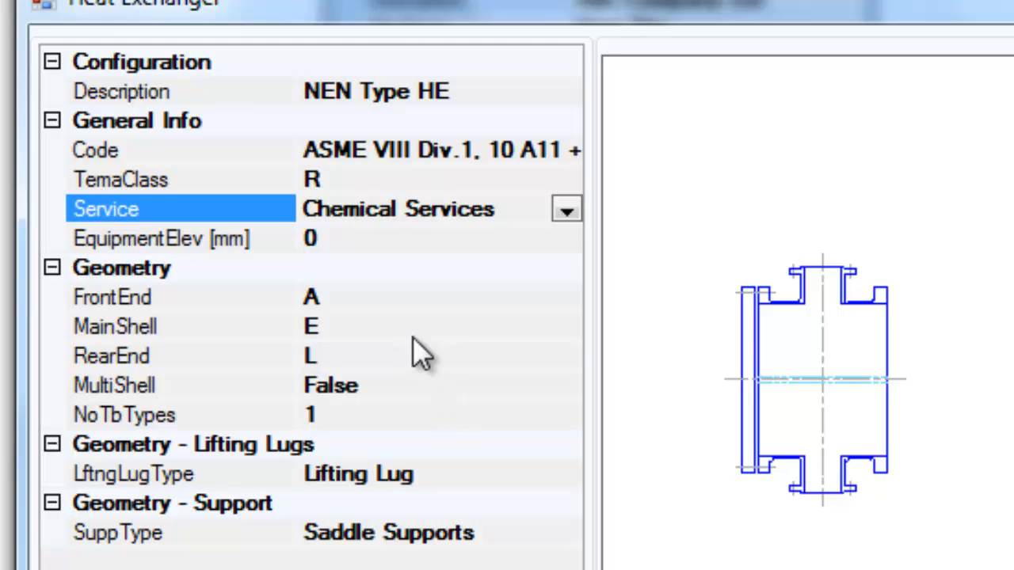
click(403, 296)
Set both front end and rear end types to N and create the exchanger
click(569, 301)
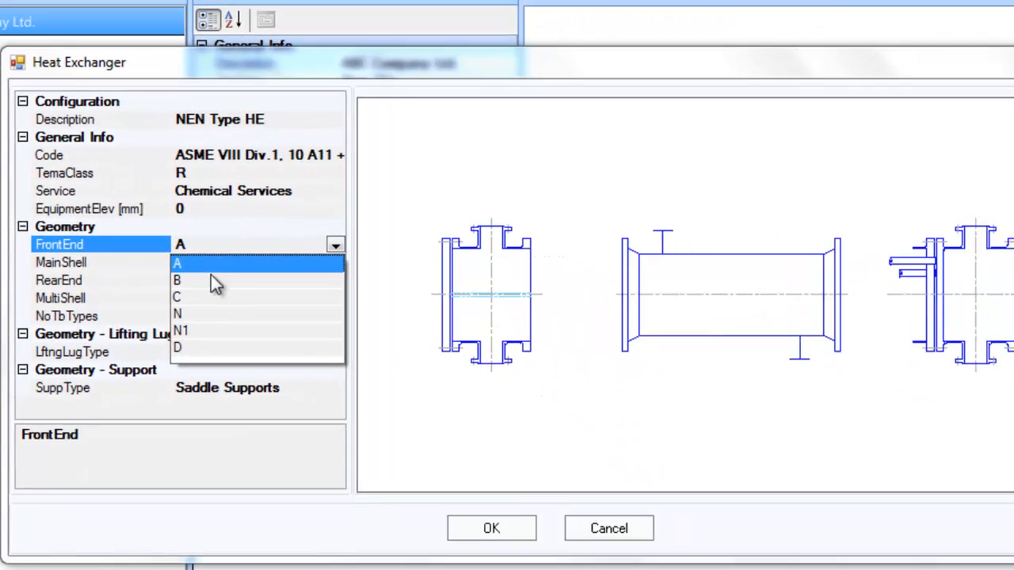
click(197, 309)
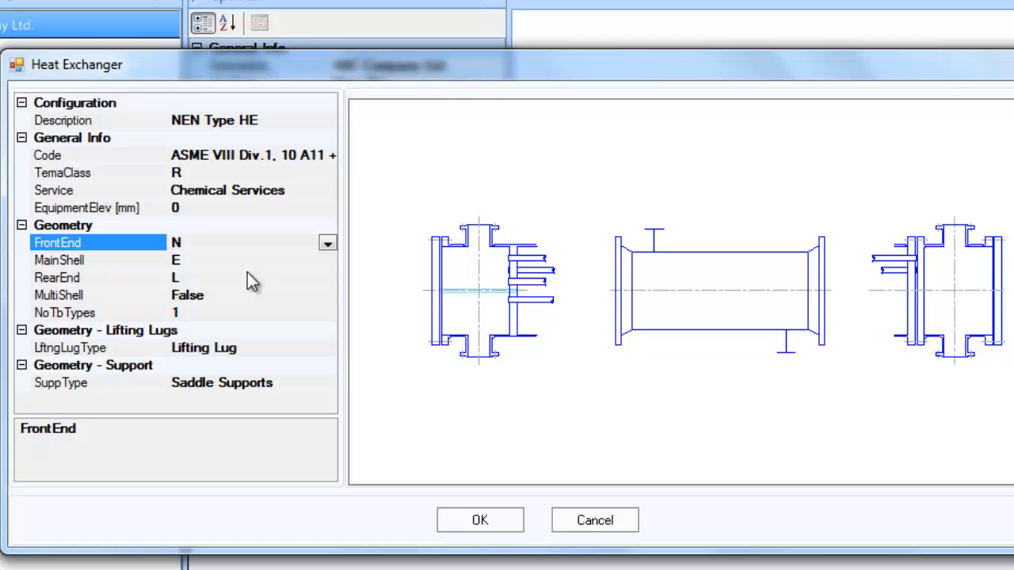
click(249, 276)
click(327, 278)
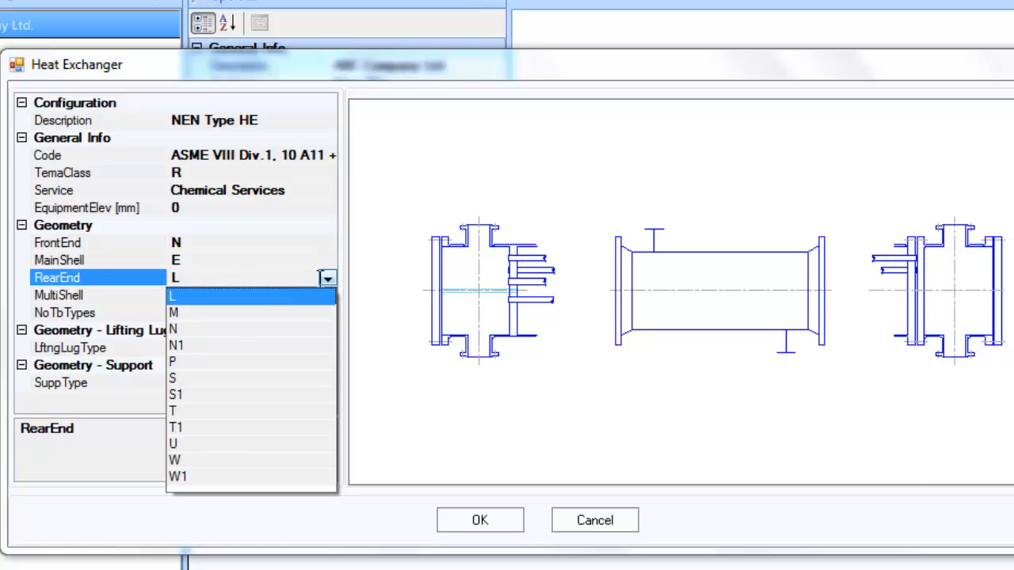
click(204, 327)
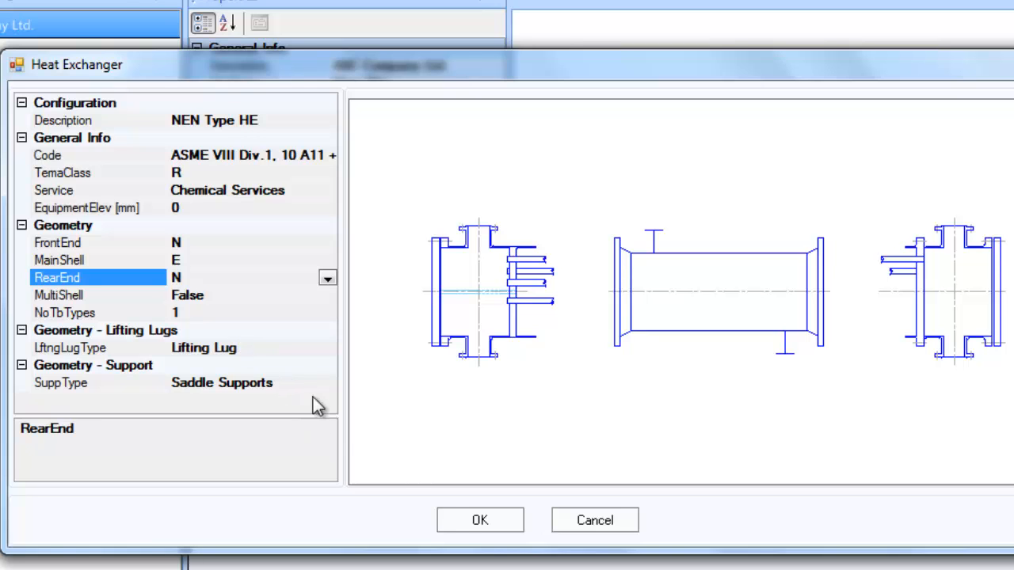
click(451, 521)
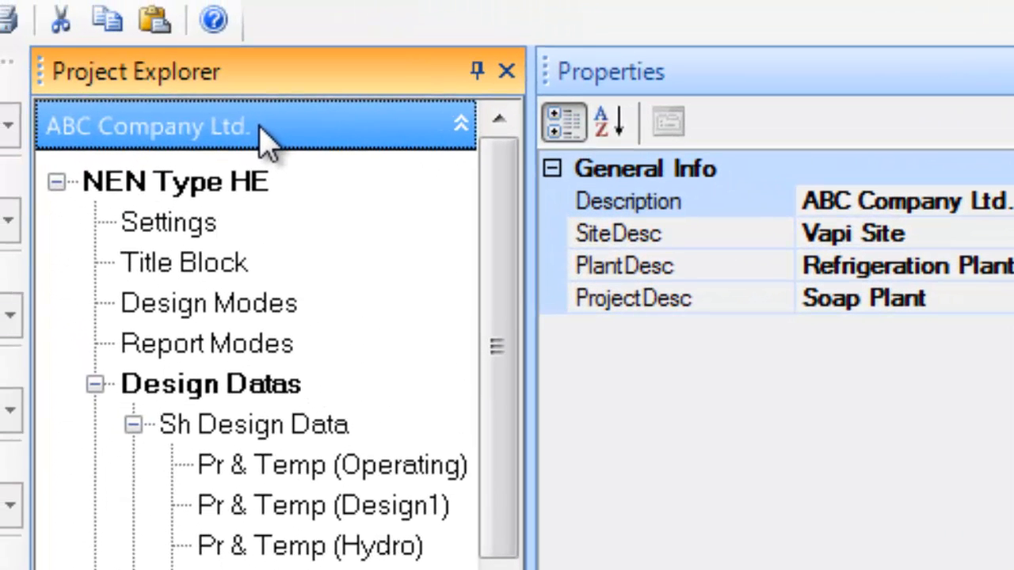
Select NEN Type HE under ABC Company Ltd. to show its blank dimension properties
click(261, 128)
click(260, 128)
click(214, 182)
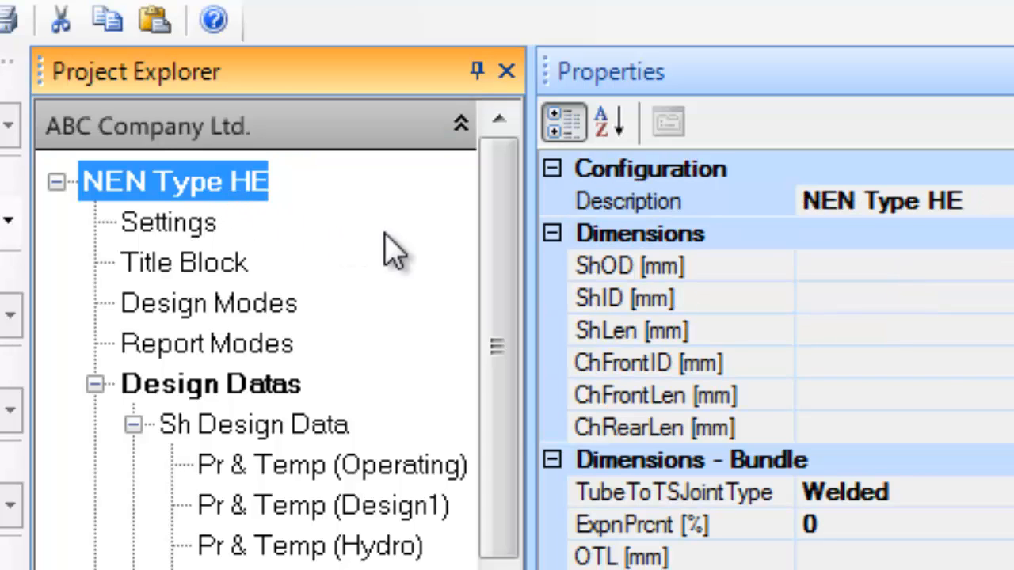
click(275, 141)
click(275, 141)
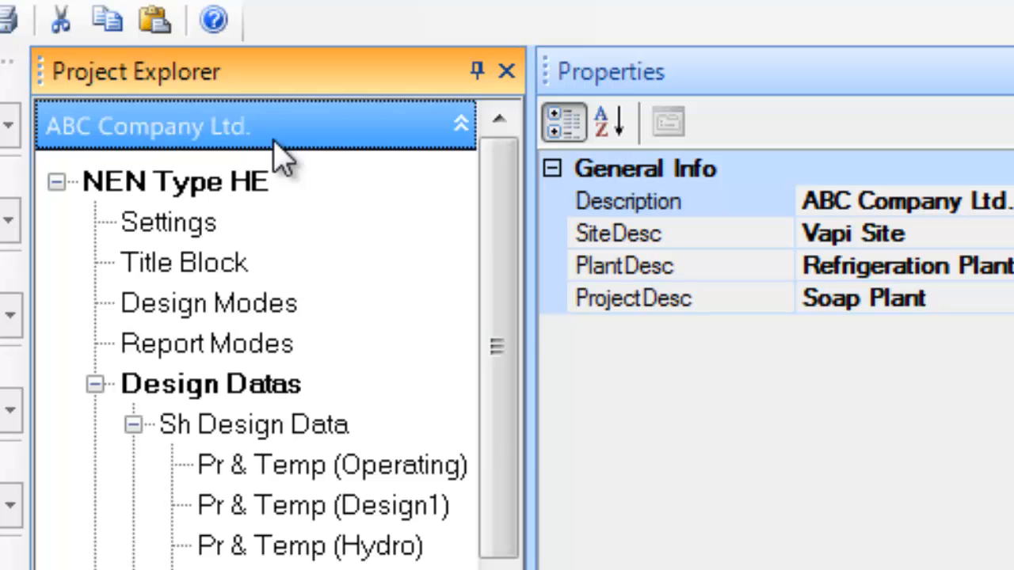
click(225, 184)
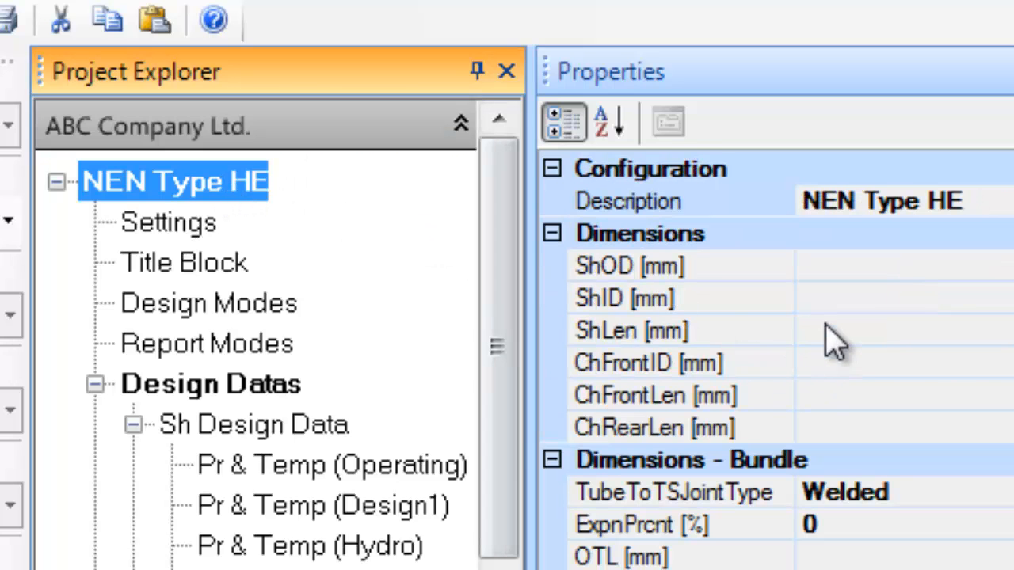
click(828, 299)
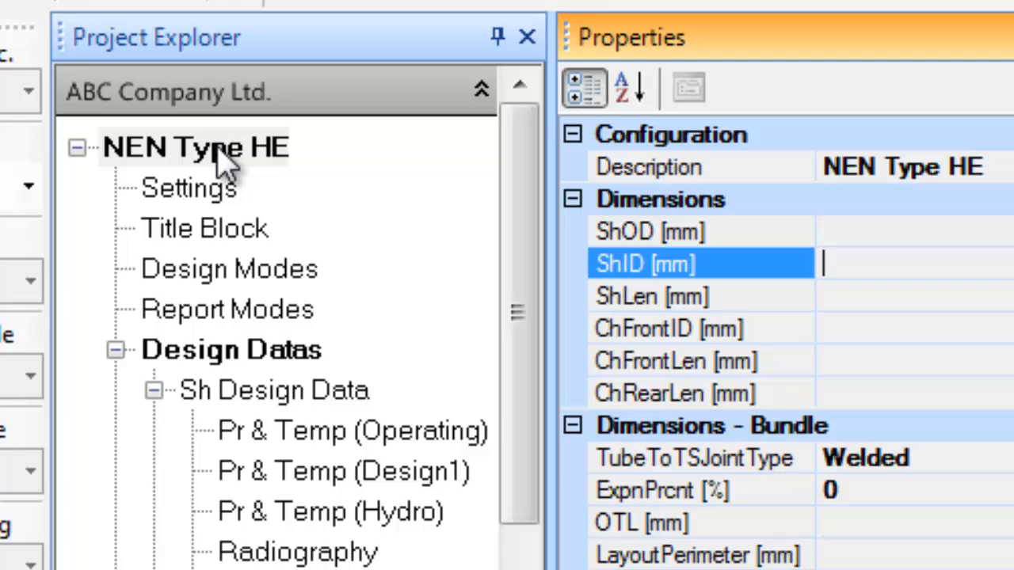
click(220, 95)
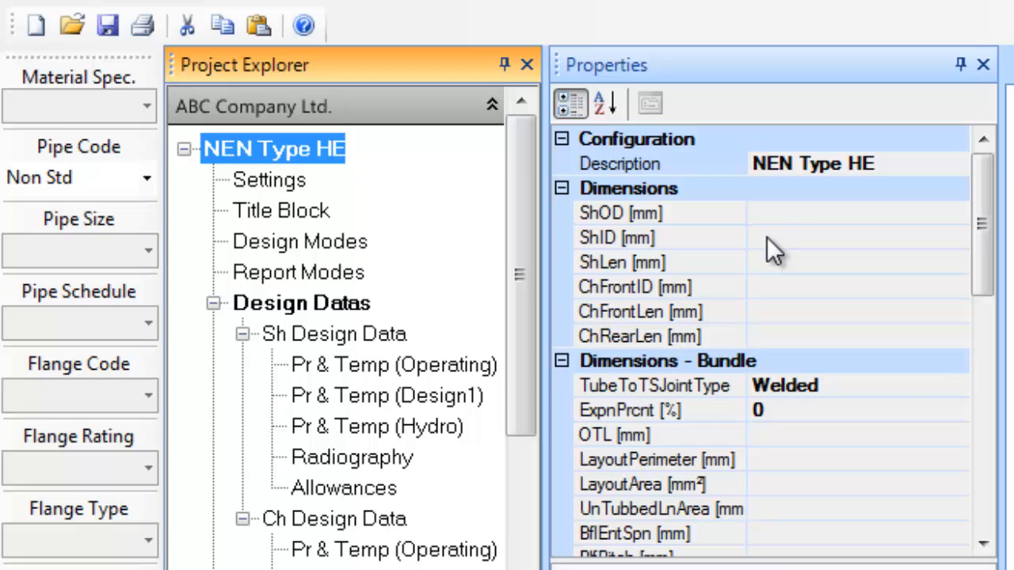
Enter shell ID 1900, shell length 6000, channel front length 700 and rear length 500
click(766, 238)
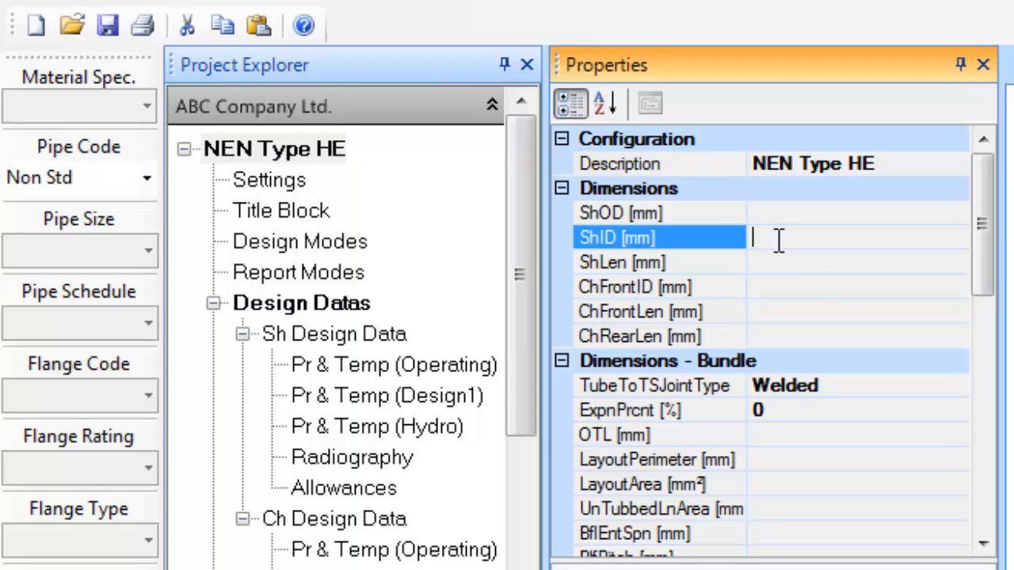
text(1900)
key(Return)
click(829, 261)
text(6000)
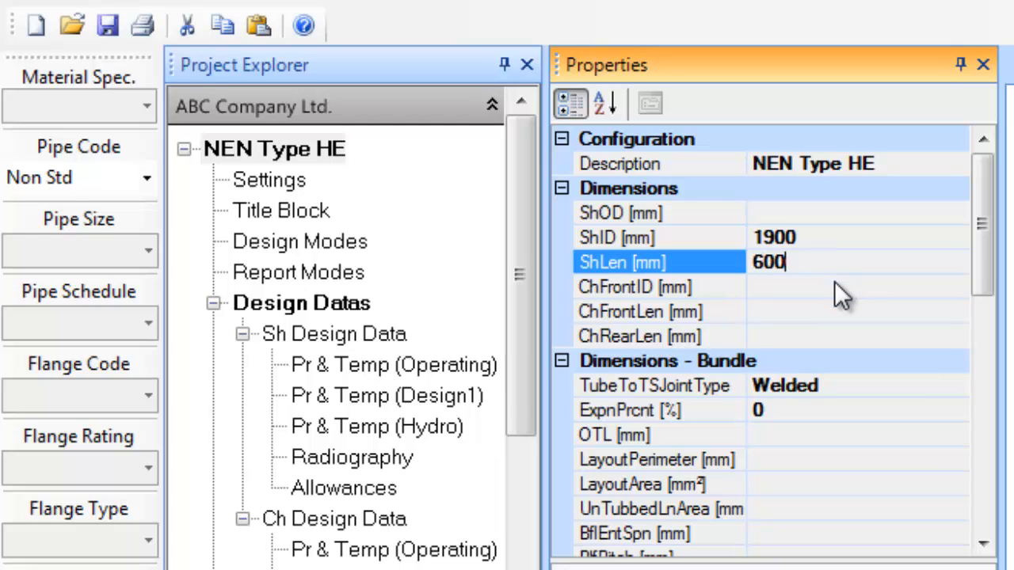
click(806, 309)
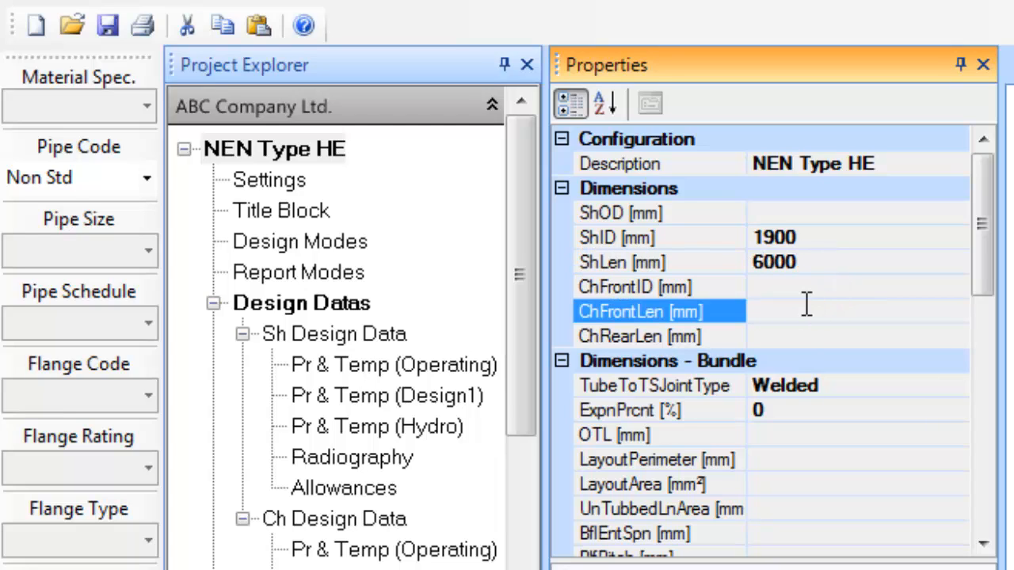
text(700)
click(813, 335)
text(500)
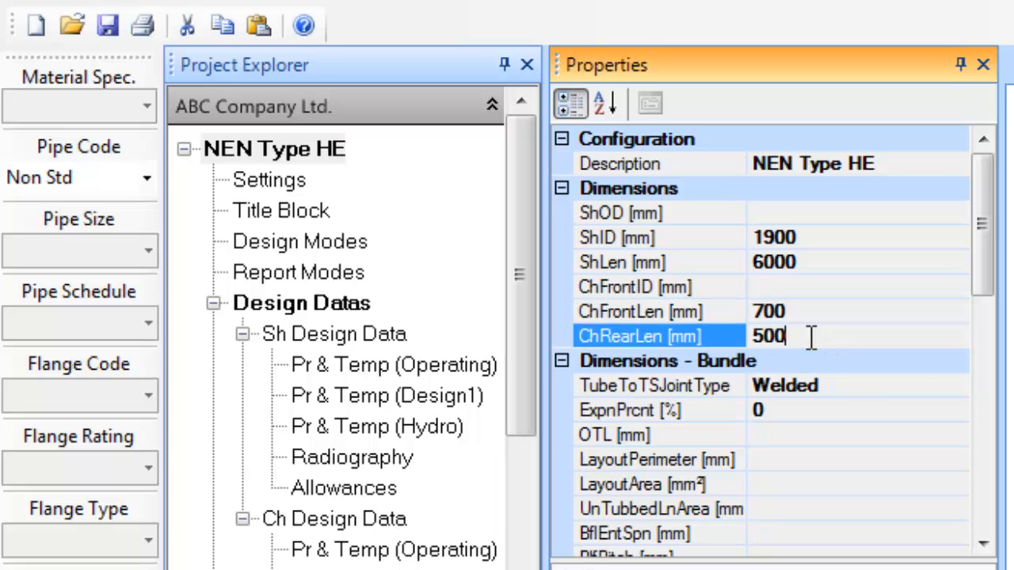
key(Return)
Set tube-to-tubesheet joints to Expanded (with 2 grooves) & Seal Weld with 80% expansion
click(893, 365)
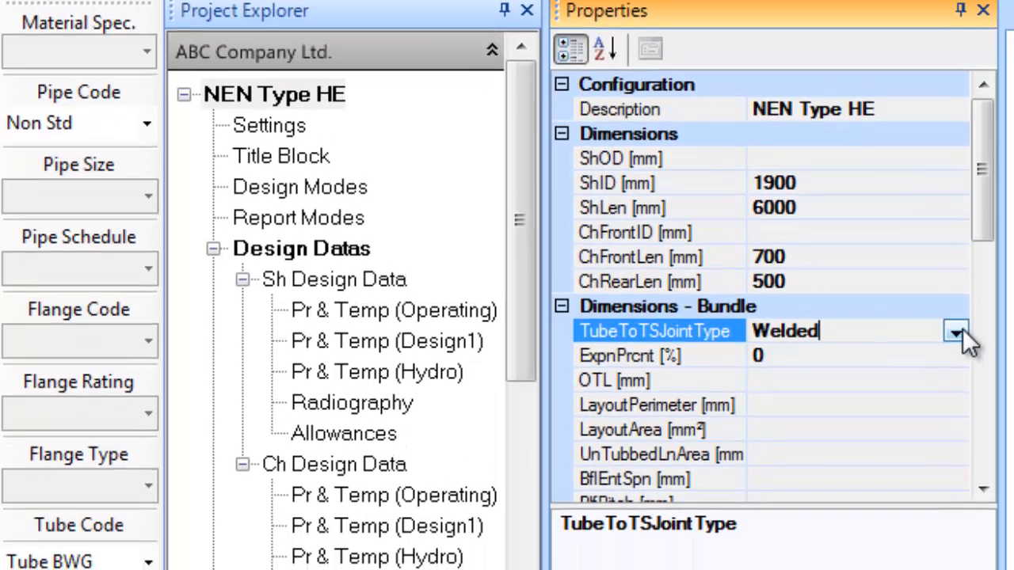
click(956, 360)
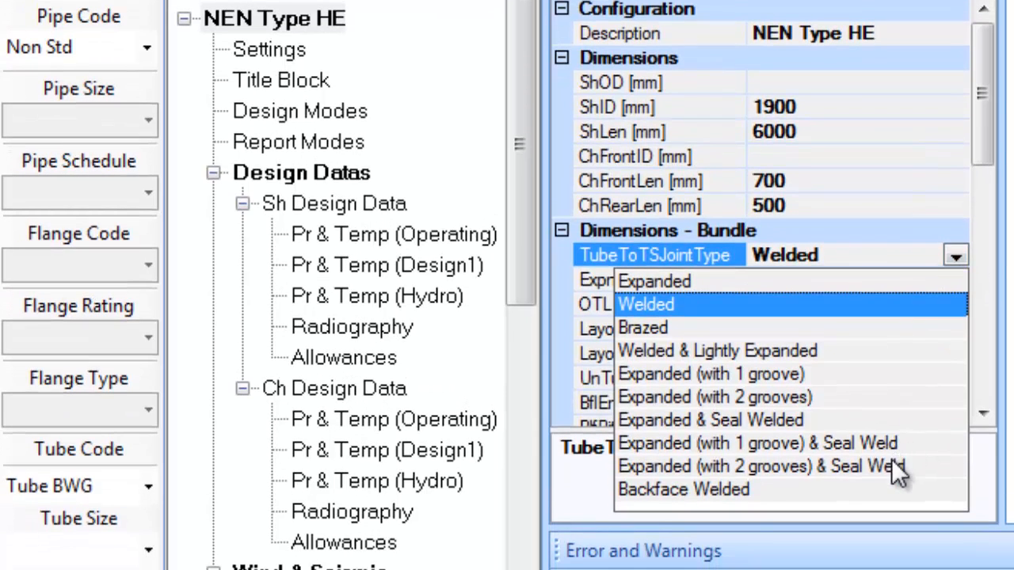
click(891, 466)
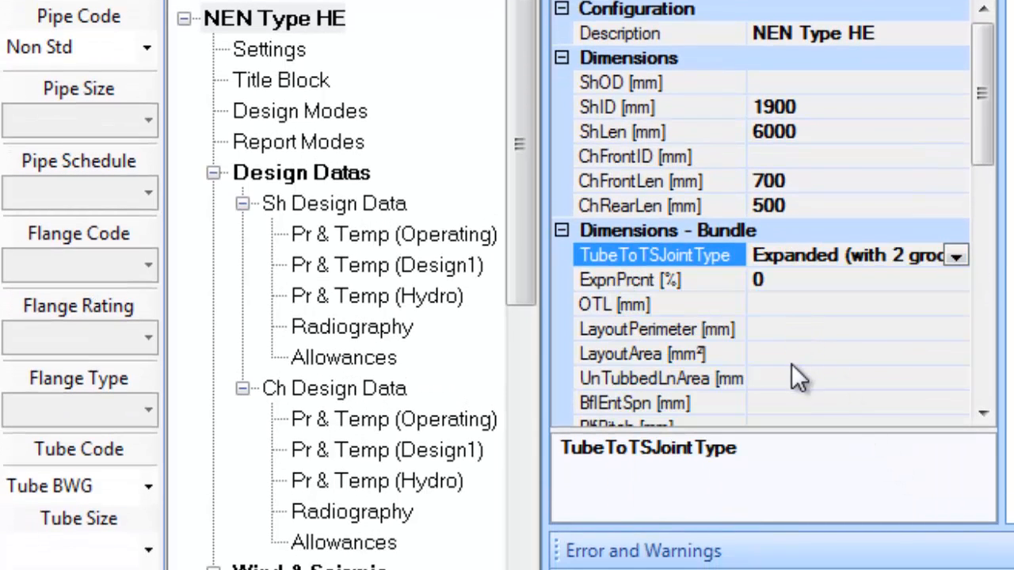
click(784, 282)
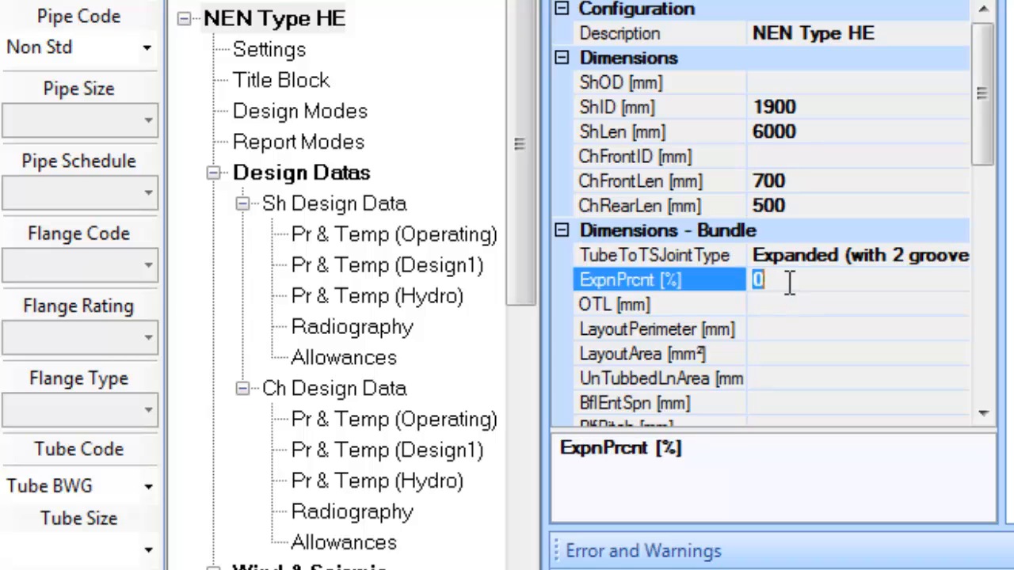
text(80)
Enter untubed lane area 1050, baffle end span 950 and baffle pitch 950
click(799, 378)
text(1050)
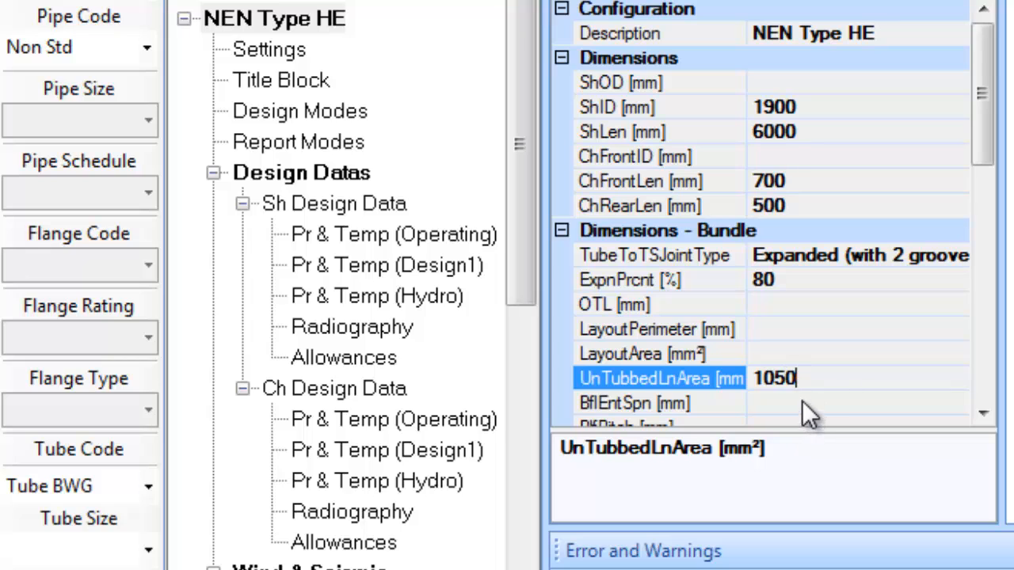
click(803, 403)
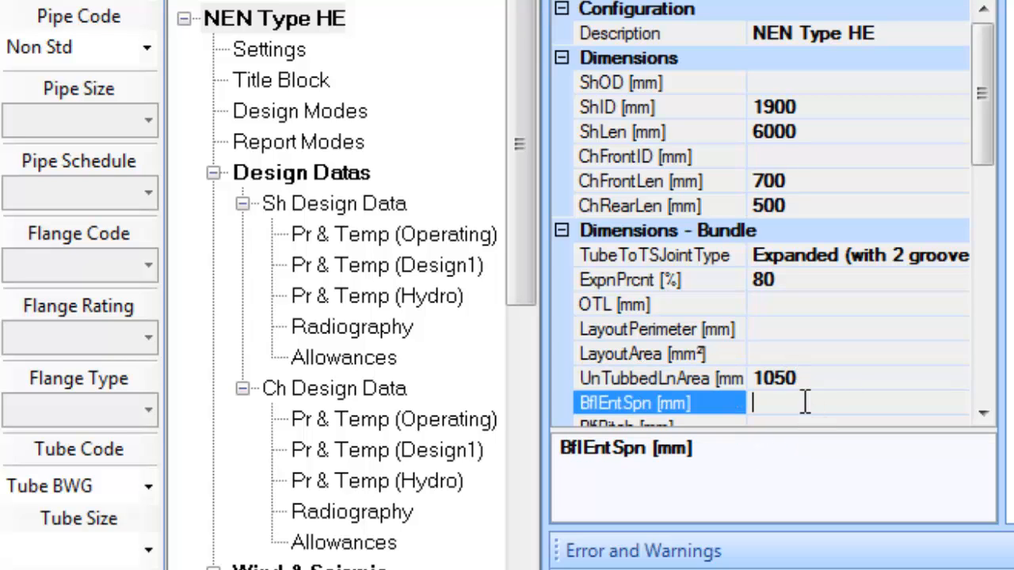
text(950)
drag(983, 154, 986, 264)
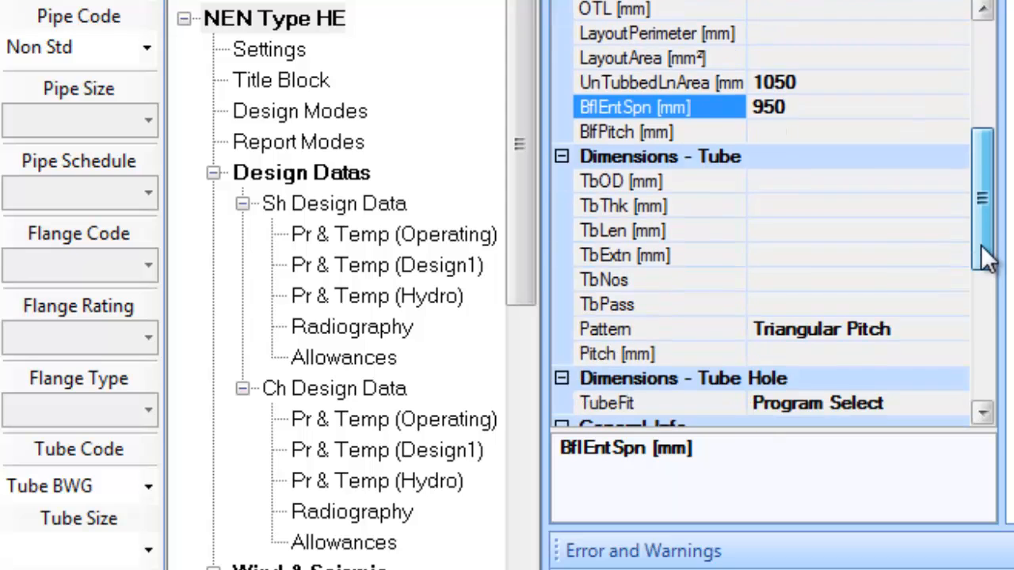
click(790, 134)
text(950)
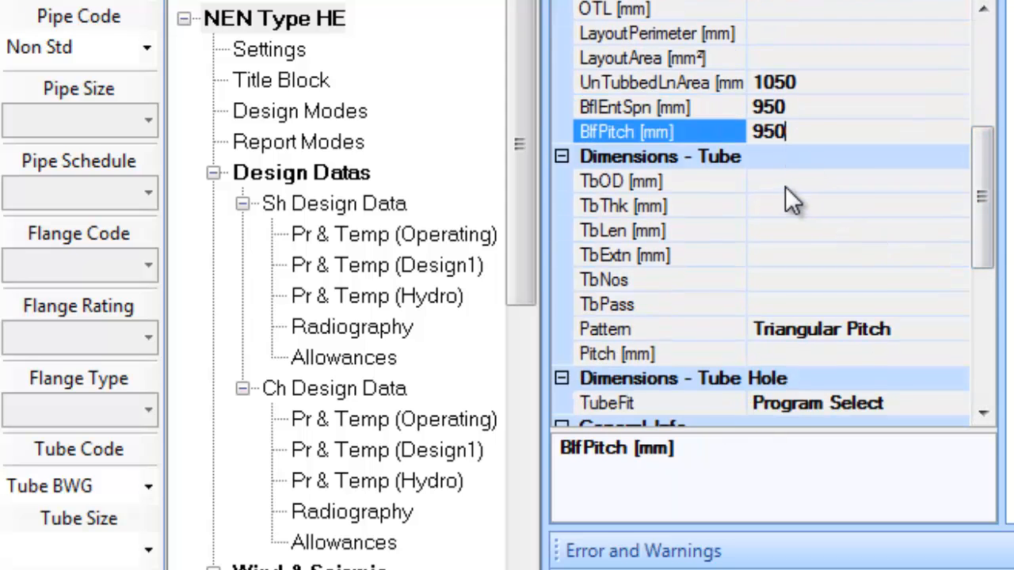
click(785, 188)
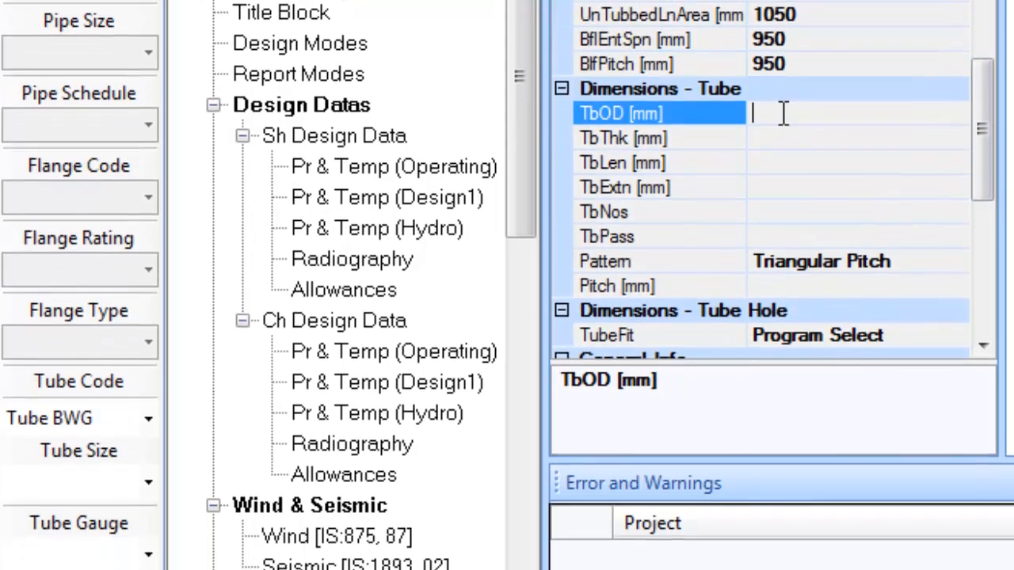
click(145, 491)
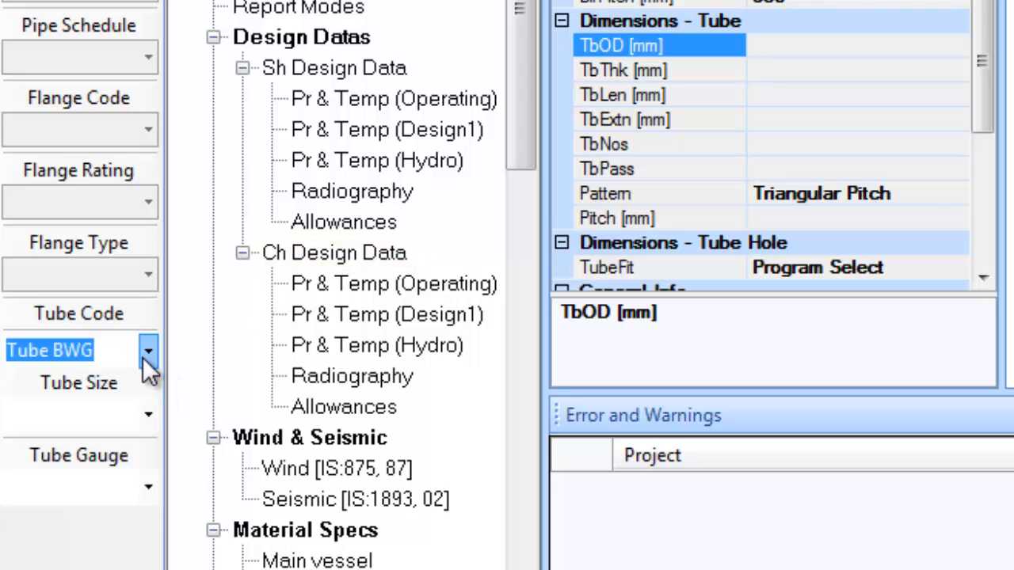
Choose Tubes BWG tube code with 19.05 mm size and 14 BWG gauge
click(148, 354)
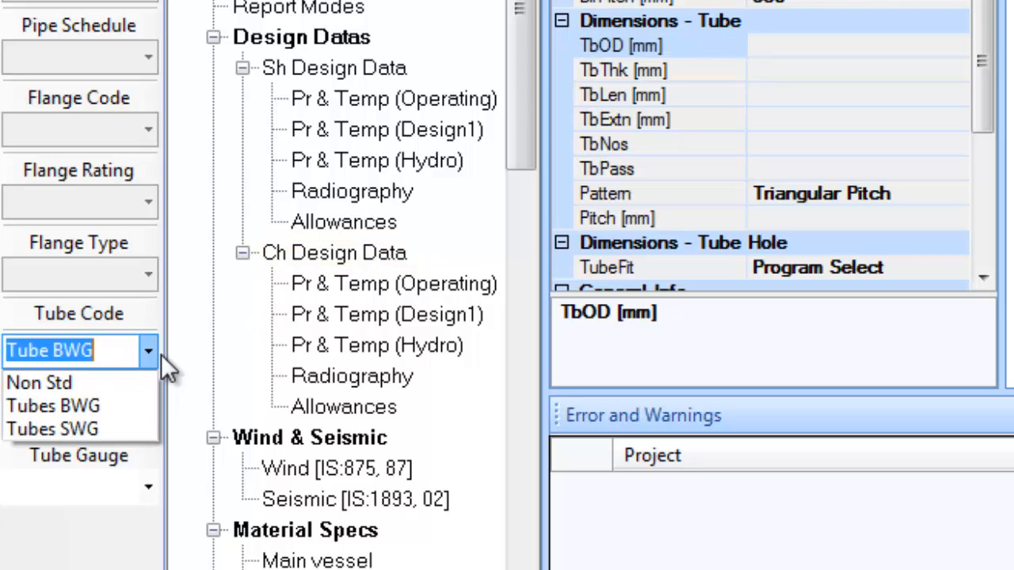
click(99, 405)
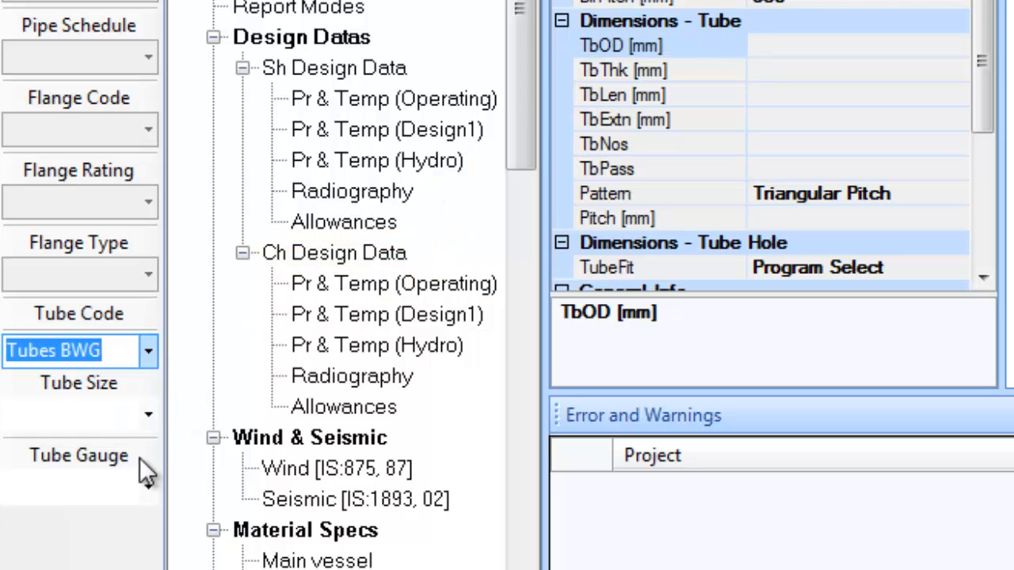
click(147, 413)
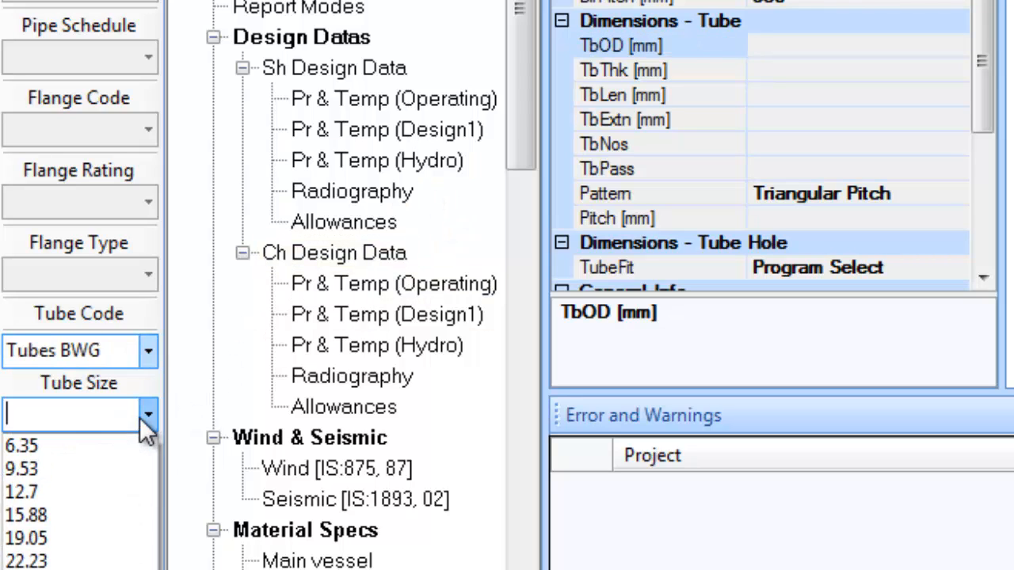
click(70, 537)
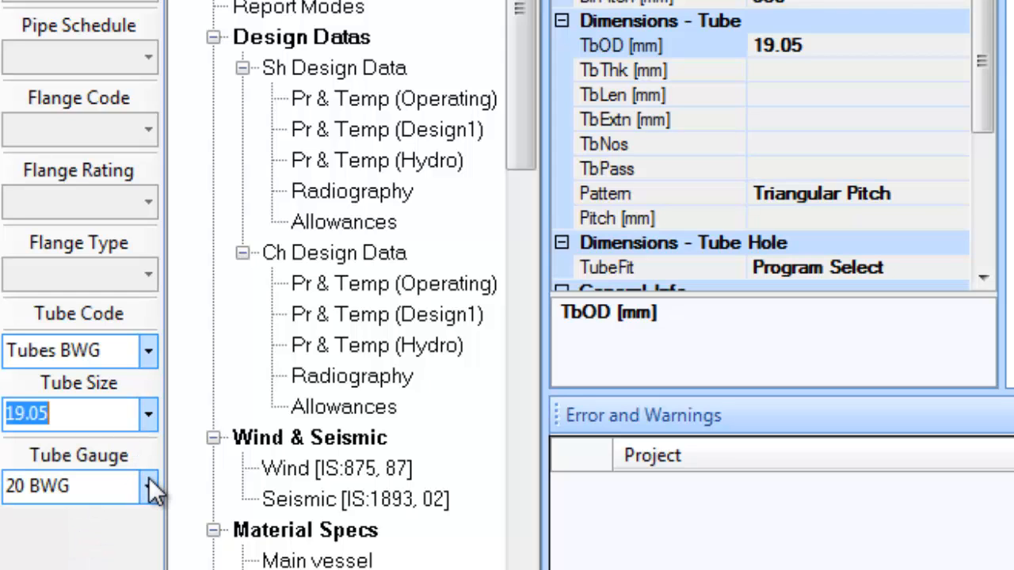
click(149, 482)
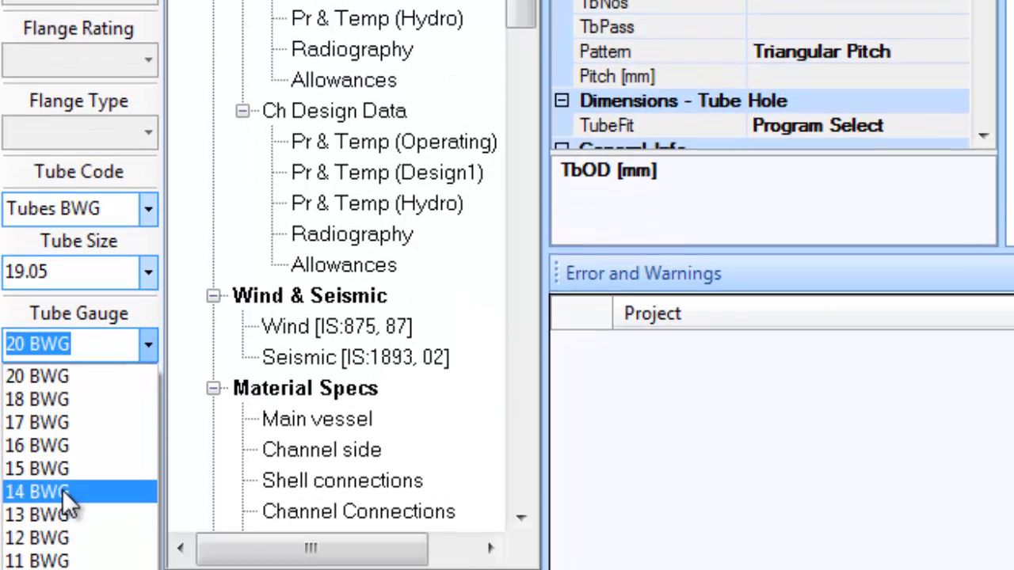
click(68, 499)
Set tube length 6000, 3120 tubes and 6 tube passes
click(826, 39)
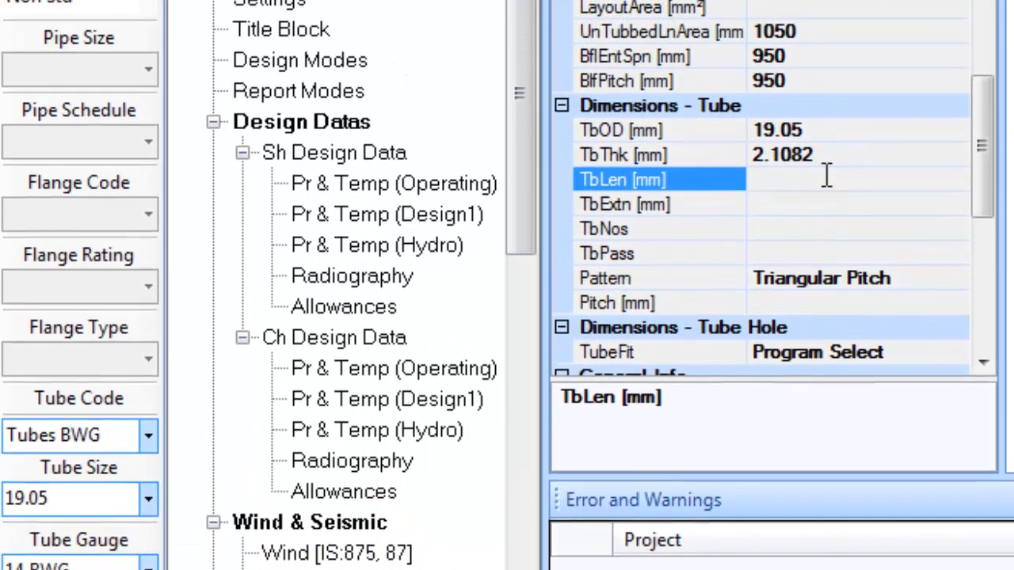
text(6000)
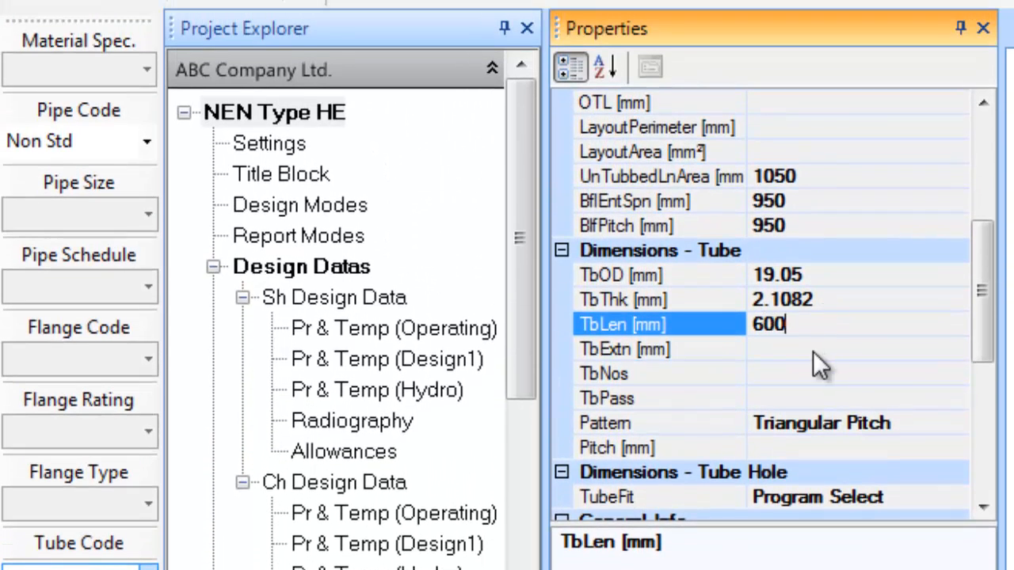
click(787, 366)
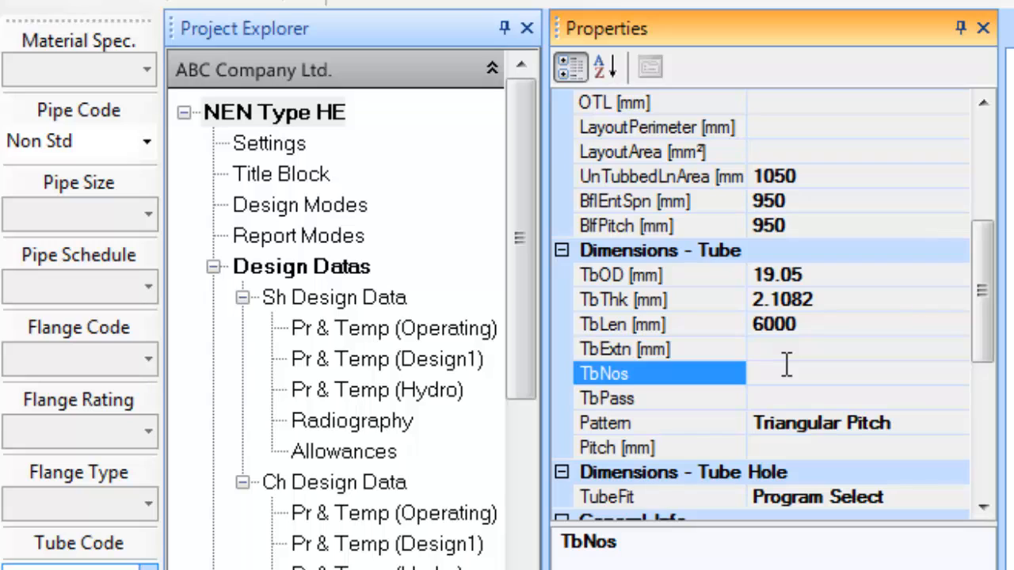
text(3120)
click(787, 400)
text(6)
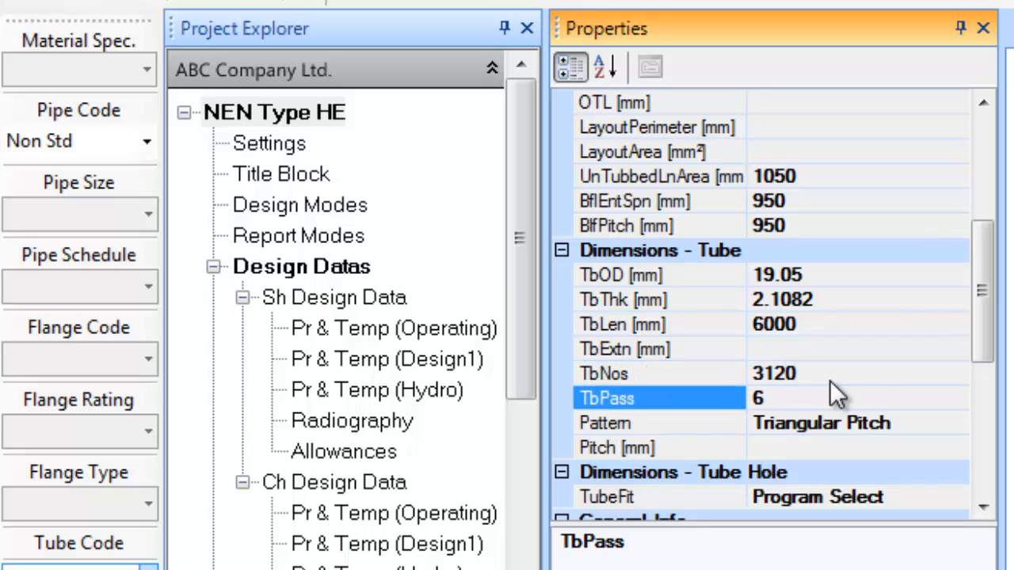
drag(970, 279, 971, 146)
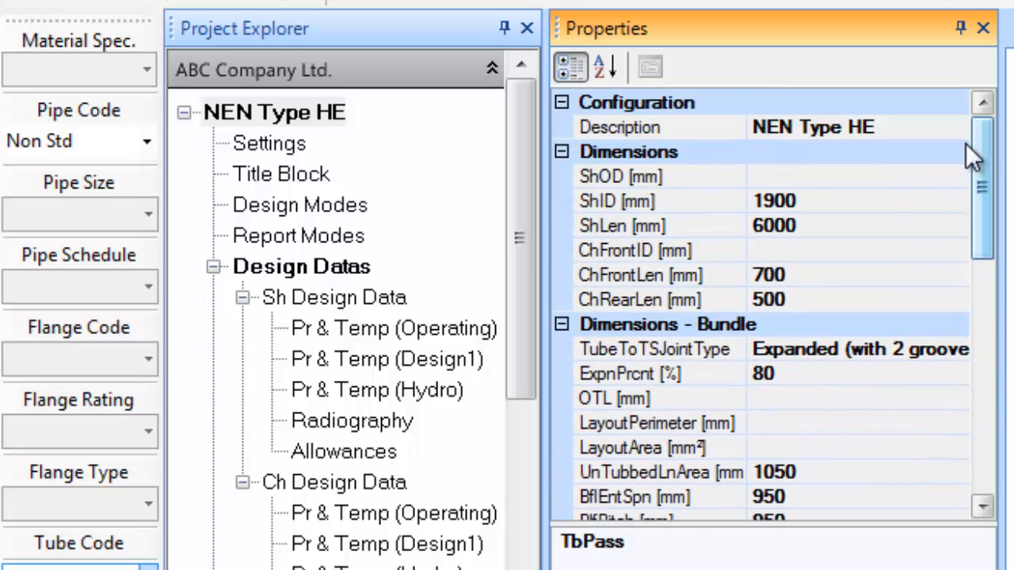
Open shell-side operating data and set internal pressure 0.0346 (3.46/100) with process fluid Propylene
click(350, 269)
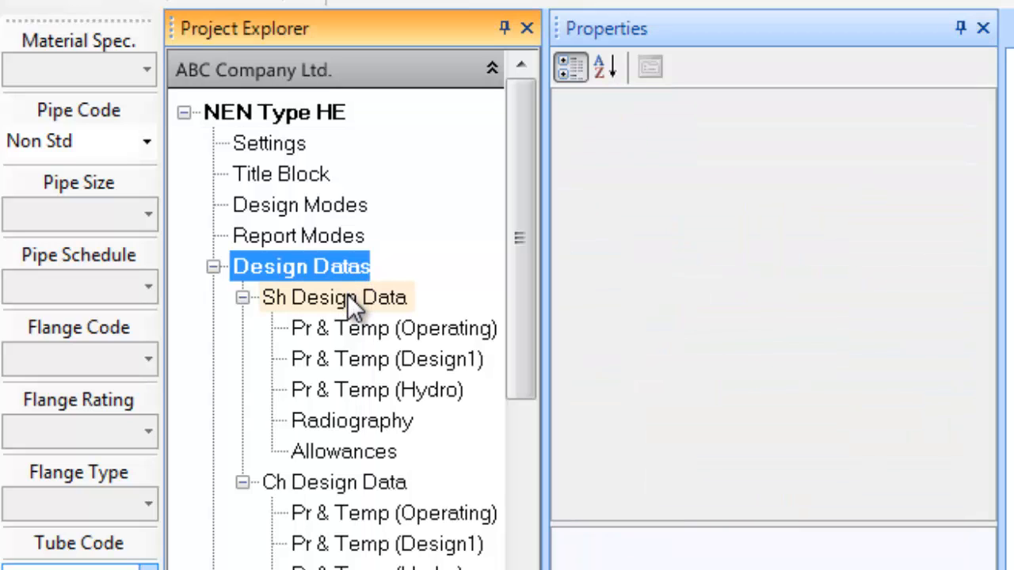
click(349, 298)
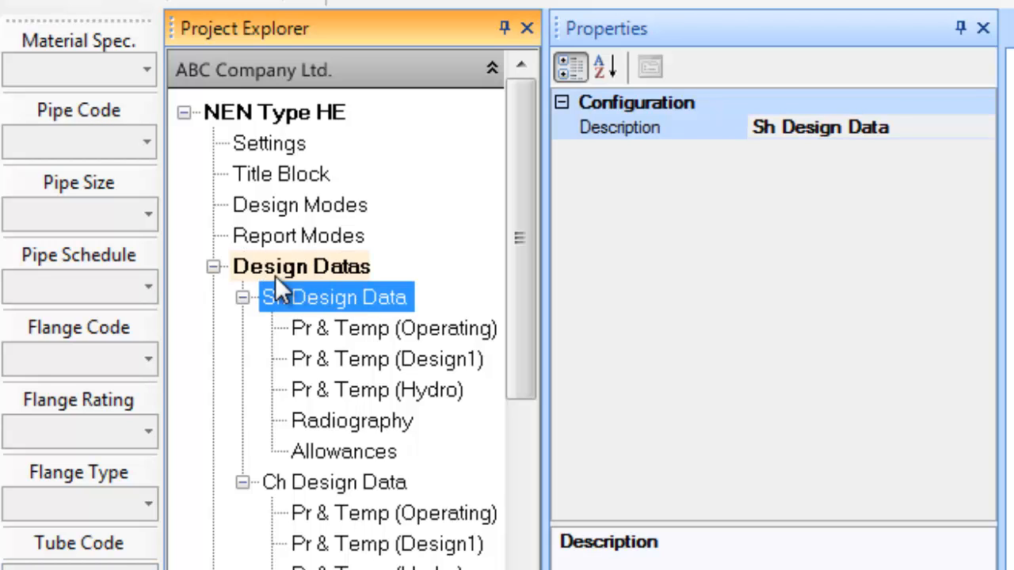
click(312, 483)
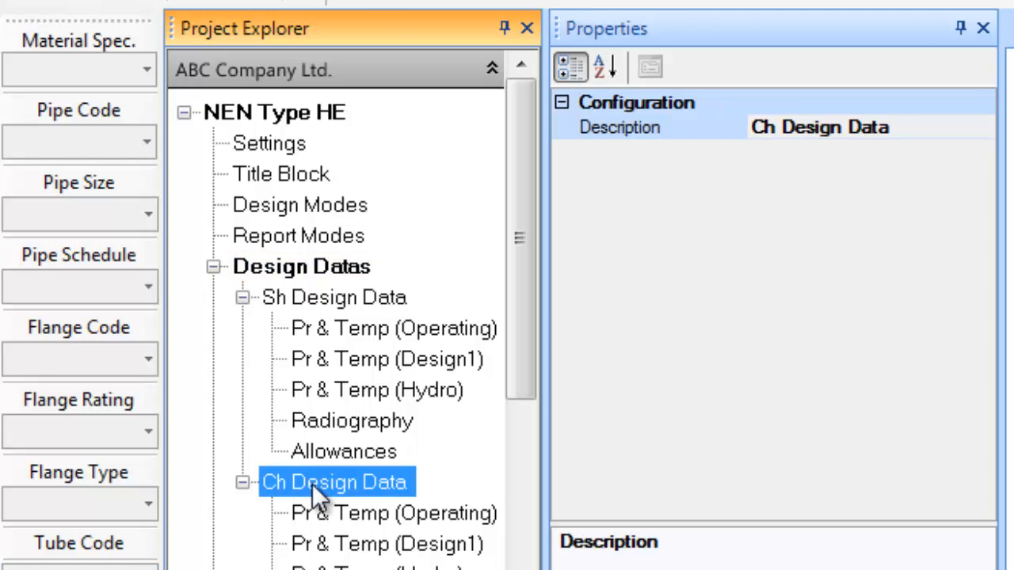
click(360, 293)
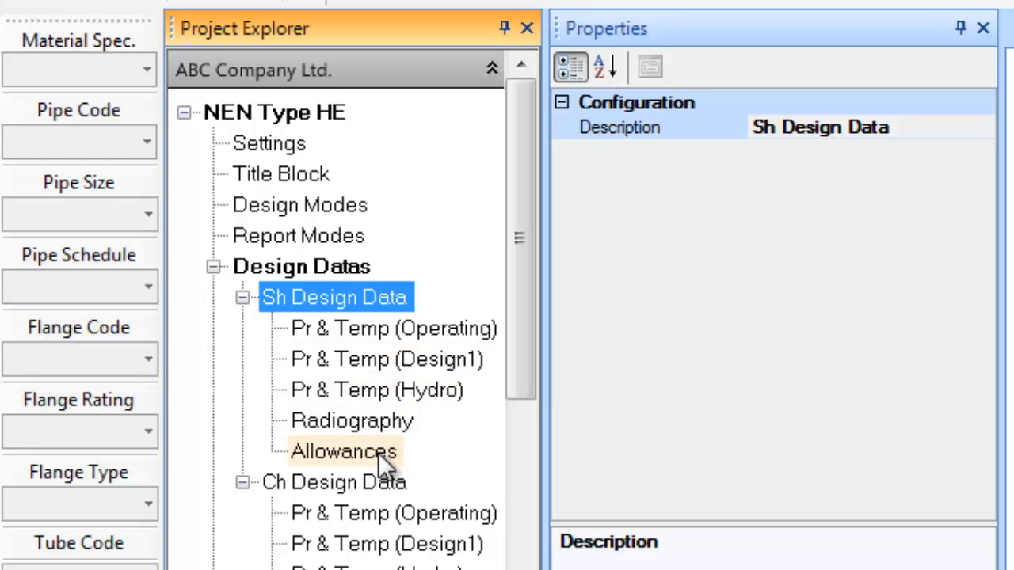
click(458, 327)
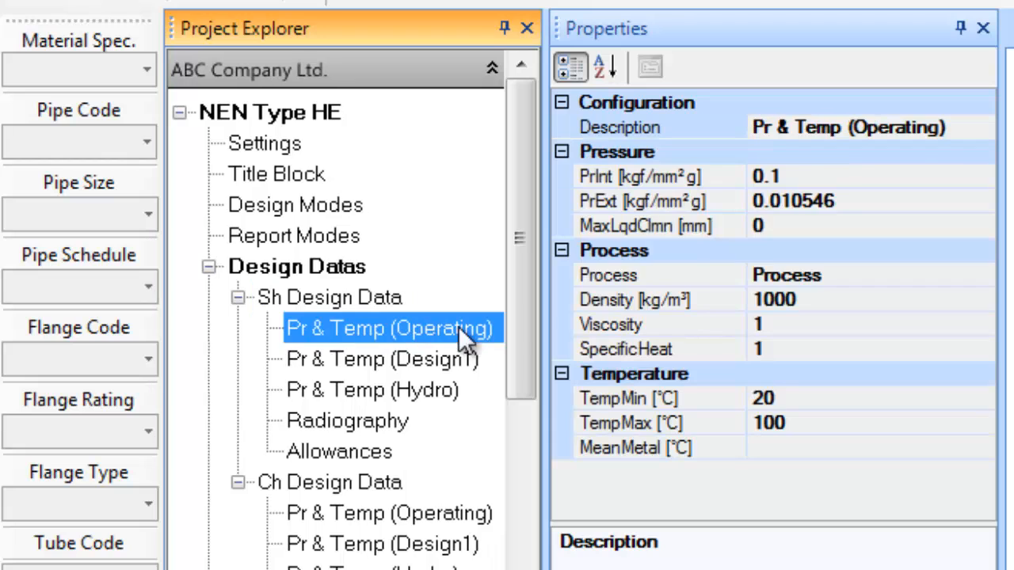
click(826, 181)
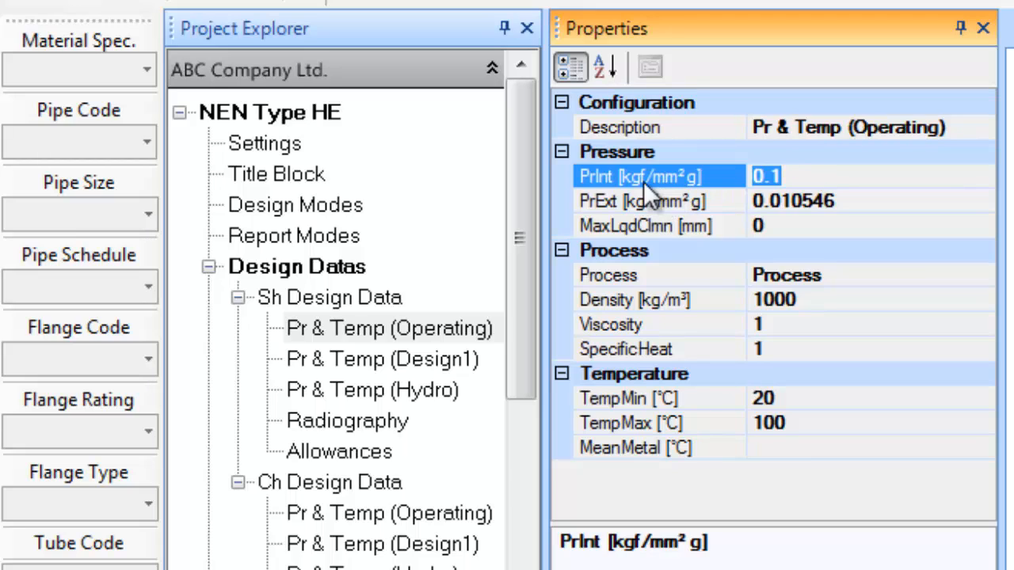
text(3.)
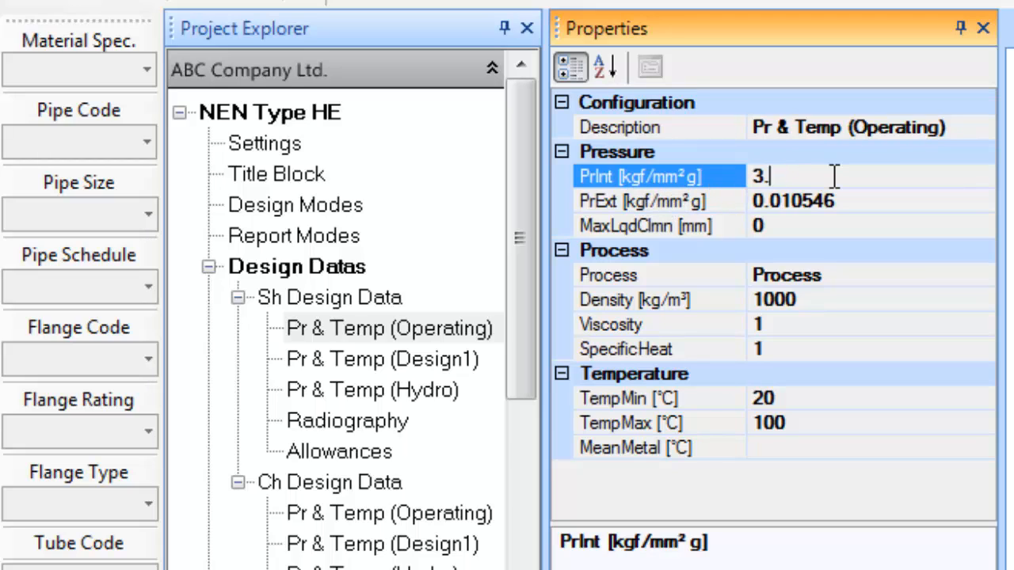
text(46/100)
click(839, 201)
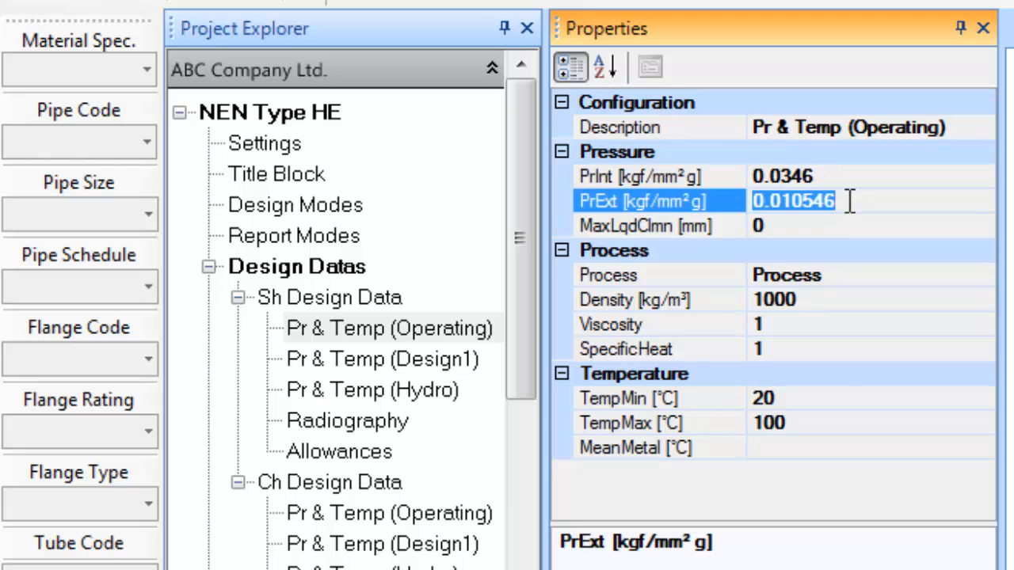
click(843, 274)
click(685, 269)
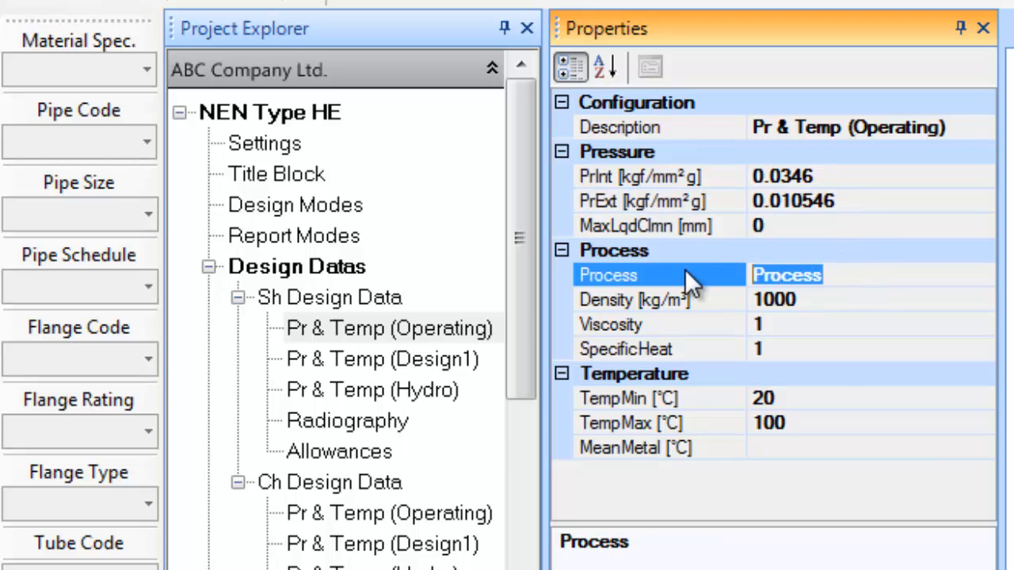
text(Propylene)
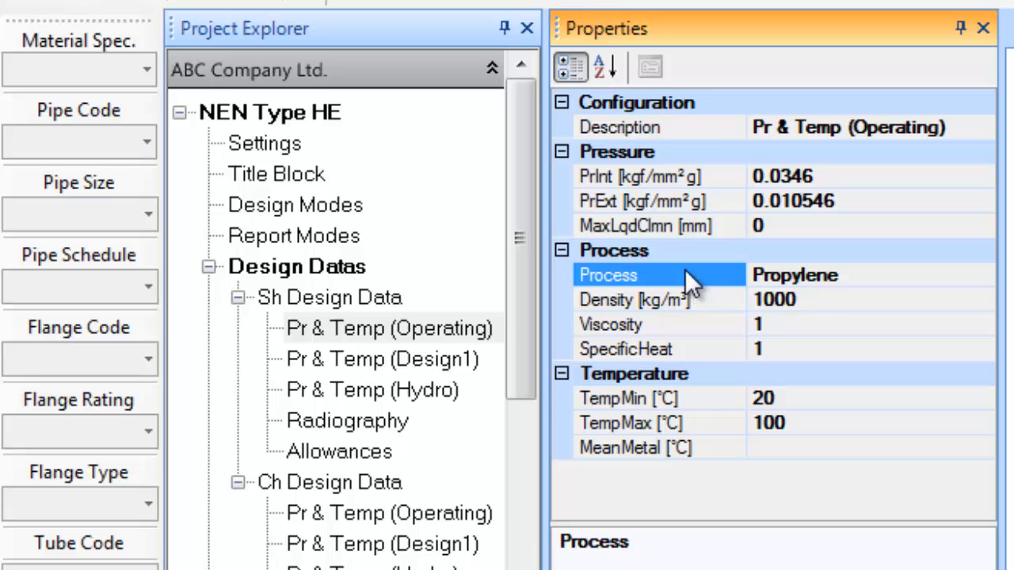
Set operating density 558 and temperature range -9.2 to 9.2 °C
click(808, 300)
text(558)
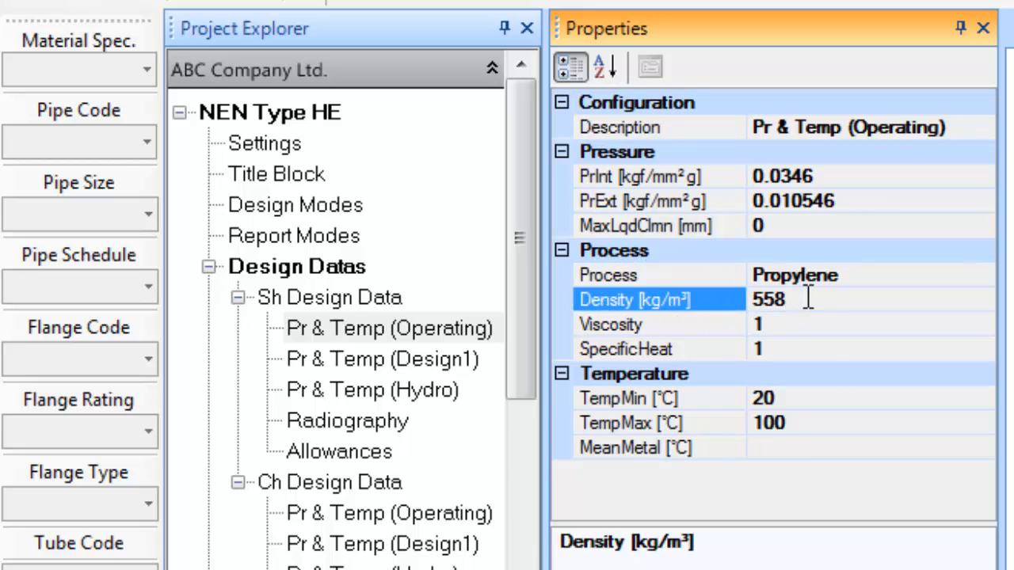
click(825, 398)
double_click(825, 398)
text(-9.2)
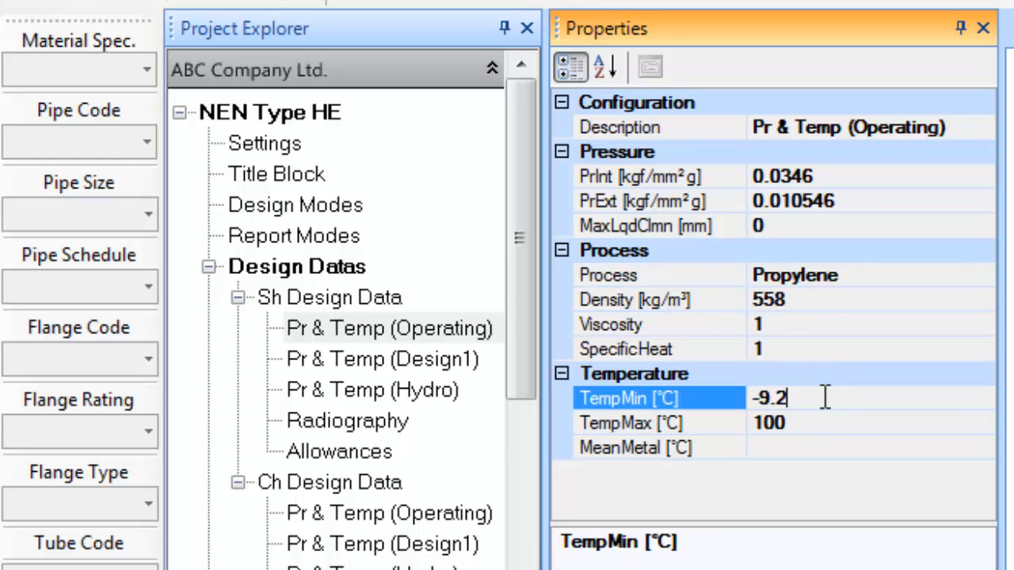
click(836, 417)
text(9.2)
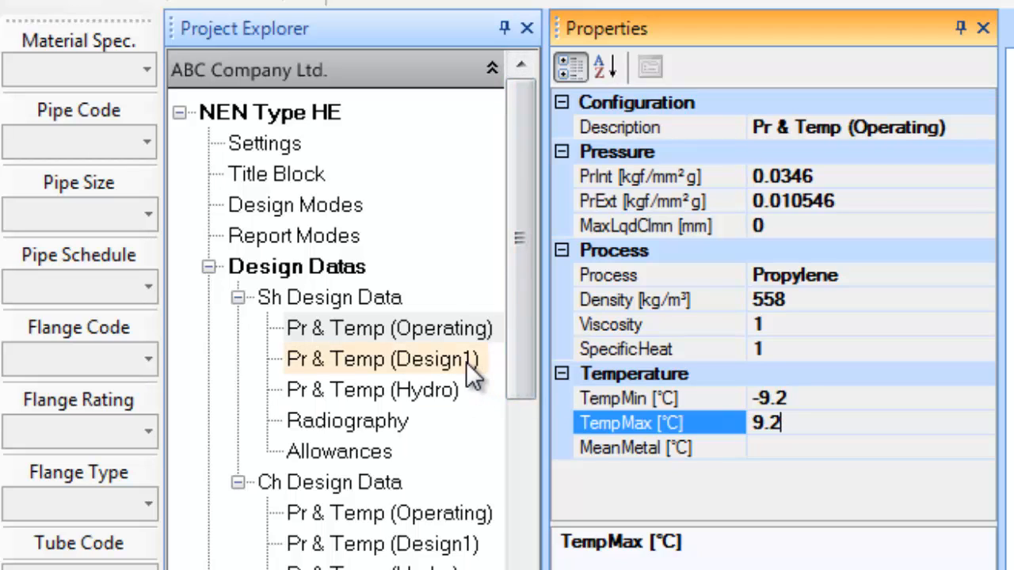
Set shell-side Design1 internal pressure 0.21 (21/100) and temperatures -15 to 120 °C
click(466, 361)
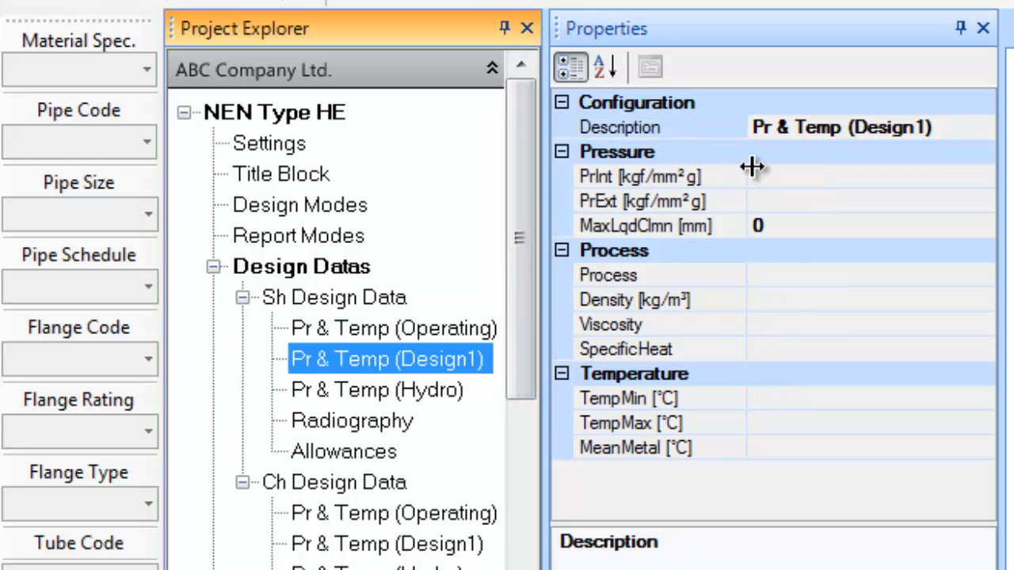
click(792, 178)
text(2)
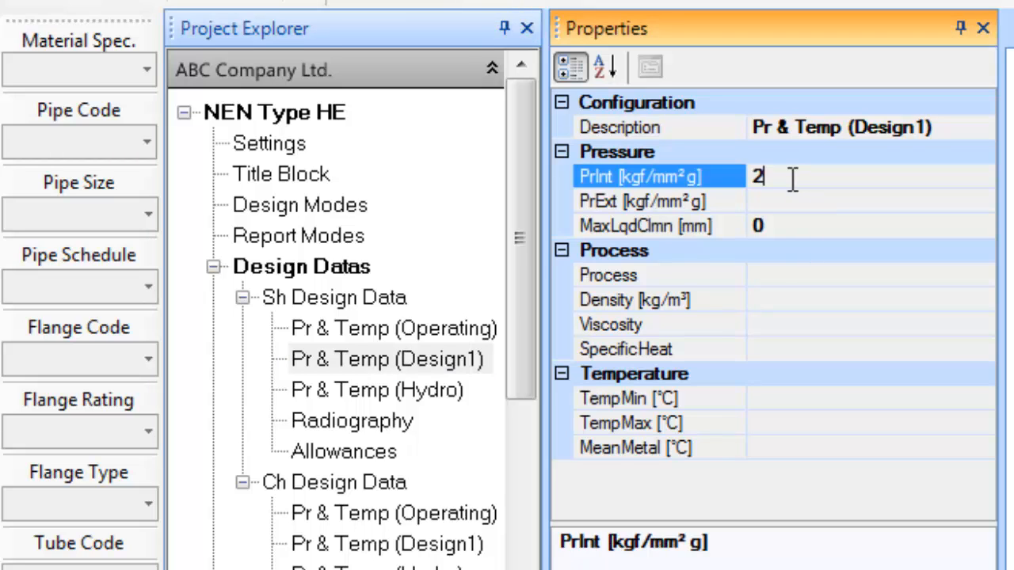
text(1/100)
click(803, 205)
text(fv)
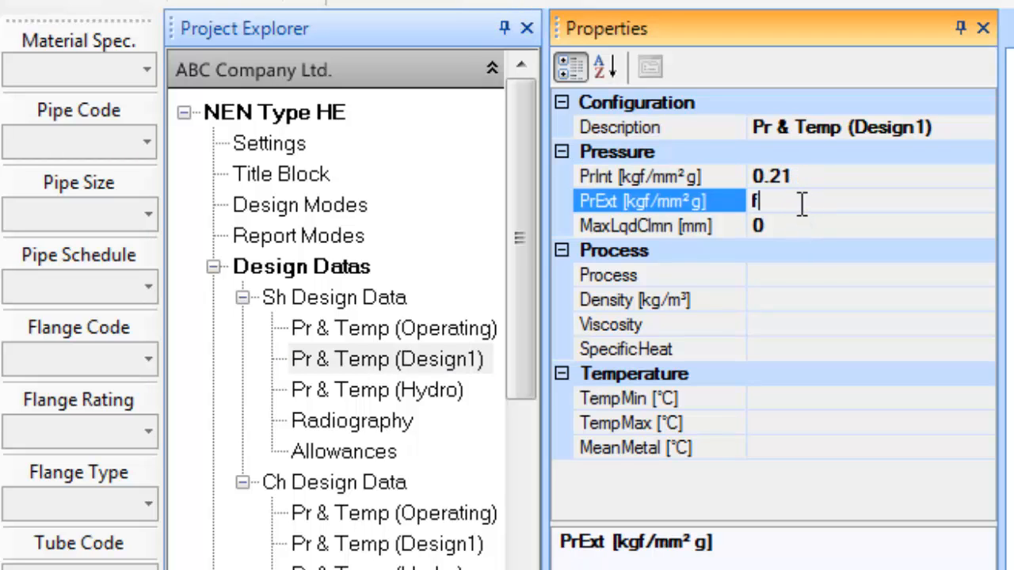
click(815, 276)
click(804, 396)
text(-15)
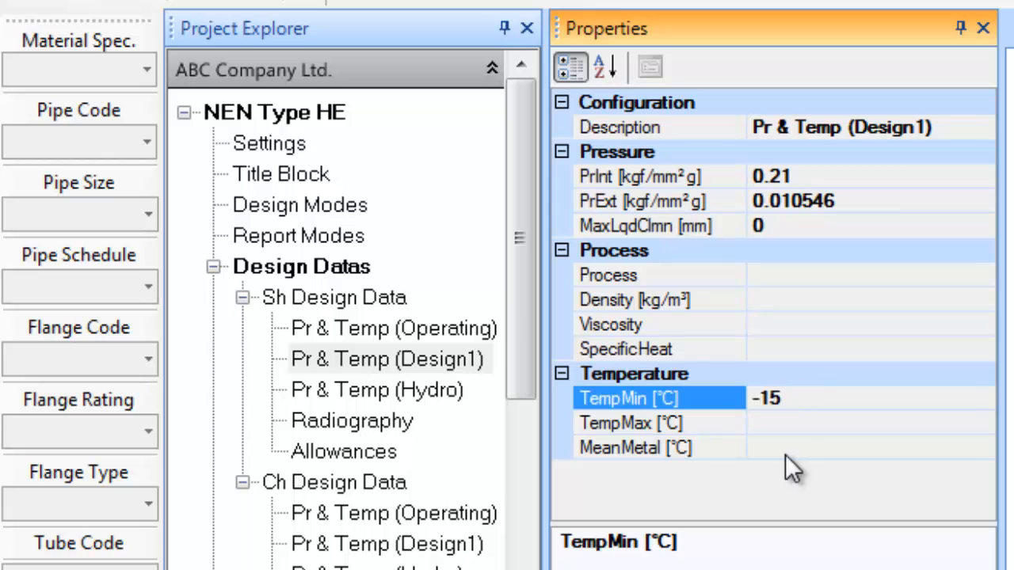
click(785, 426)
text(120)
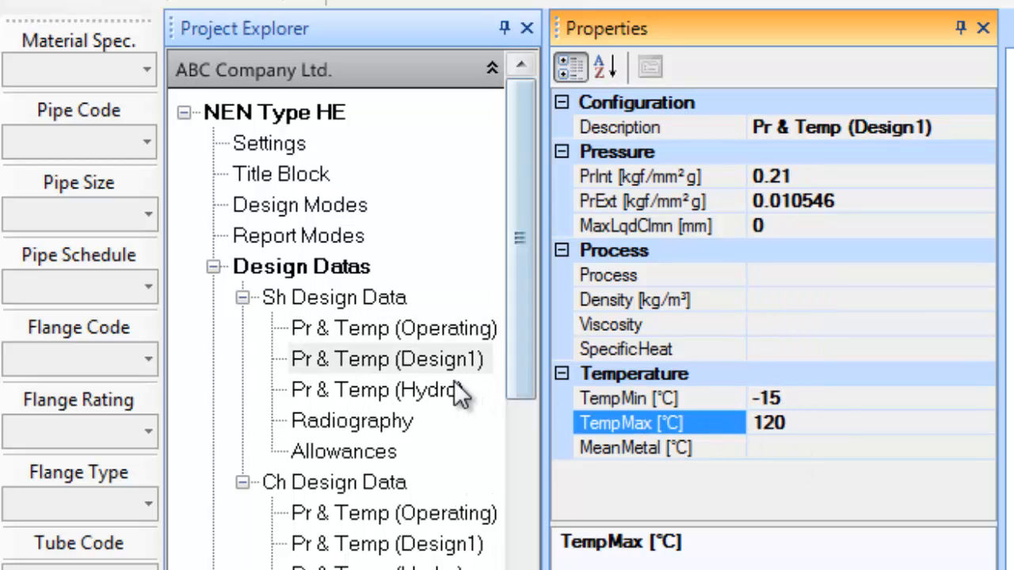
Set shell-side nozzle radiography and shell radiography both to Full
click(352, 421)
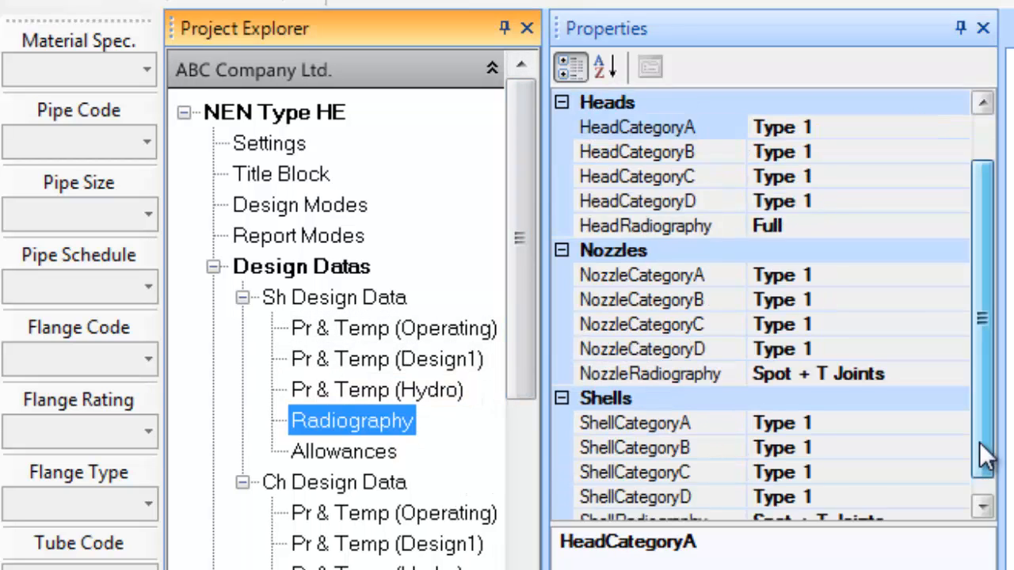
click(911, 350)
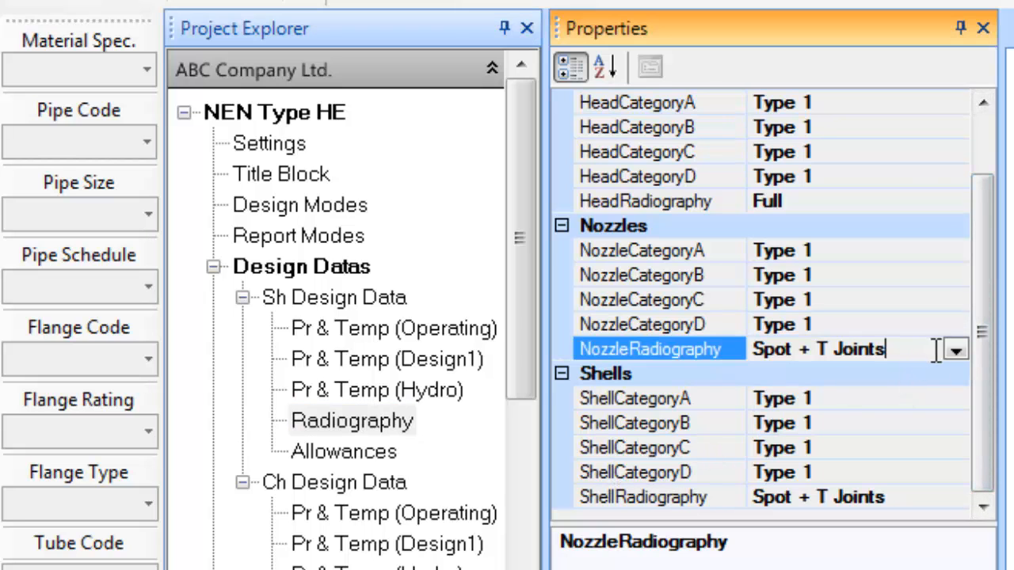
click(956, 351)
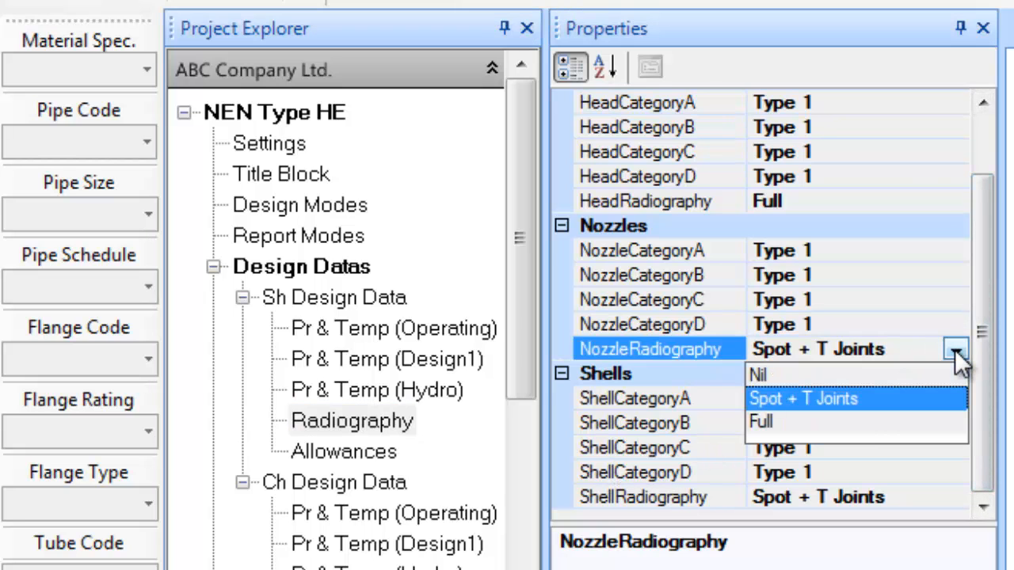
click(836, 423)
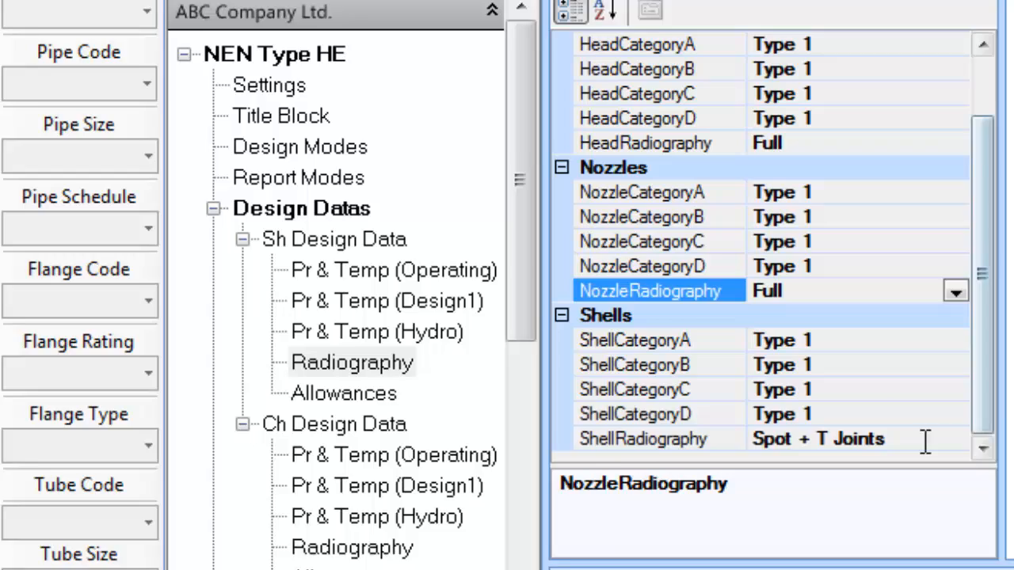
click(925, 441)
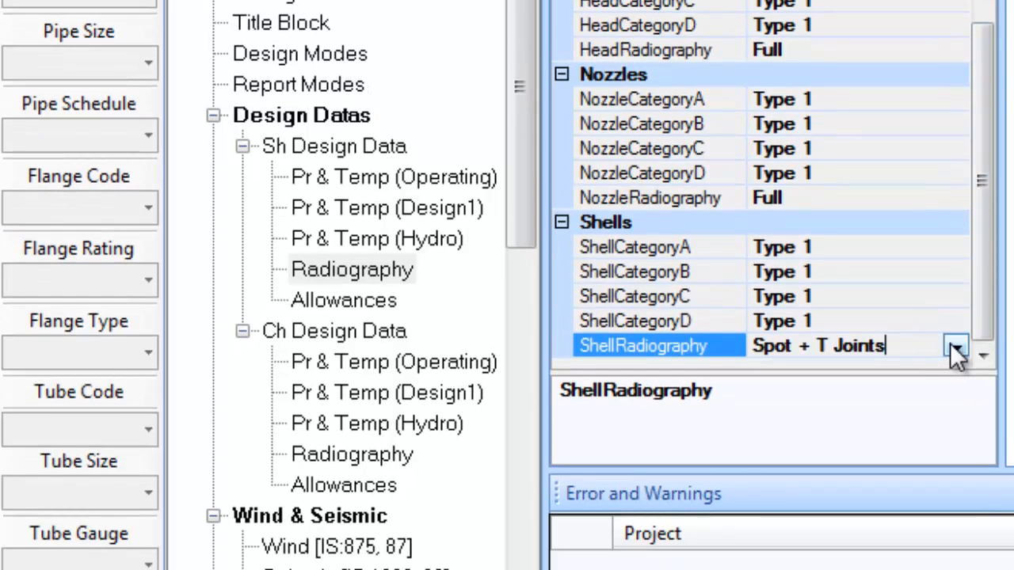
click(952, 438)
click(823, 418)
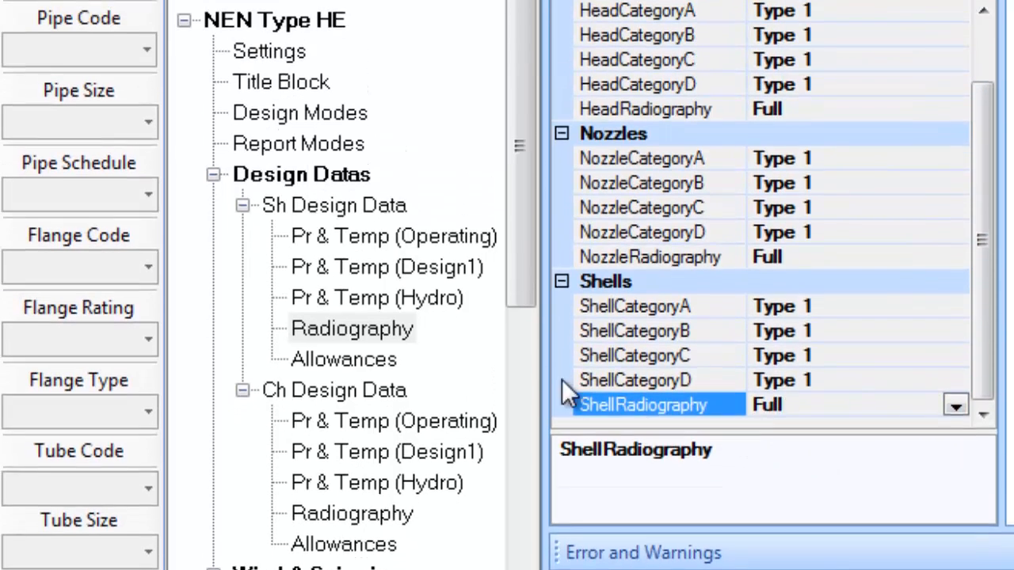
Set the shell-side internal corrosion allowance to 3 mm
click(396, 302)
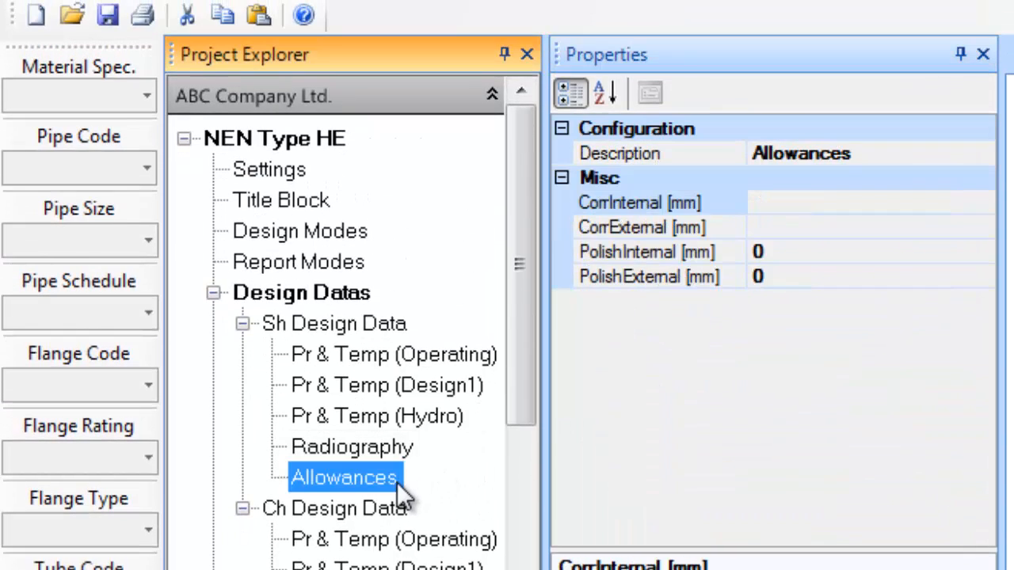
click(802, 202)
text(3)
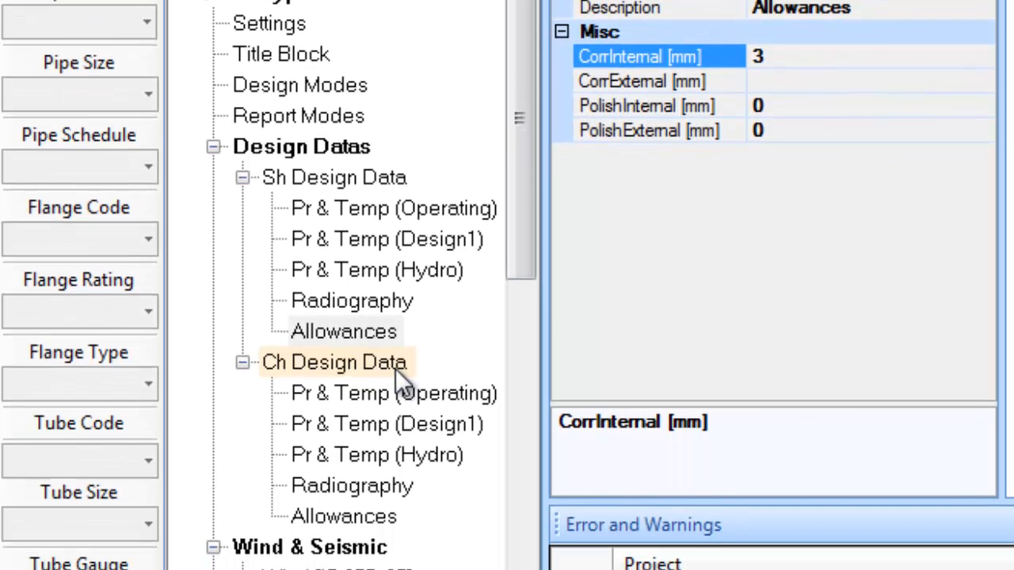
click(396, 510)
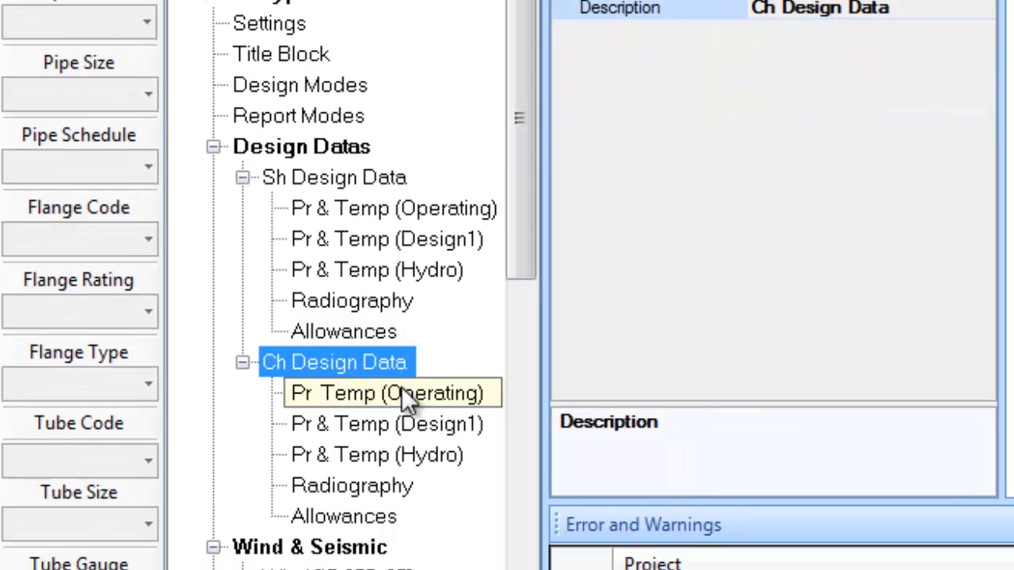
Set the channel-side operating internal pressure to 11.5/100 and external pressure to FV
click(401, 392)
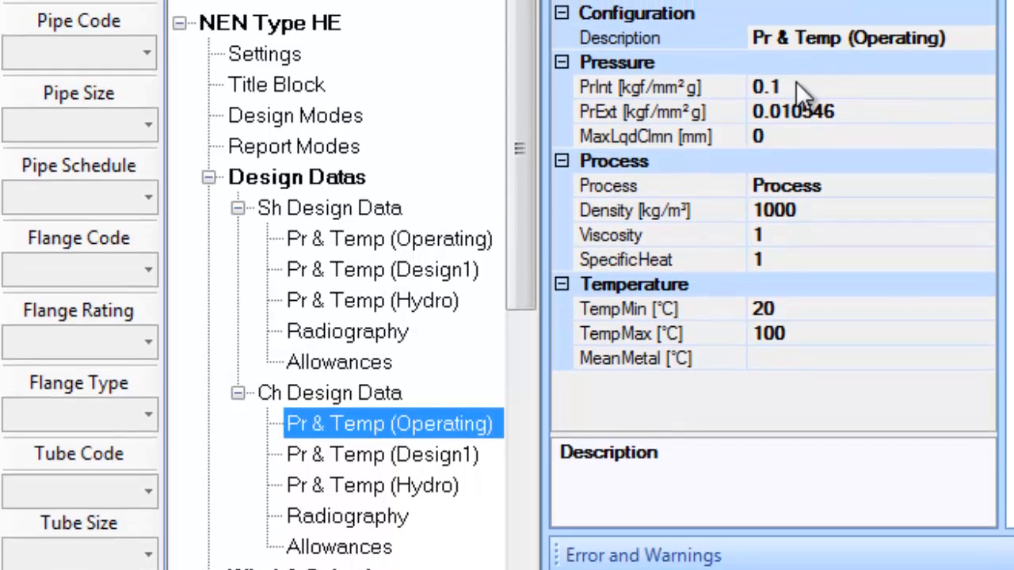
click(797, 83)
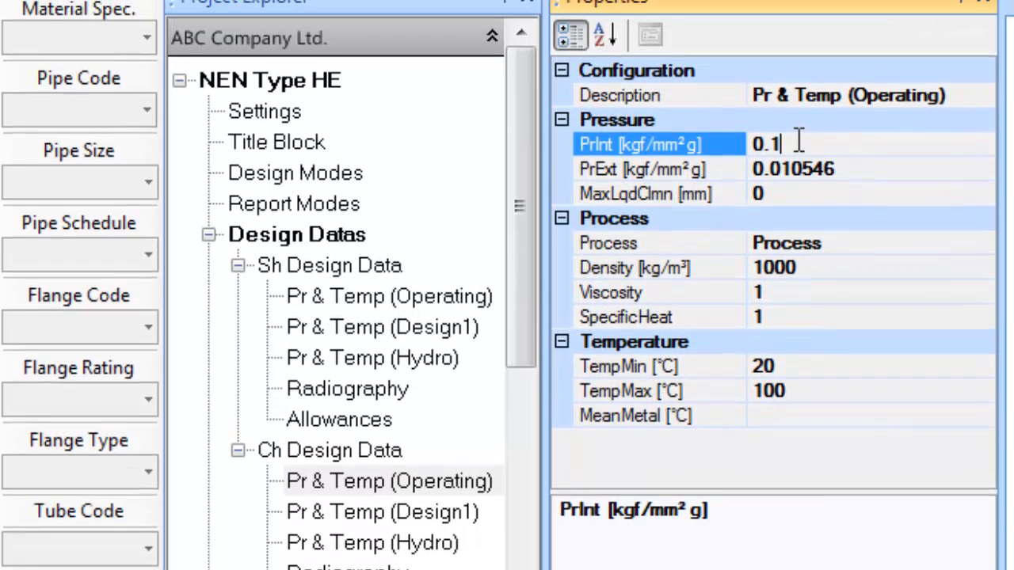
drag(808, 87, 664, 85)
text(11)
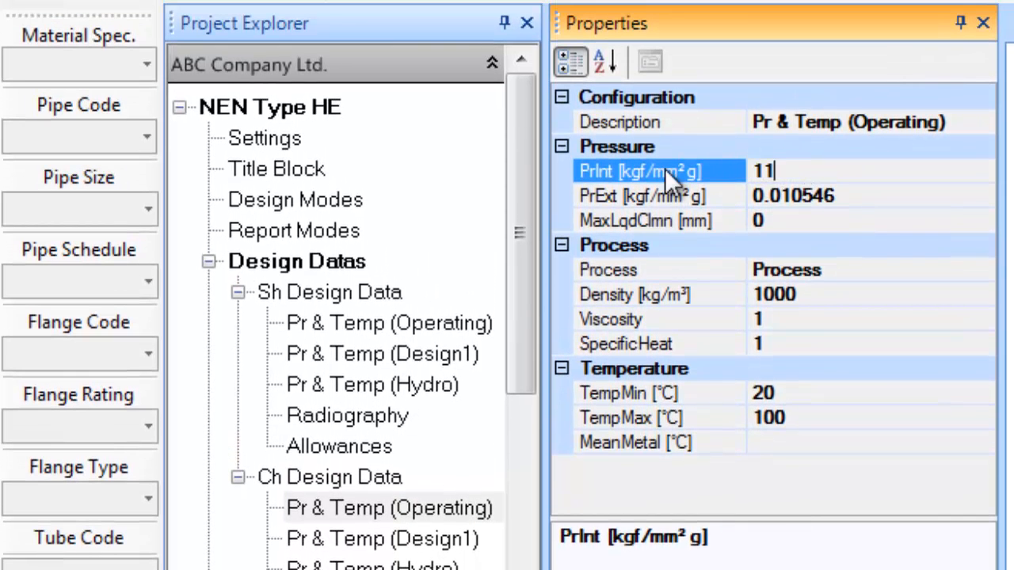
text(.5/100)
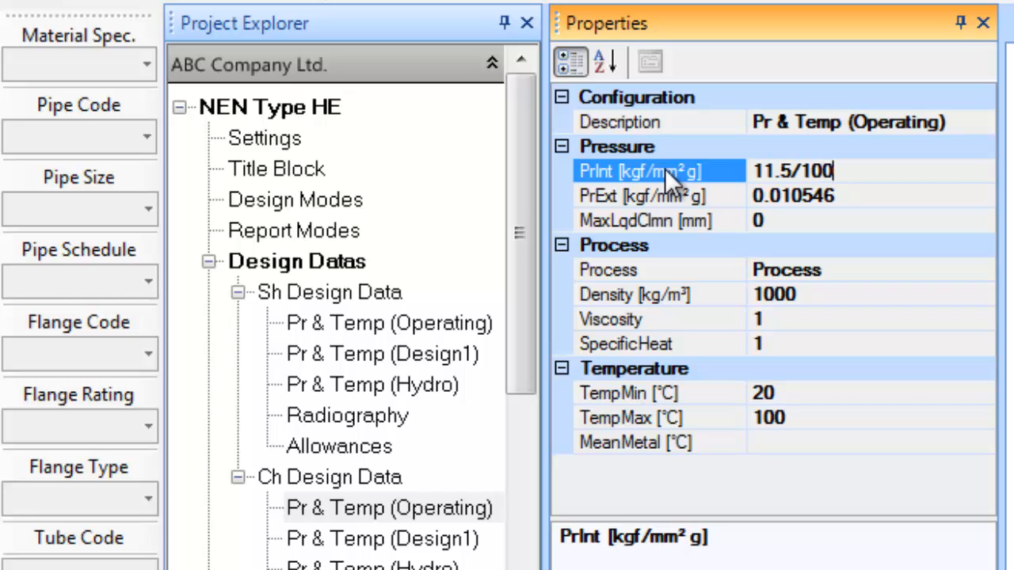
click(862, 195)
text(fv)
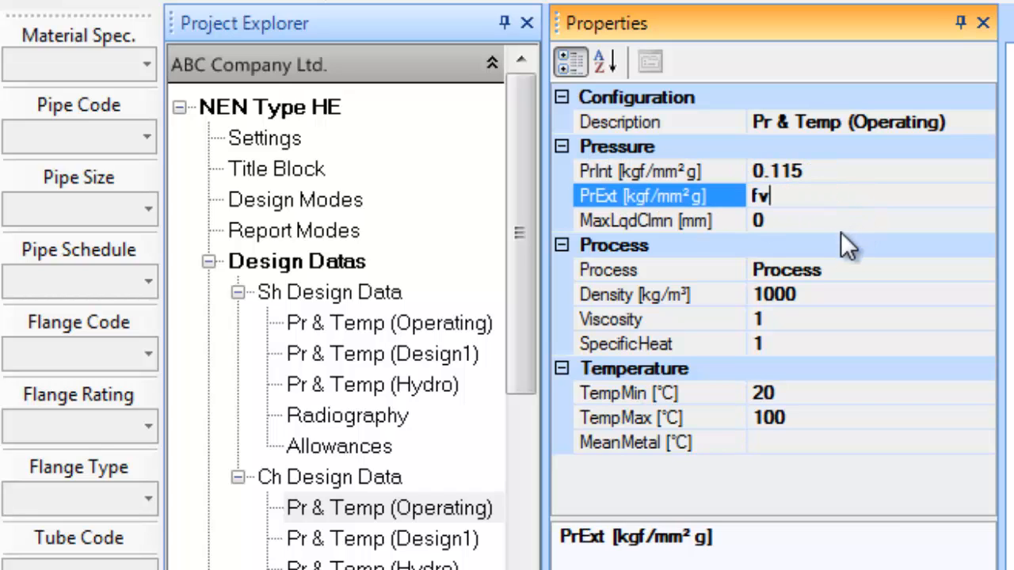
Set operating fluid to Ethylene Glycol, density 1040, temperatures -6 to 3 °C
click(844, 269)
drag(845, 269, 629, 271)
text(Et)
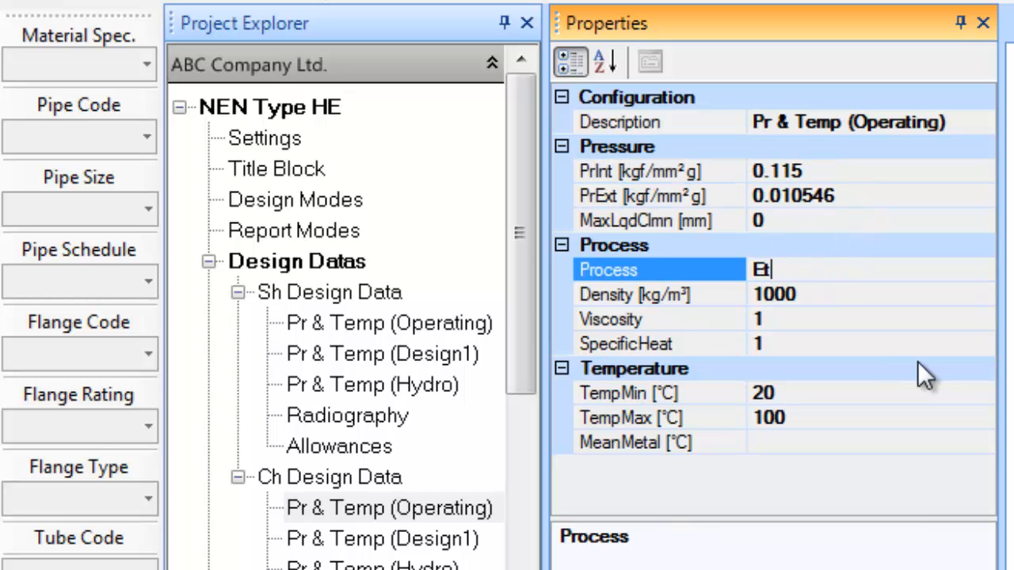
text(hylene Glycol)
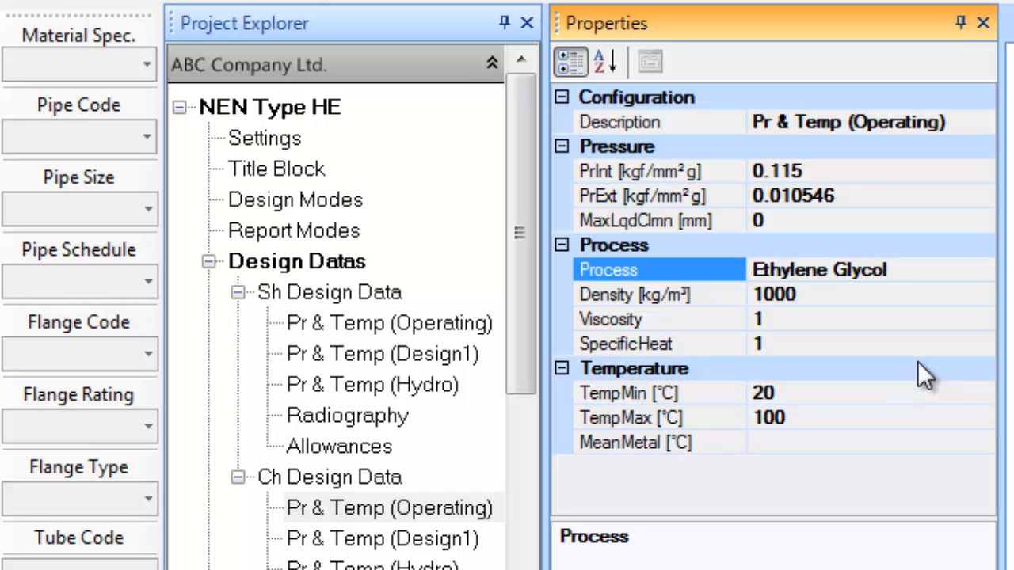
click(851, 305)
text(1040)
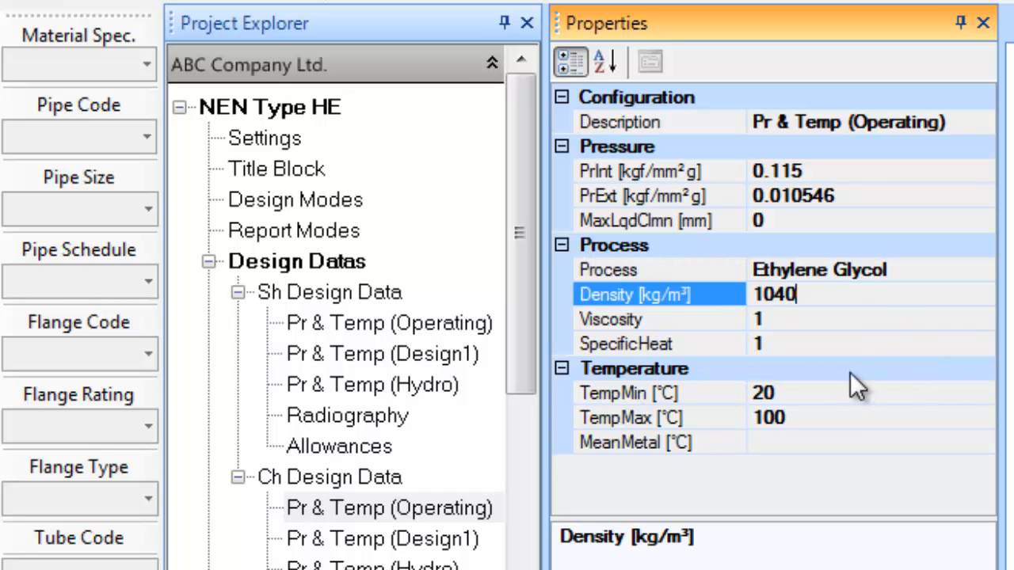
click(843, 391)
text(-6)
click(830, 418)
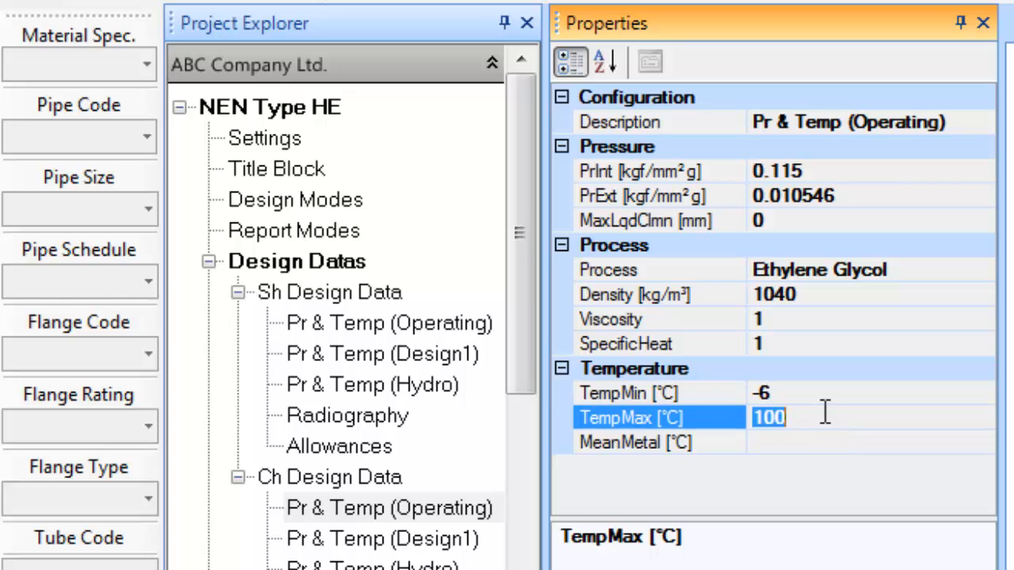
text(3)
Set Design1 internal pressure 17.5/100, external FV, minimum temperature -15 °C
click(385, 539)
click(842, 154)
click(842, 170)
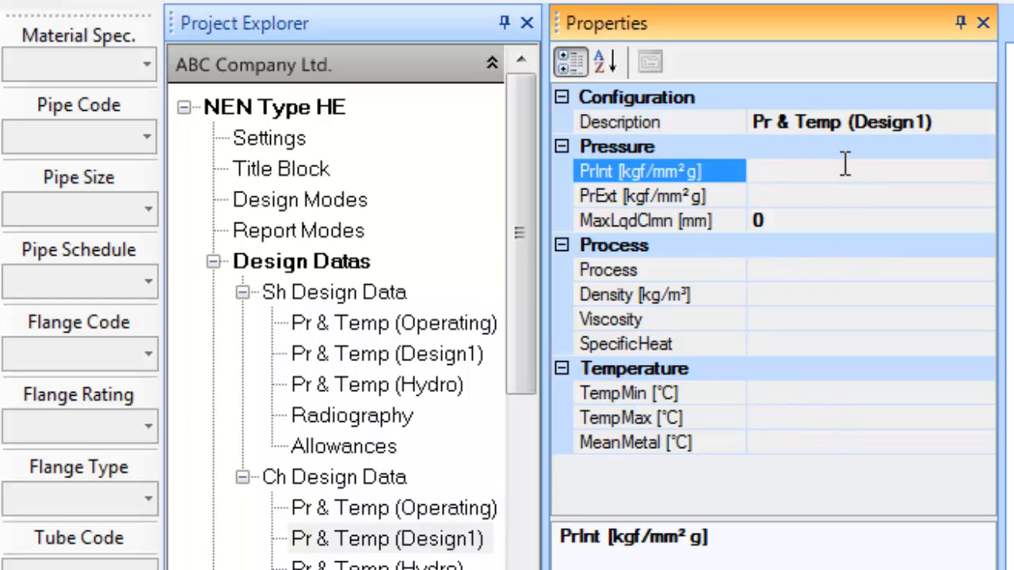
text(17.5/100)
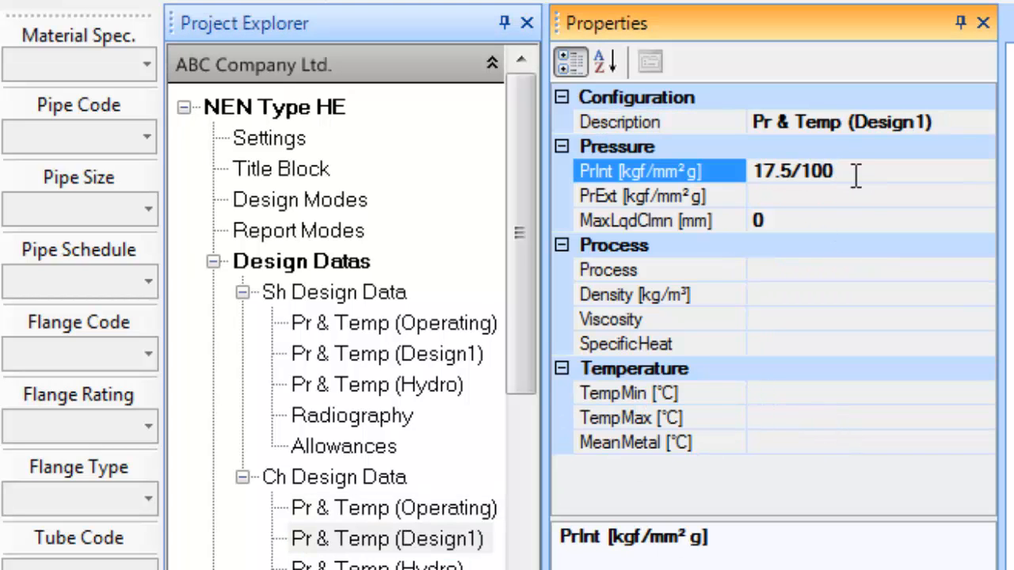
click(851, 194)
text(FV)
click(785, 393)
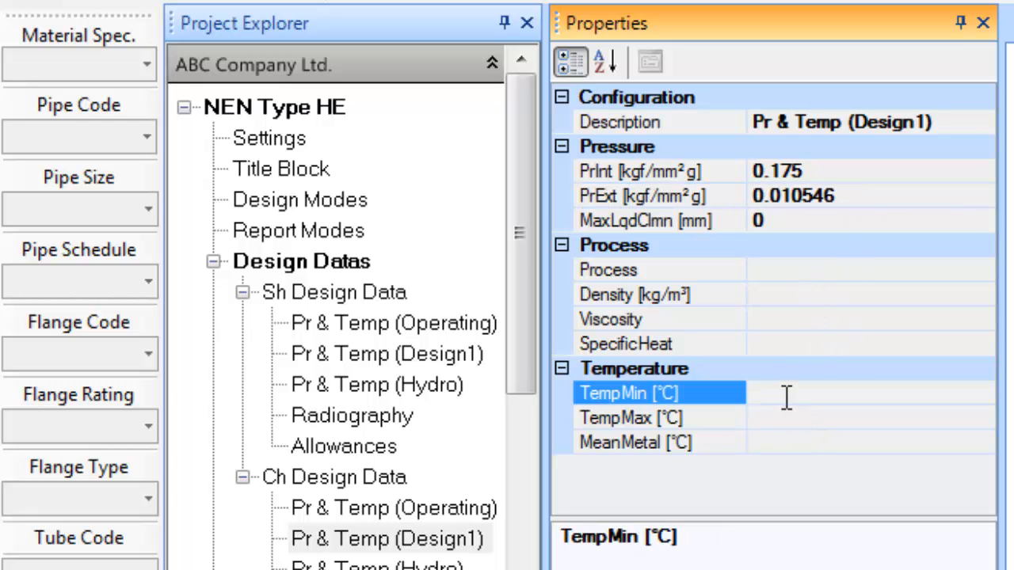
text(-15)
click(787, 417)
Enter 120 °C maximum design temperature, then set nozzle and shell radiography to Full
text(120)
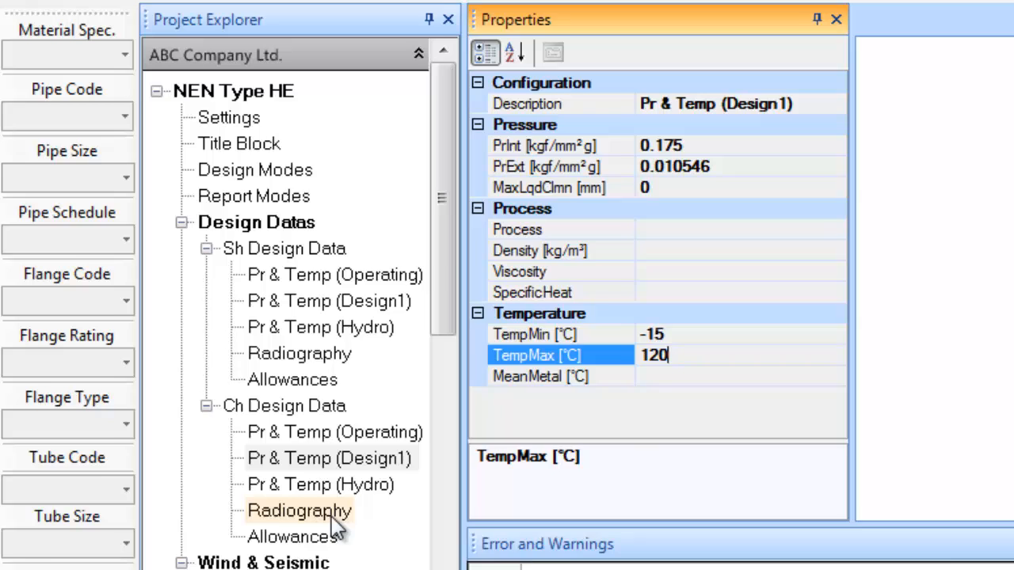
click(336, 525)
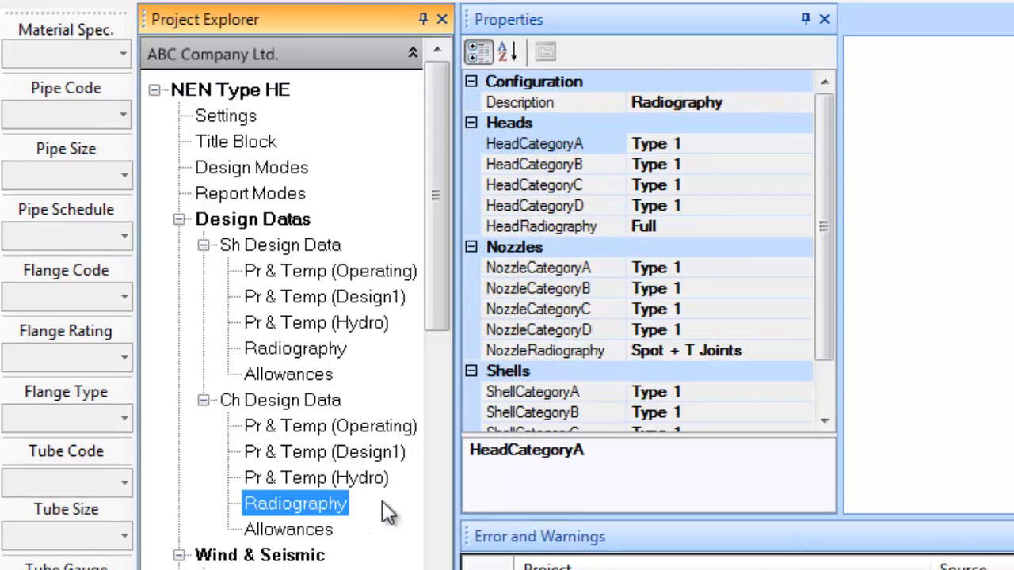
click(810, 352)
click(802, 353)
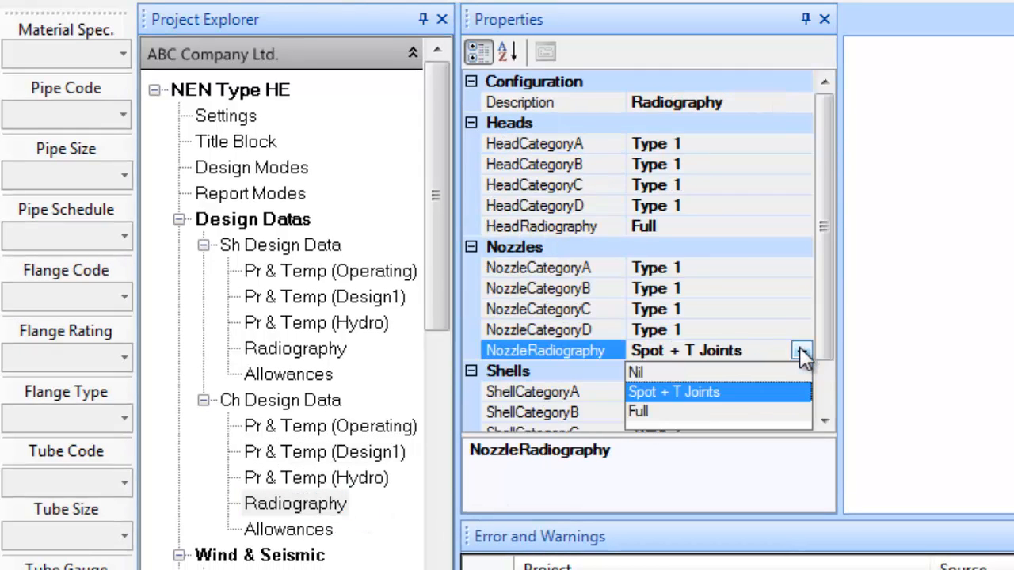
click(676, 411)
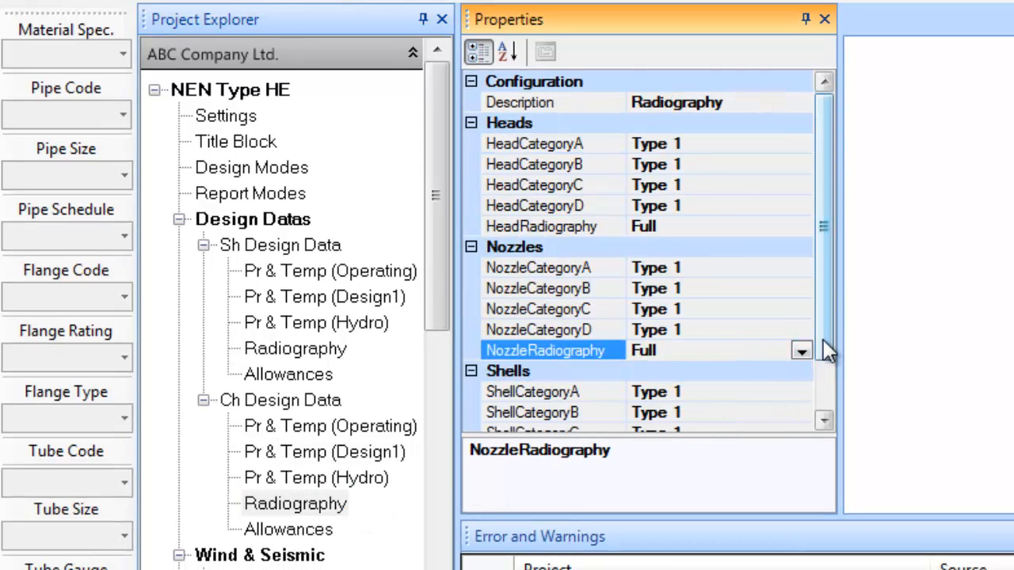
scroll(822, 372, down, 1)
click(798, 414)
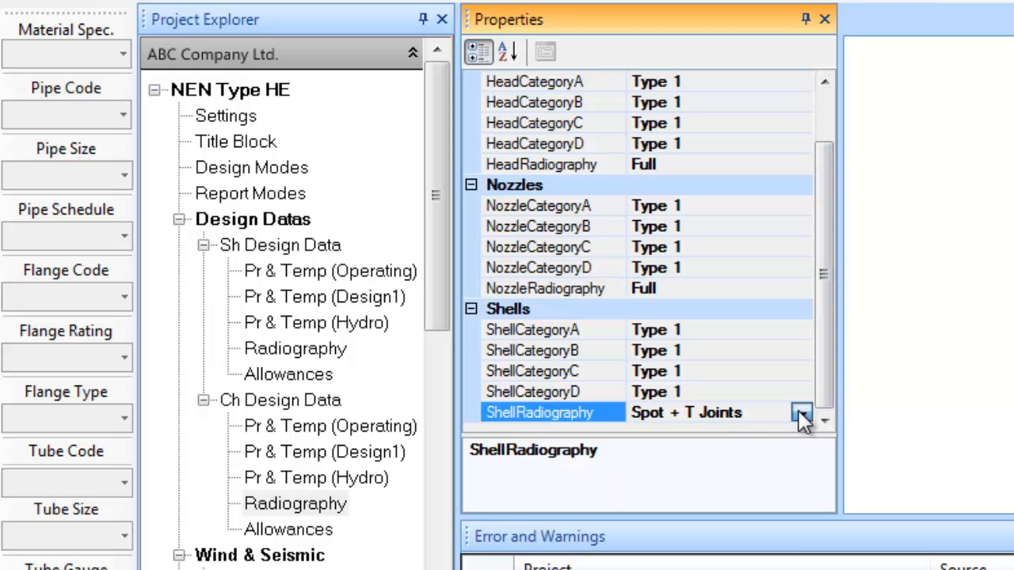
click(800, 414)
click(670, 469)
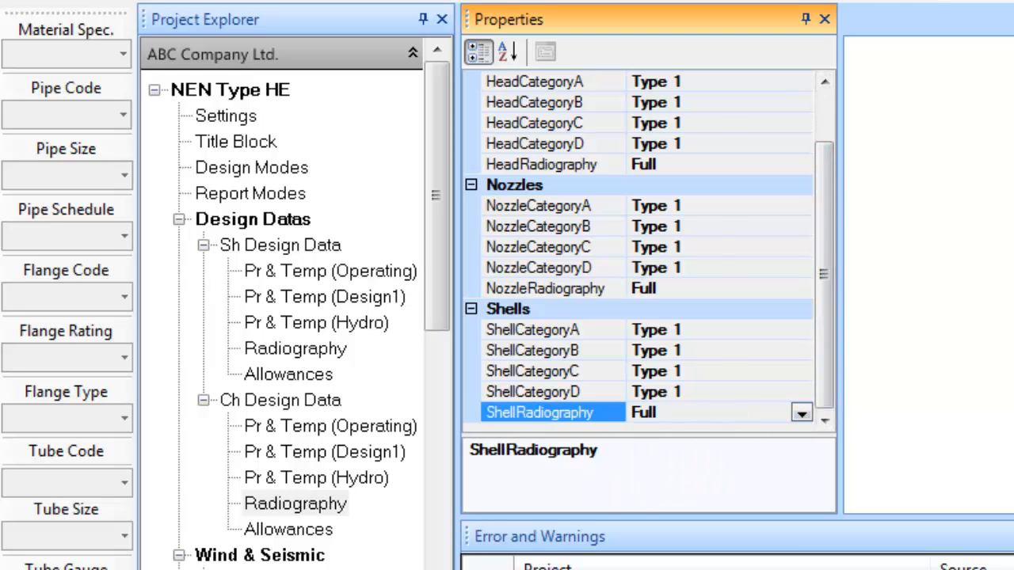
Enter a 3 mm channel-side internal corrosion allowance
click(317, 530)
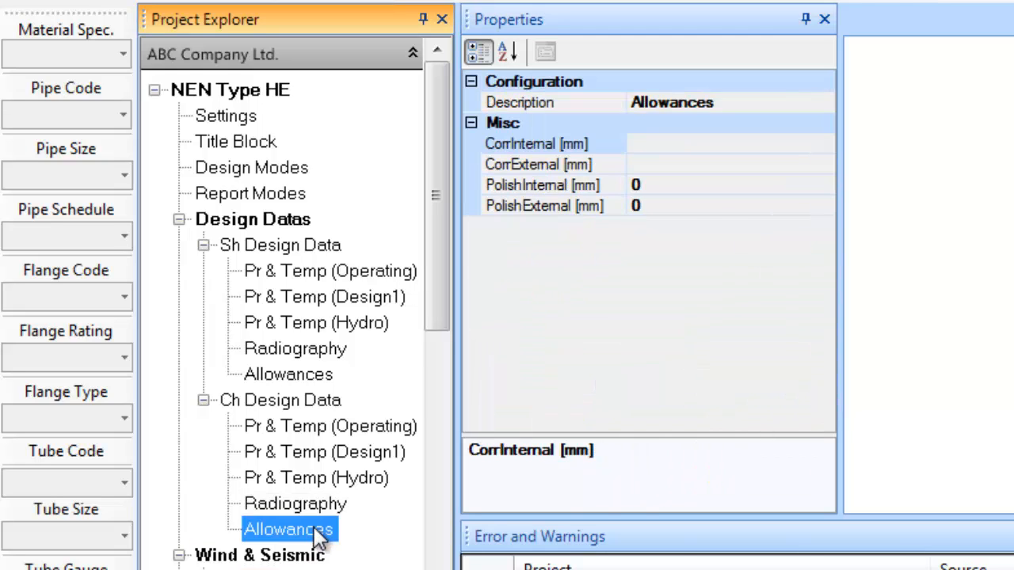
click(666, 147)
text(3)
click(490, 309)
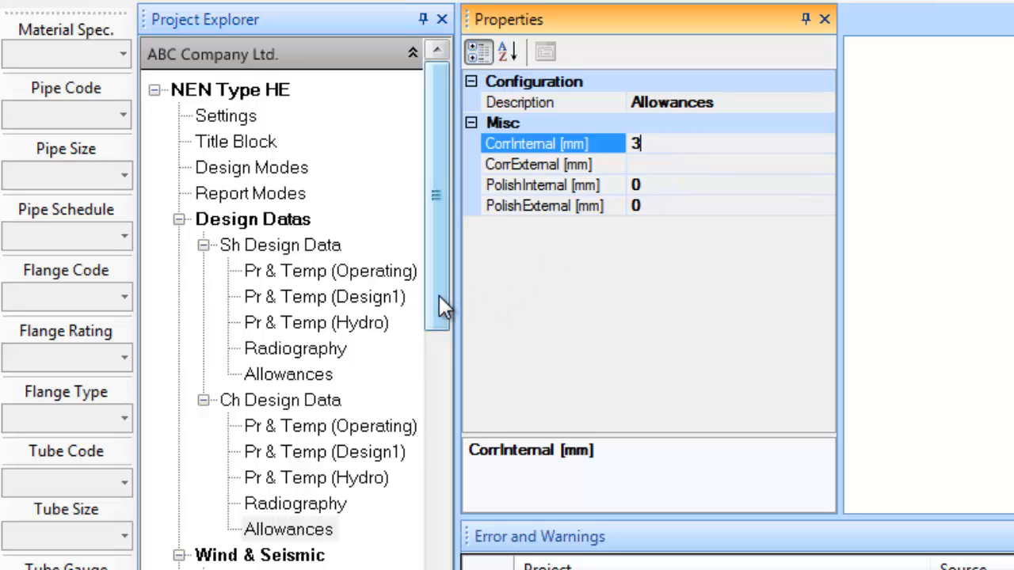
drag(440, 301, 424, 386)
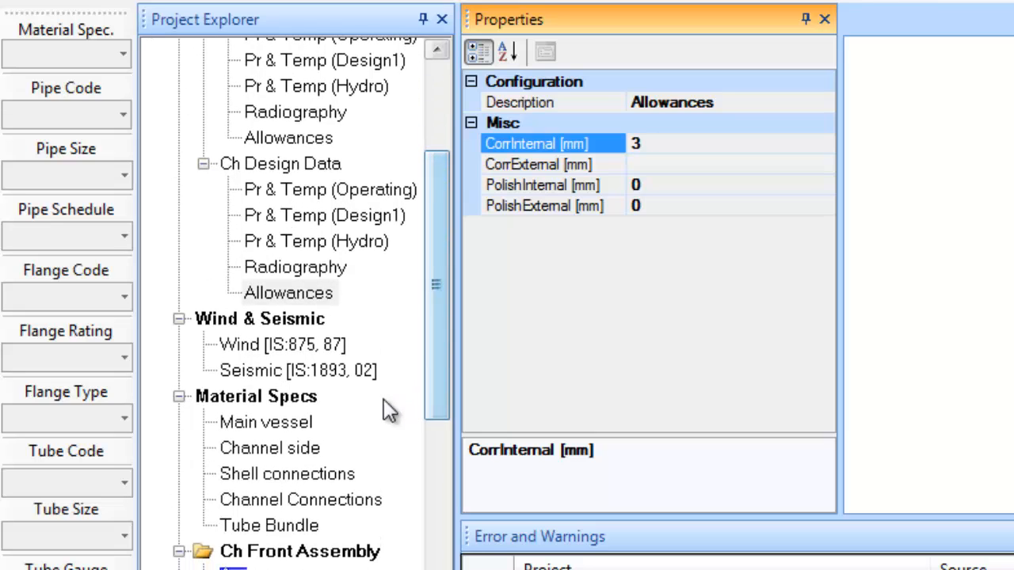
Apply material spec 516GR70 to the main vessel
click(287, 400)
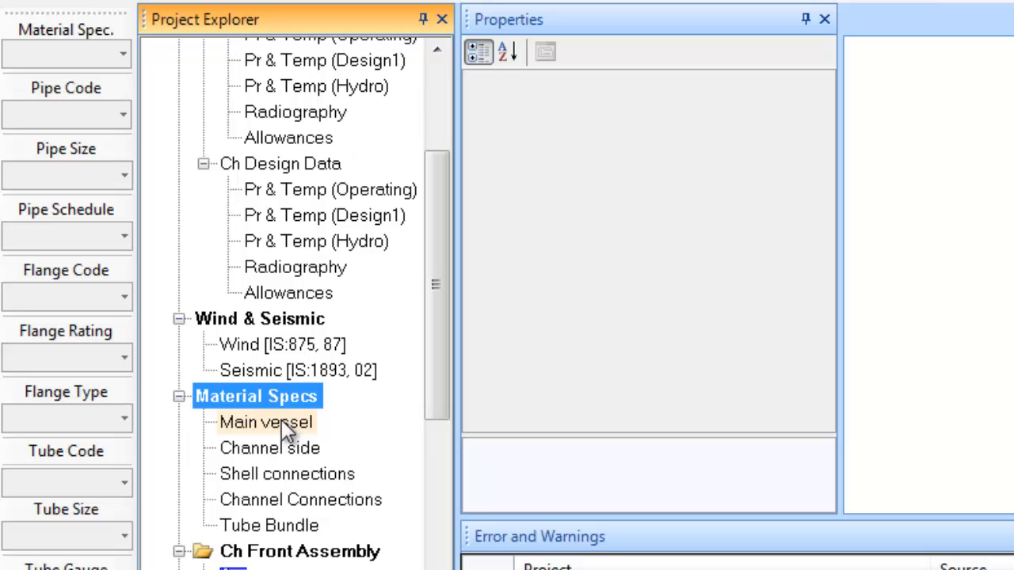
click(180, 396)
click(180, 396)
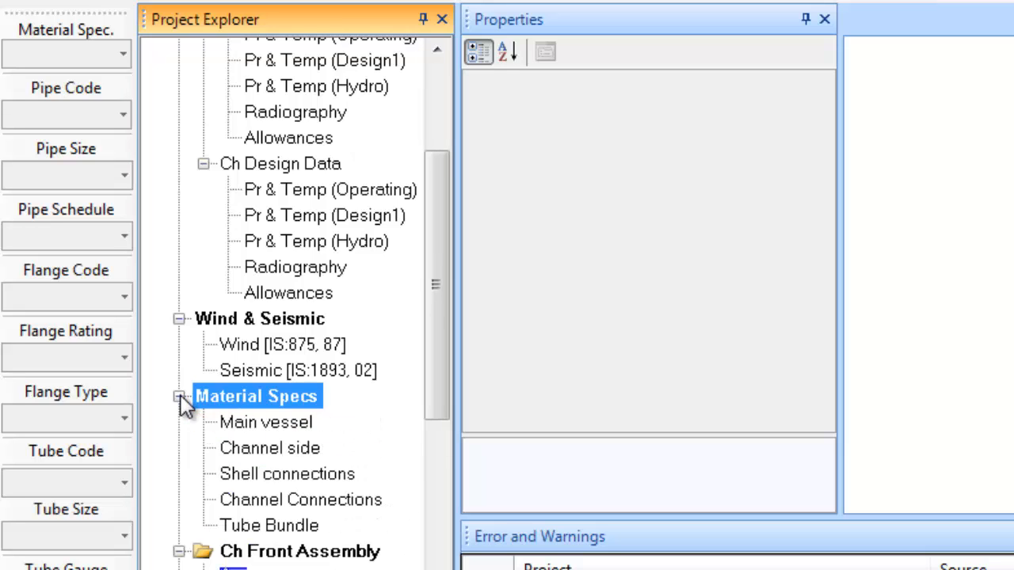
click(272, 421)
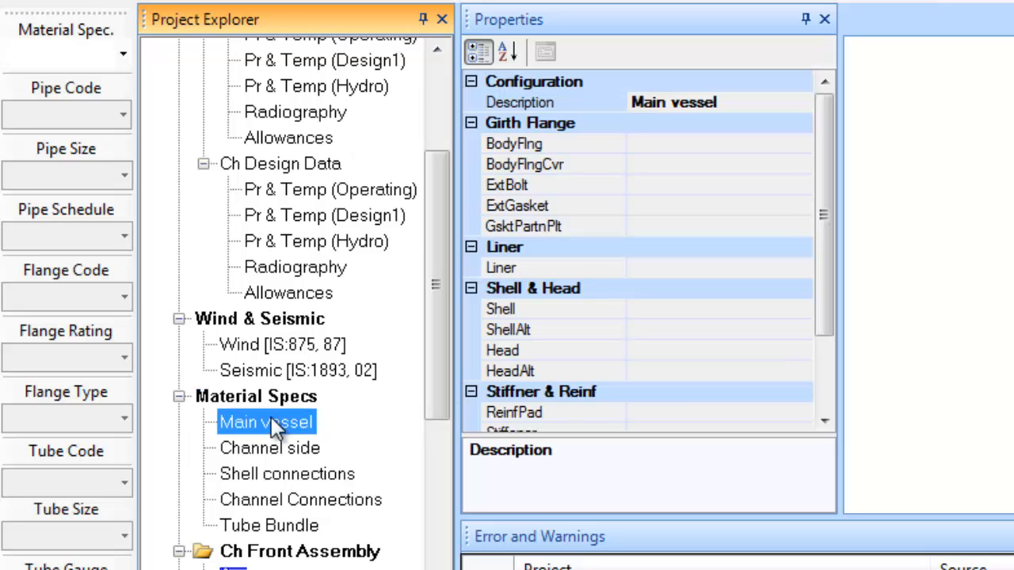
click(123, 56)
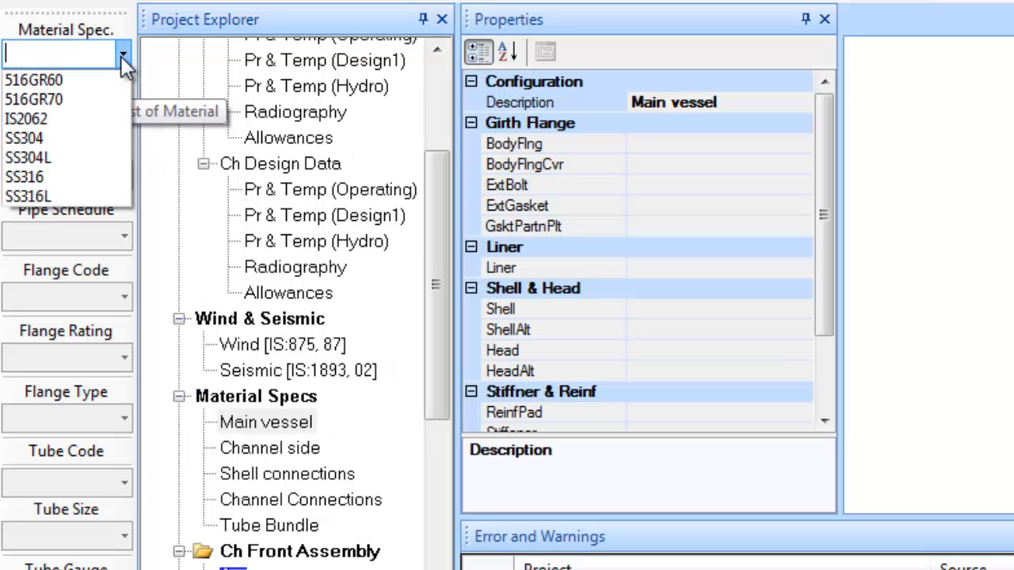
click(90, 99)
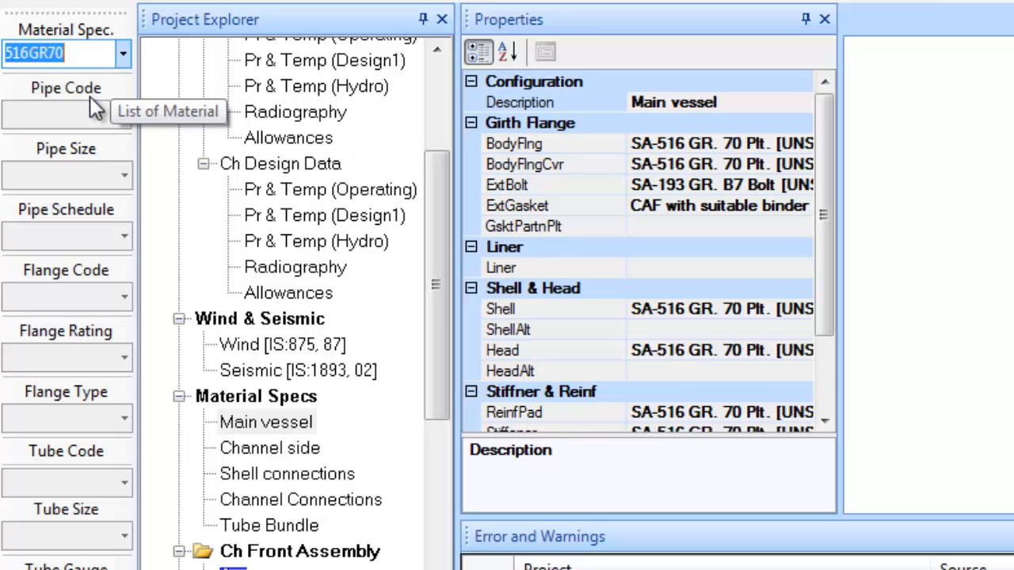
Make the main vessel body flange and its cover SA-266 GR. 2 forgings
click(664, 143)
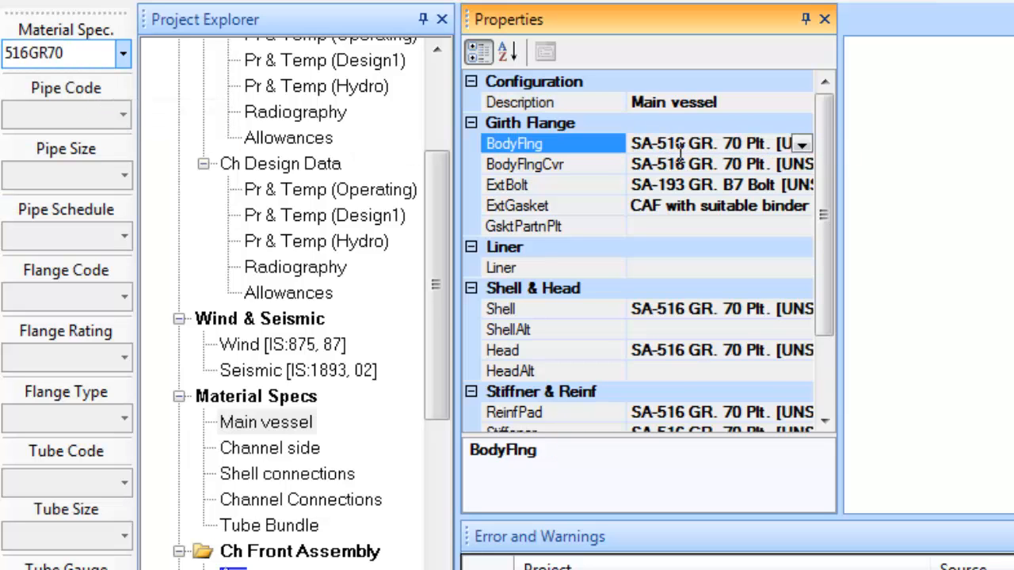
scroll(680, 154, down, 1)
scroll(761, 185, down, 1)
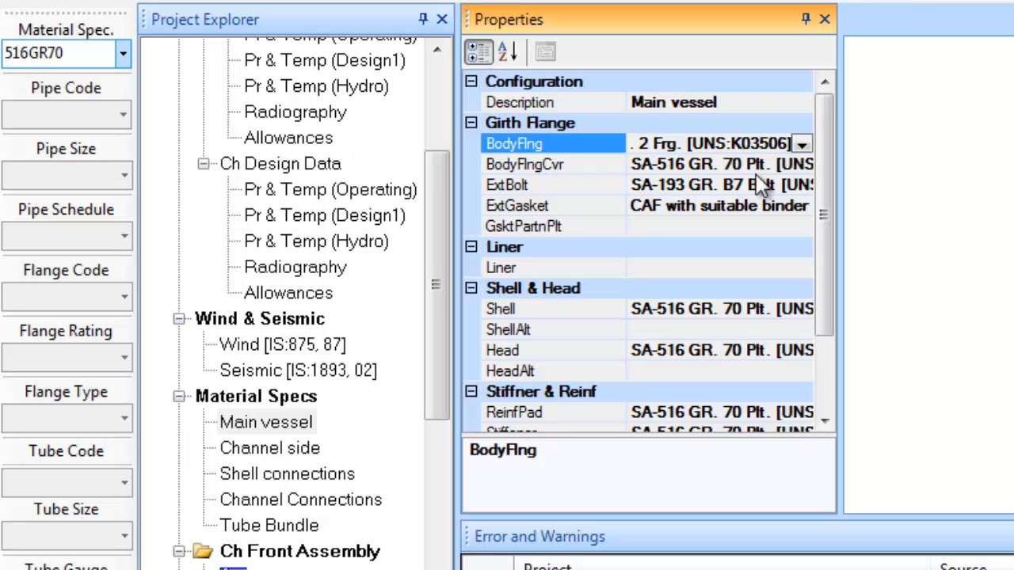
click(740, 165)
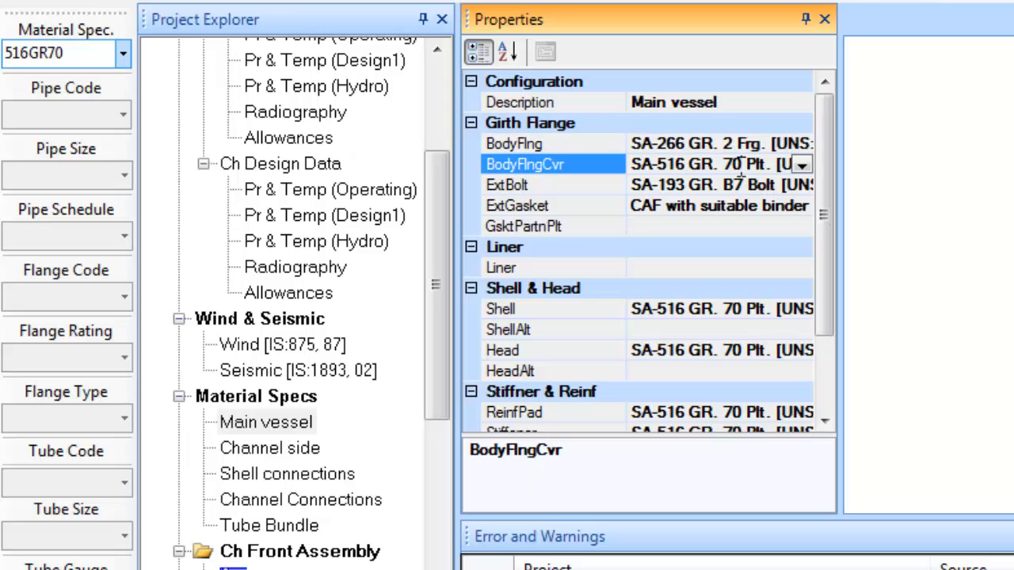
key(ctrl+a)
text(SA-266 GR. 2 Frg. [UNS:K03506])
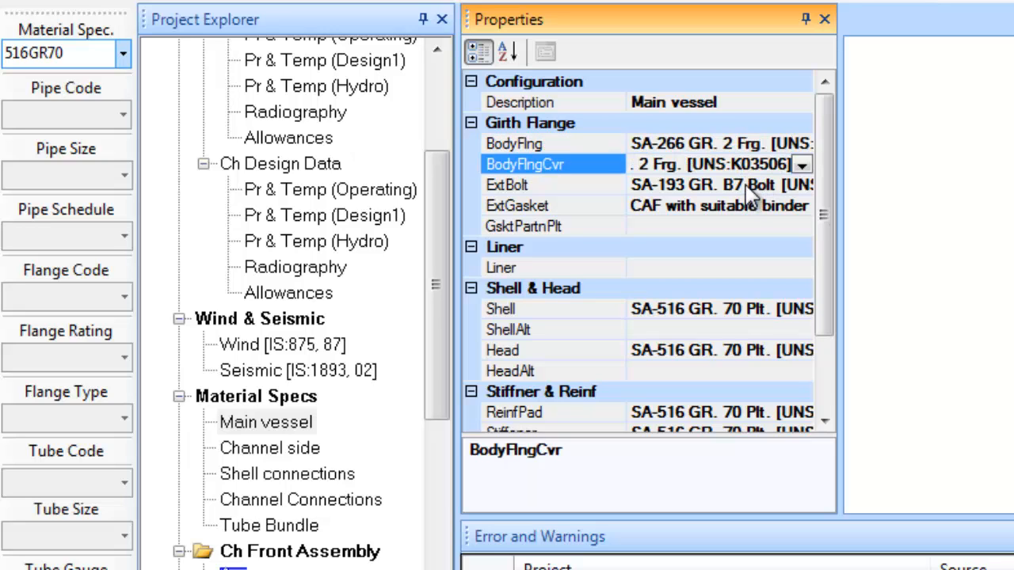
click(745, 191)
Choose the spiral-wound graphite-filled stainless external gasket for the main vessel
click(752, 210)
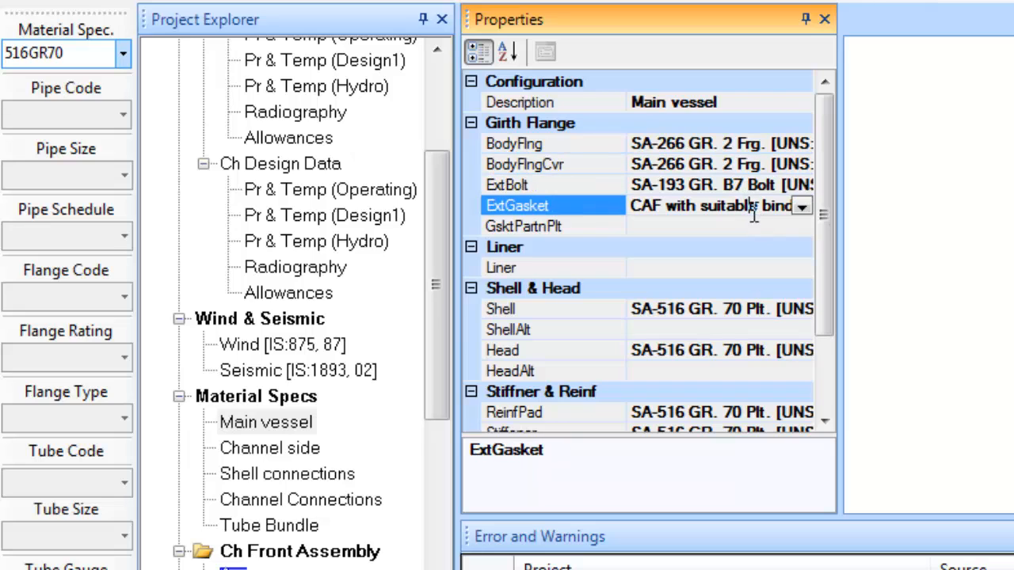
click(802, 207)
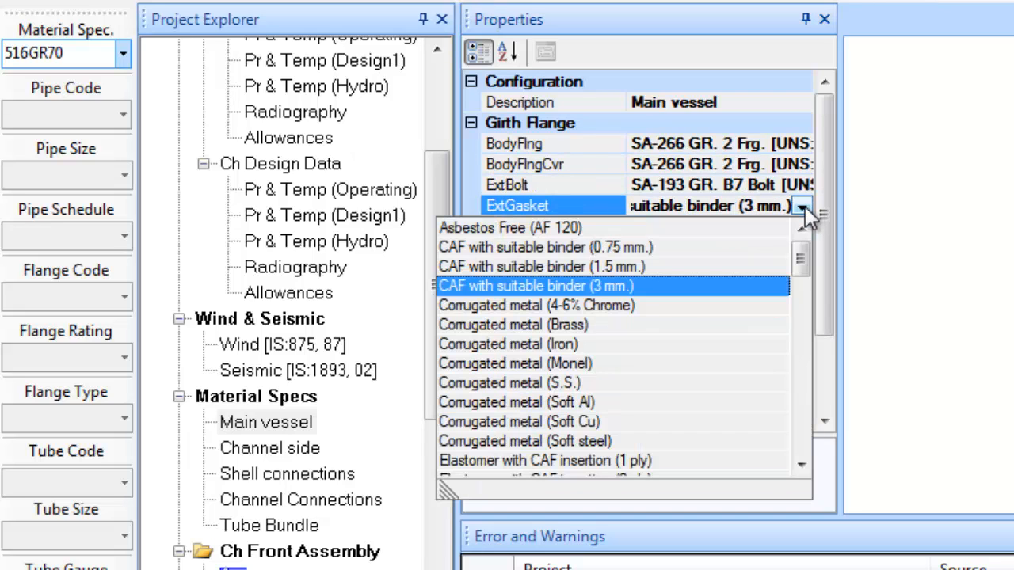
key(s)
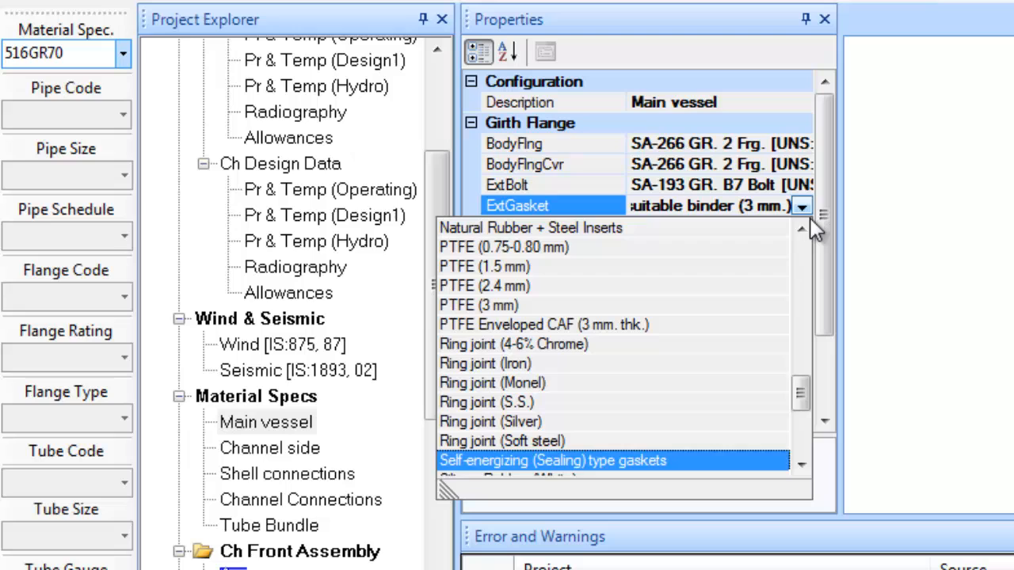
click(797, 432)
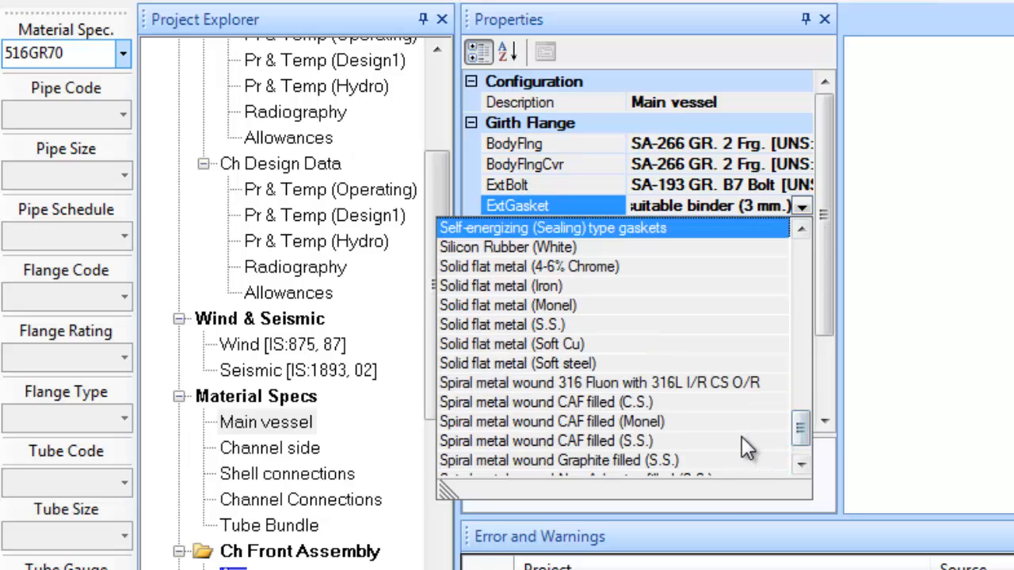
click(680, 460)
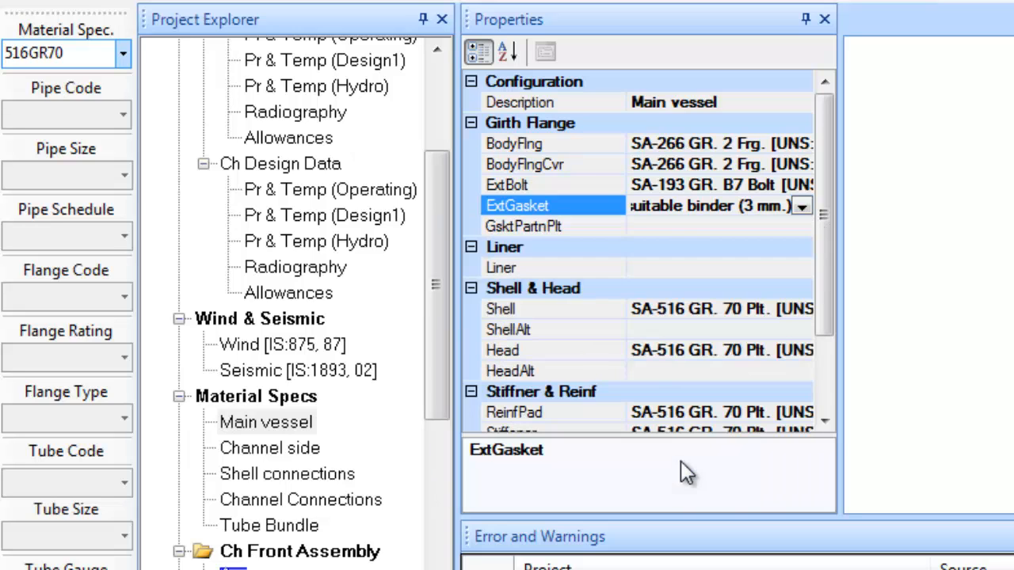
Apply 516GR70 to the channel side and paste SA-266 GR. 2 Frg. into body flange and cover
click(270, 448)
click(120, 53)
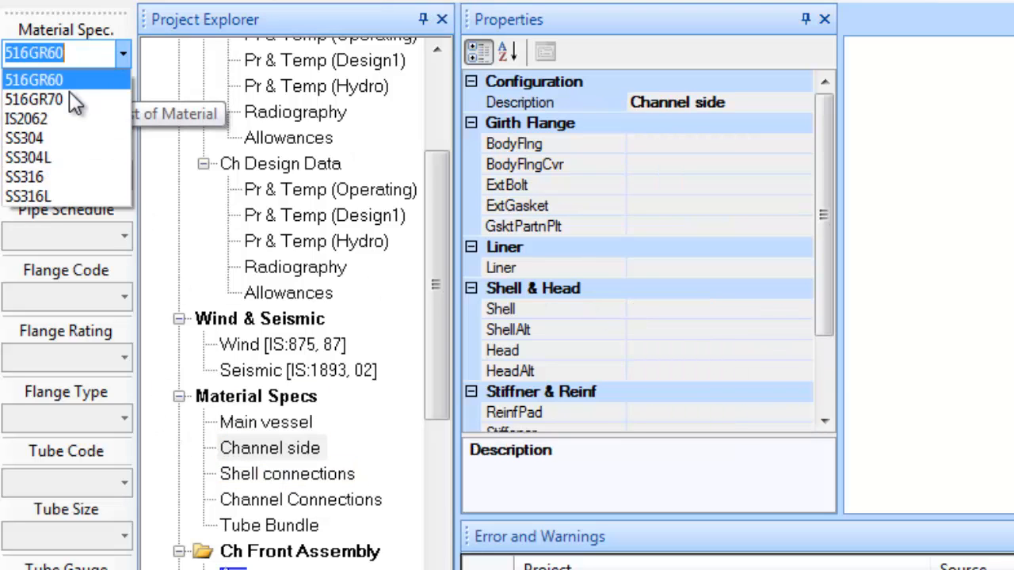
click(67, 95)
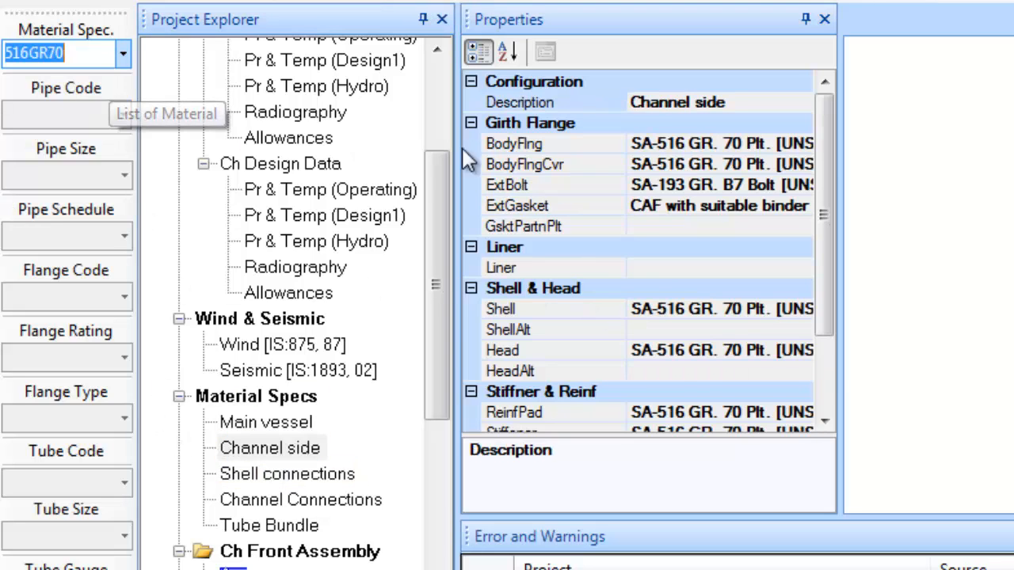
click(678, 144)
double_click(678, 147)
text(SA-266 GR. 2 Frg. [UNS:K03506])
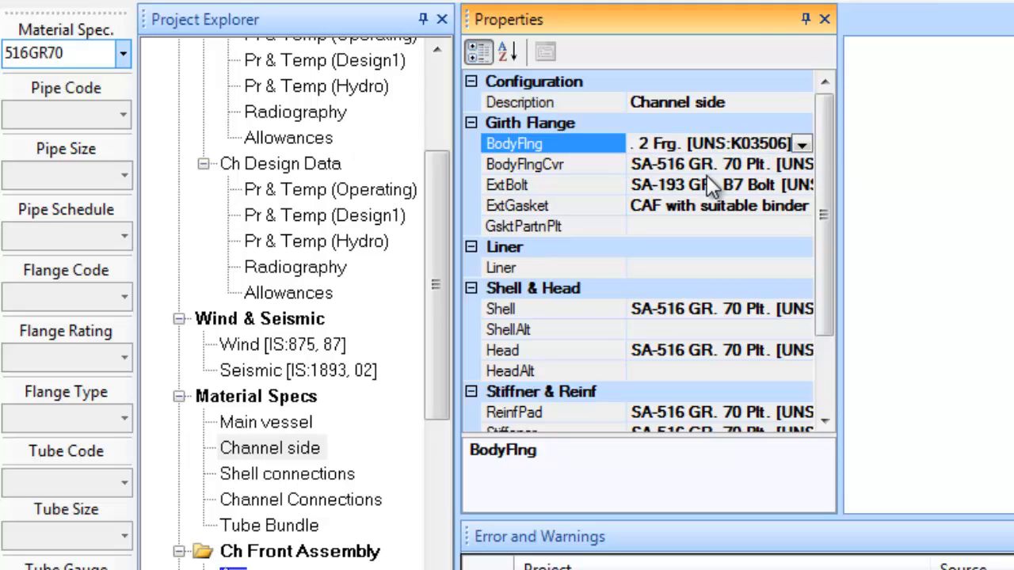
click(701, 165)
double_click(700, 165)
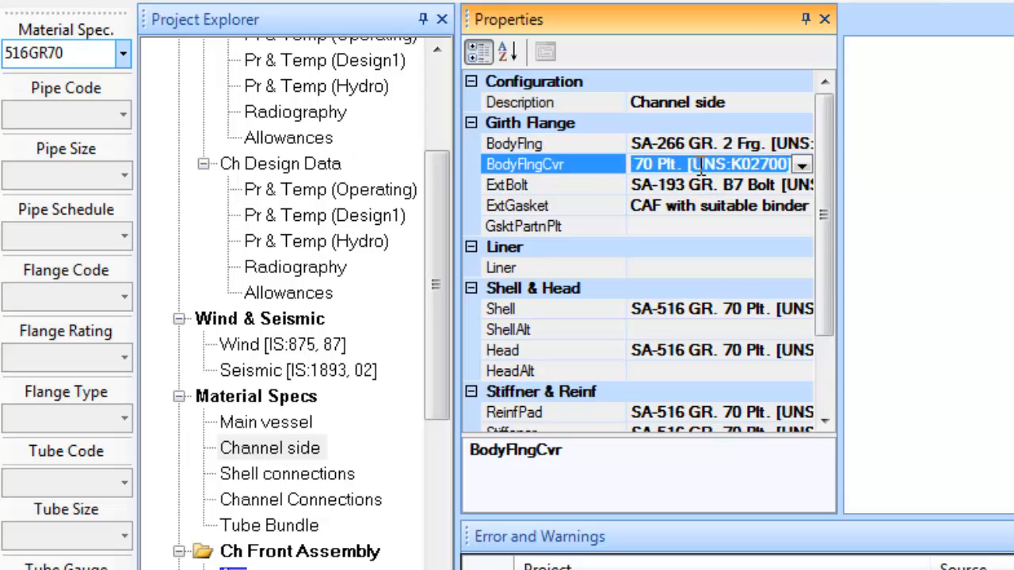
text(SA-266 GR. 2 Frg. [UNS:K03506])
Set the channel-side external gasket to Spiral metal wound Graphite filled (S.S.)
click(735, 206)
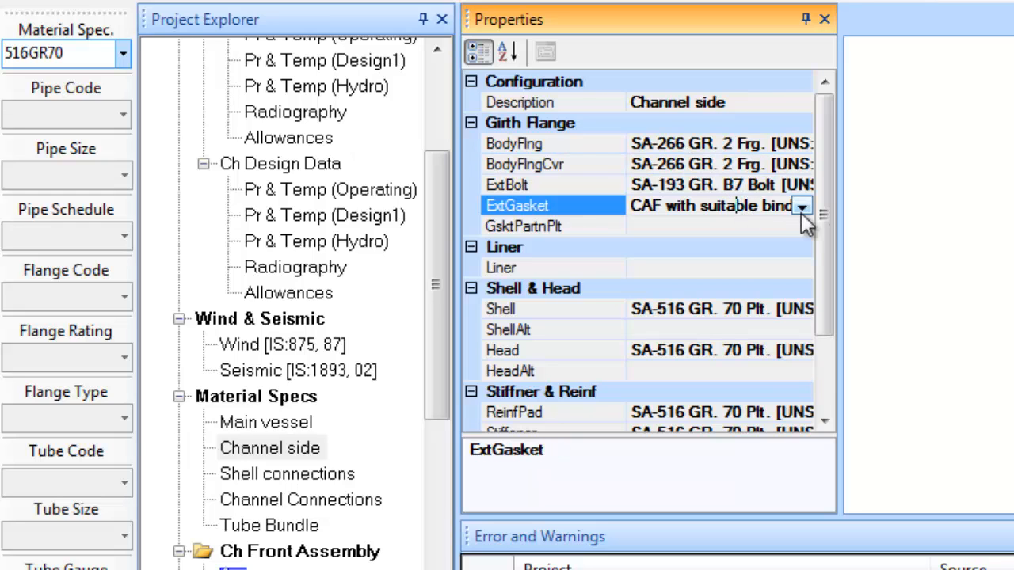
click(802, 207)
key(s)
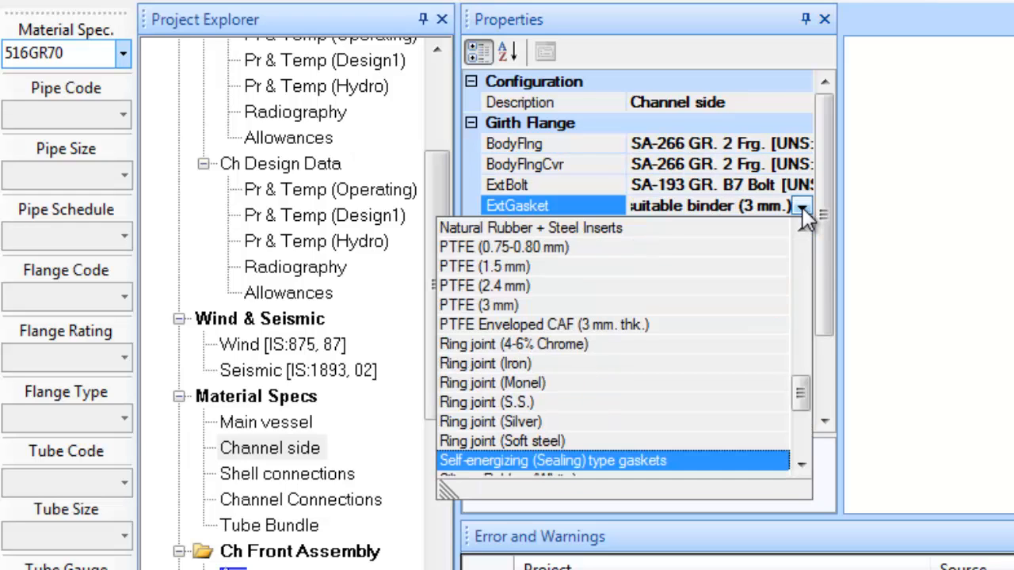
click(798, 434)
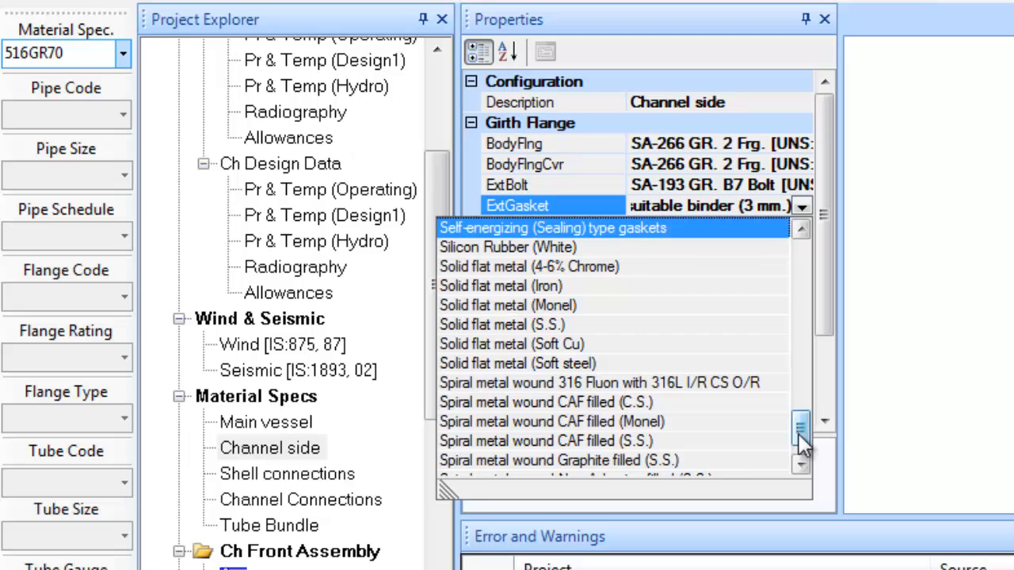
click(691, 460)
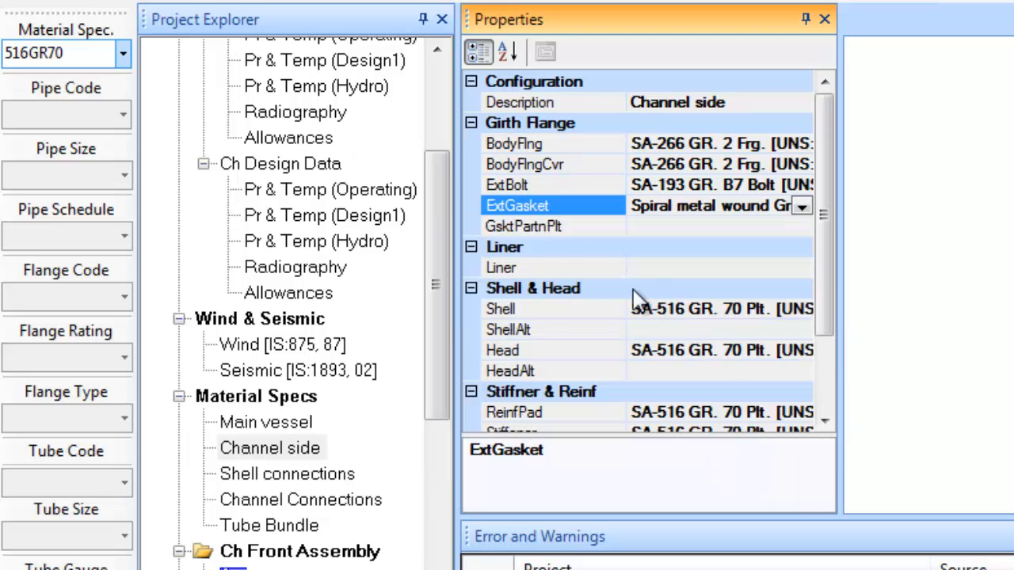
Apply 516GR70 to the Tube Bundle and change the tubesheet to SA-266 GR. 2 Frg
click(271, 527)
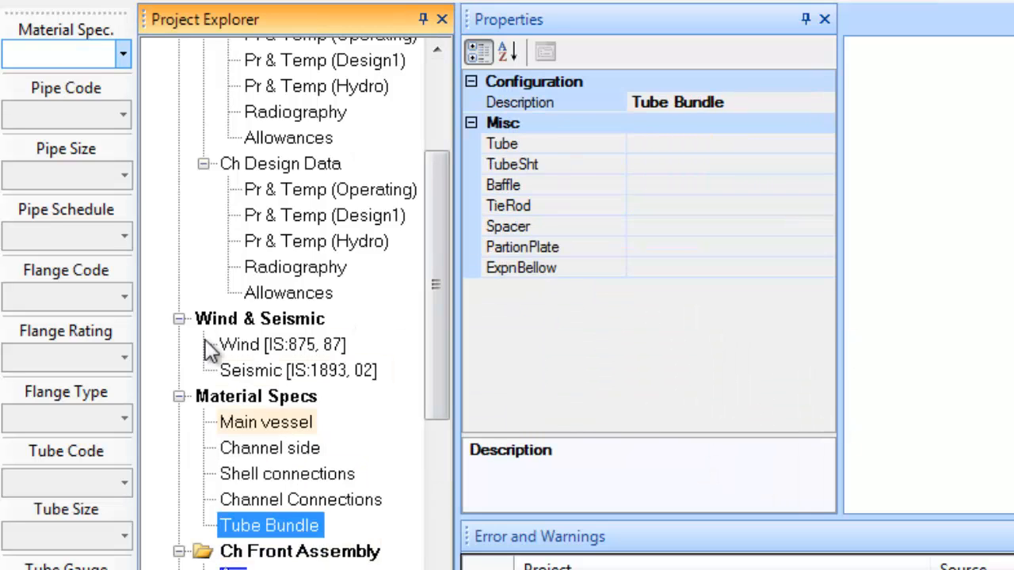
click(123, 53)
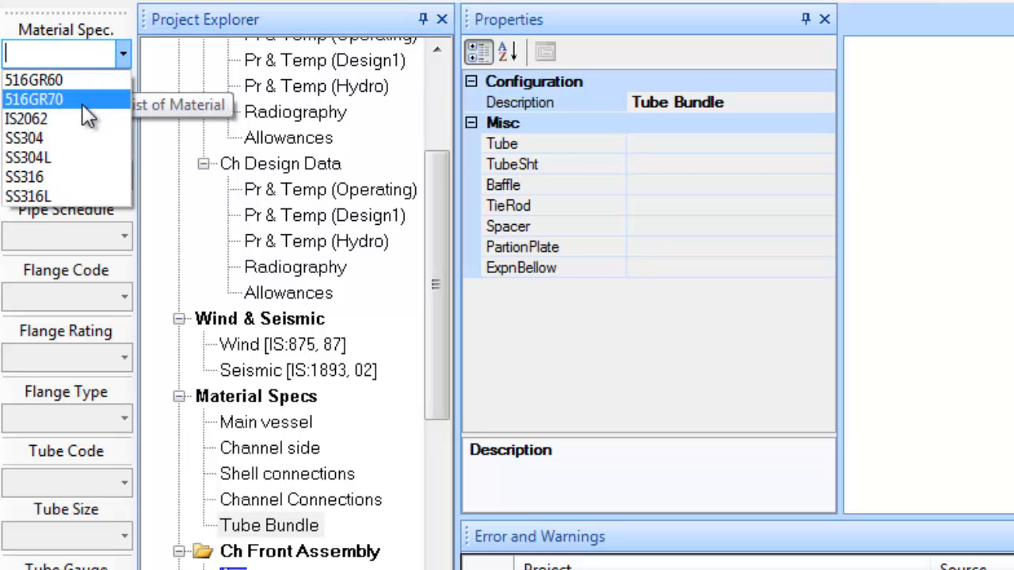
click(83, 101)
click(709, 165)
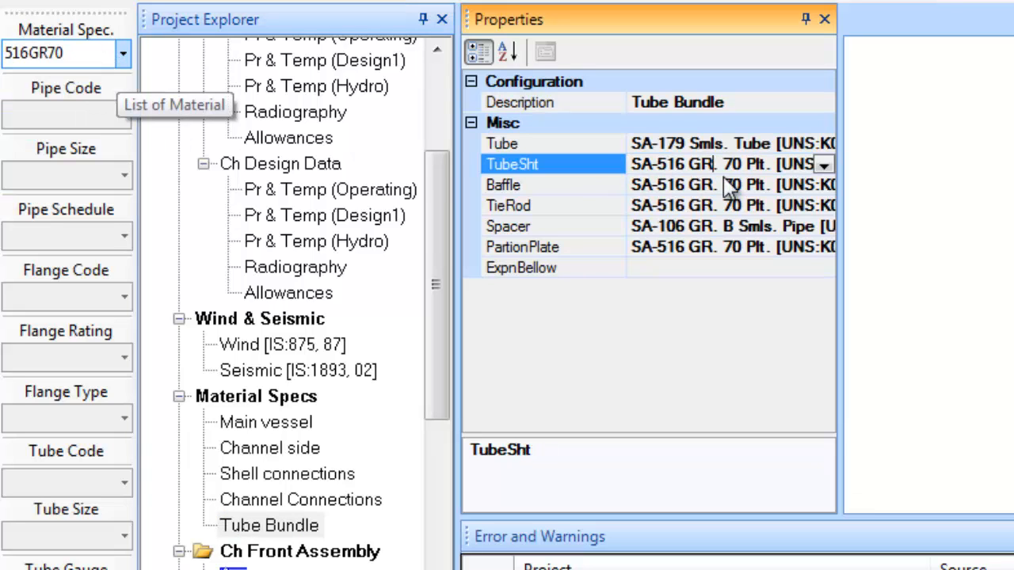
key(Down)
key(Down)
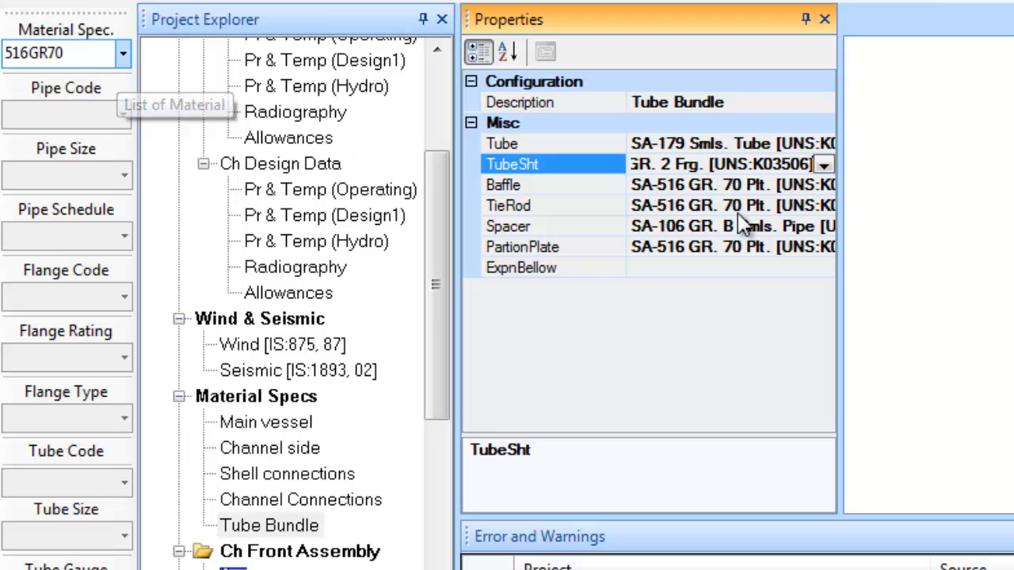
click(737, 206)
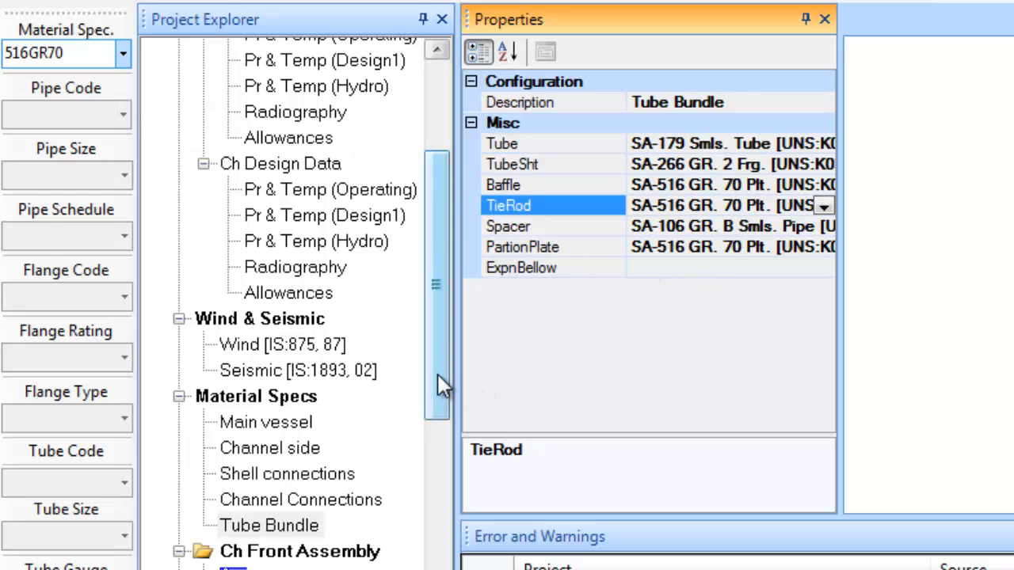
drag(436, 374, 426, 414)
click(304, 429)
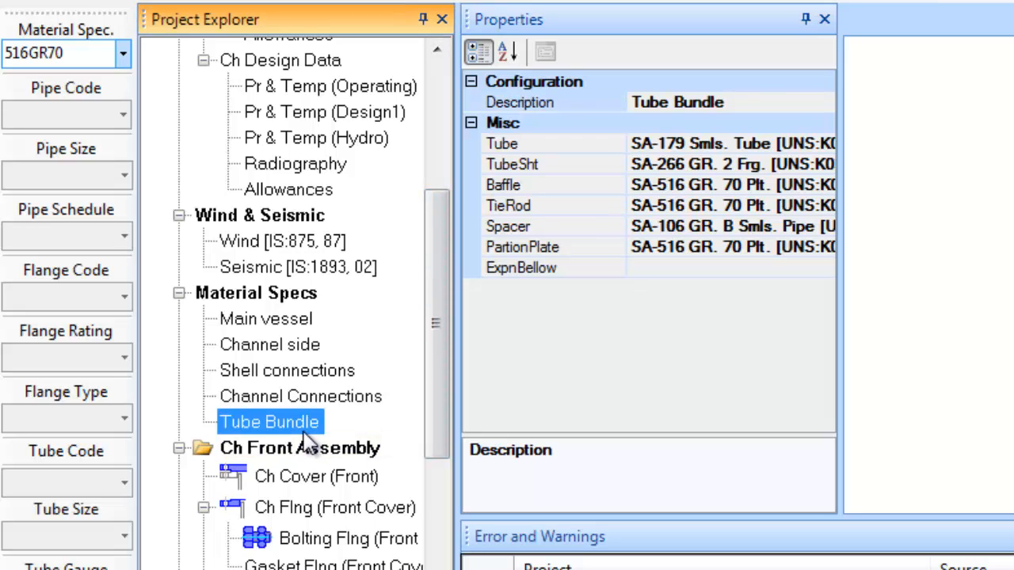
Make the Ch Flng (Front Cover) flange type Fabricated WN
click(306, 508)
click(122, 419)
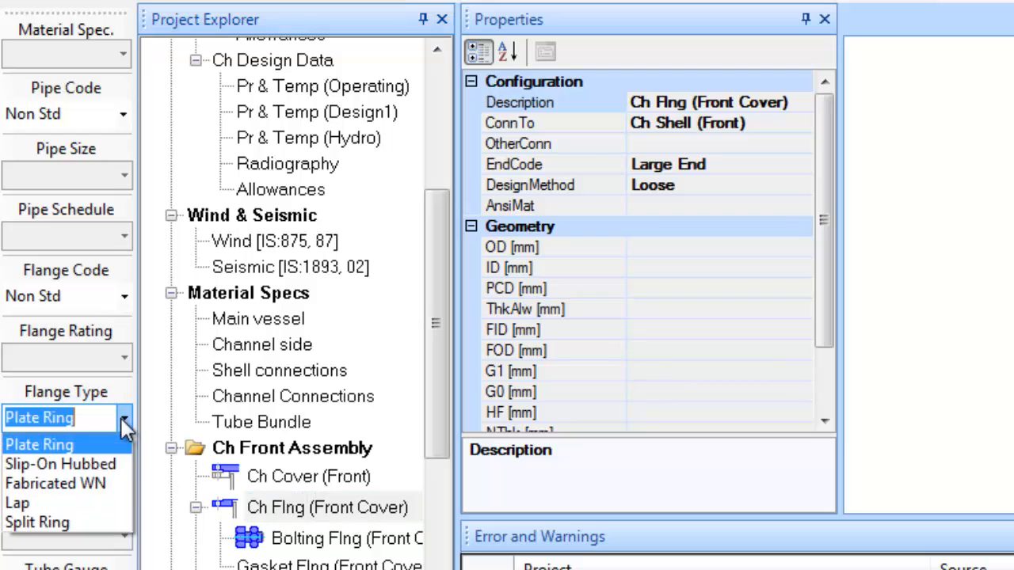
click(95, 481)
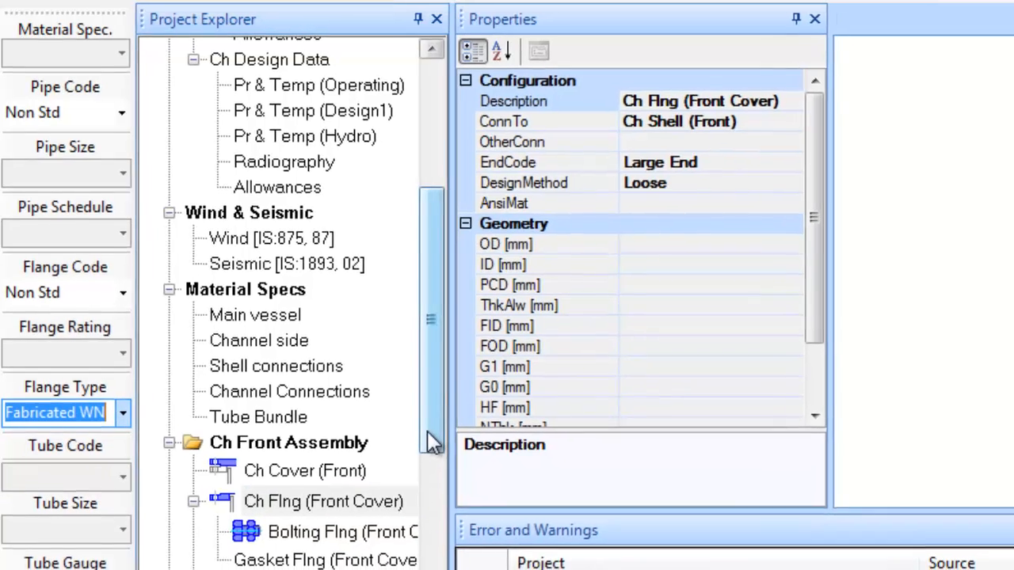
drag(432, 446, 435, 533)
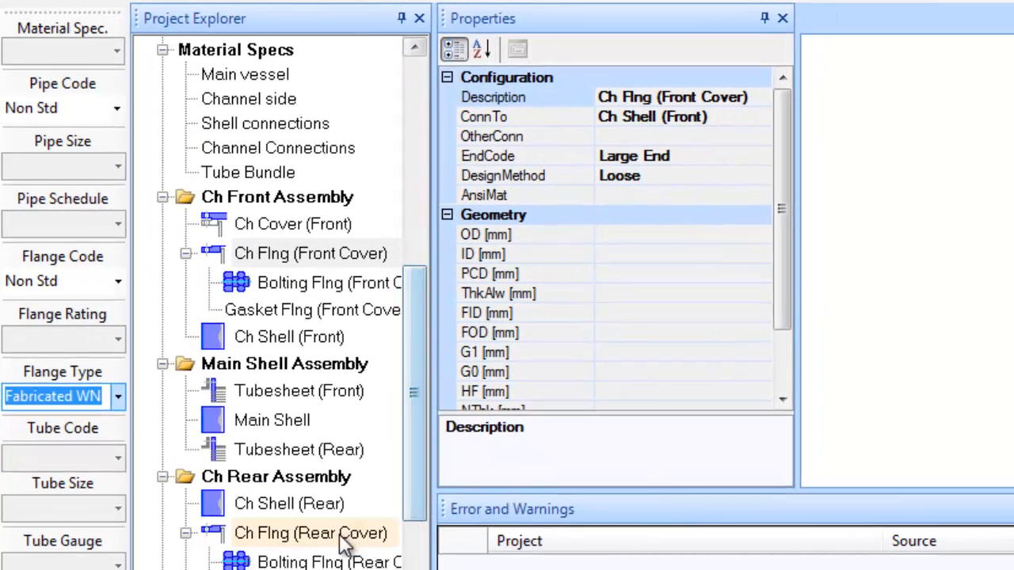
Make the Ch Flng (Rear Cover) flange type Fabricated WN
click(242, 533)
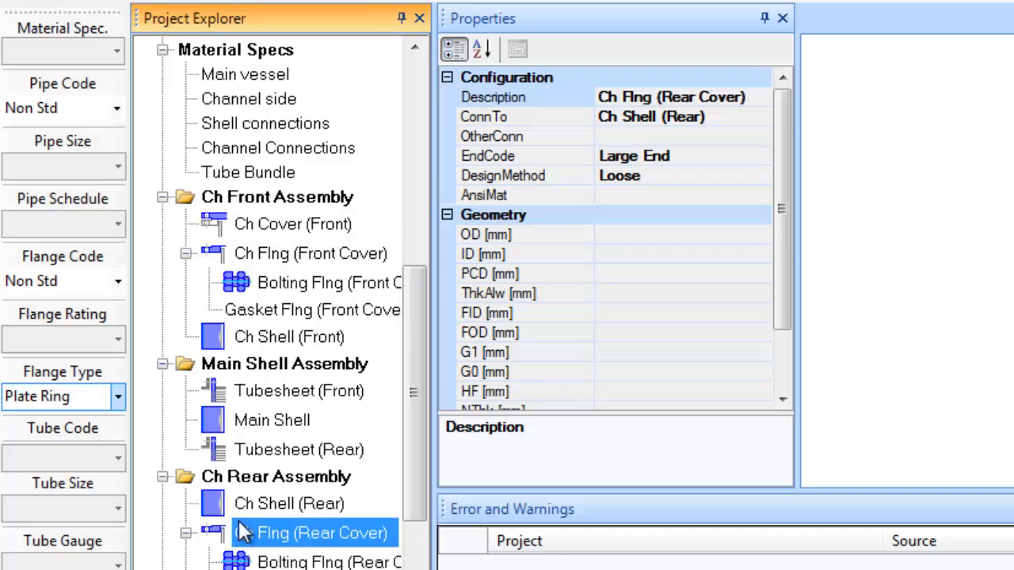
click(113, 397)
click(84, 459)
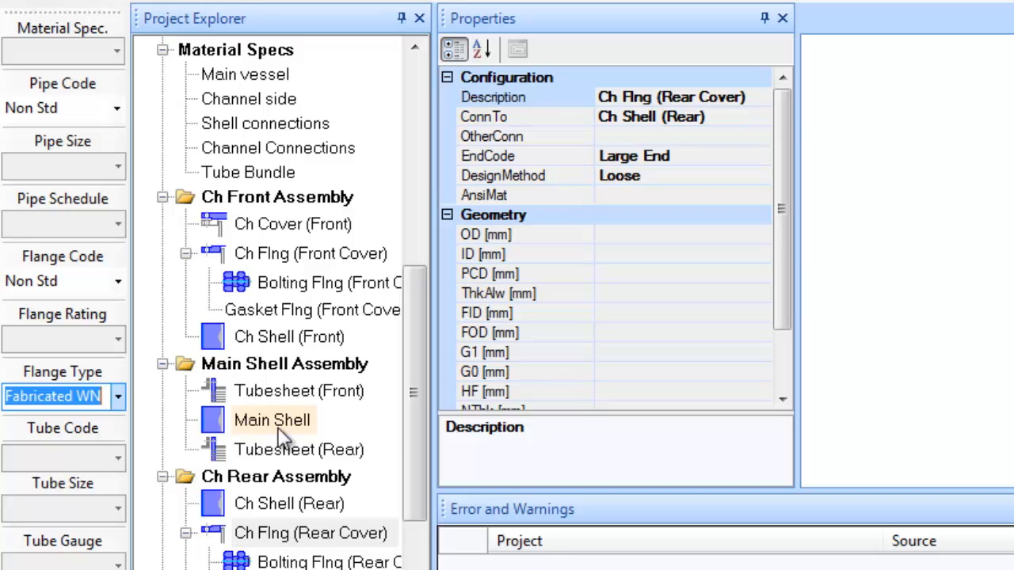
drag(409, 410, 431, 195)
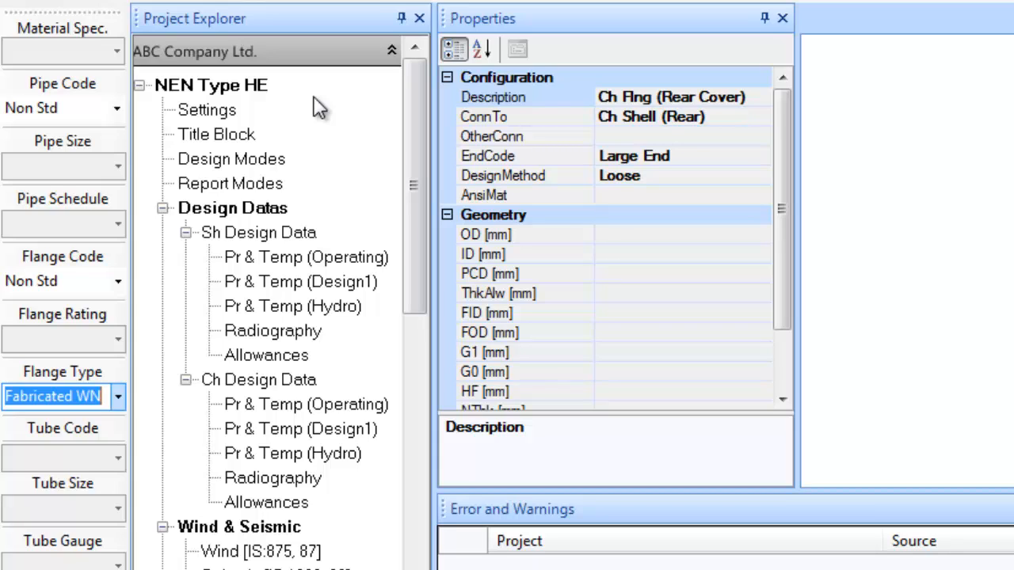
Run Design Equipment on NEN Type HE and read through the Error and Warnings pane
click(245, 89)
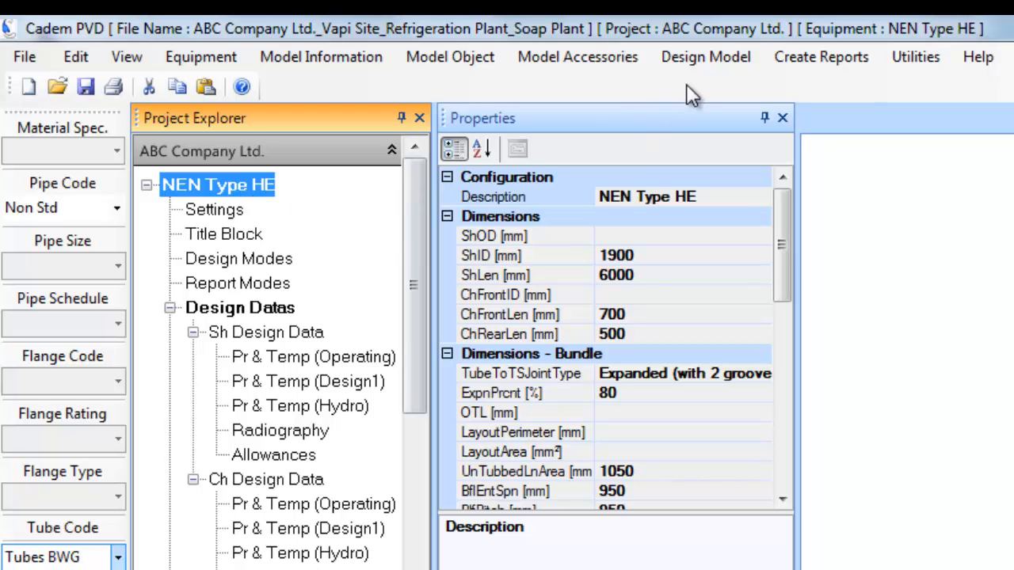
click(708, 60)
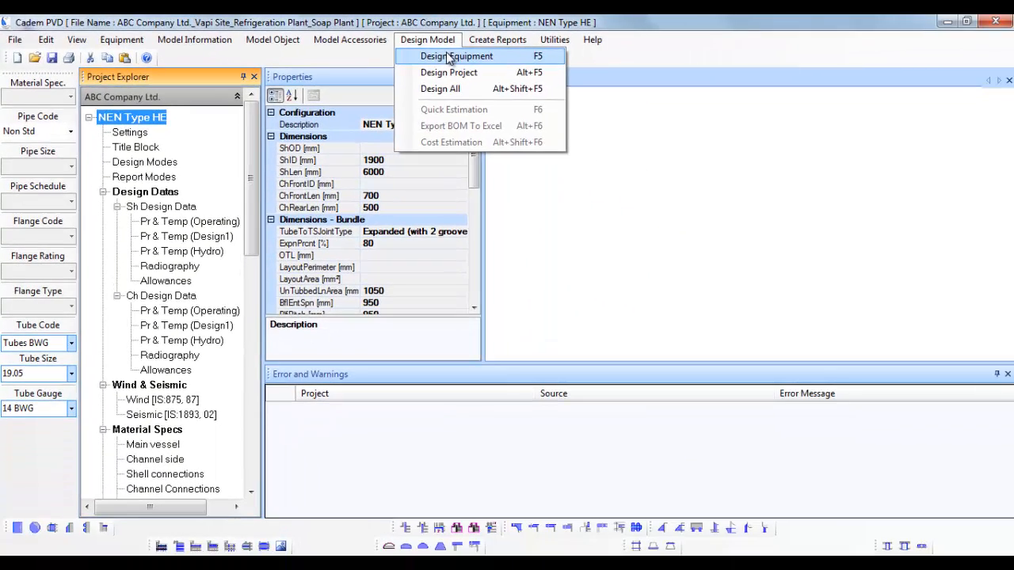
click(737, 83)
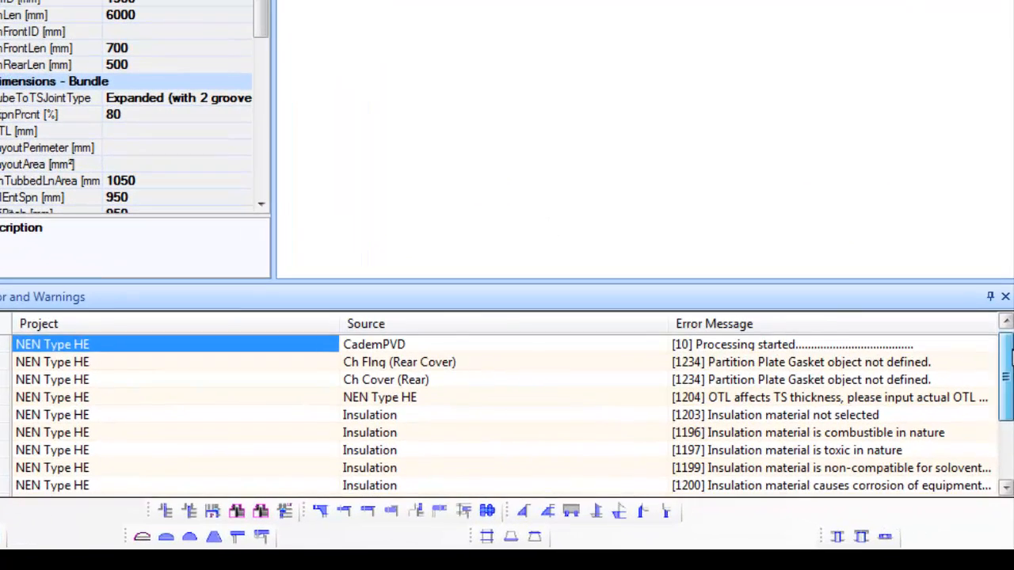
drag(1012, 353, 1008, 420)
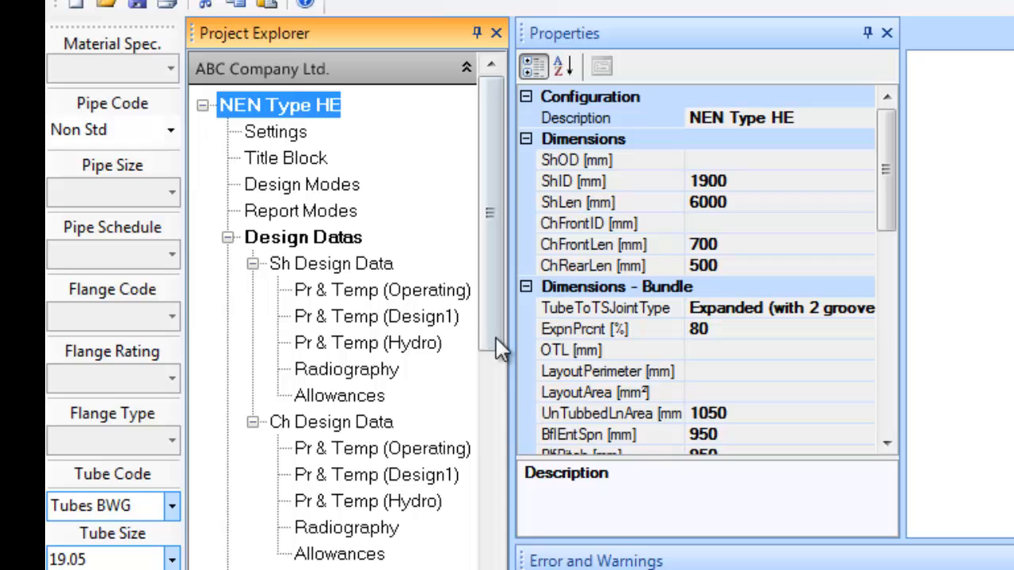
drag(495, 346, 487, 535)
Generate Main Shell code reports and find the 18.00 mm nominal thickness in the corroded Design1 case
click(340, 551)
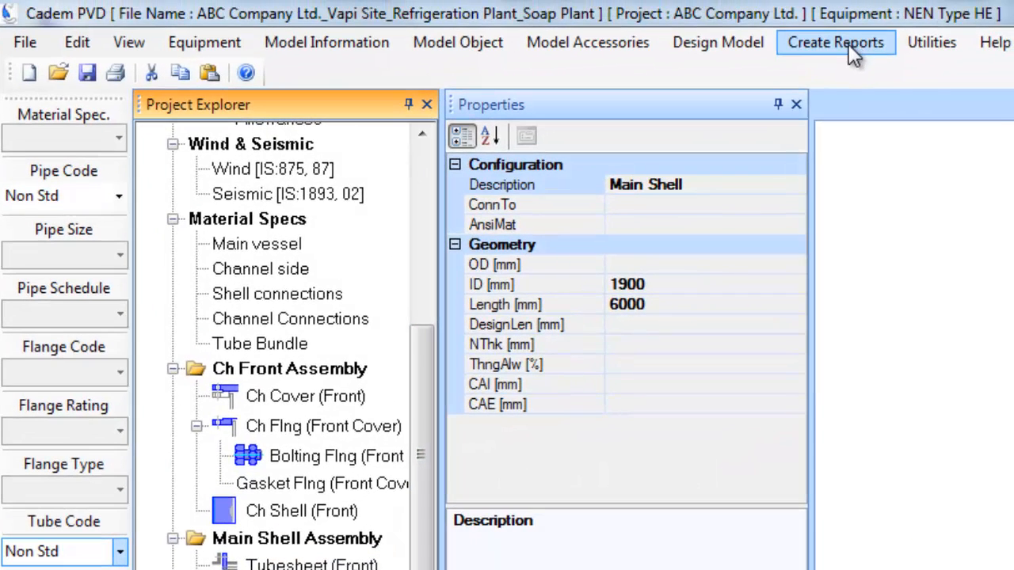
click(848, 43)
click(865, 70)
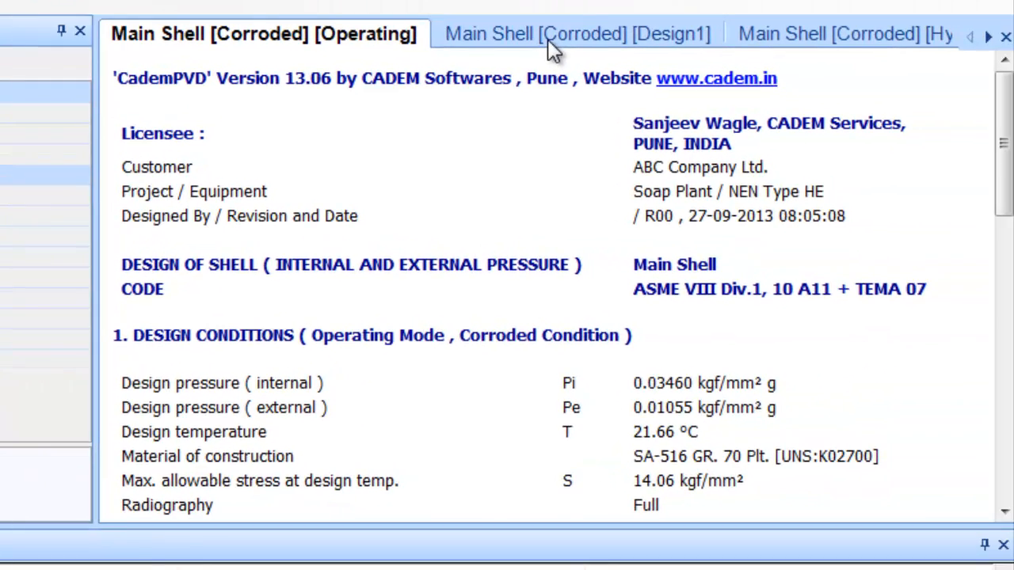
click(548, 40)
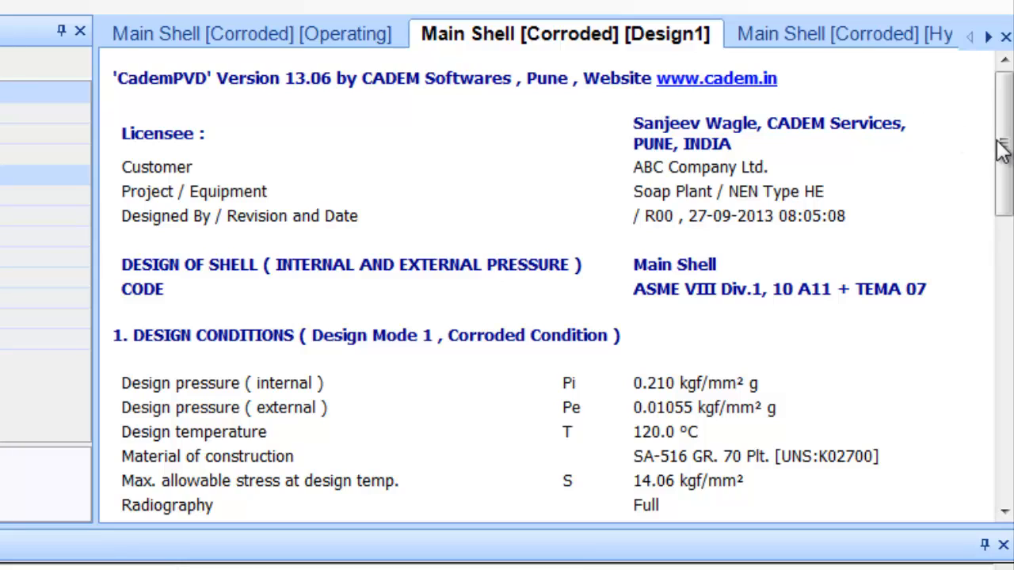
drag(1002, 149, 1001, 282)
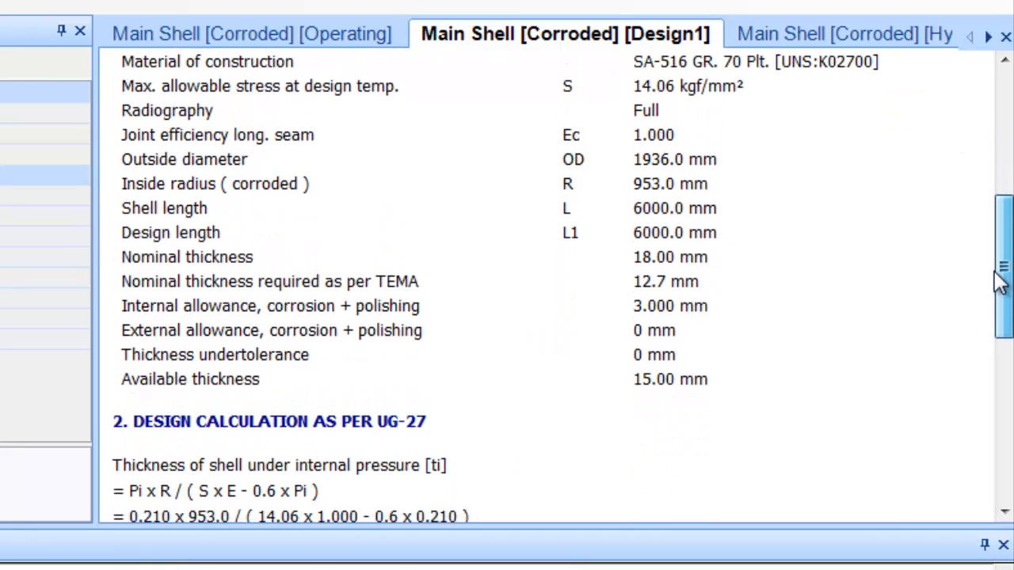
double_click(654, 258)
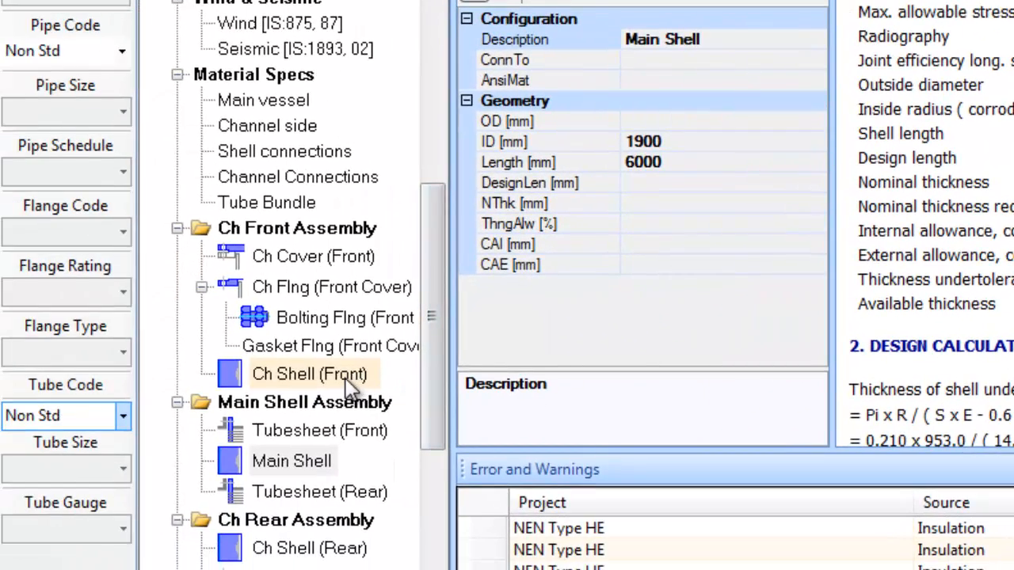
Generate the Ch Shell (Front) code report and locate its 16.00 mm Design1 nominal thickness
click(190, 393)
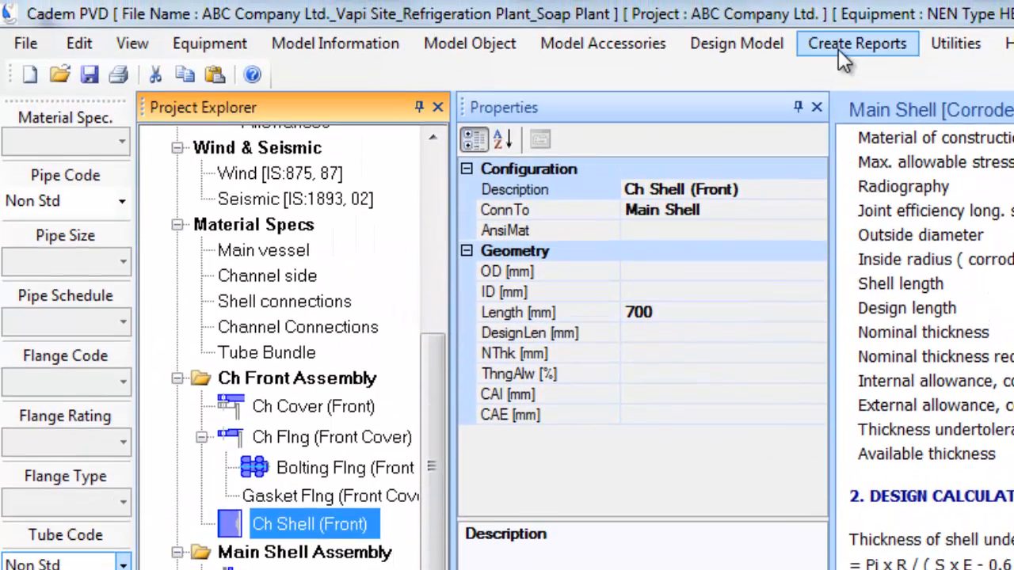
click(838, 44)
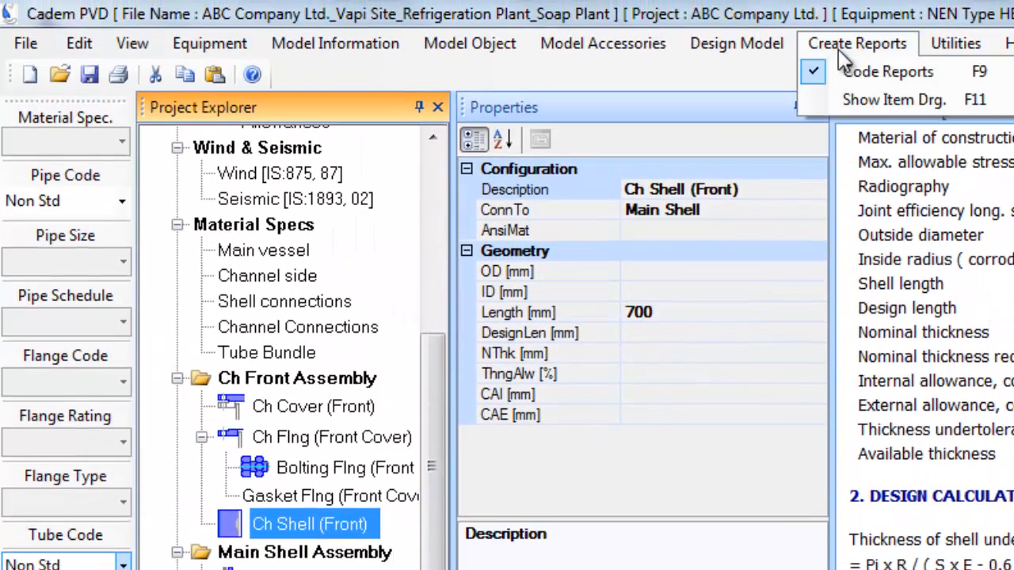
click(863, 75)
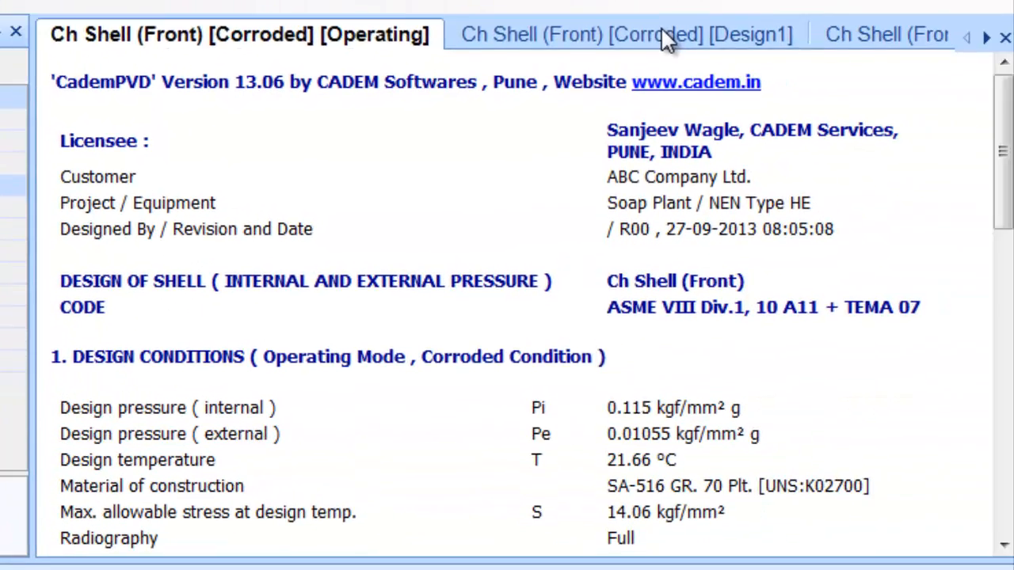
click(914, 63)
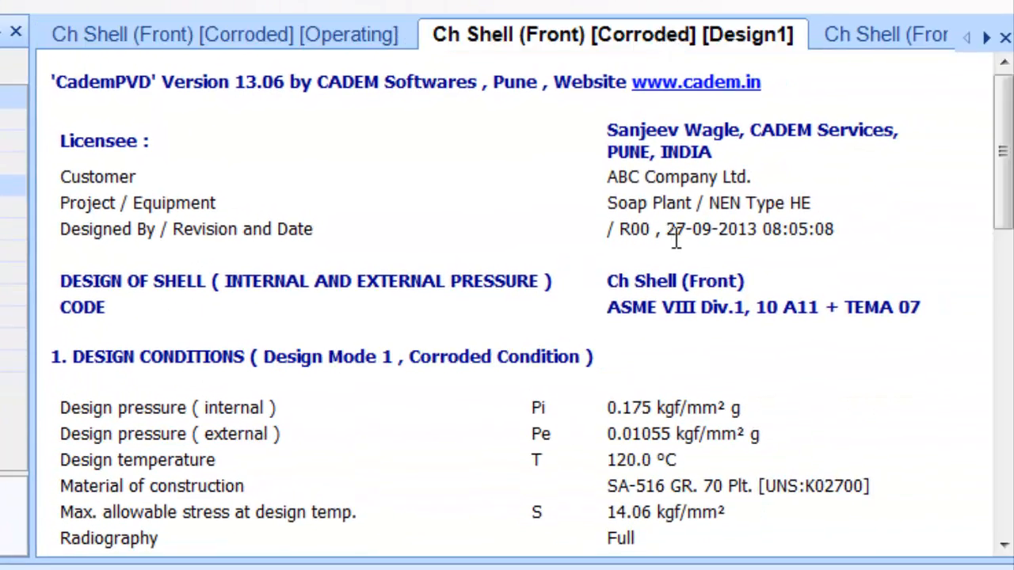
scroll(961, 479, down, 2)
scroll(708, 313, down, 3)
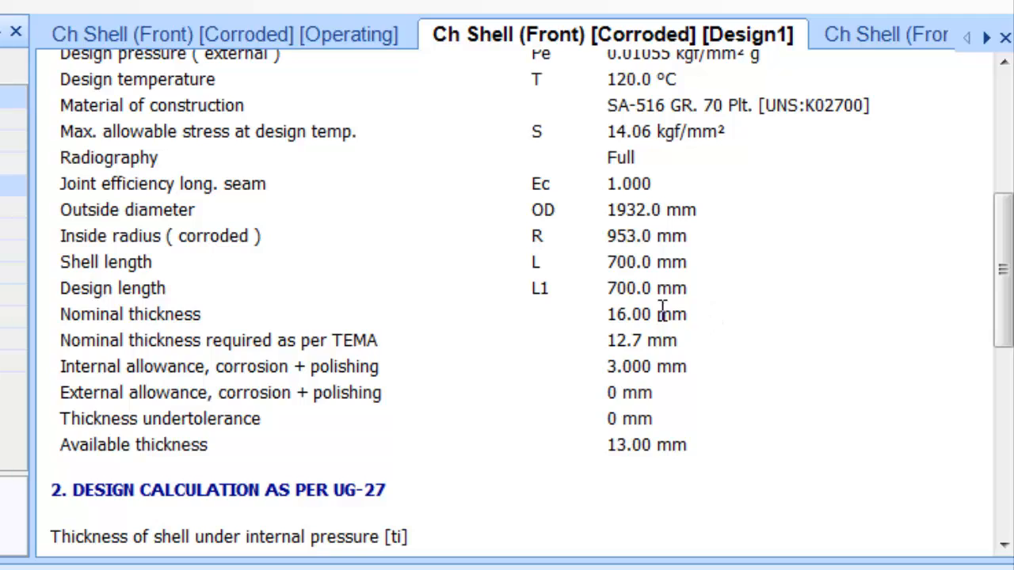
drag(609, 315, 686, 314)
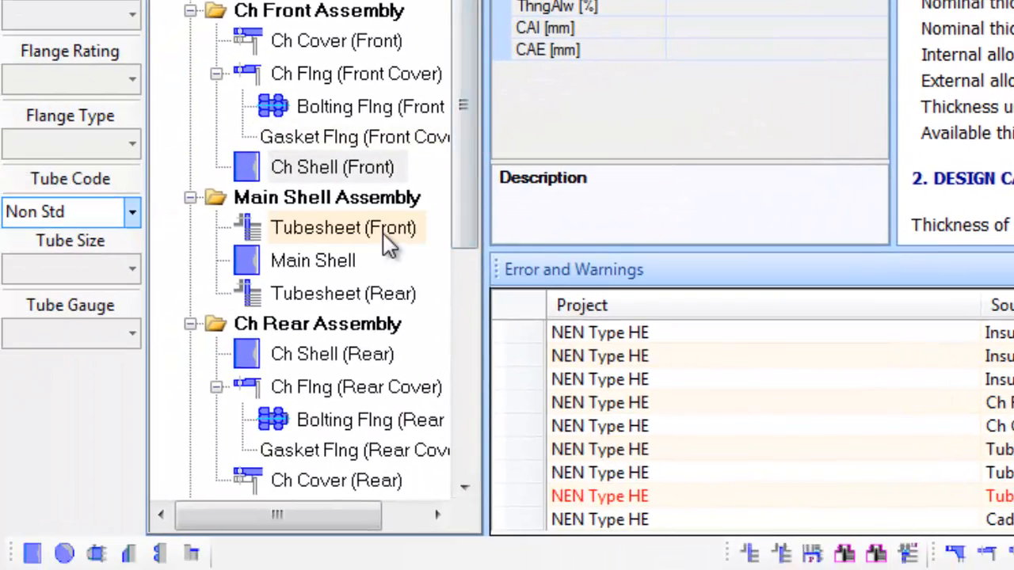
Select Tubesheet (Front), turn off Code Reports, and scroll the project tree back up
click(387, 233)
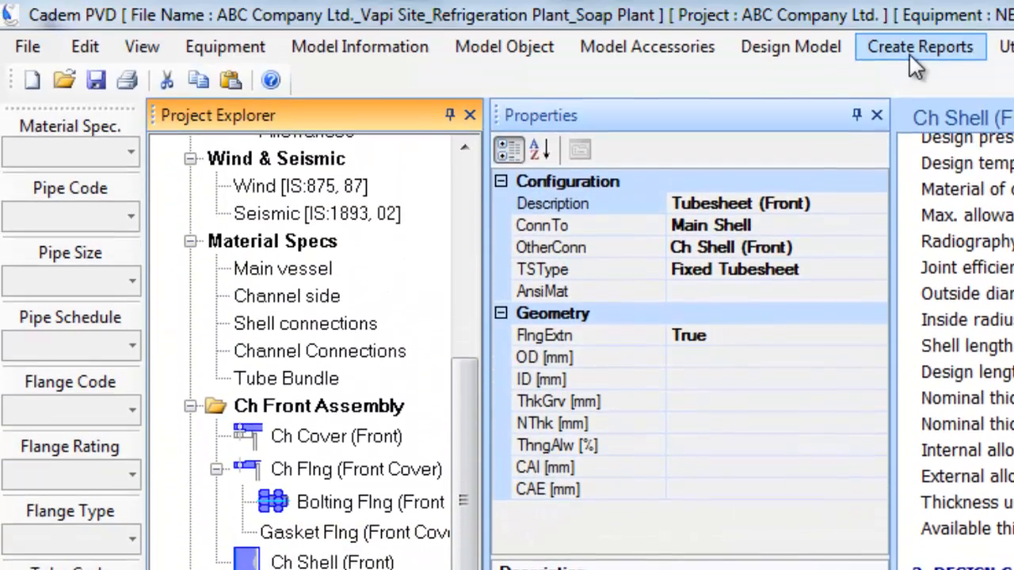
click(919, 47)
click(934, 79)
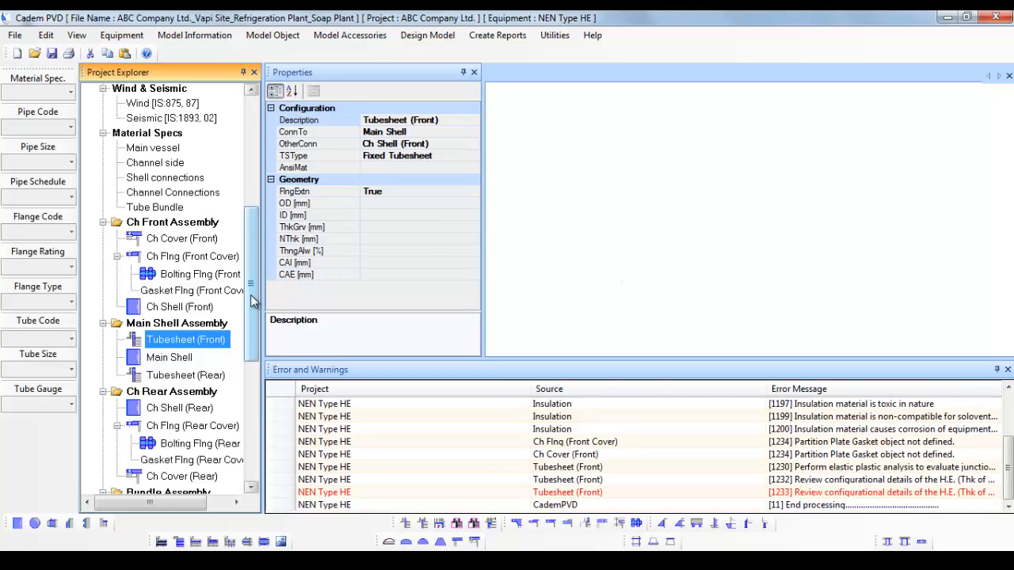
drag(251, 301, 261, 178)
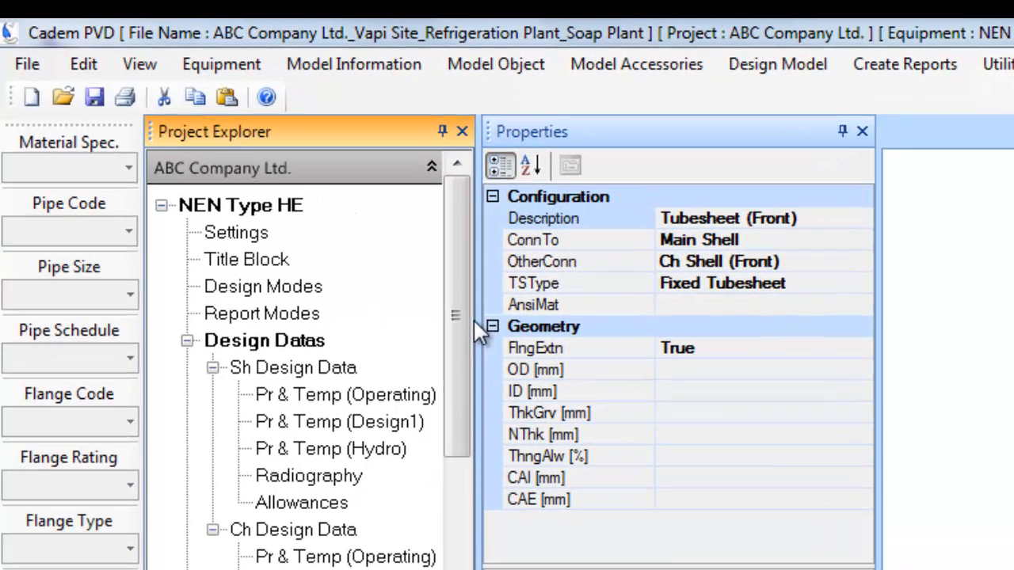
In the NEN Type HE Settings - Tubesheet properties, set AutoAdjustBase to True
click(238, 232)
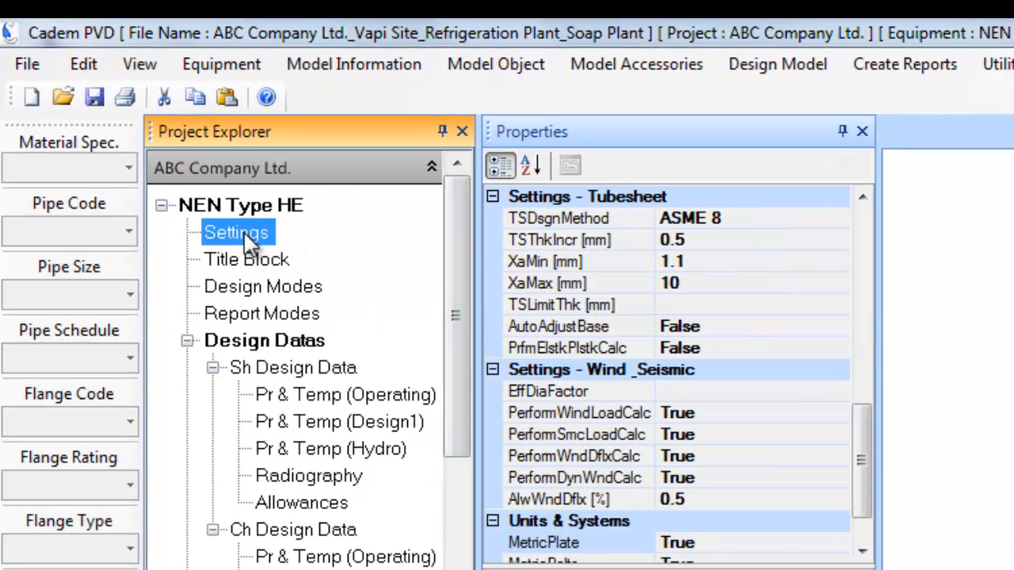
drag(861, 430, 858, 387)
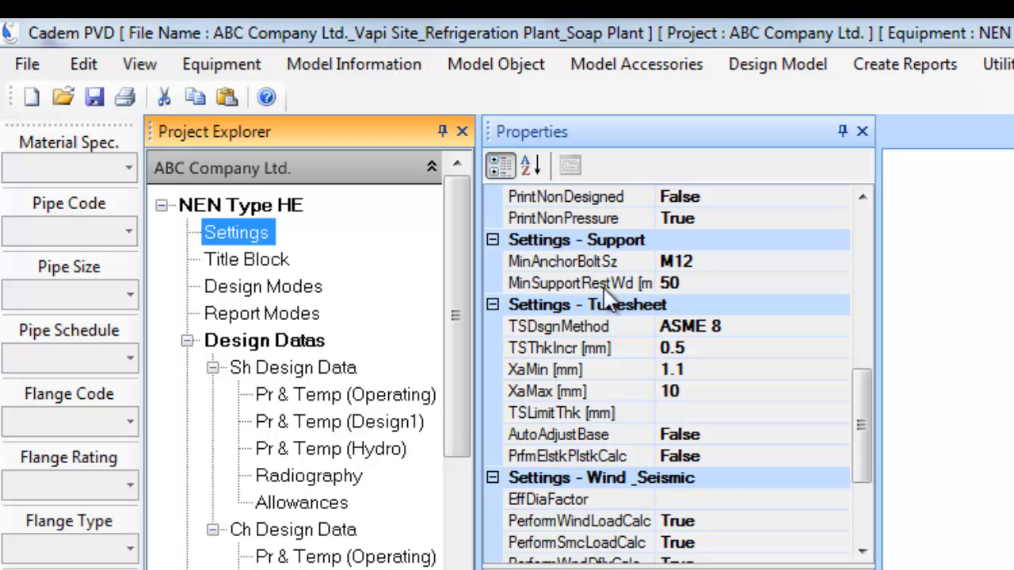
click(224, 232)
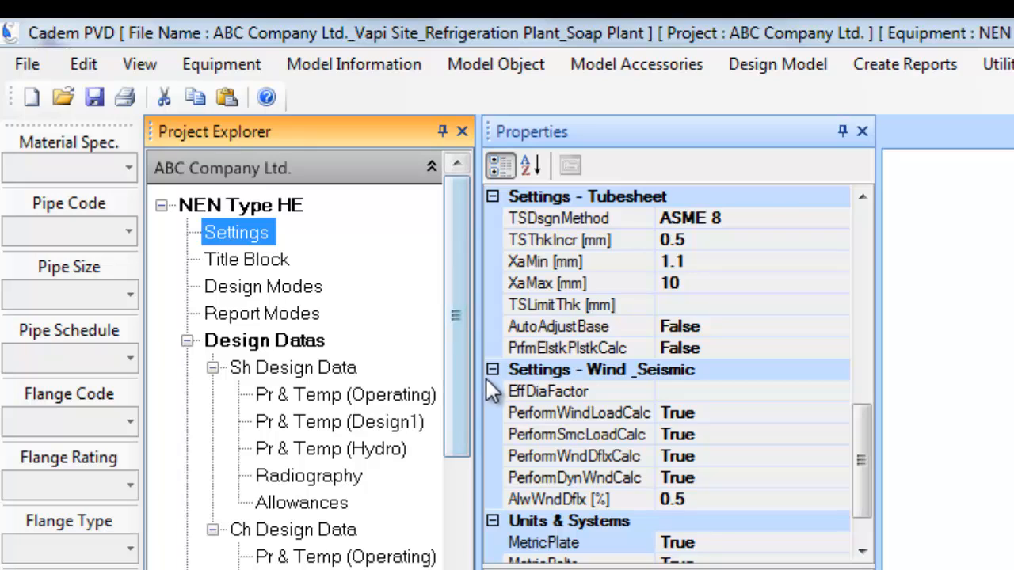
click(492, 196)
click(492, 283)
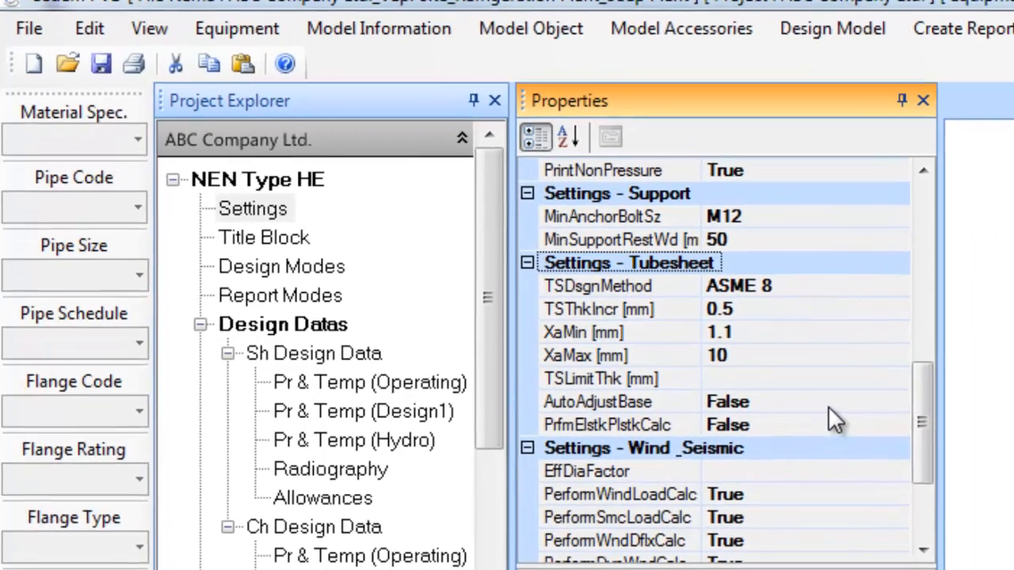
click(832, 414)
click(972, 390)
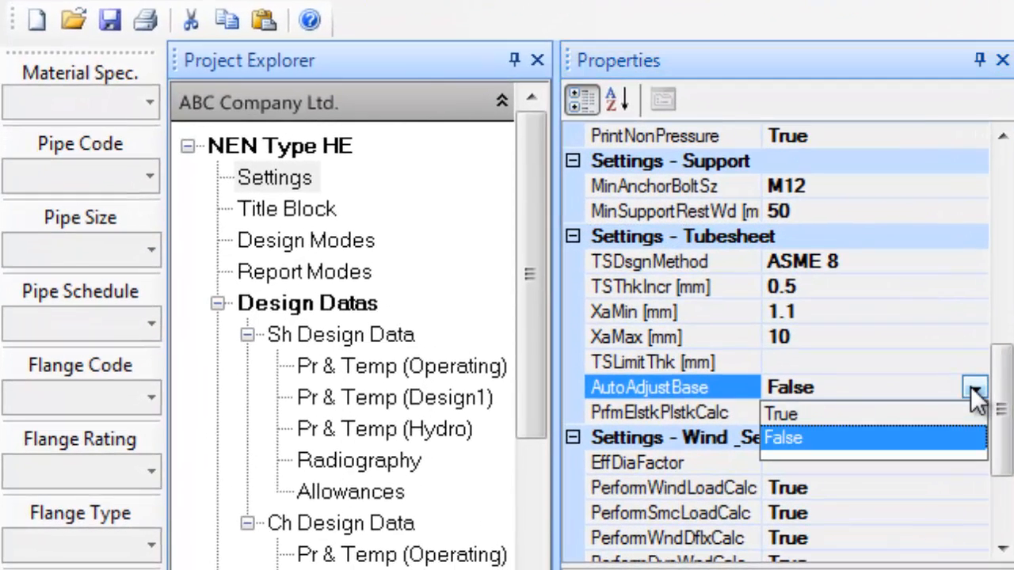
click(862, 434)
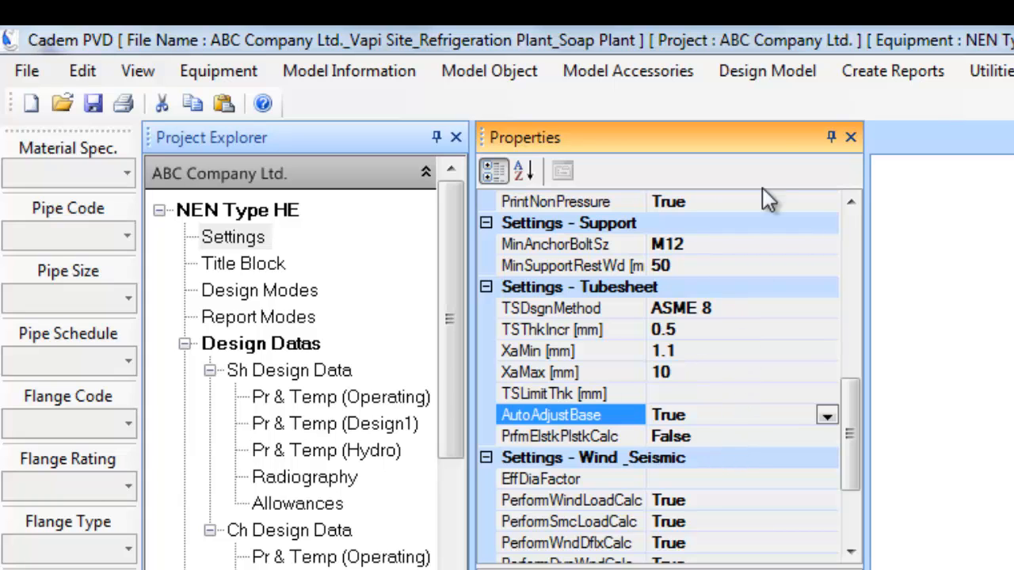
Rerun Design Equipment and show the Main Shell properties (1900 mm diameter, 6000 mm length)
click(761, 71)
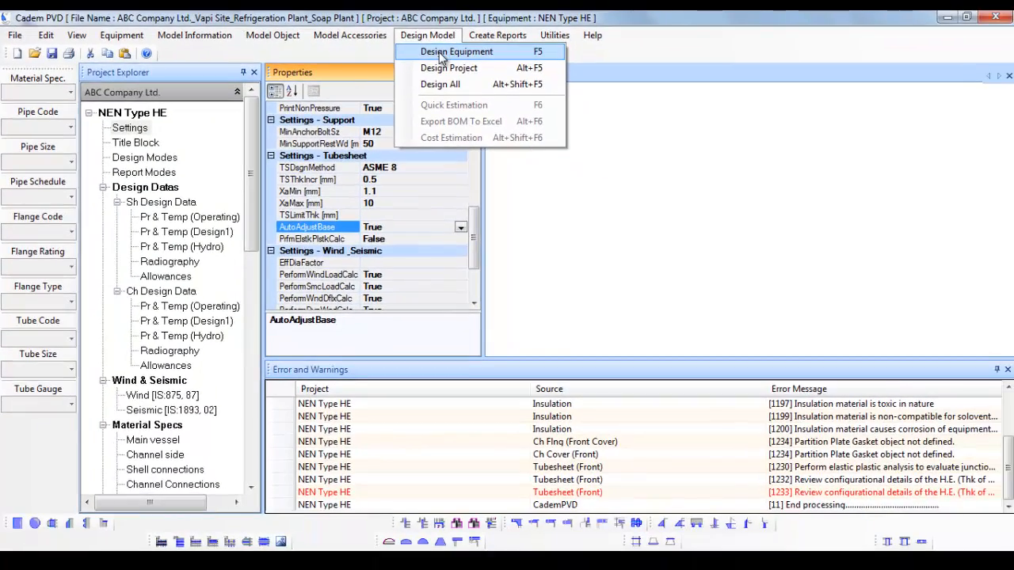
click(444, 52)
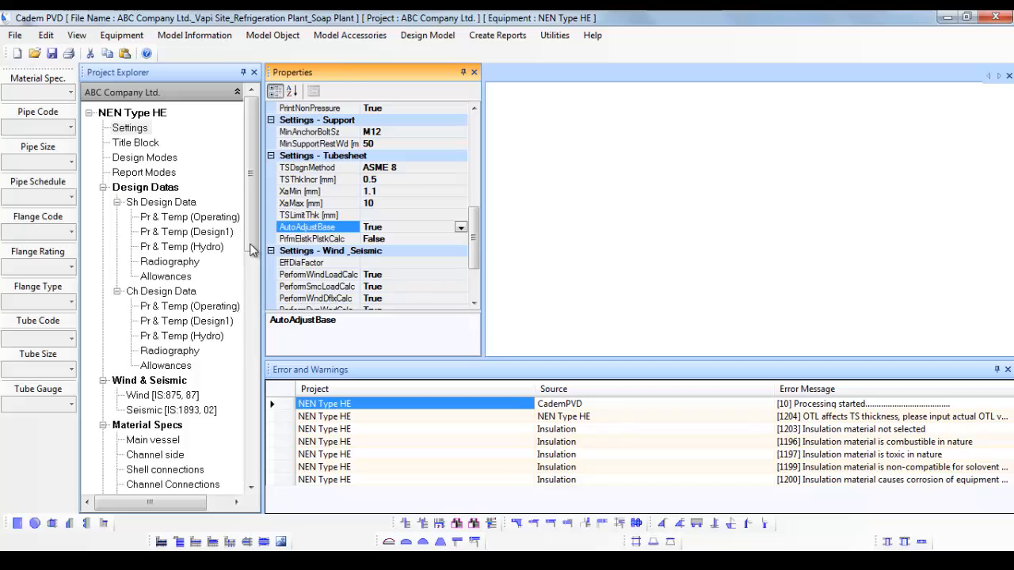
scroll(261, 242, down, 1)
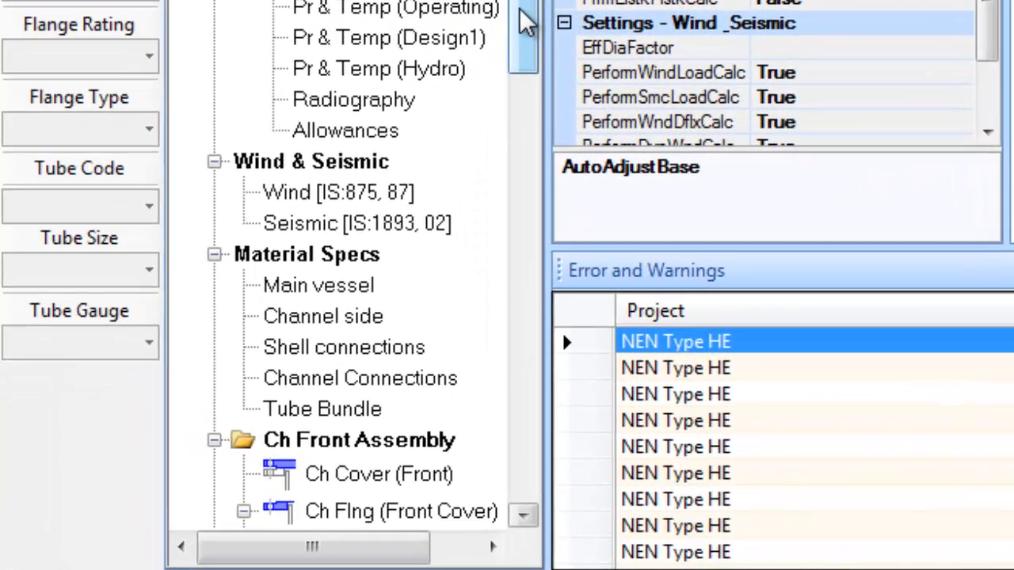
drag(520, 11, 495, 230)
click(377, 222)
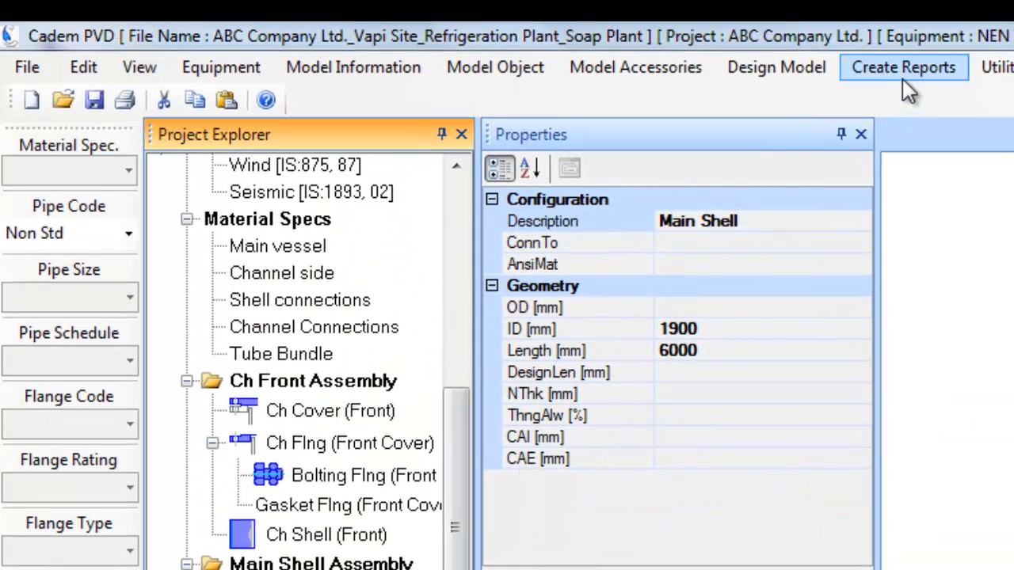
Generate the Main Shell code report and check its Design1 nominal thickness of 28.00 mm
click(902, 70)
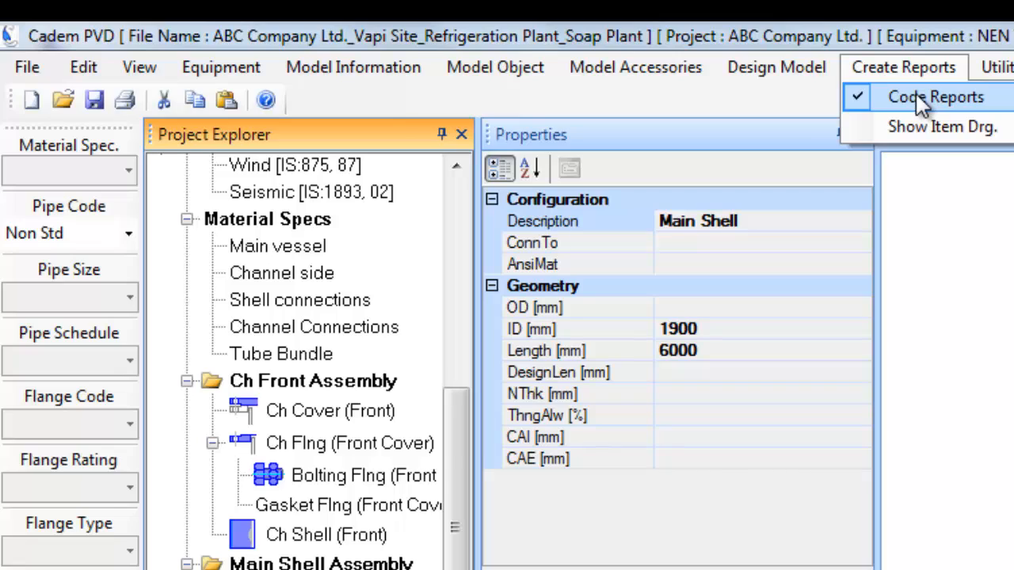
click(922, 103)
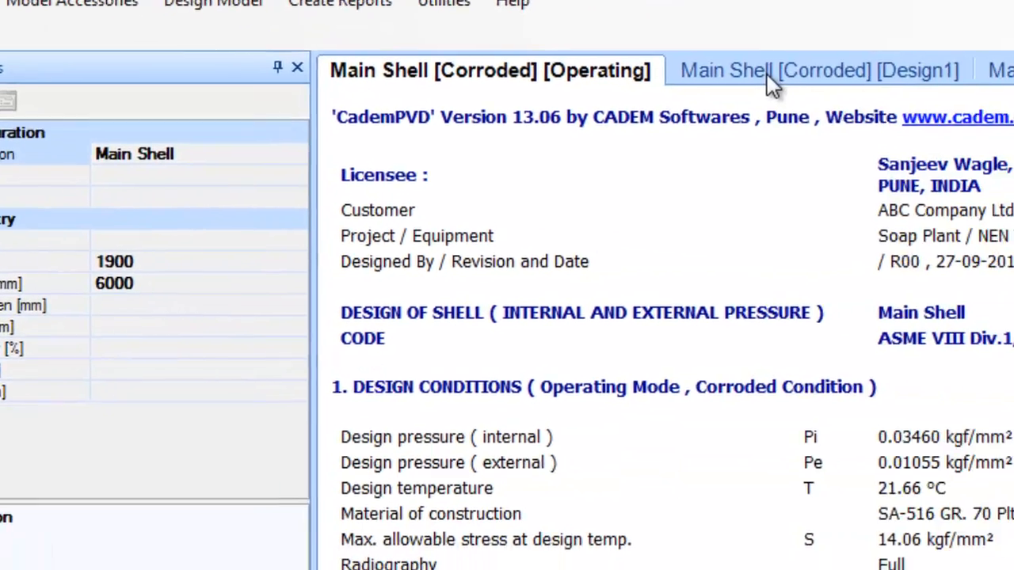
click(767, 74)
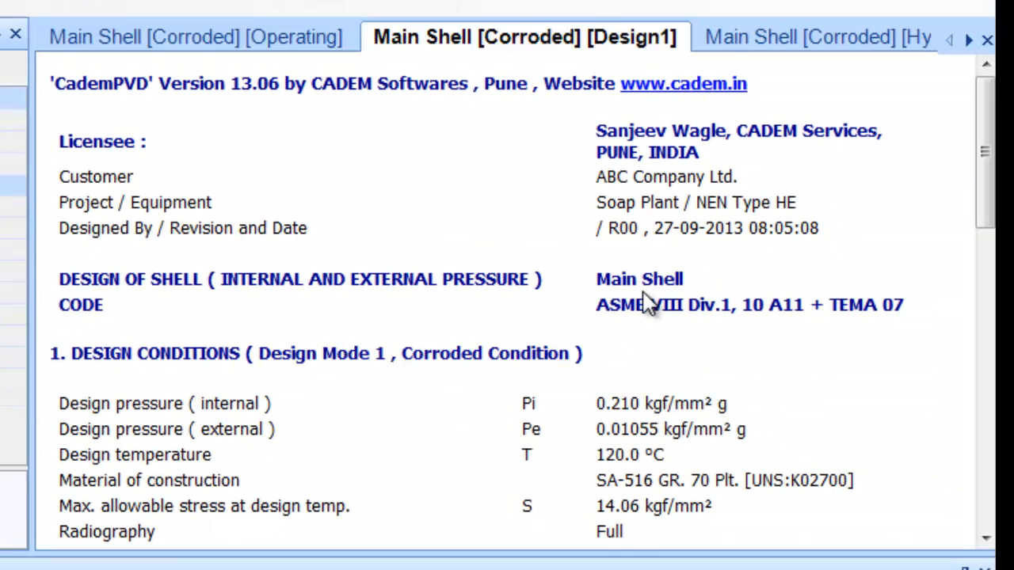
scroll(646, 303, down, 5)
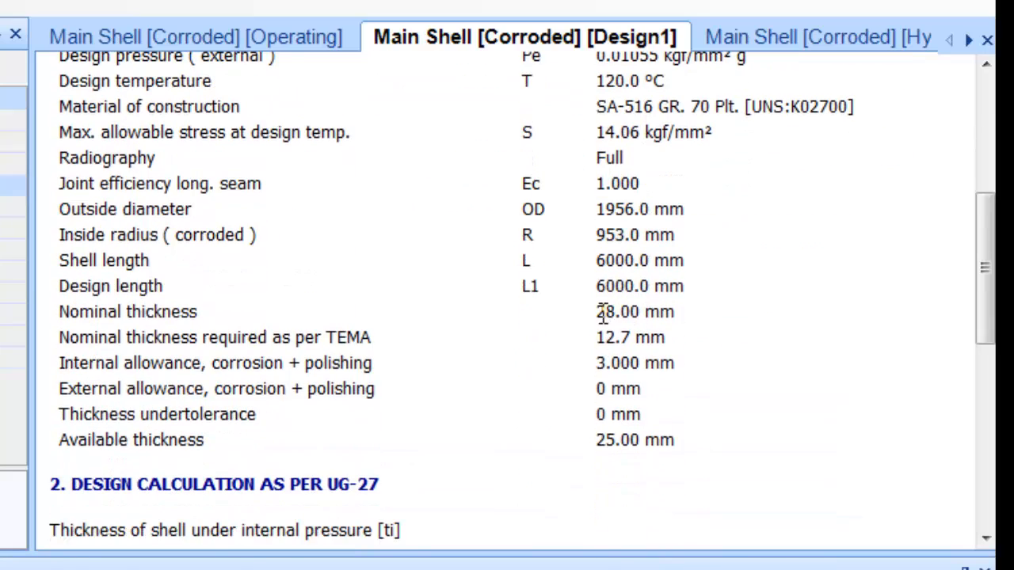
drag(602, 313, 632, 315)
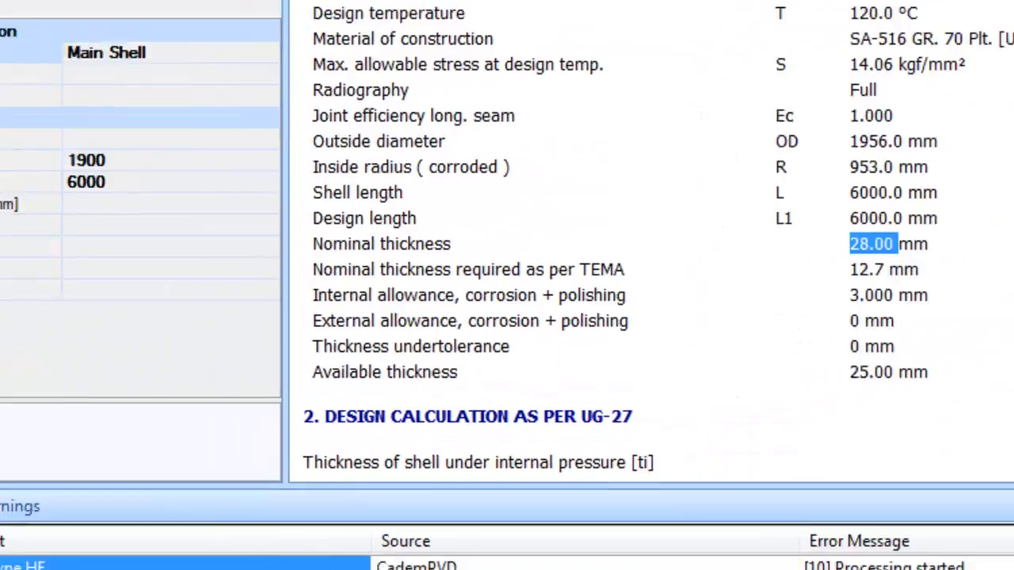
Generate the Ch Shell (Front) code report and check its Design1 nominal thickness of 30.00 mm
click(183, 265)
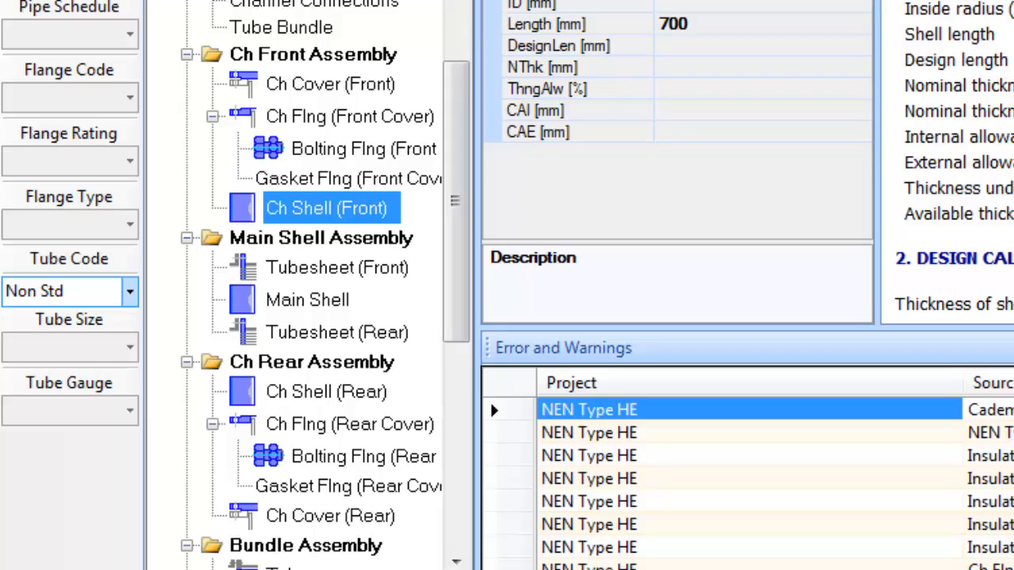
click(924, 27)
click(947, 98)
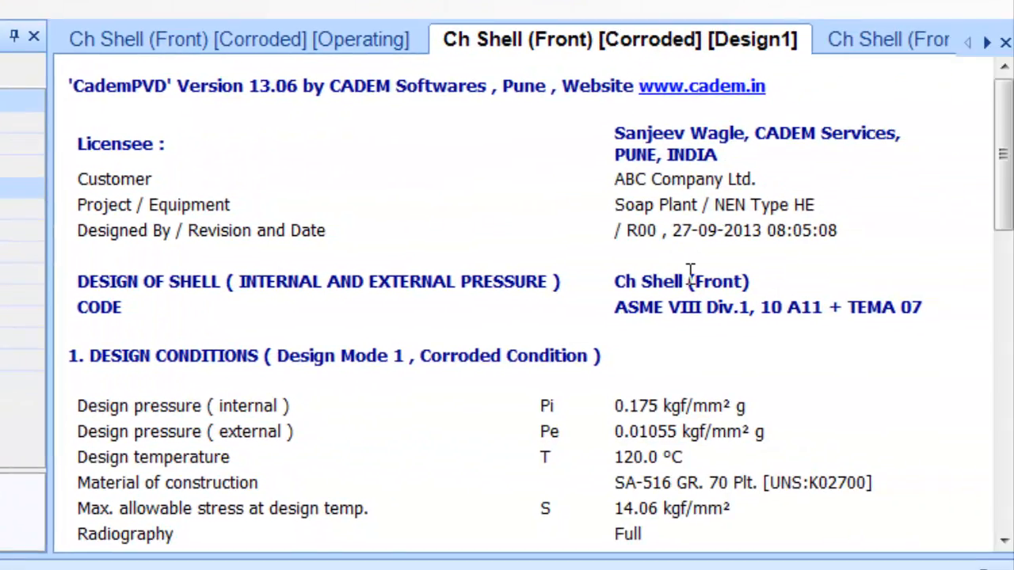
scroll(694, 280, down, 5)
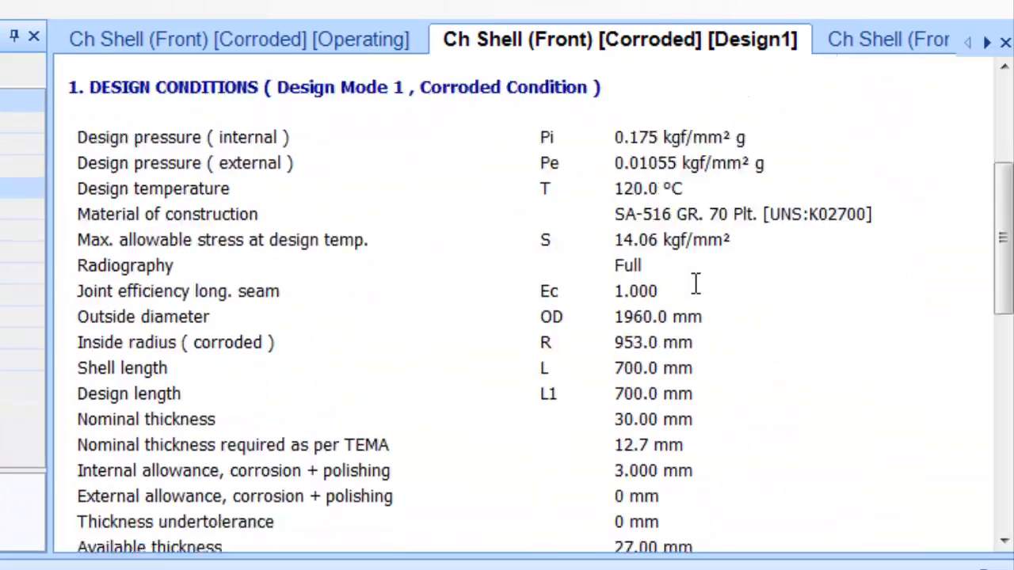
scroll(694, 284, down, 2)
drag(615, 314, 657, 321)
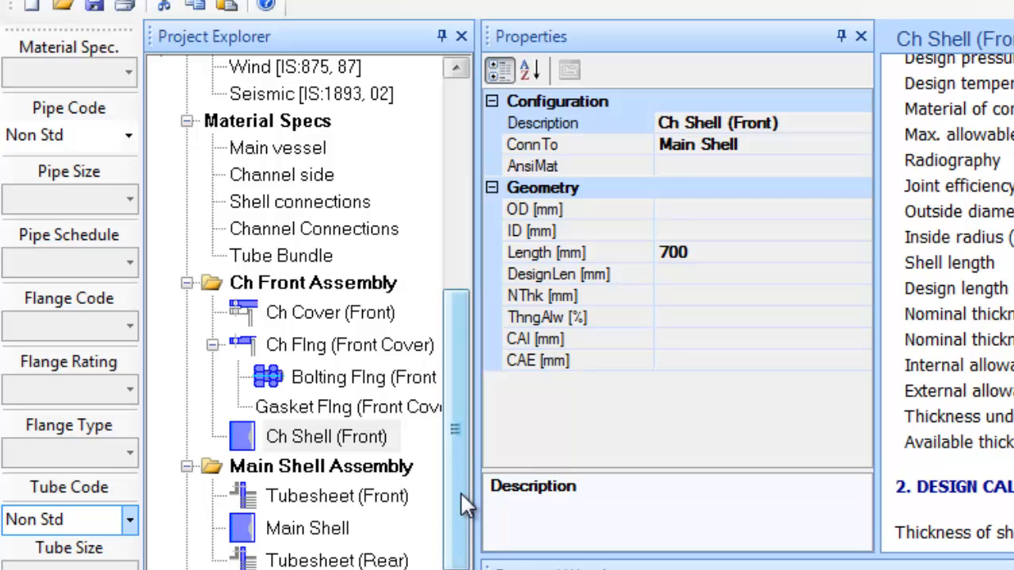
Set PrfmElstkPlstkCalc to True in the NEN Type HE tubesheet settings
drag(468, 506, 484, 284)
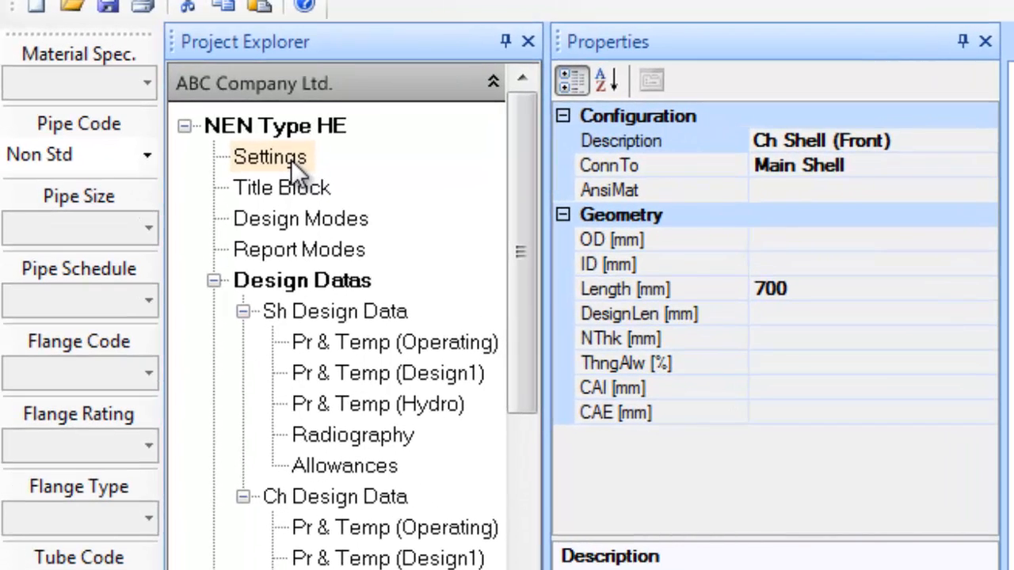
click(266, 147)
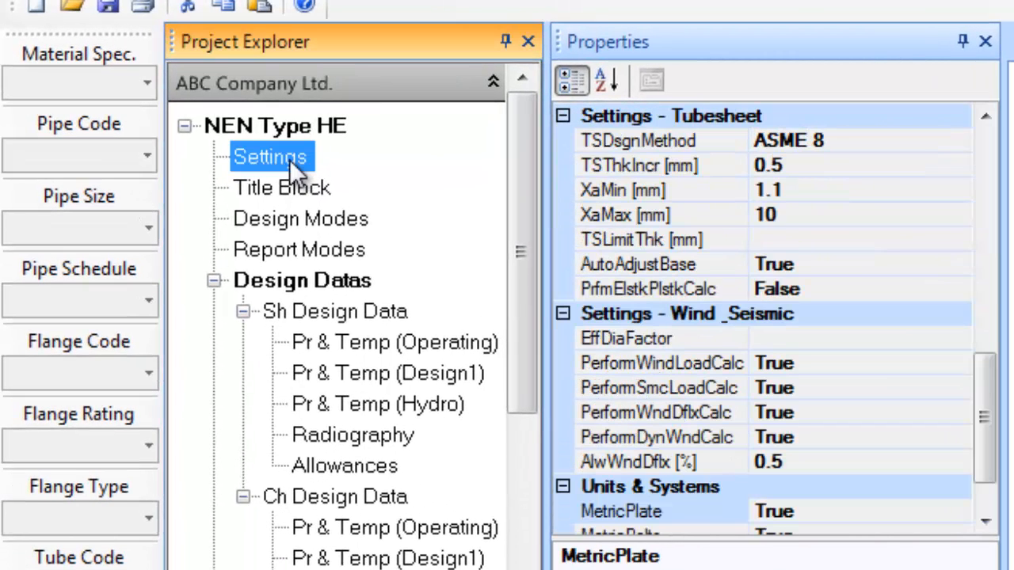
click(849, 289)
click(957, 289)
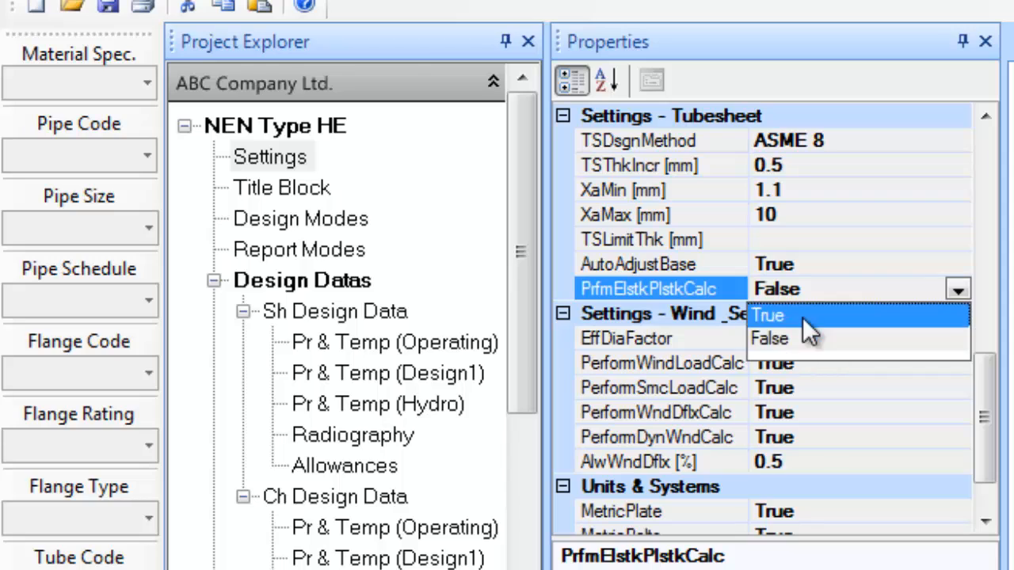
click(802, 317)
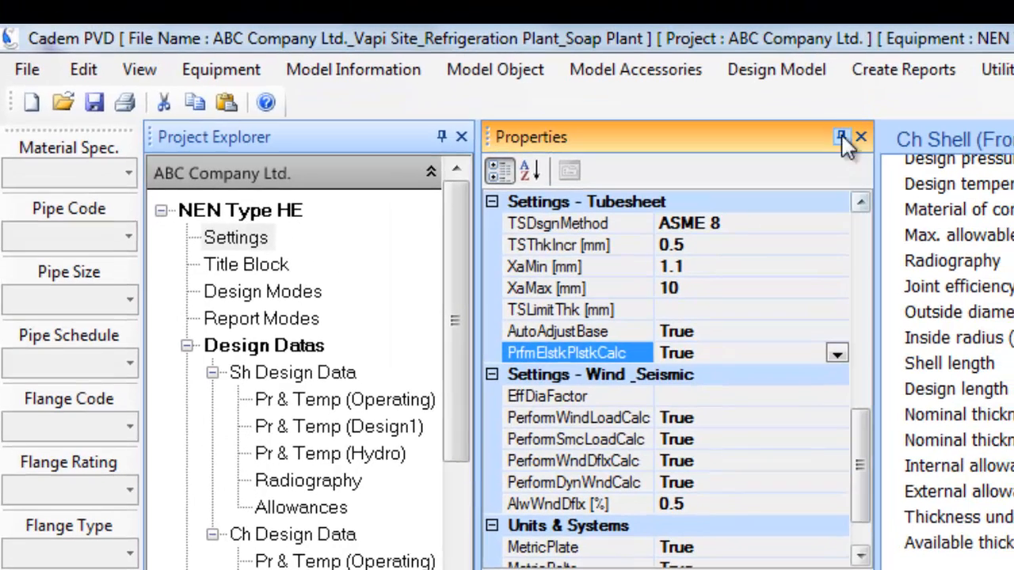
Rerun Design Equipment (F5) for NEN Type HE with the elastic-plastic tubesheet calculation on
click(791, 76)
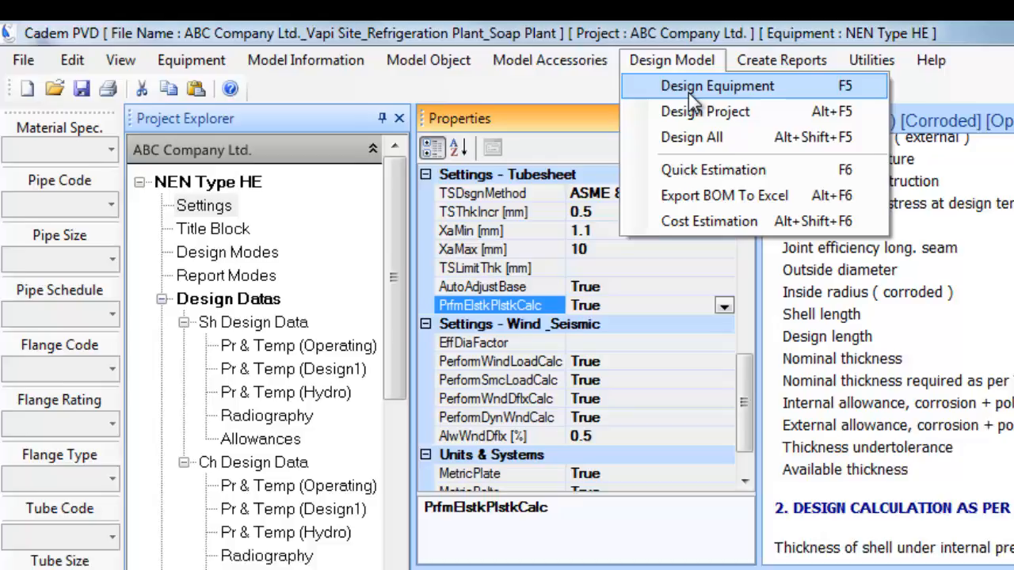
click(800, 99)
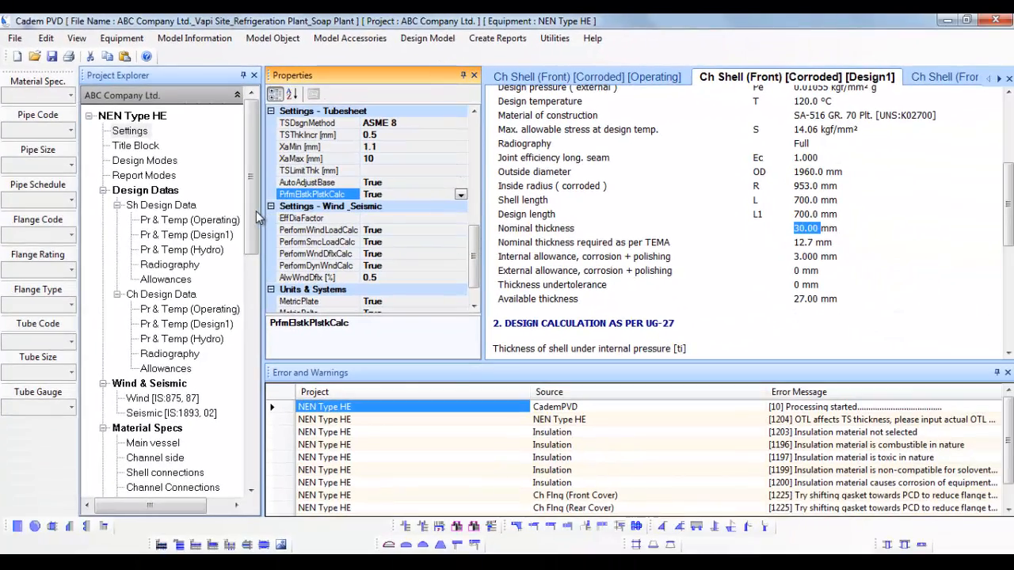
drag(254, 230, 258, 292)
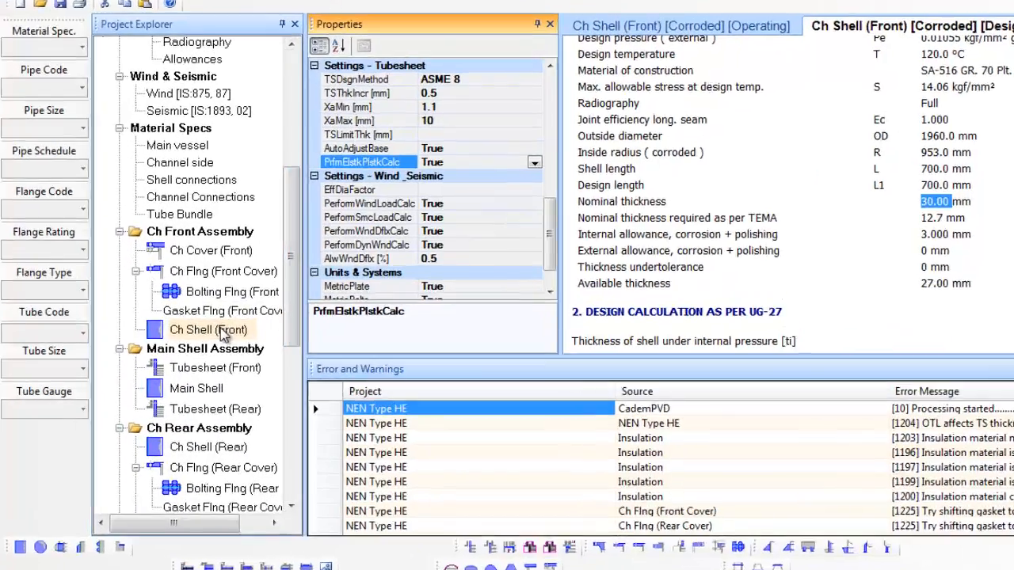
Generate the Ch Shell (Front) code report, showing a 16.00 mm nominal thickness
click(224, 333)
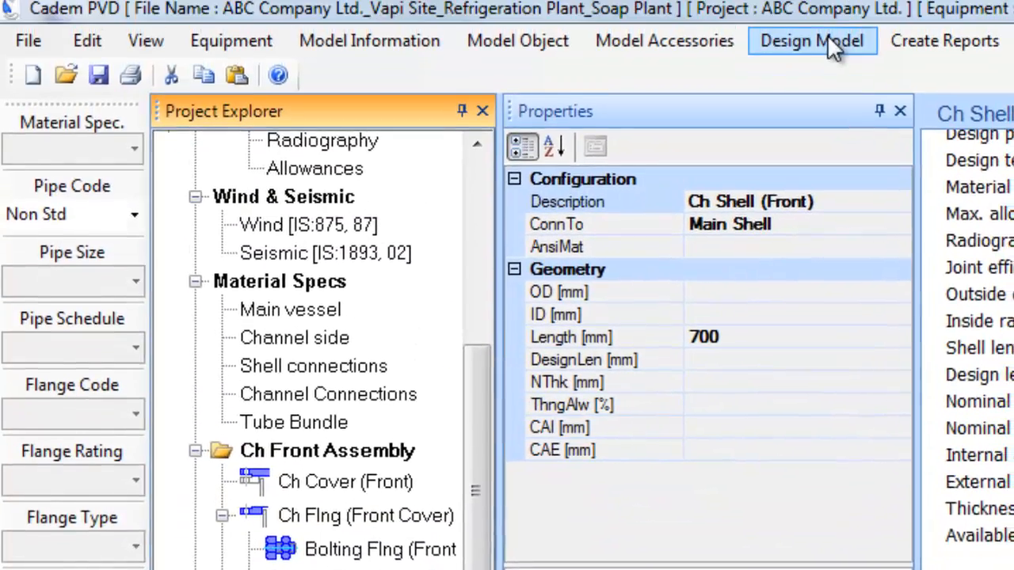
click(907, 45)
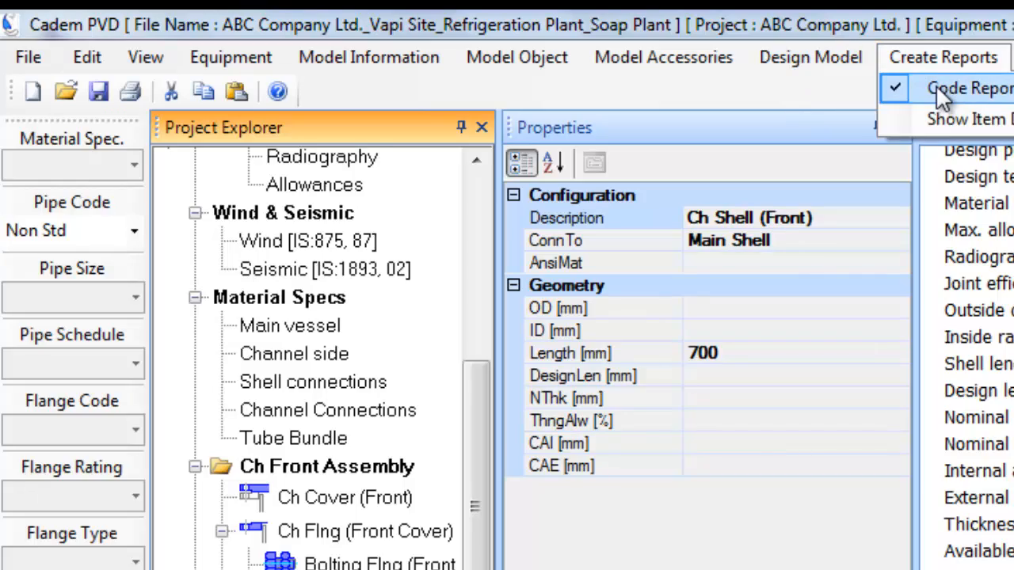
click(935, 85)
scroll(1007, 325, down, 6)
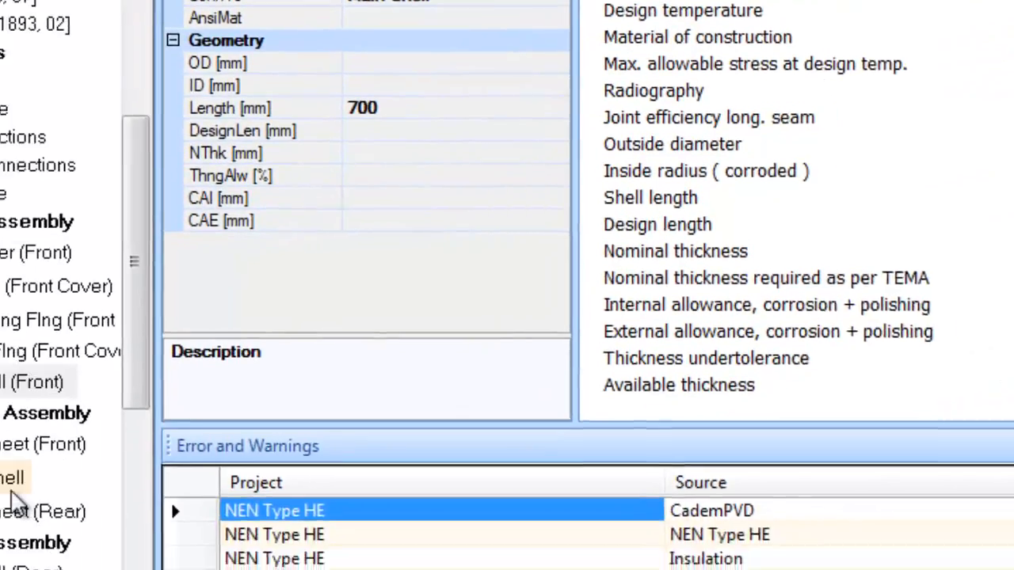
Generate the Main Shell code report (18.00 mm nominal), then select Tubesheet (Front)
click(11, 490)
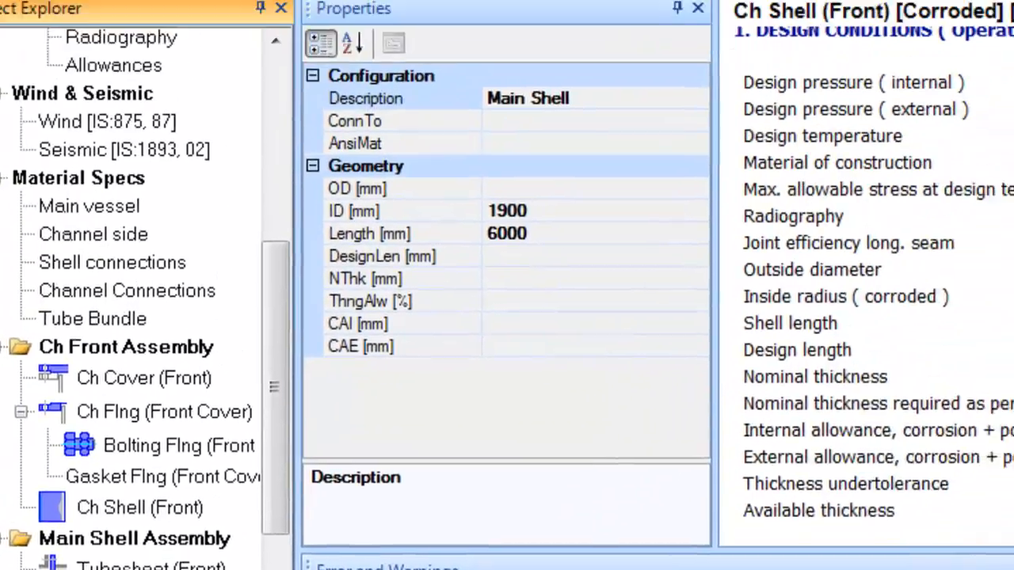
click(649, 72)
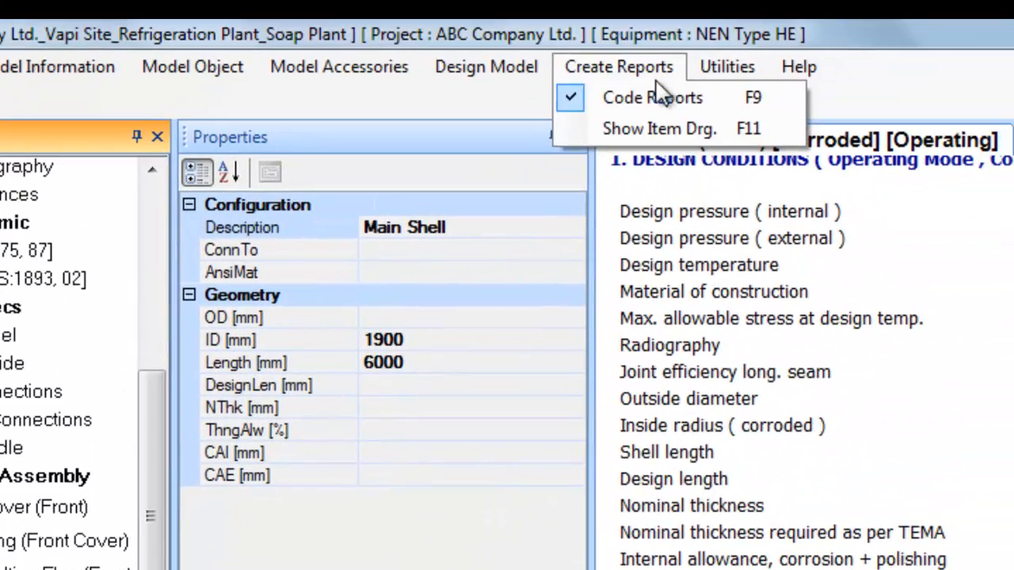
click(656, 89)
scroll(1006, 514, down, 5)
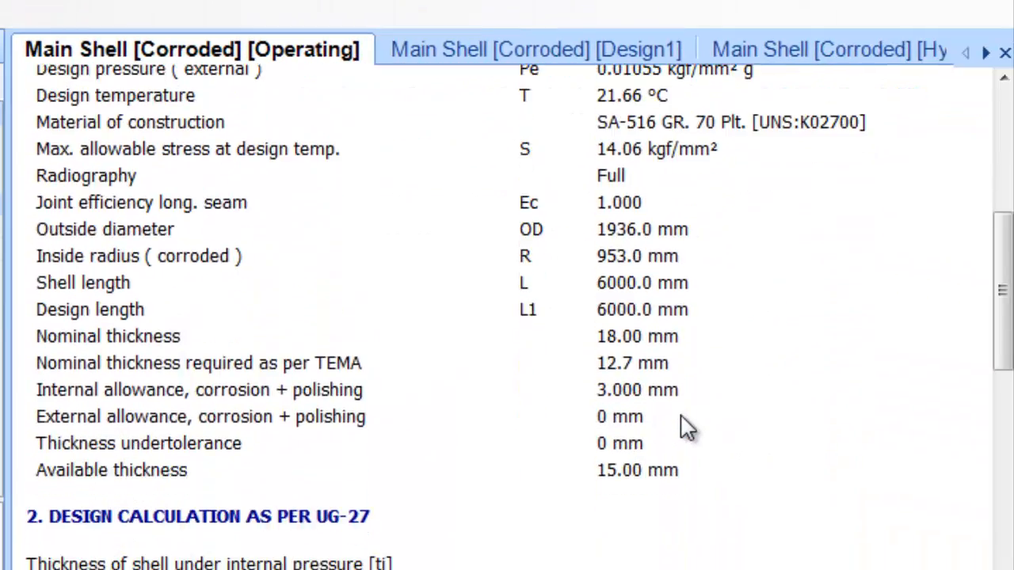
scroll(686, 427, down, 5)
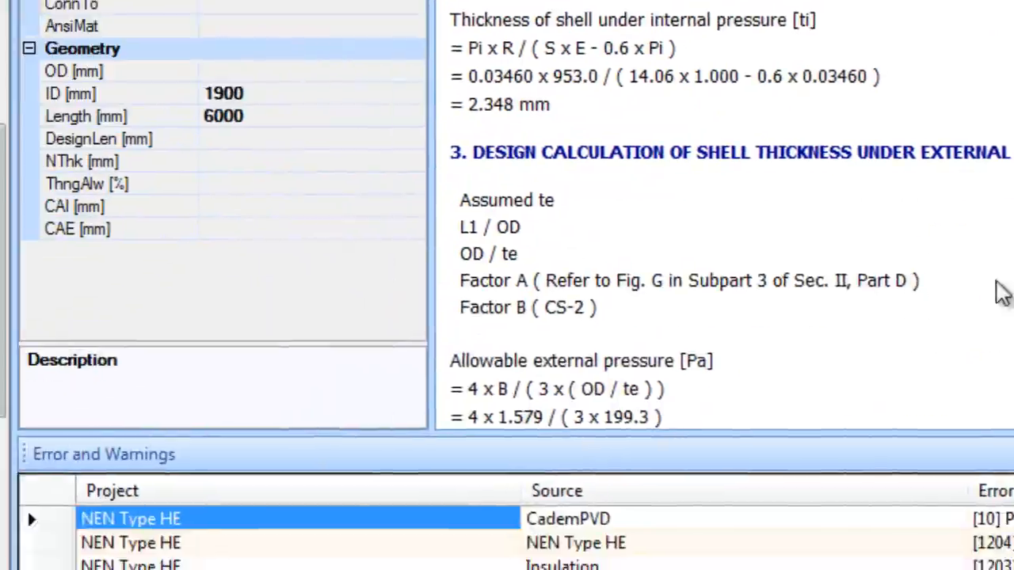
click(370, 275)
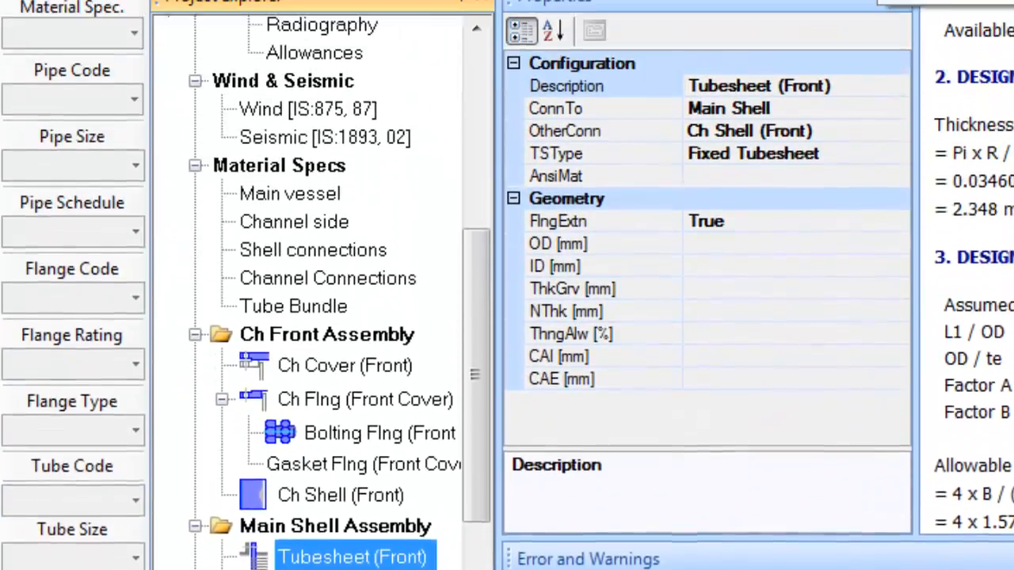
click(944, 68)
click(978, 102)
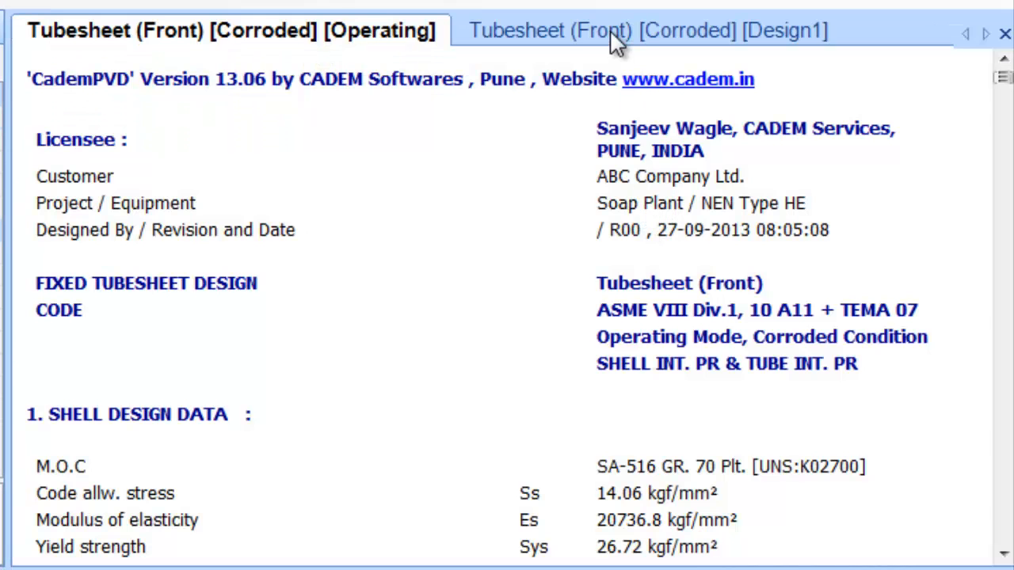
click(602, 36)
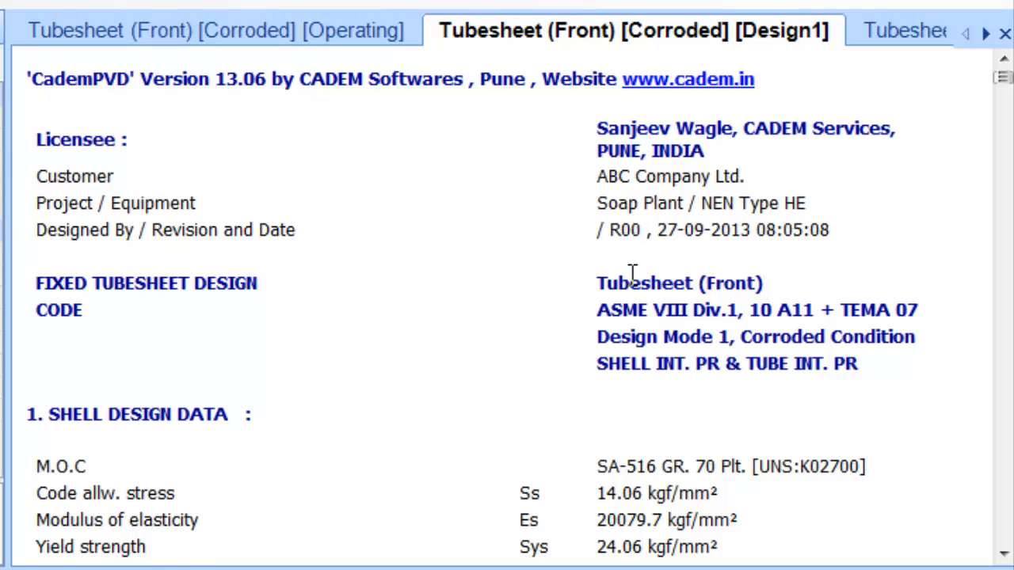
scroll(632, 259, down, 10)
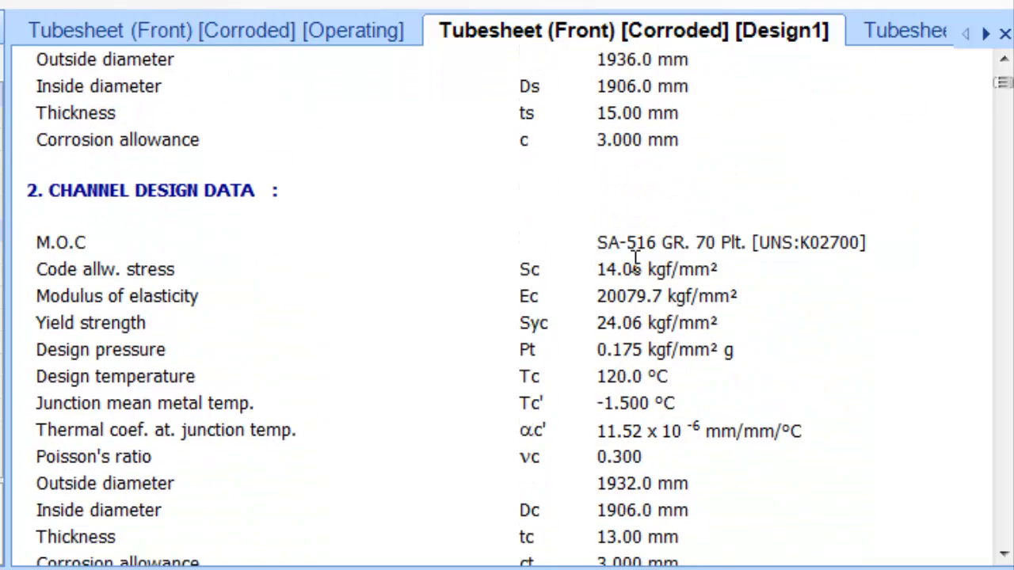
scroll(634, 260, down, 8)
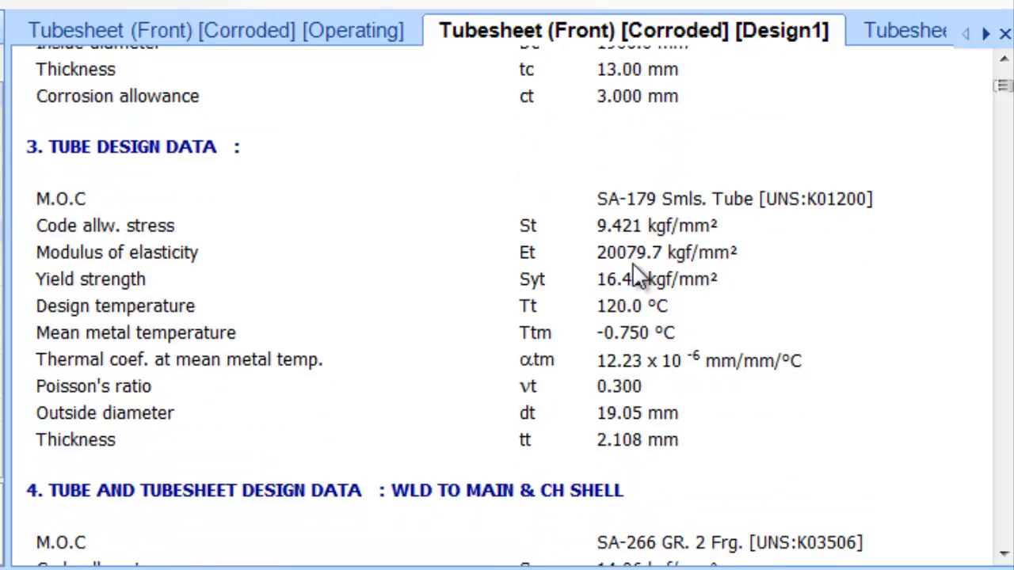
scroll(638, 270, down, 2)
scroll(638, 270, down, 11)
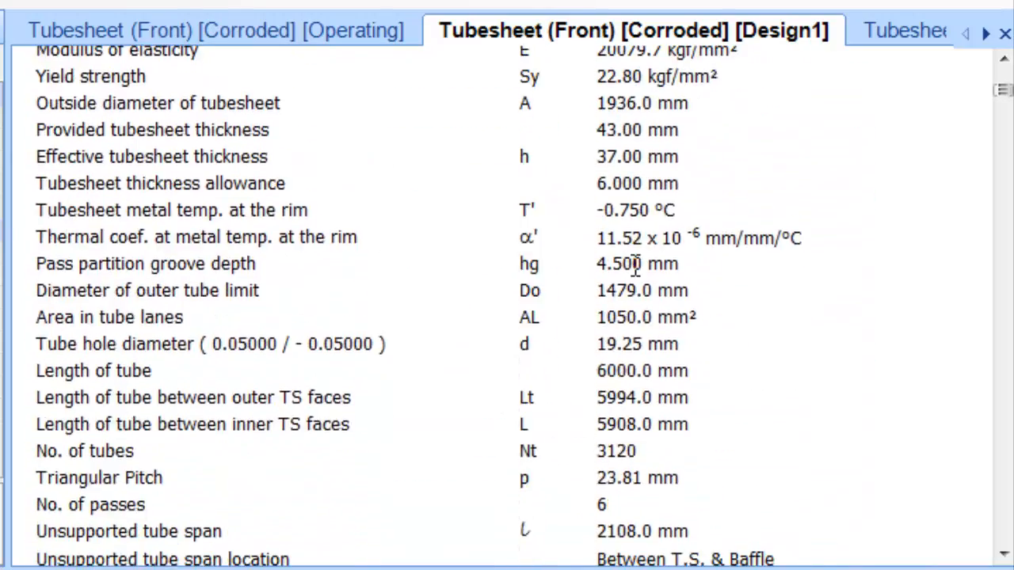
scroll(646, 337, down, 11)
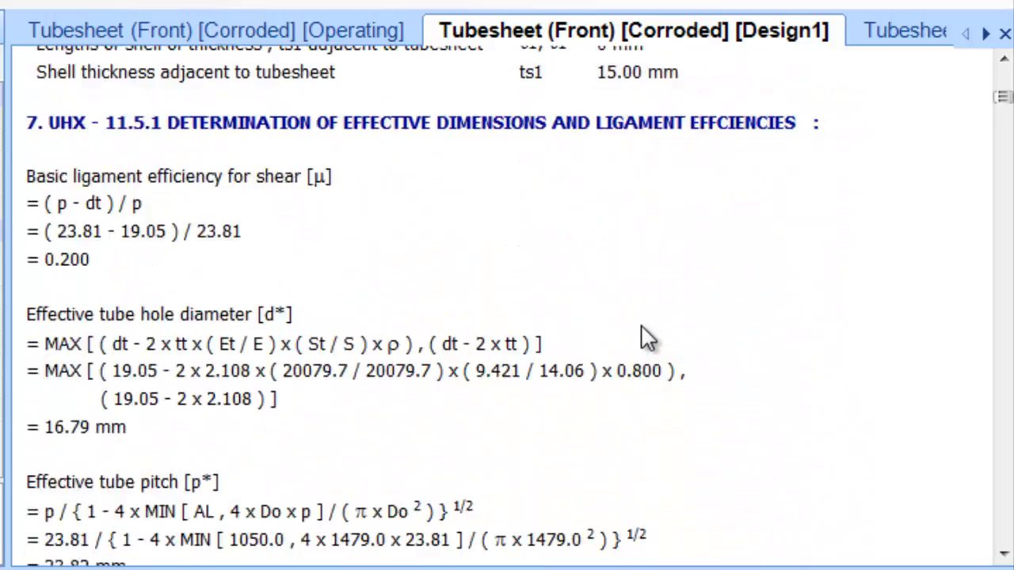
scroll(643, 341, down, 11)
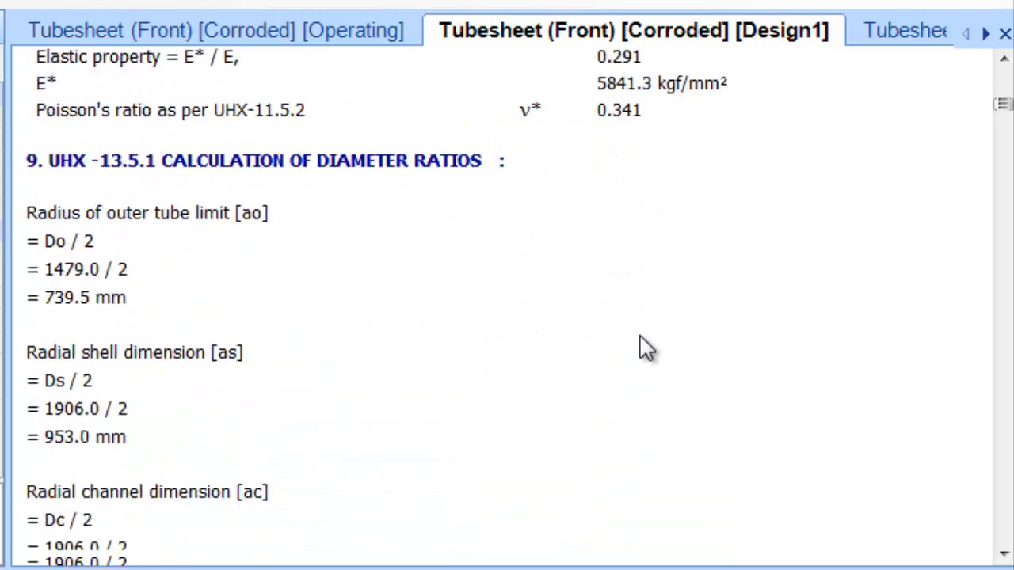
scroll(644, 350, down, 11)
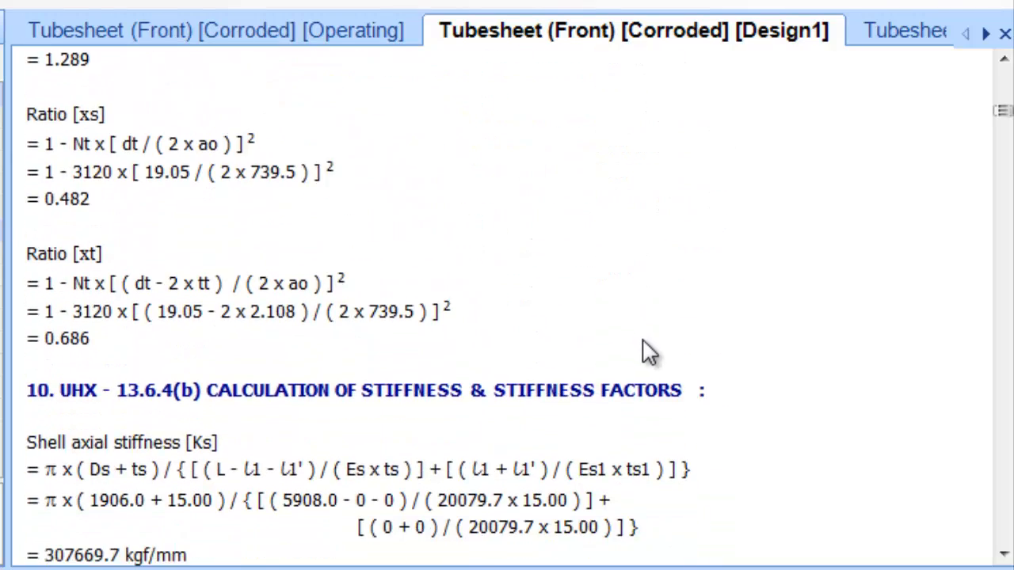
scroll(648, 357, down, 11)
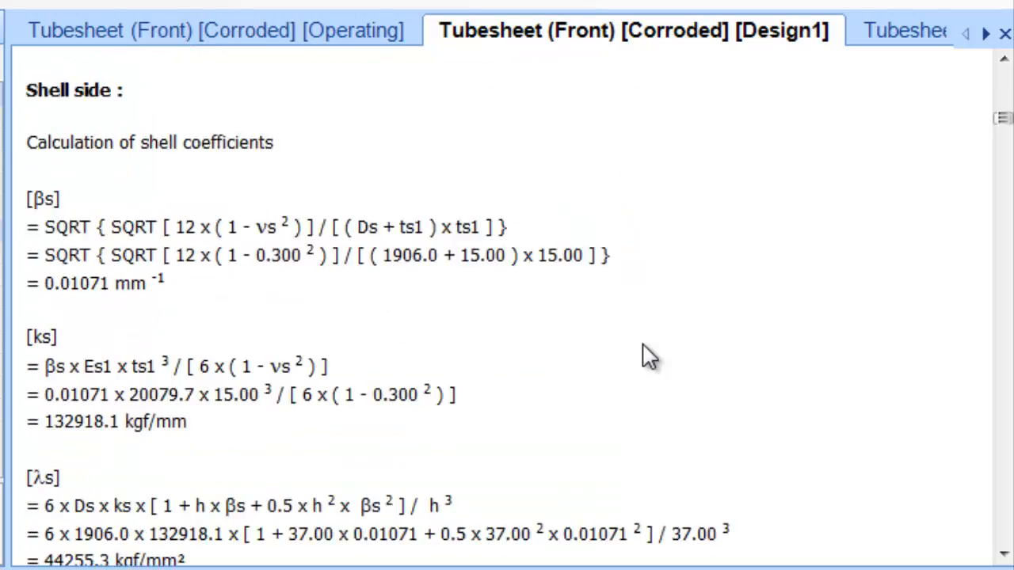
scroll(645, 348, down, 12)
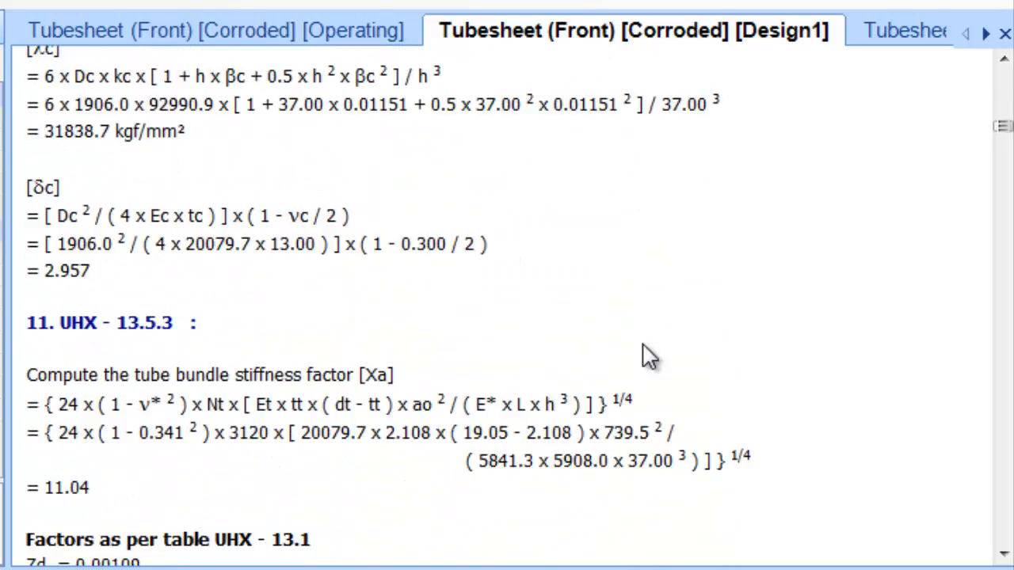
scroll(648, 356, down, 9)
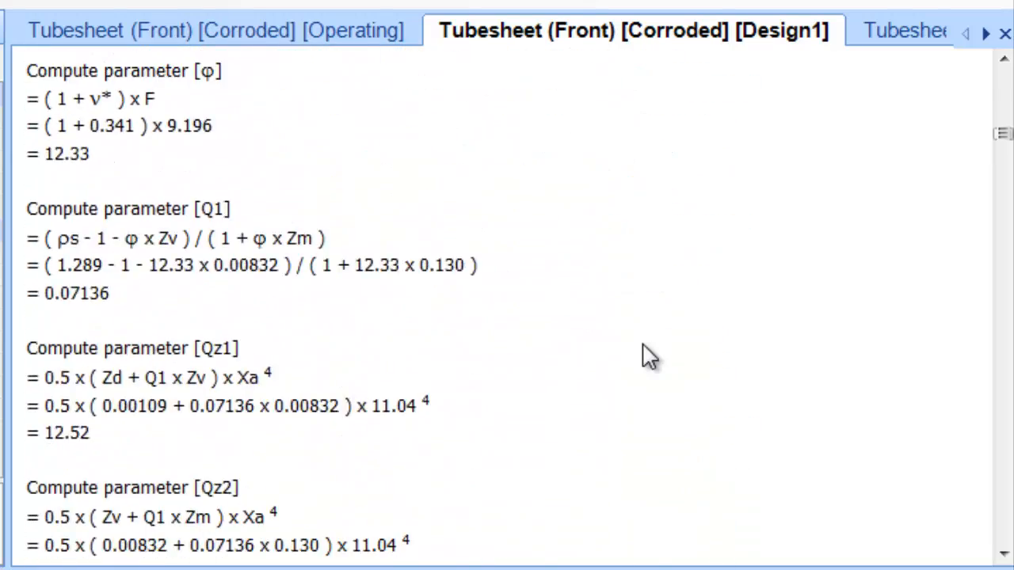
scroll(648, 360, down, 12)
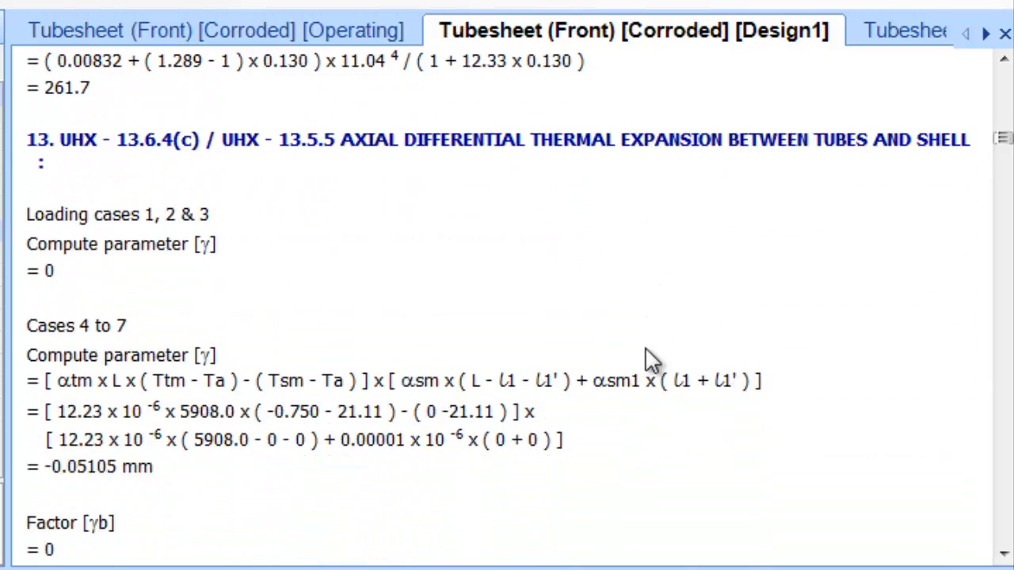
scroll(646, 361, down, 10)
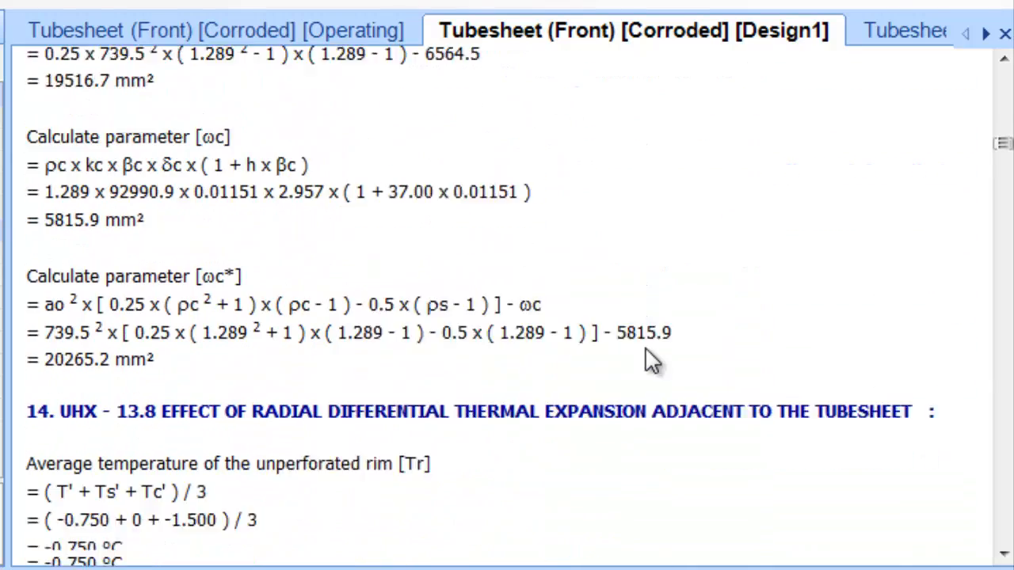
scroll(645, 361, down, 10)
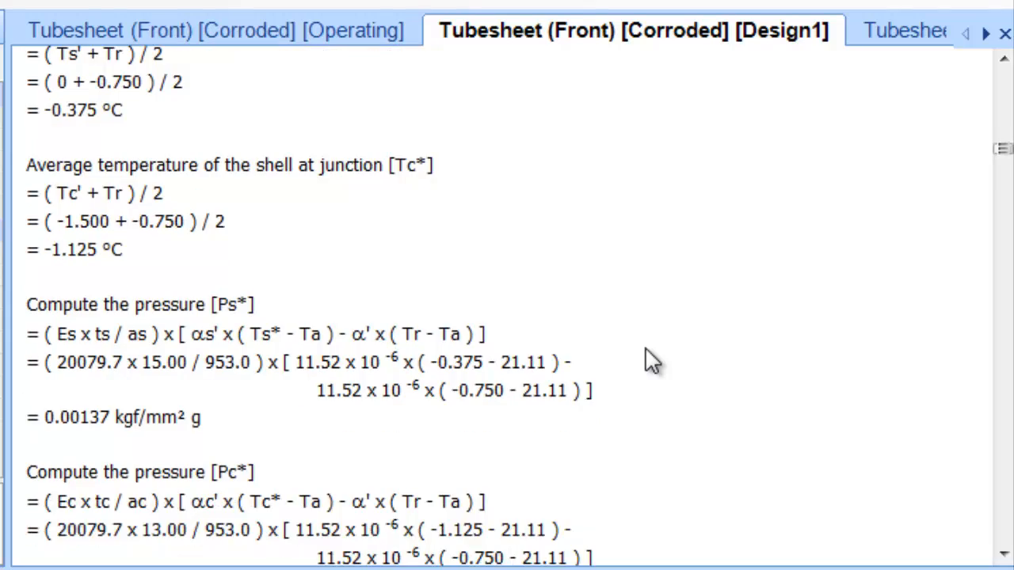
scroll(648, 360, down, 10)
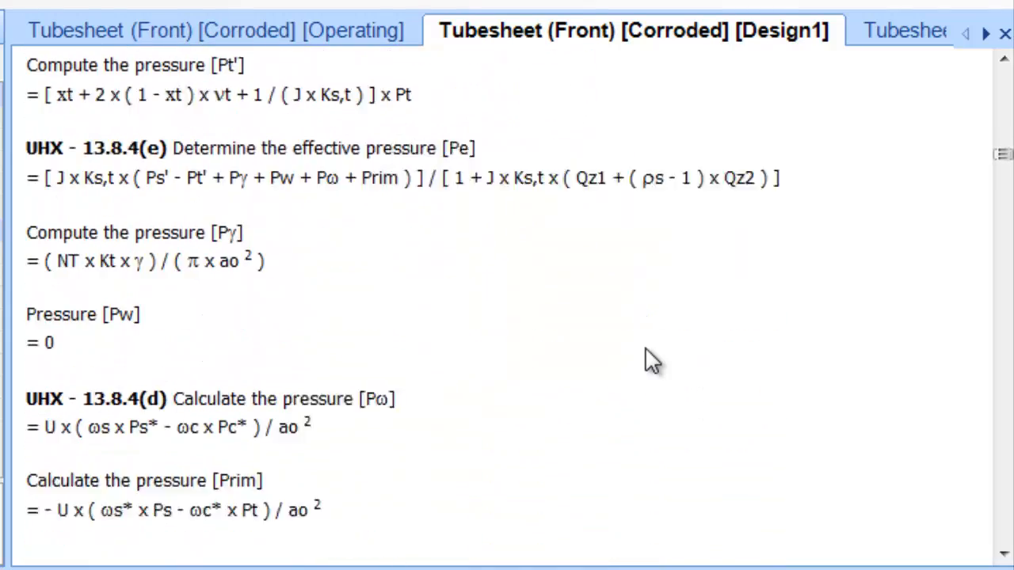
scroll(648, 361, down, 10)
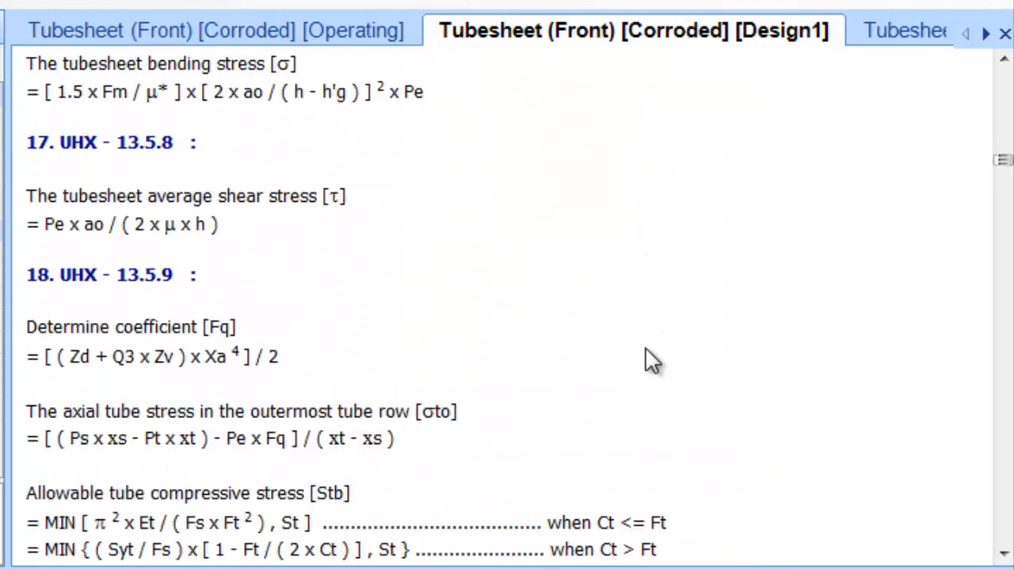
scroll(648, 360, down, 10)
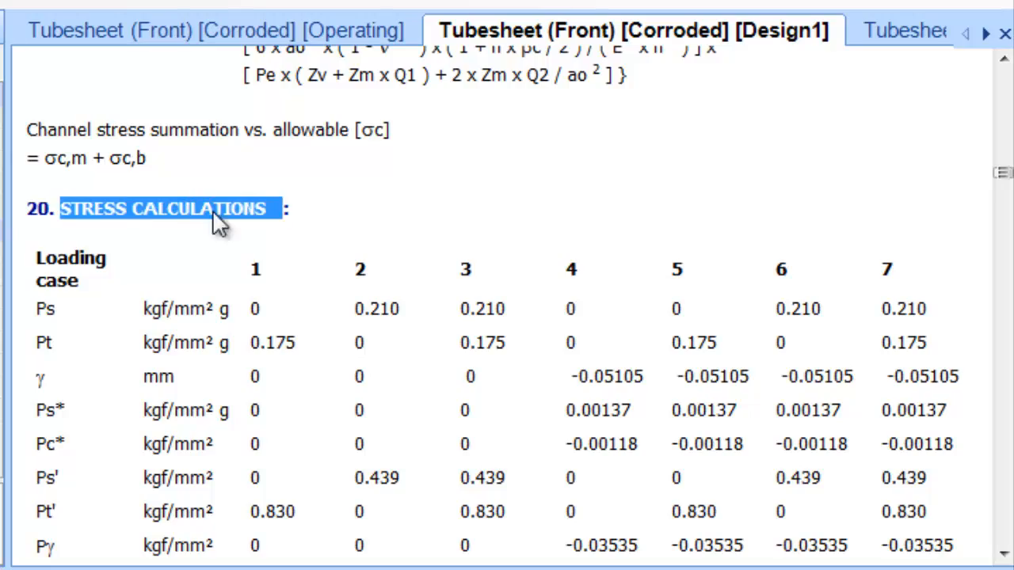
scroll(464, 277, down, 12)
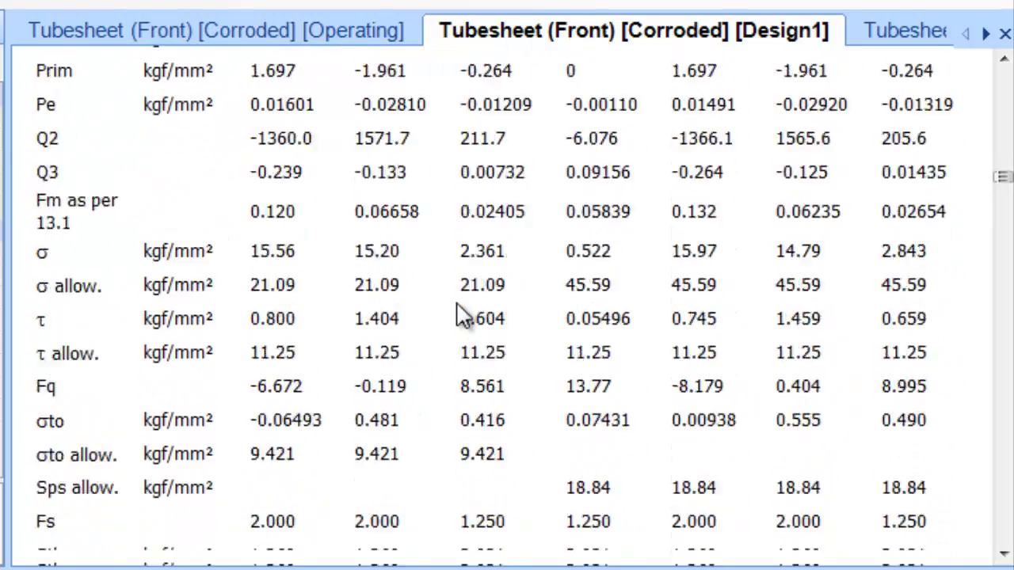
scroll(464, 317, down, 15)
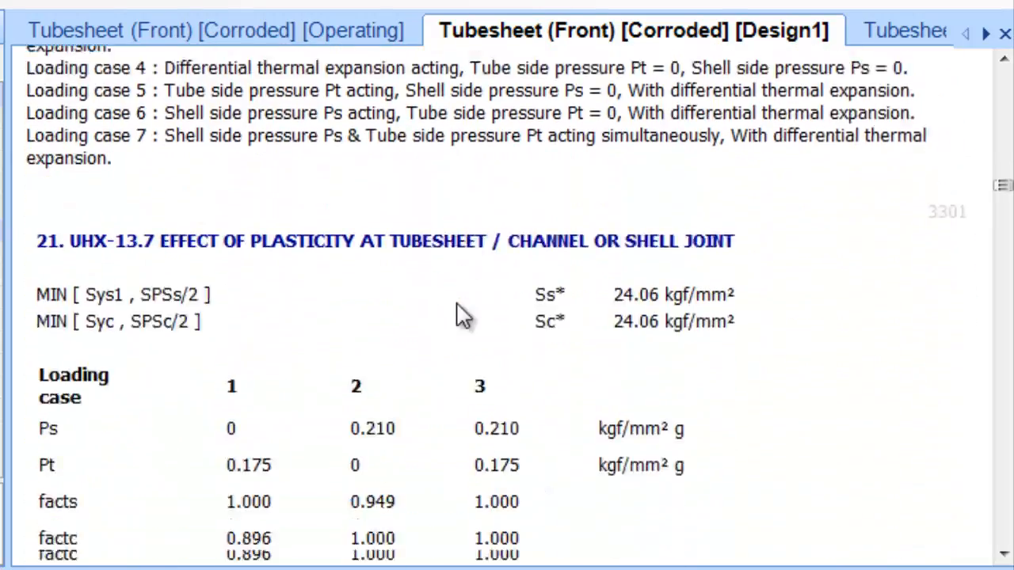
scroll(463, 315, down, 1)
drag(281, 202, 644, 213)
click(599, 283)
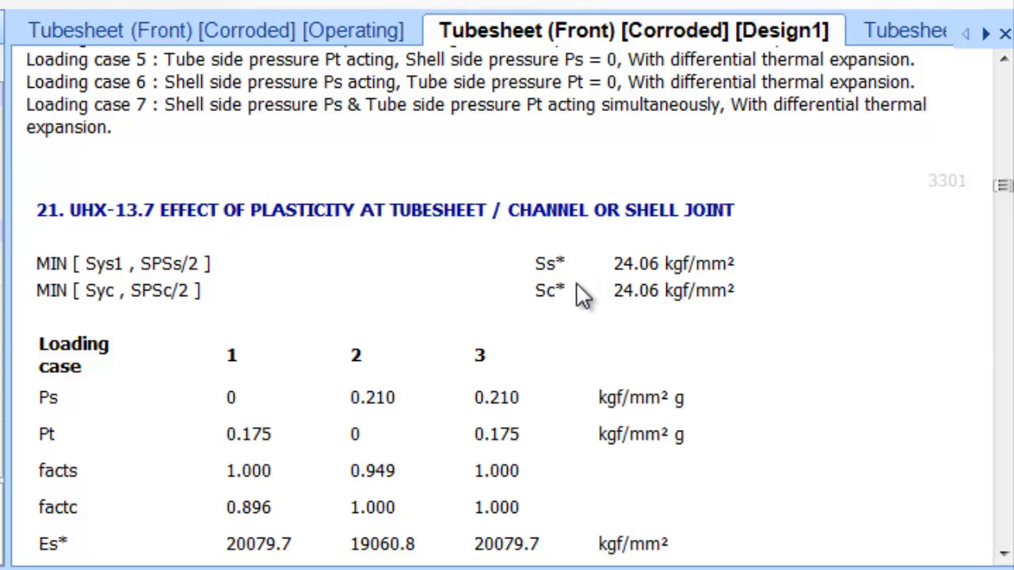
scroll(586, 293, down, 10)
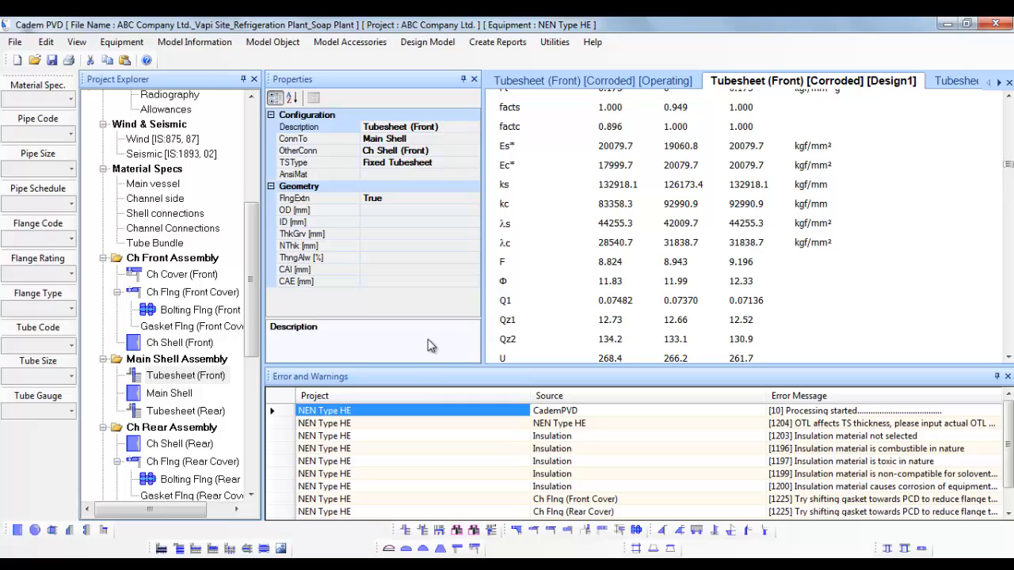
Collapse the NEN Type HE branch and add a new Heat Exchanger from the Equipment menu
click(222, 377)
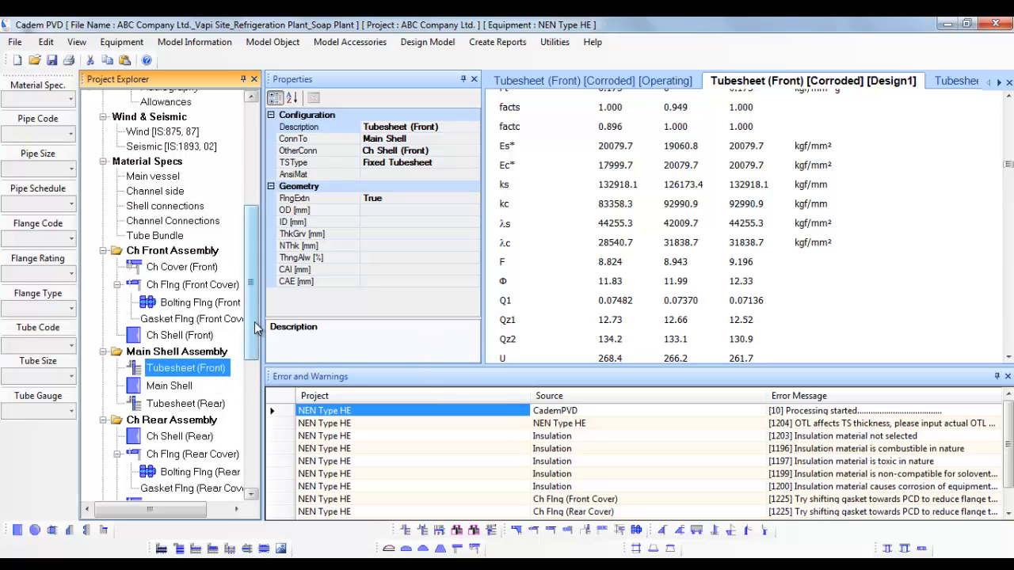
drag(255, 323, 261, 212)
click(102, 122)
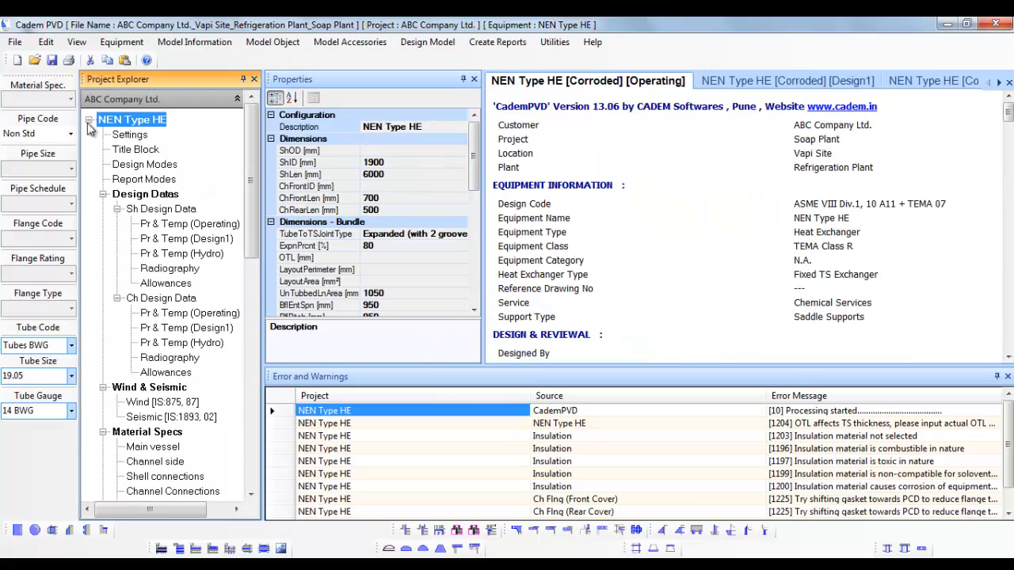
click(89, 120)
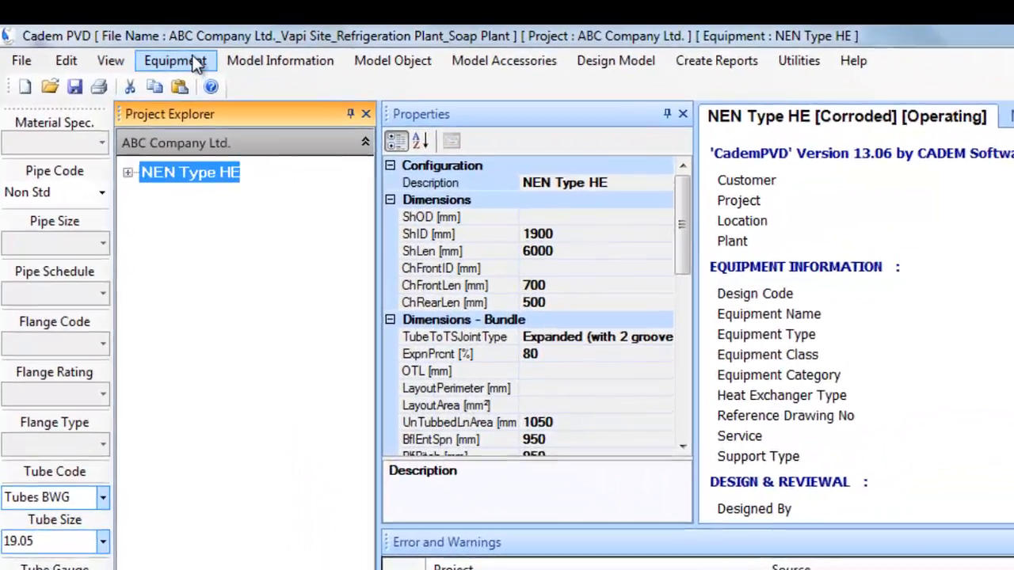
click(127, 43)
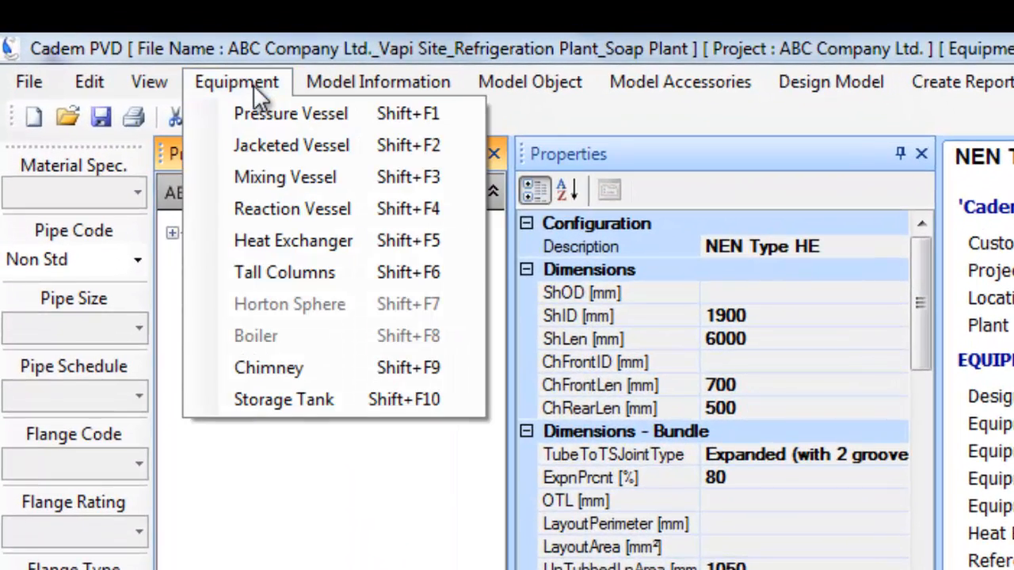
click(303, 240)
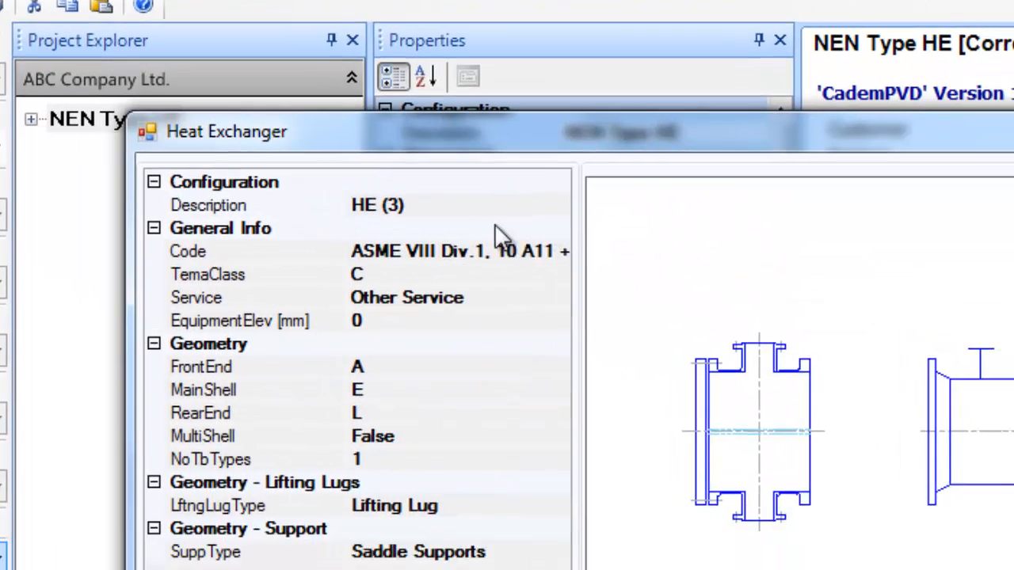
Rename HE (3) to 'NEN Type HE 1' and keep code ASME VIII Div.1, 10 A11 + TEMA 07
click(608, 312)
drag(526, 307, 421, 304)
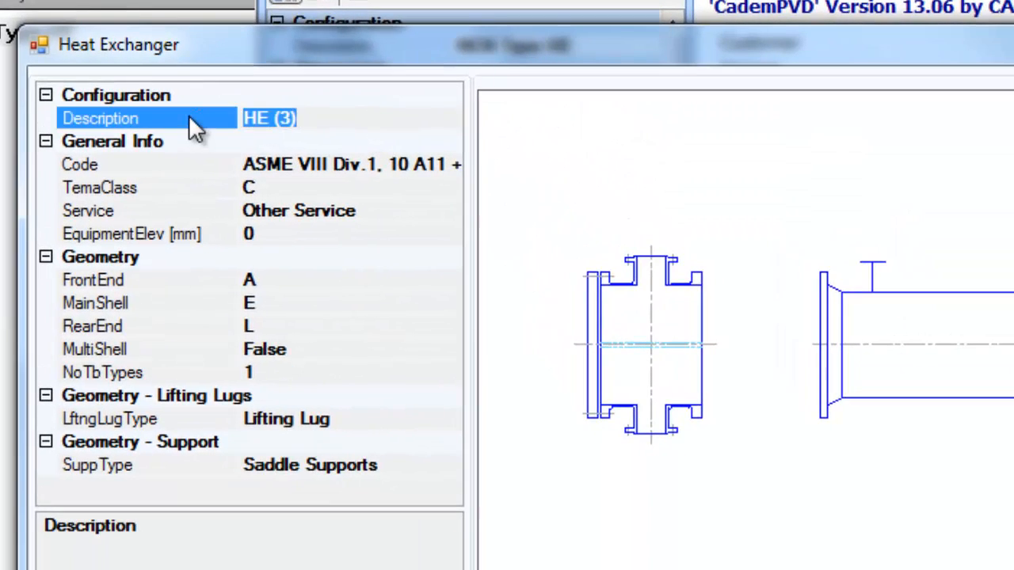
text(NEN )
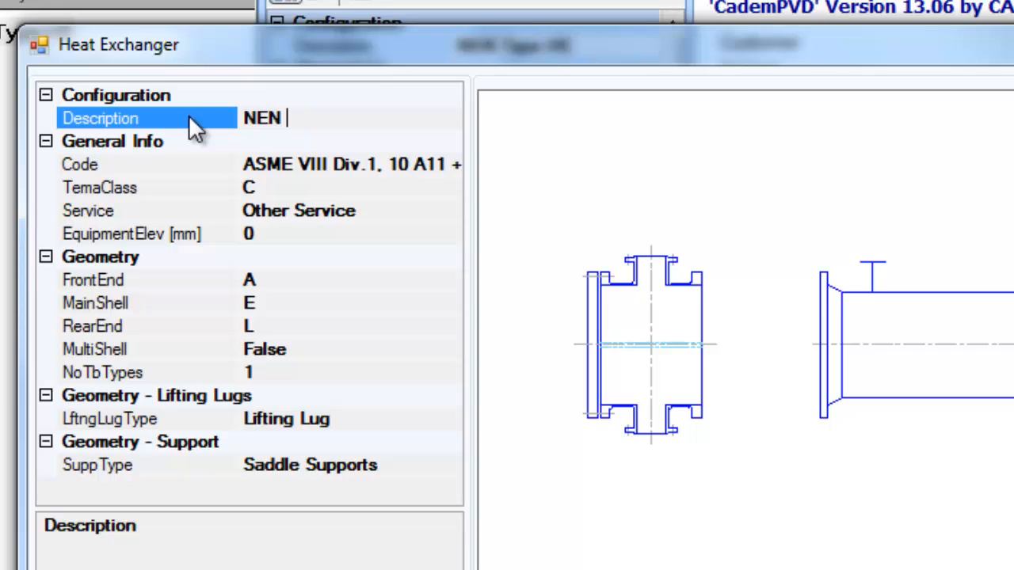
text(Type )
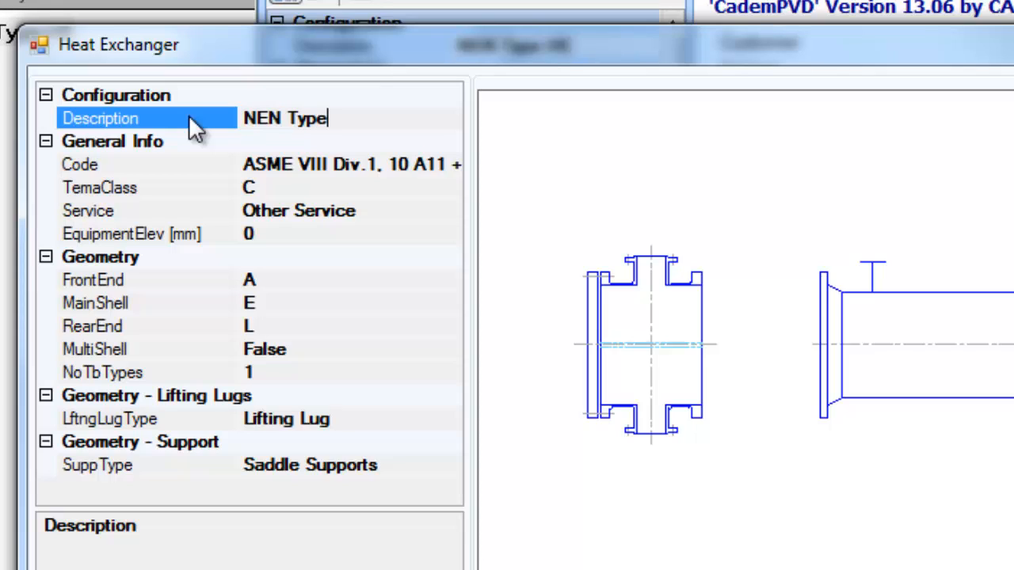
text(HE 1)
click(450, 164)
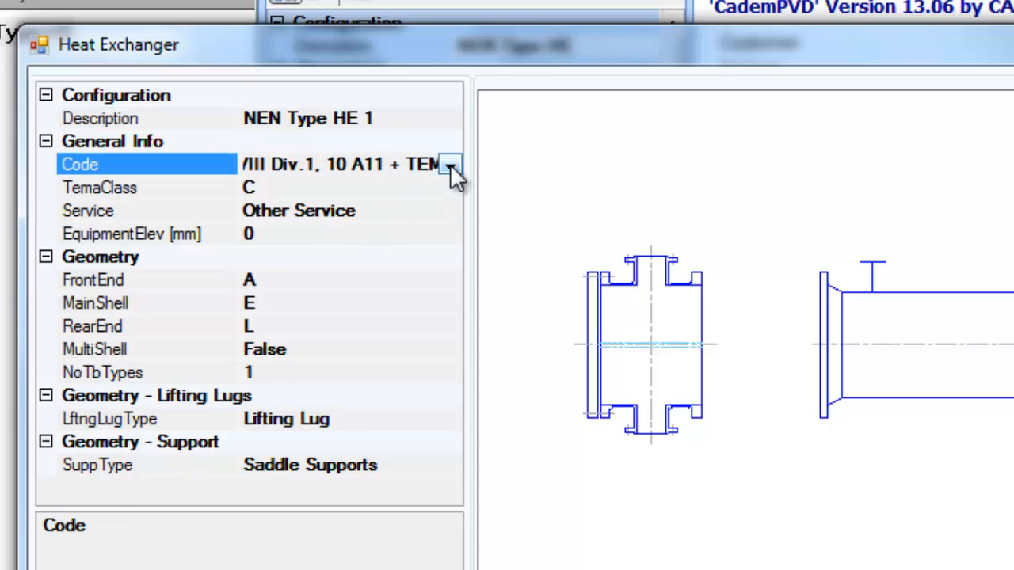
click(450, 164)
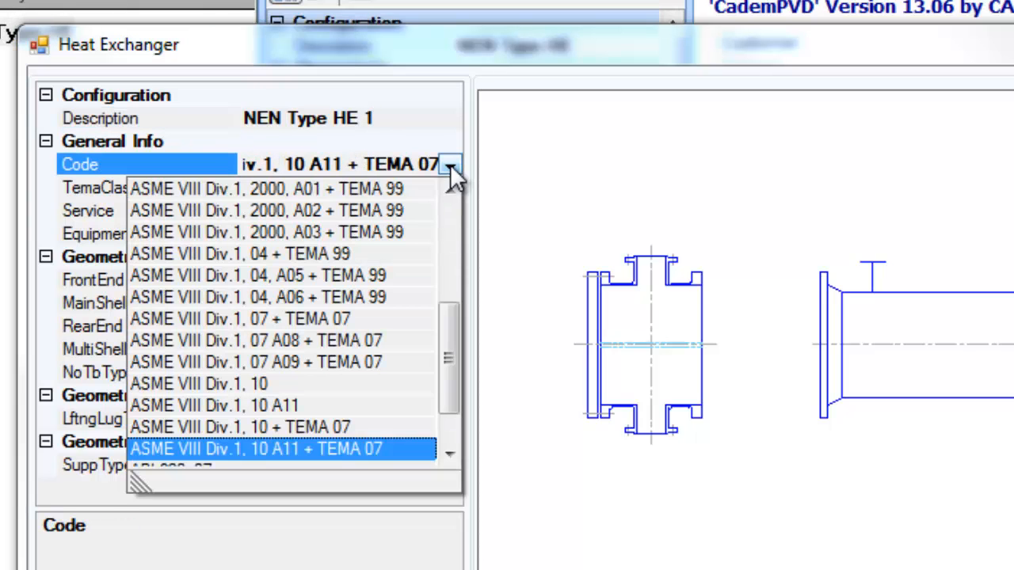
click(417, 449)
Set the TEMA class to R and the service to Chemical Services
click(400, 187)
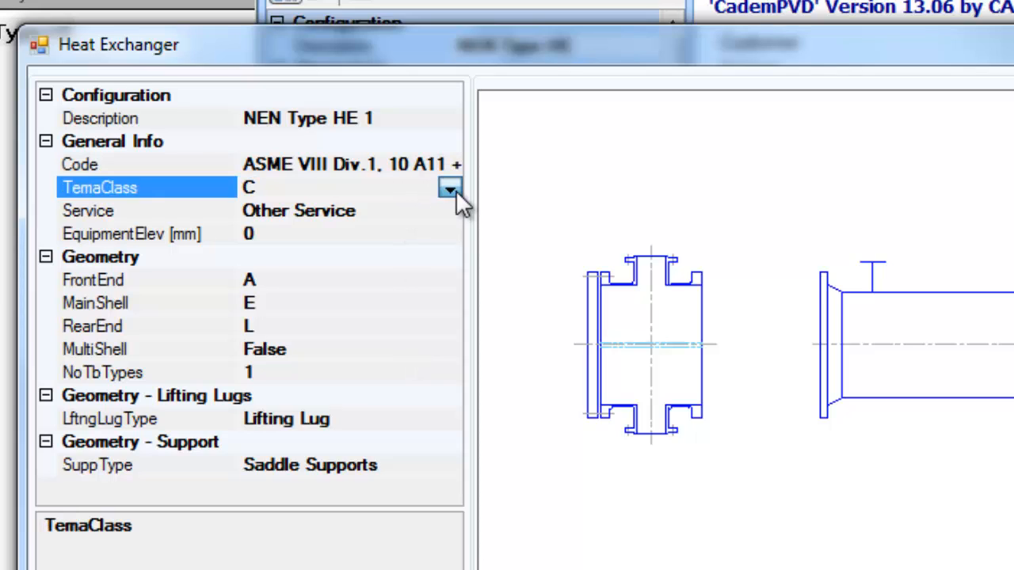
click(450, 188)
click(298, 212)
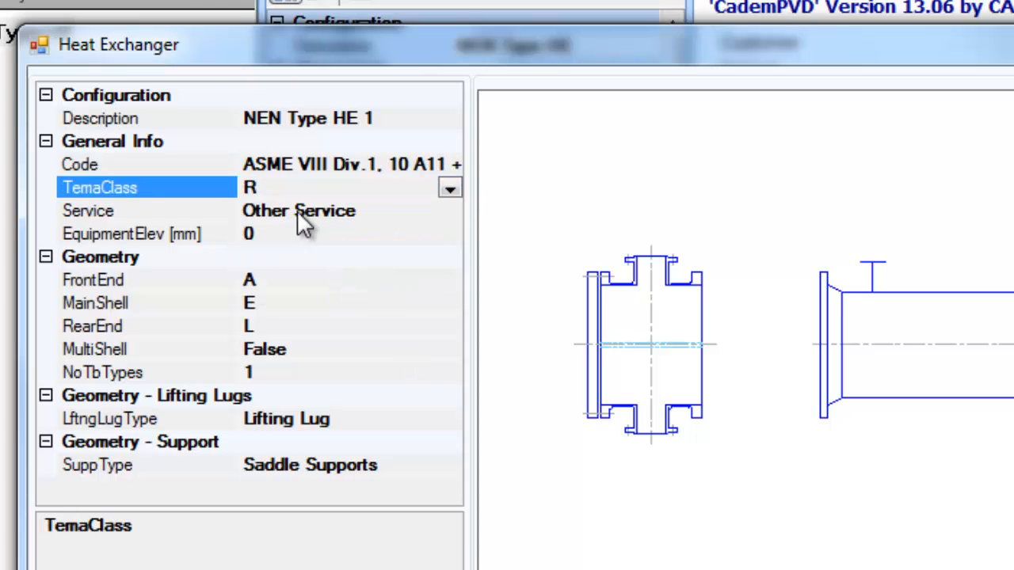
click(348, 211)
click(449, 212)
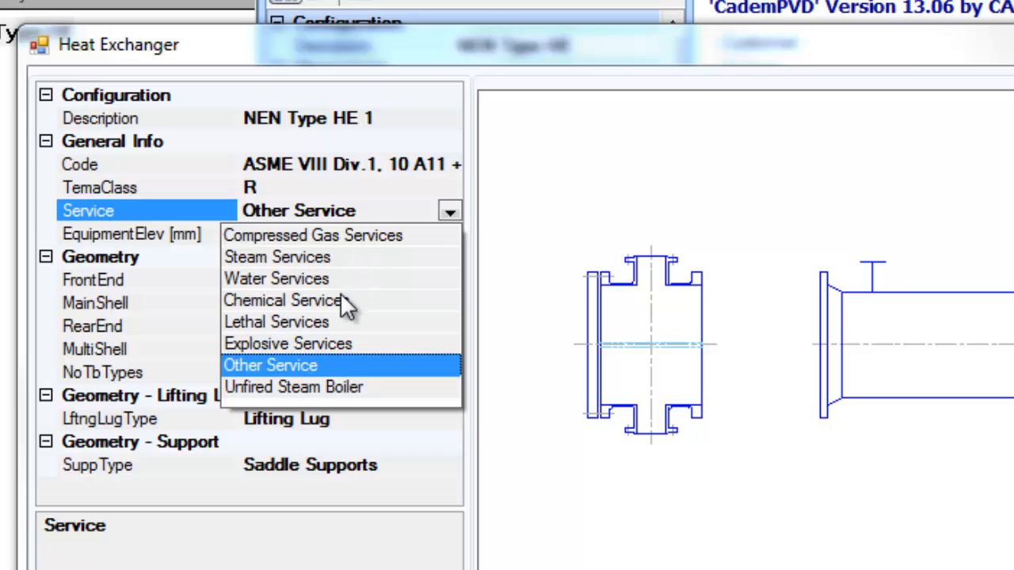
click(347, 305)
Set FrontEnd to N, RearEnd to N and MultiShell to True for NEN Type HE 1
click(331, 279)
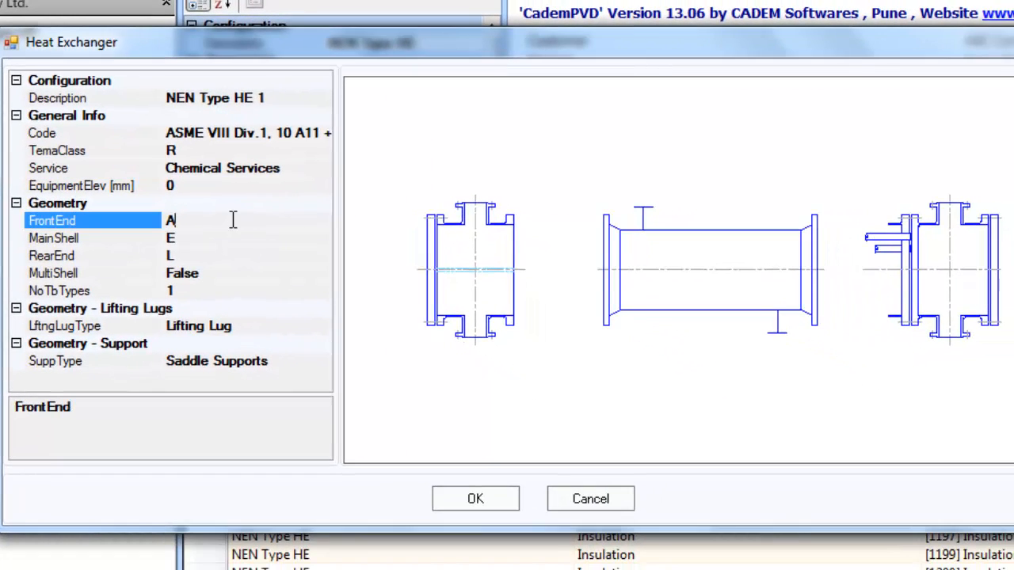
click(320, 220)
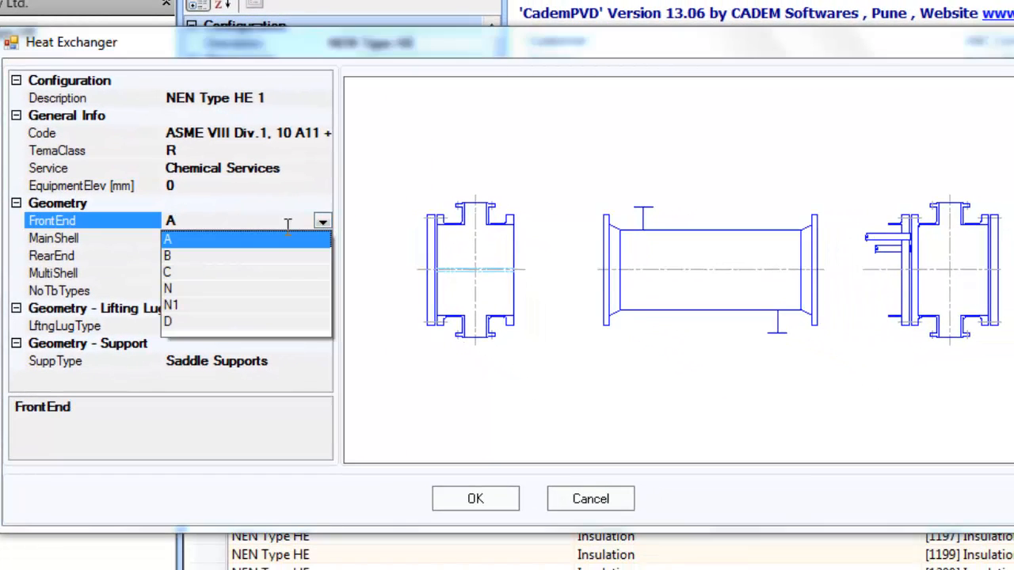
click(188, 290)
click(228, 255)
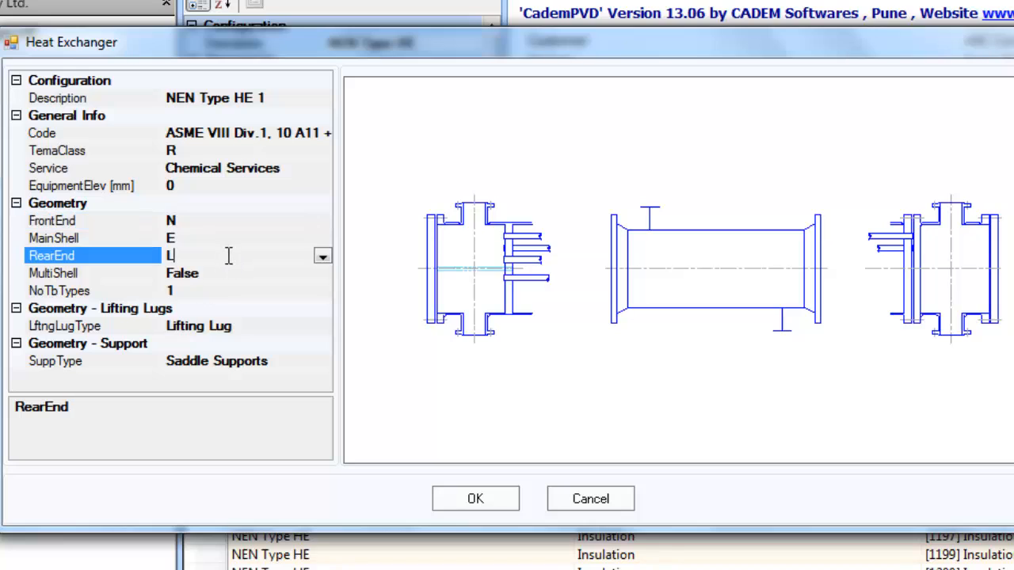
click(324, 255)
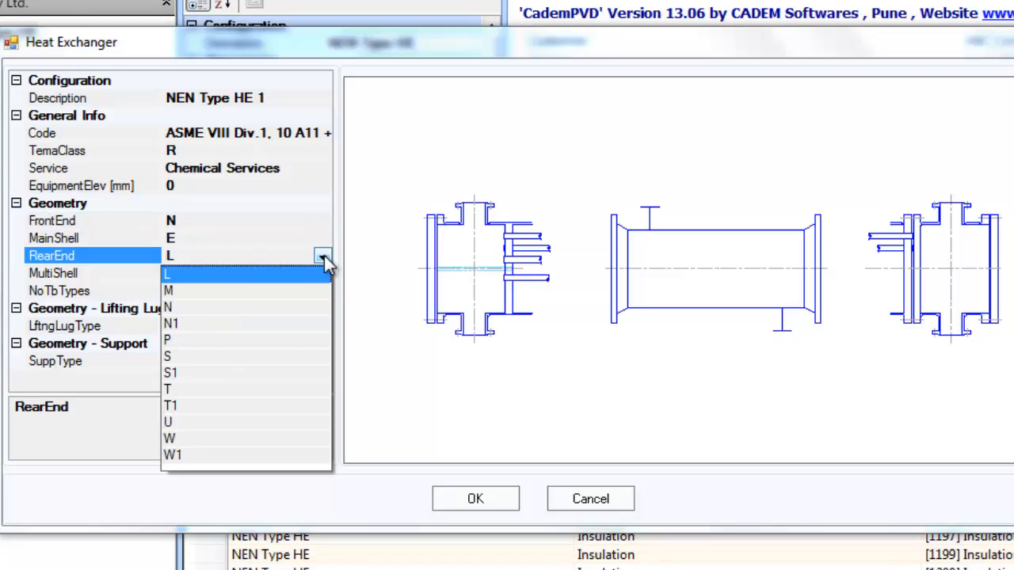
click(193, 307)
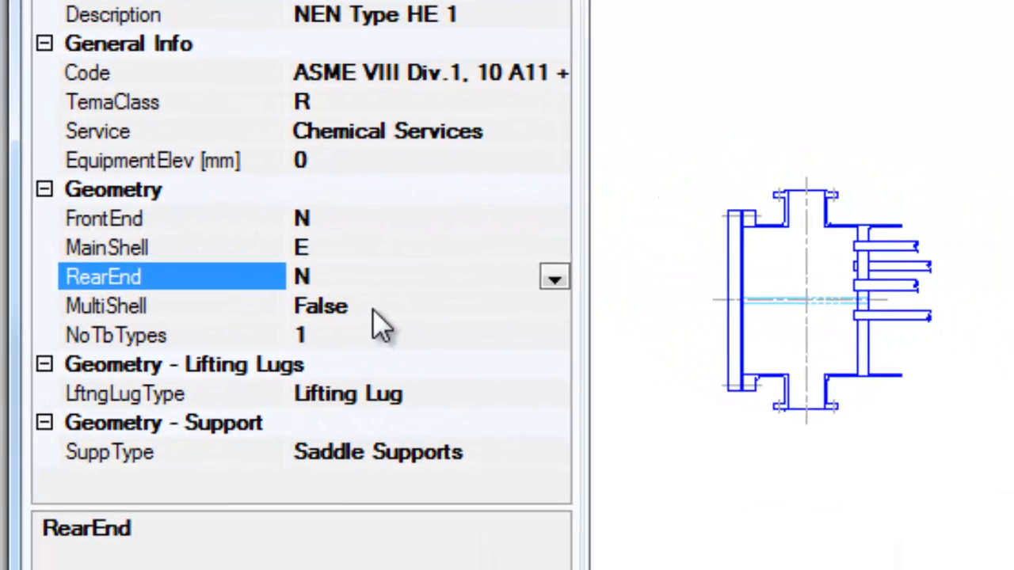
click(374, 309)
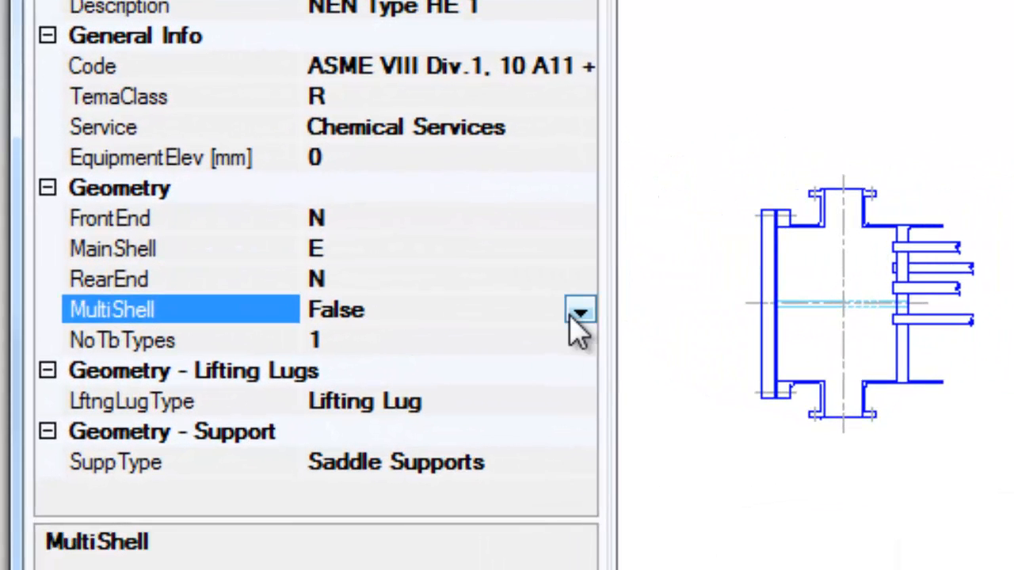
click(550, 307)
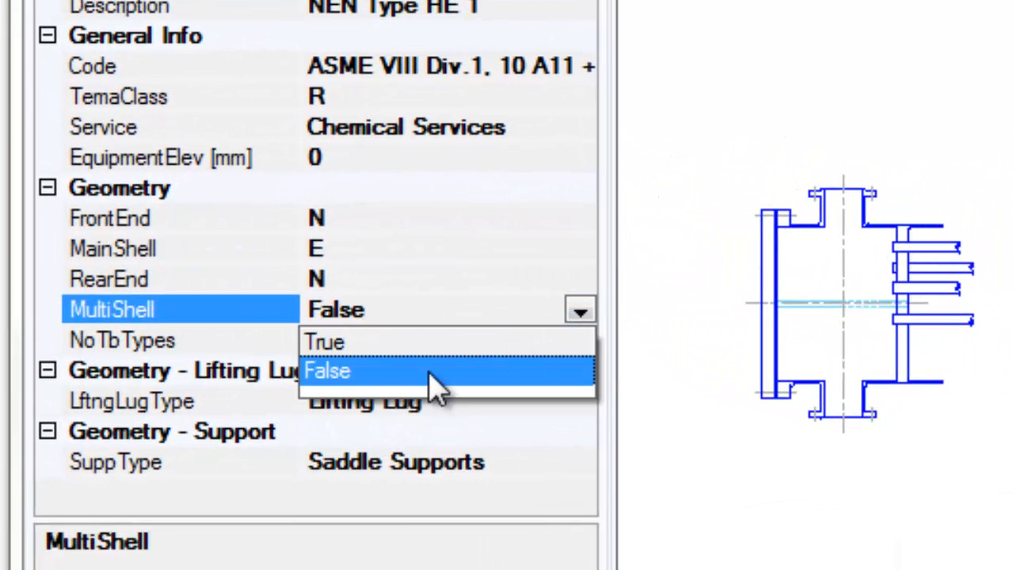
click(362, 348)
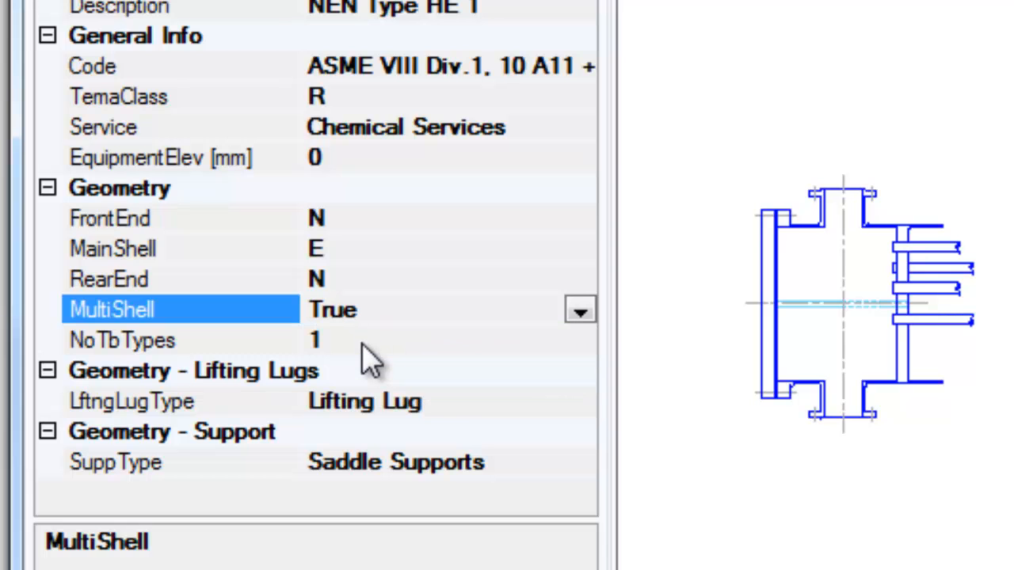
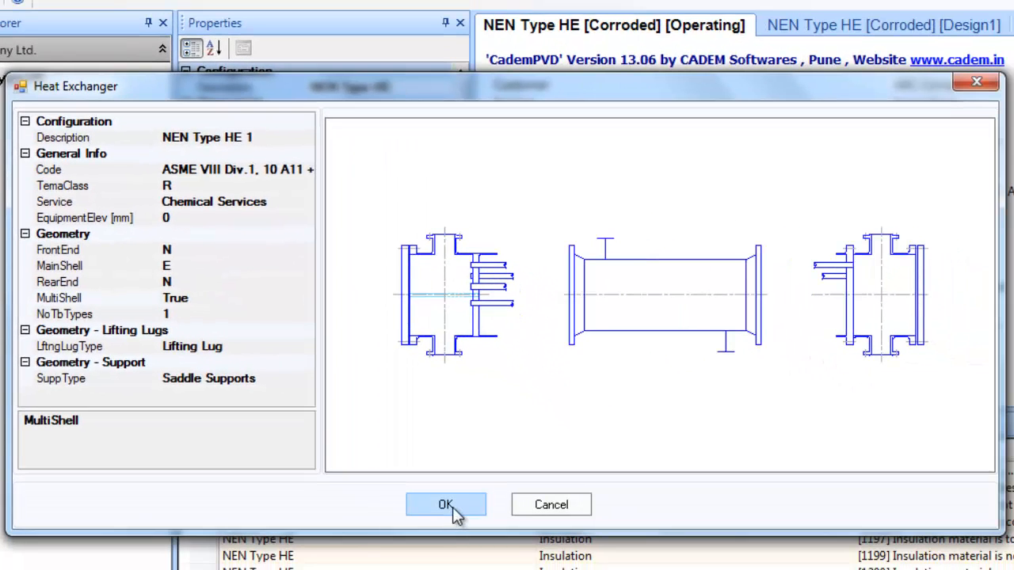
Accept the NEN Type HE 1 configuration with N/N ends and MultiShell True
click(455, 514)
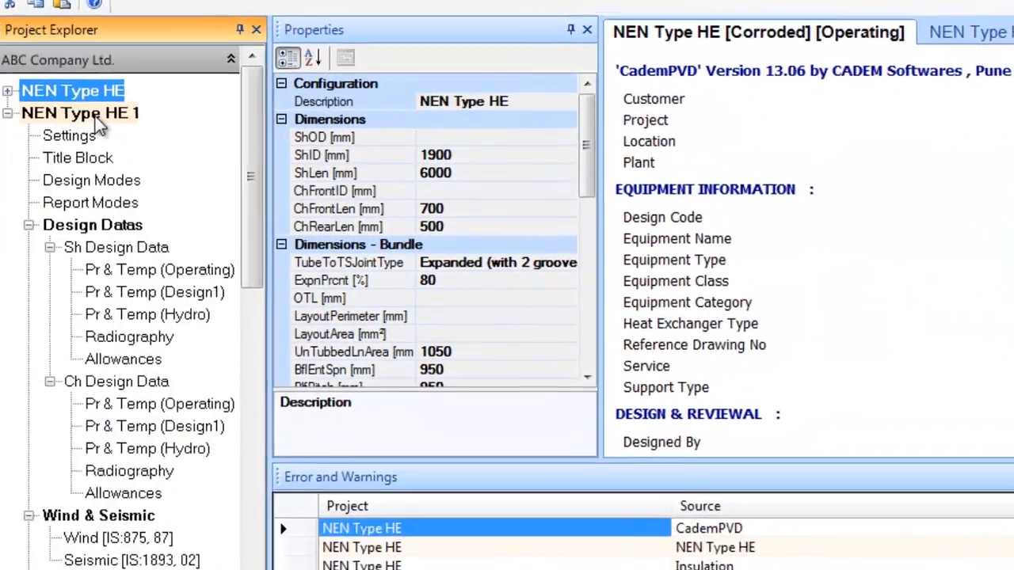
Set NEN Type HE 1 shell ID 1900, shell length 6000, front channel 700 and rear channel 500 mm
click(28, 98)
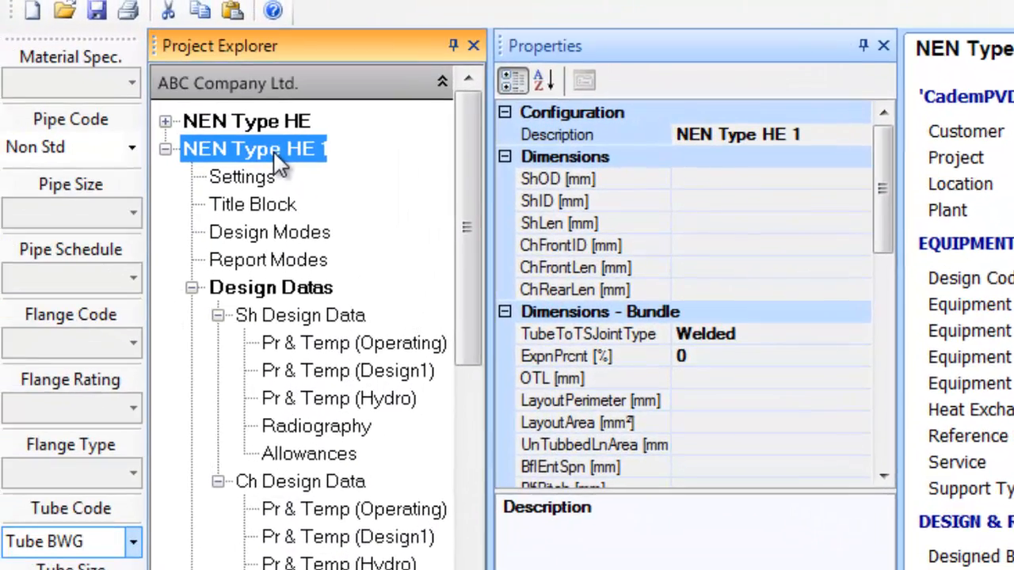
click(710, 200)
text(1900)
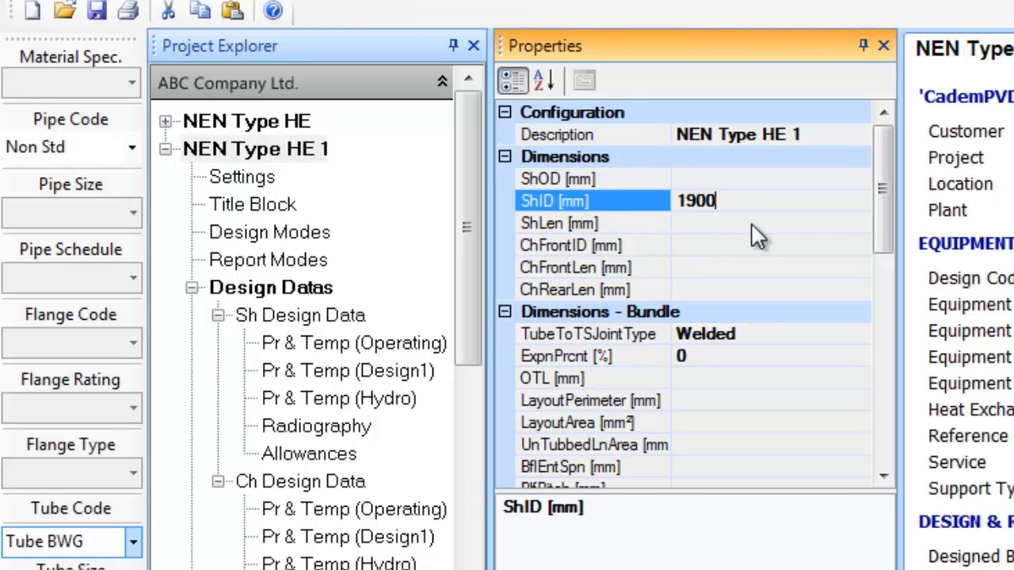
click(740, 222)
text(6000)
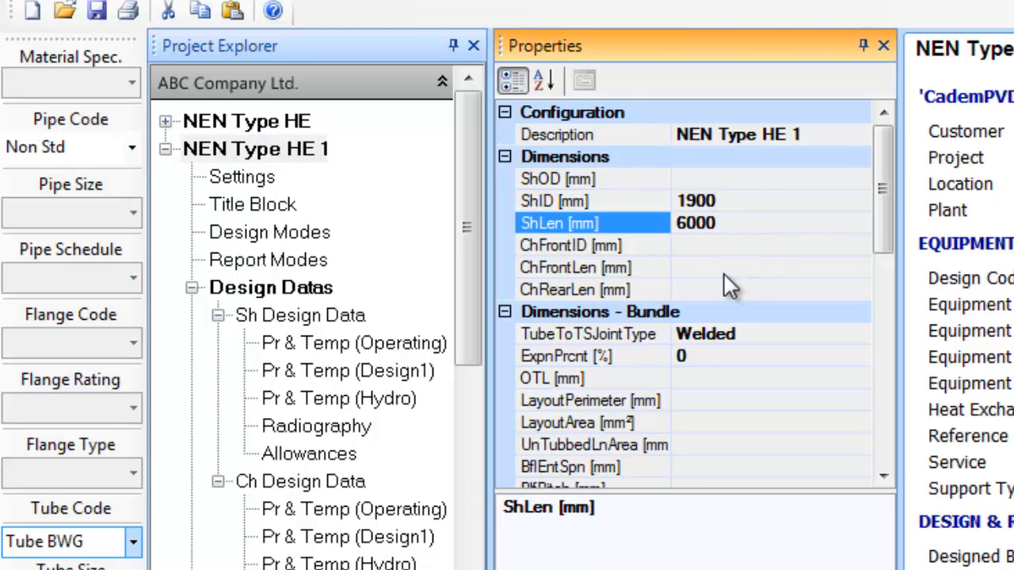
click(724, 270)
text(700)
click(727, 289)
text(500)
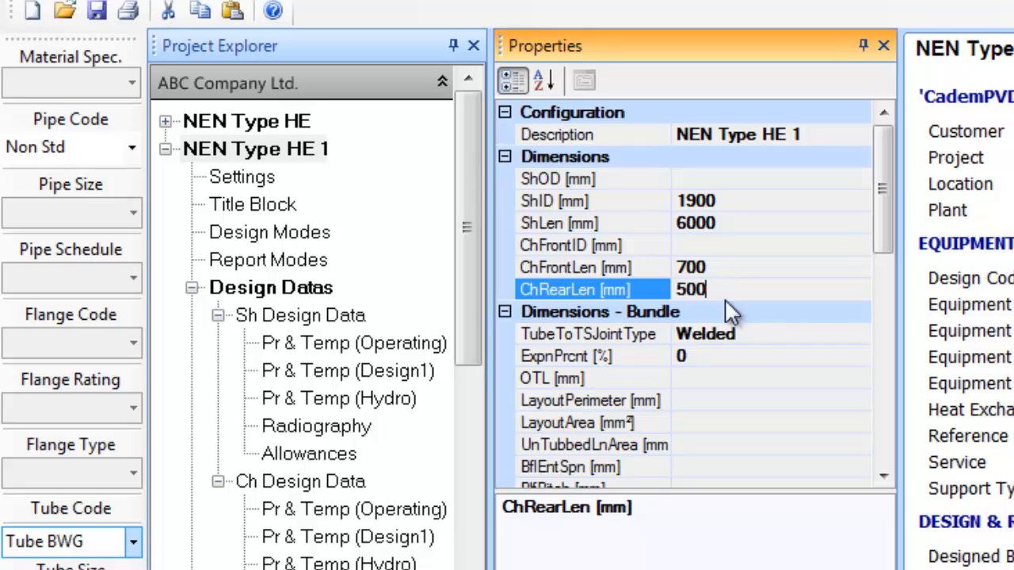
Use two-groove expanded joints, 80% expansion, untubed lane area 1050, baffle spacing and pitch 950
click(779, 333)
click(859, 336)
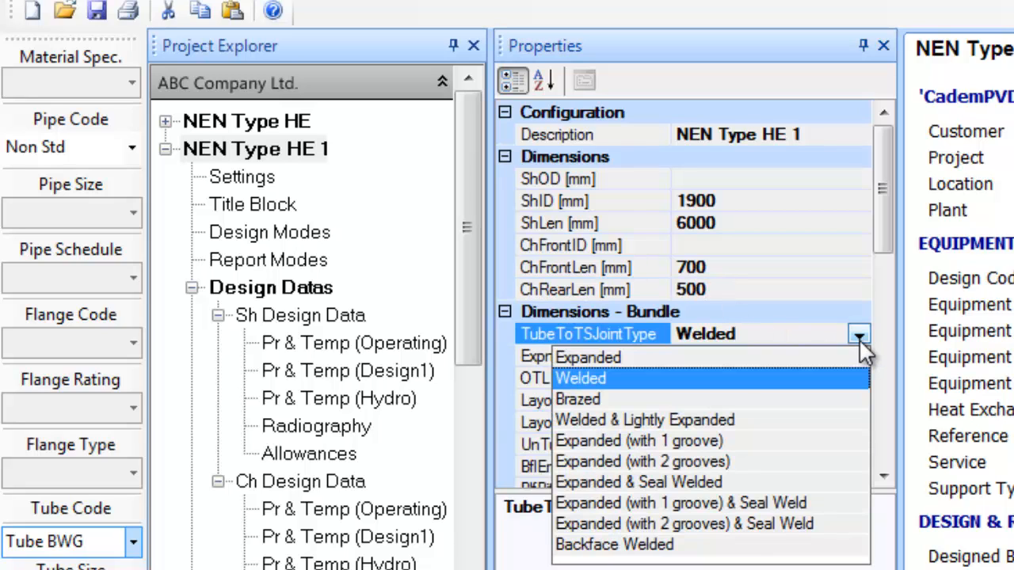
click(804, 524)
click(724, 357)
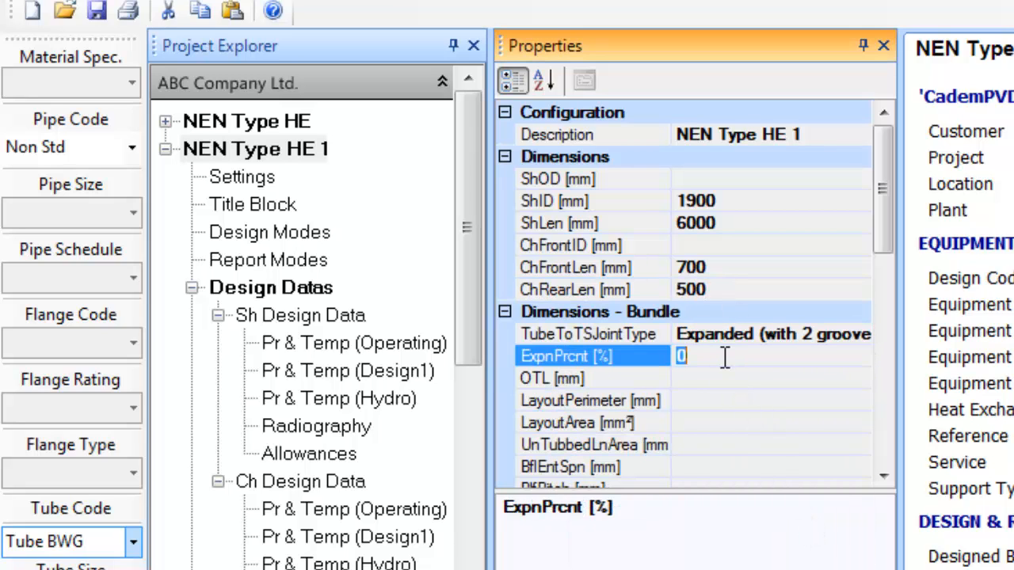
text(80)
click(710, 445)
text(1050)
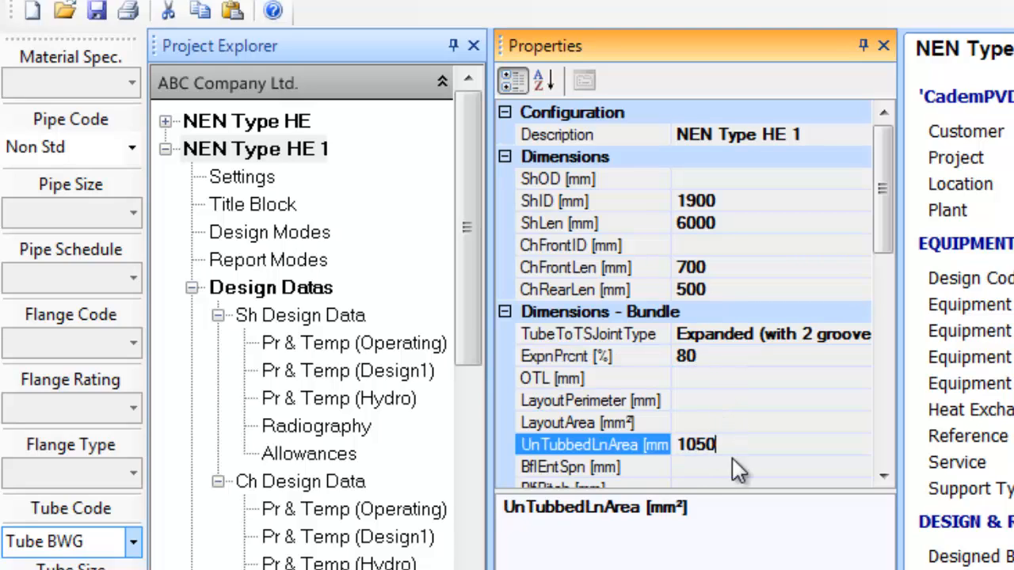
click(733, 468)
text(950)
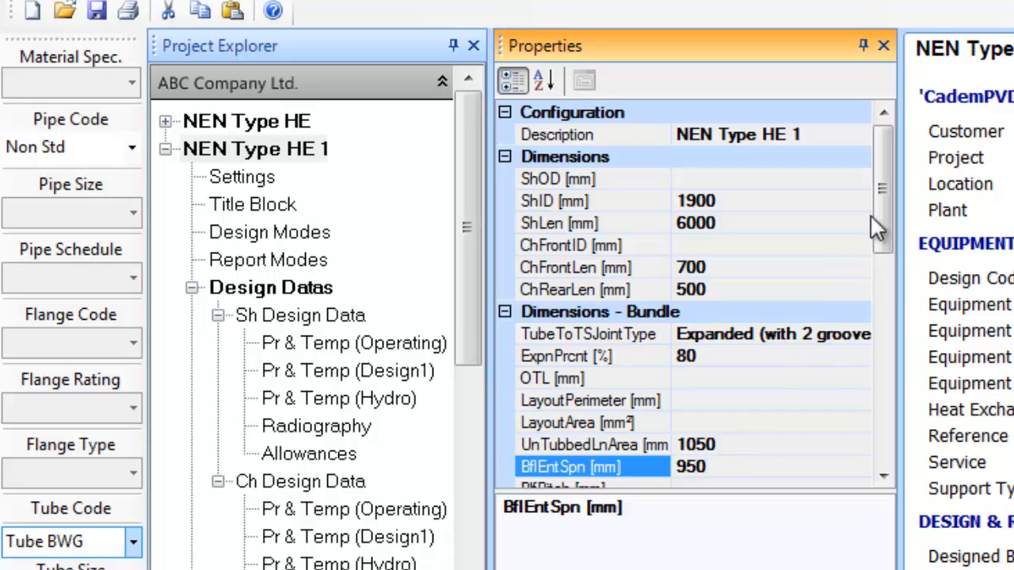
drag(878, 216, 887, 299)
click(752, 290)
text(950)
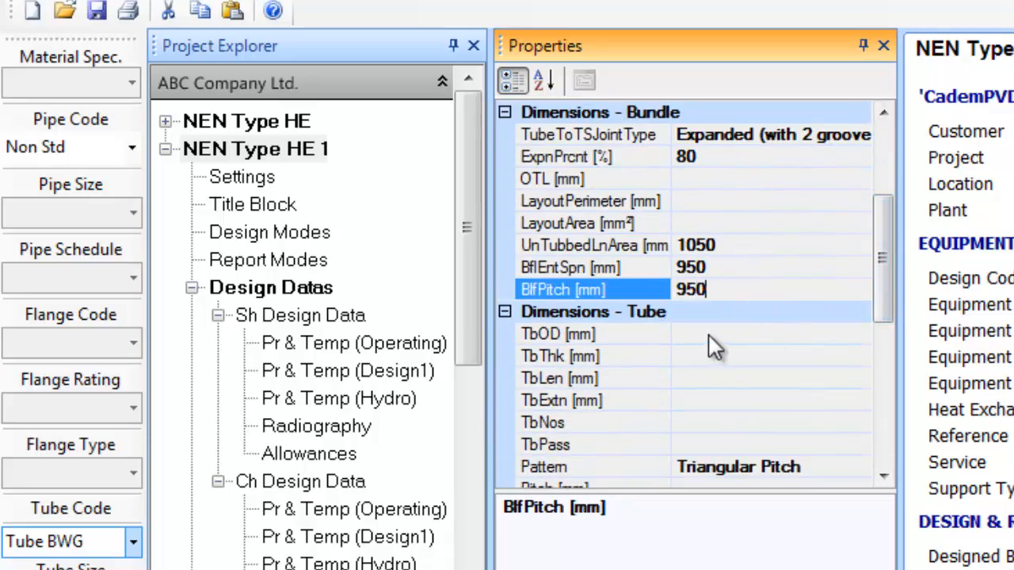
click(705, 337)
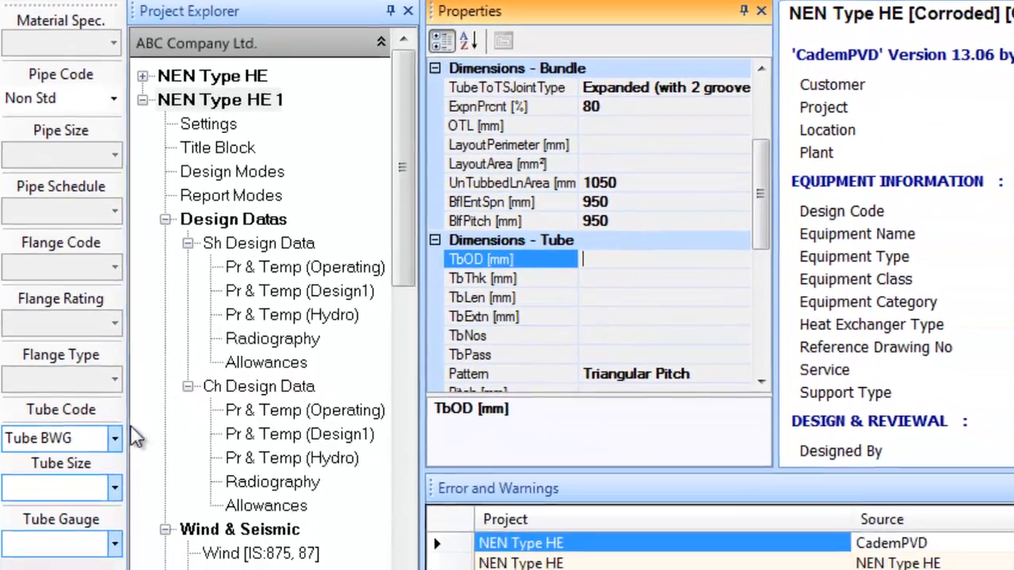
Choose BWG tubes with size 19.05 and 14 BWG gauge
click(115, 438)
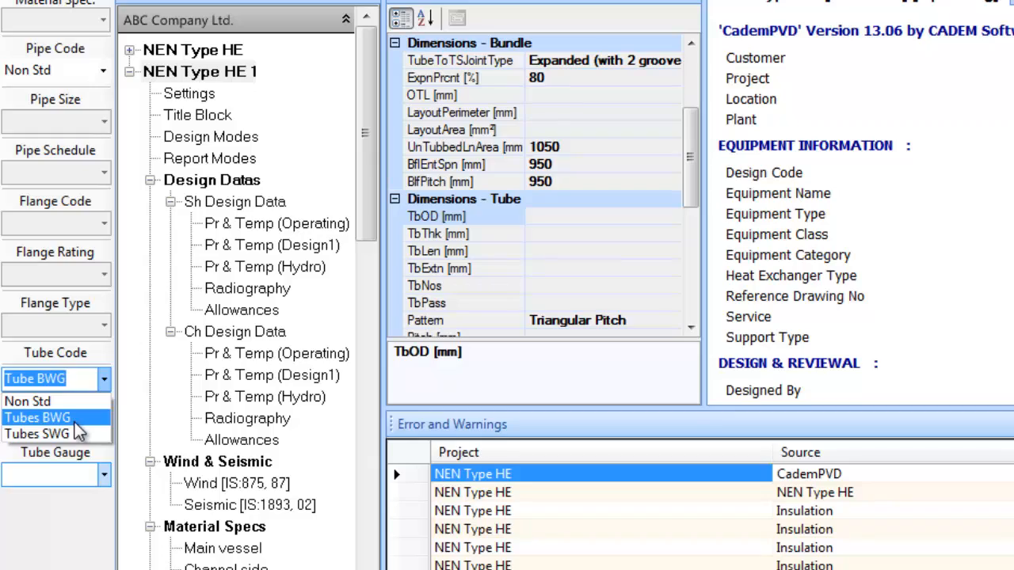
click(77, 420)
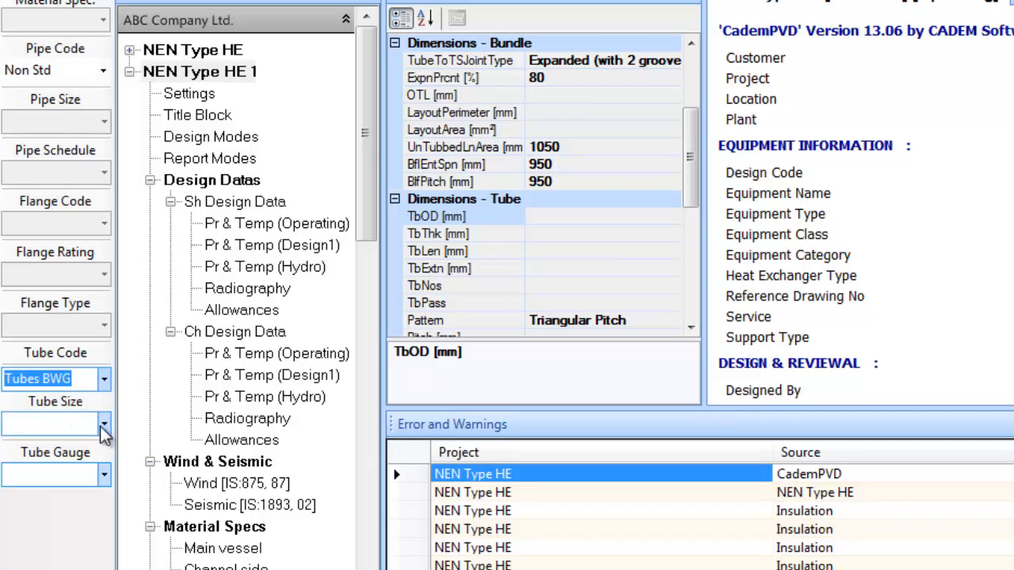
click(105, 425)
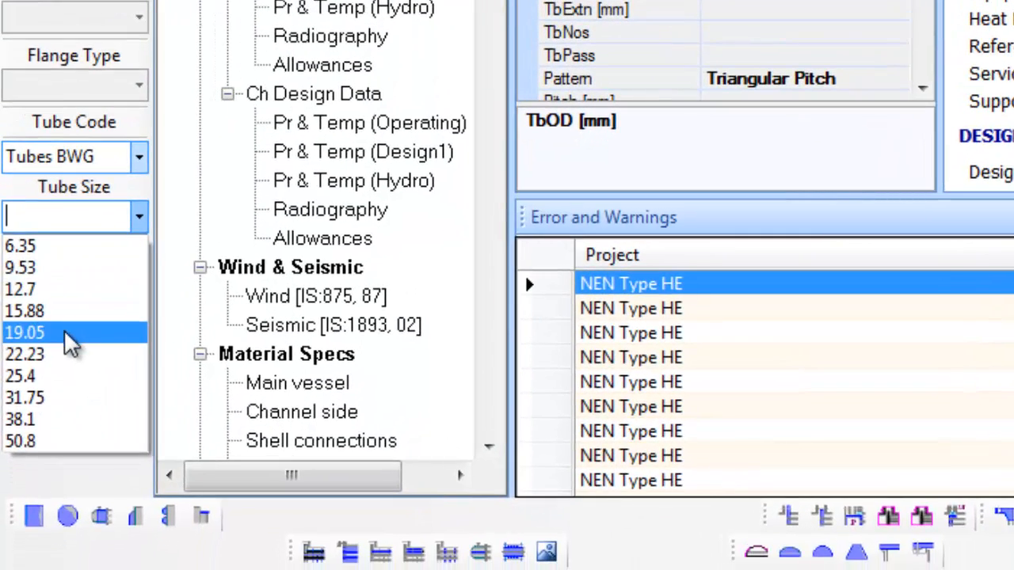
click(70, 350)
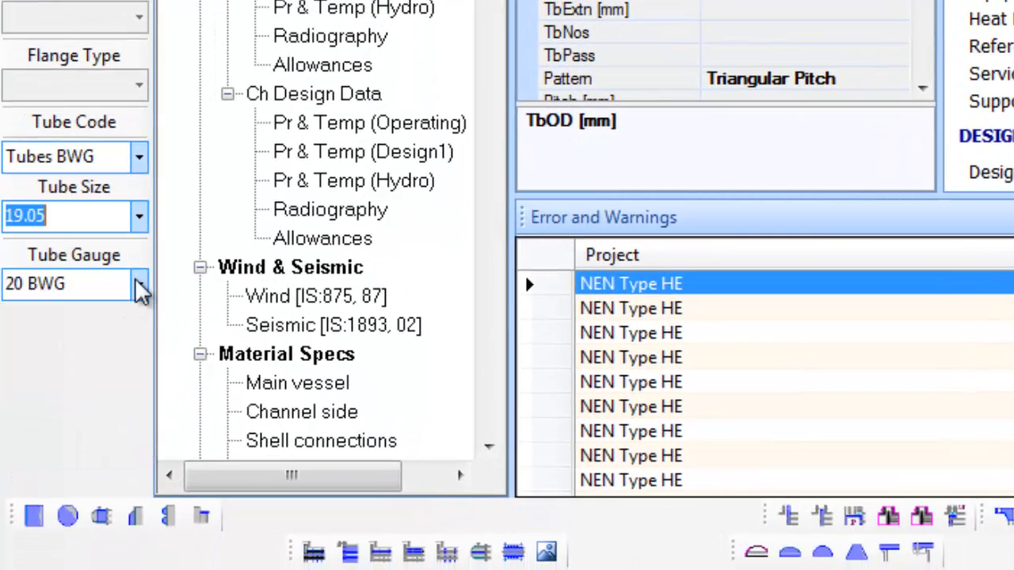
click(136, 303)
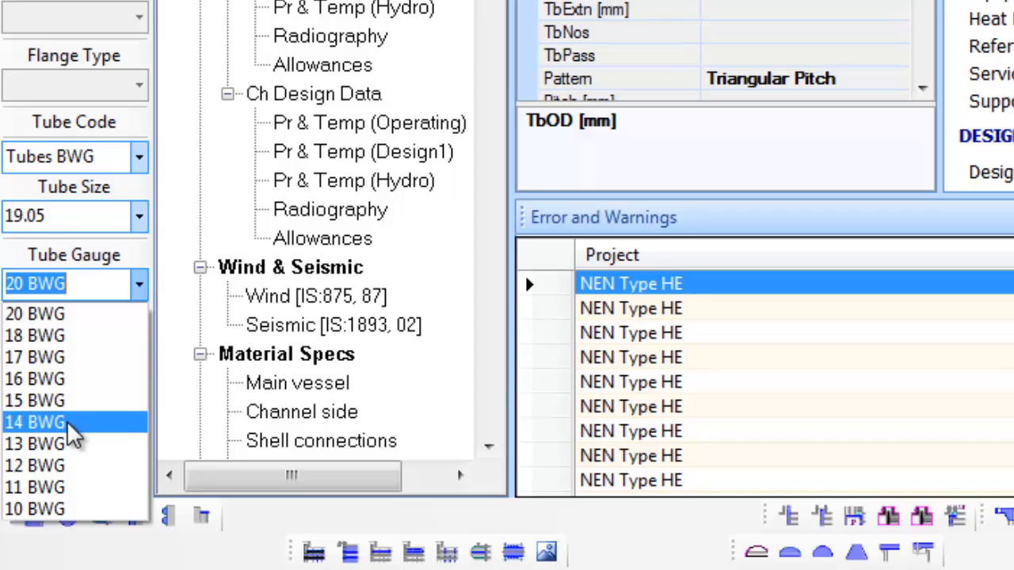
click(70, 422)
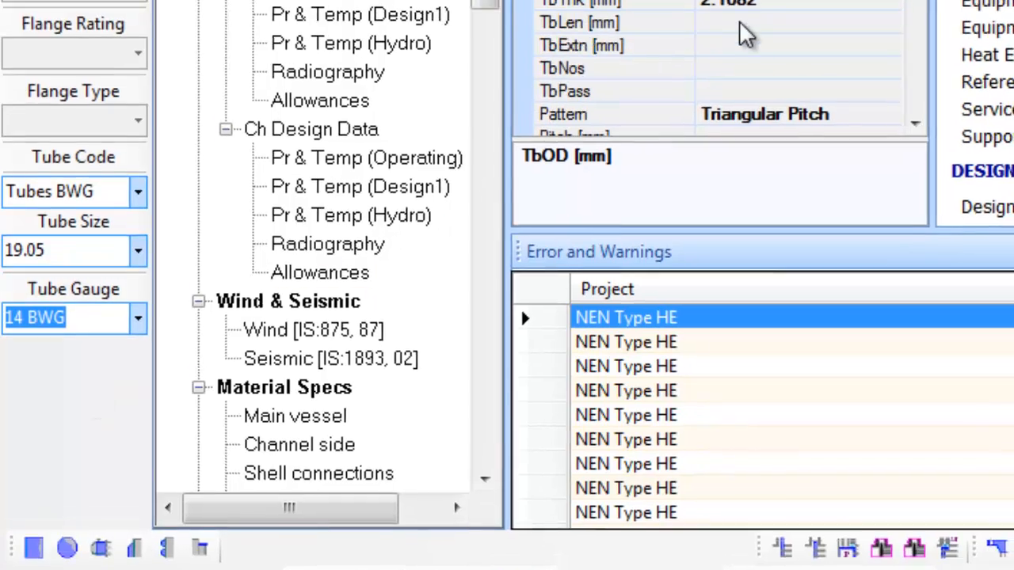
Enter tube length 6000, 3120 tubes and 6 tube passes
click(744, 26)
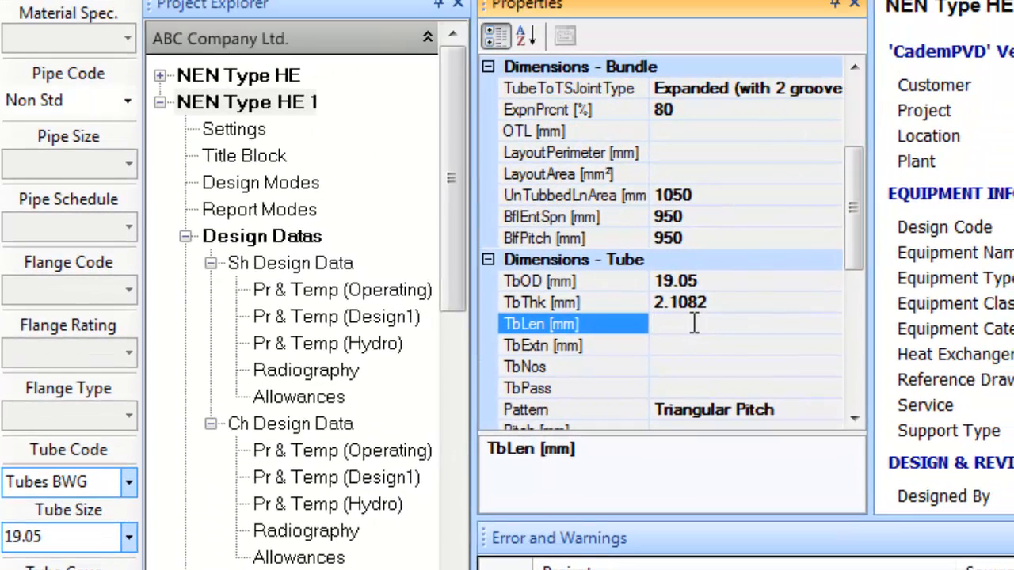
text(6000)
click(684, 364)
text(3120)
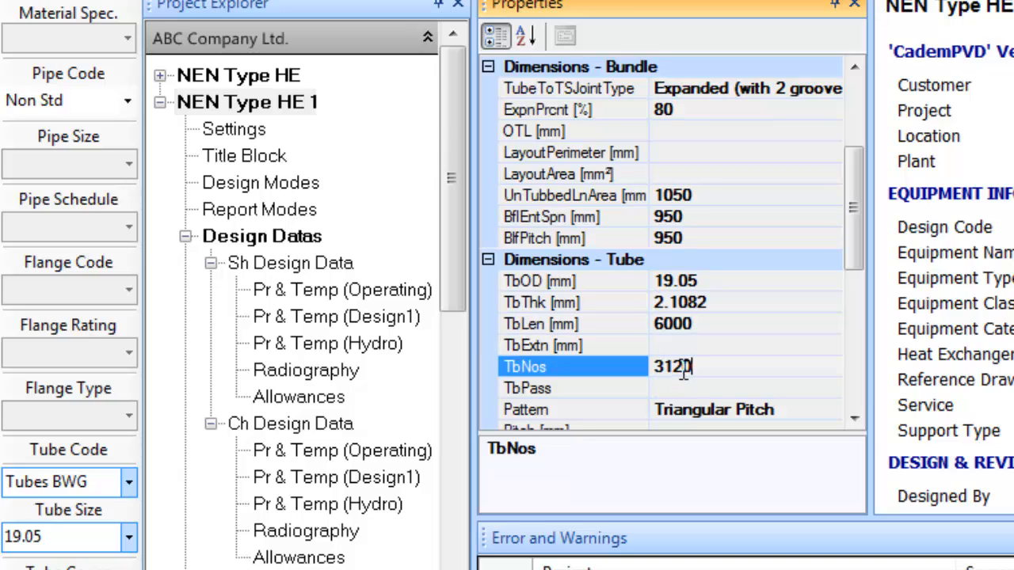
click(681, 387)
text(6)
drag(853, 223, 845, 127)
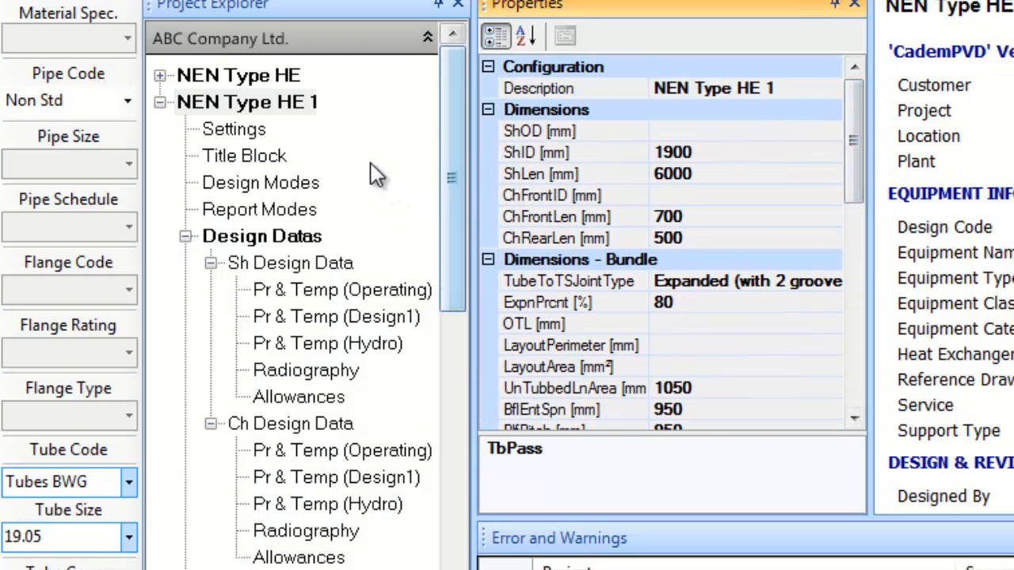
Set the shell operating internal pressure to 3.46/100 and external pressure to FV
click(348, 290)
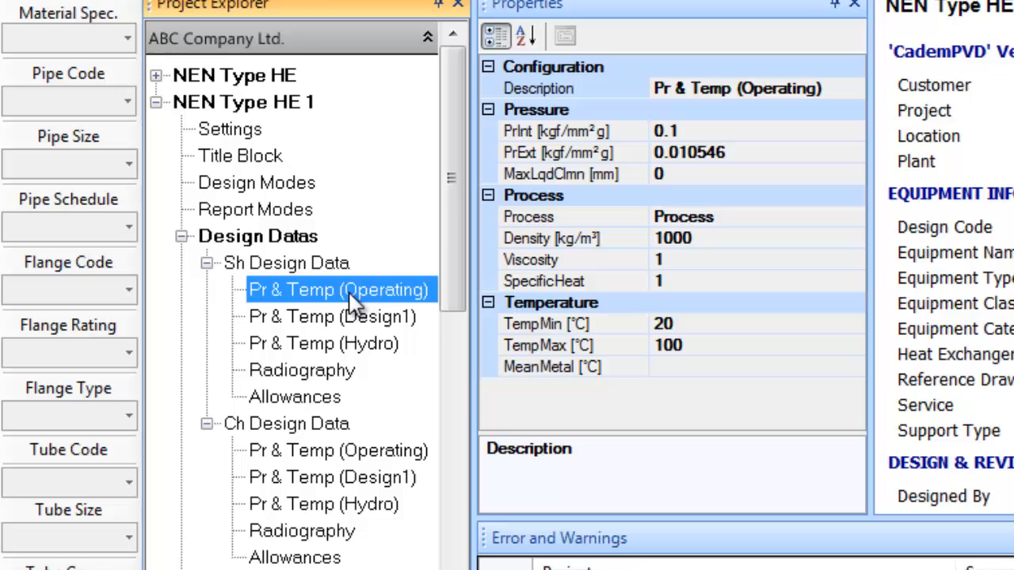
click(686, 132)
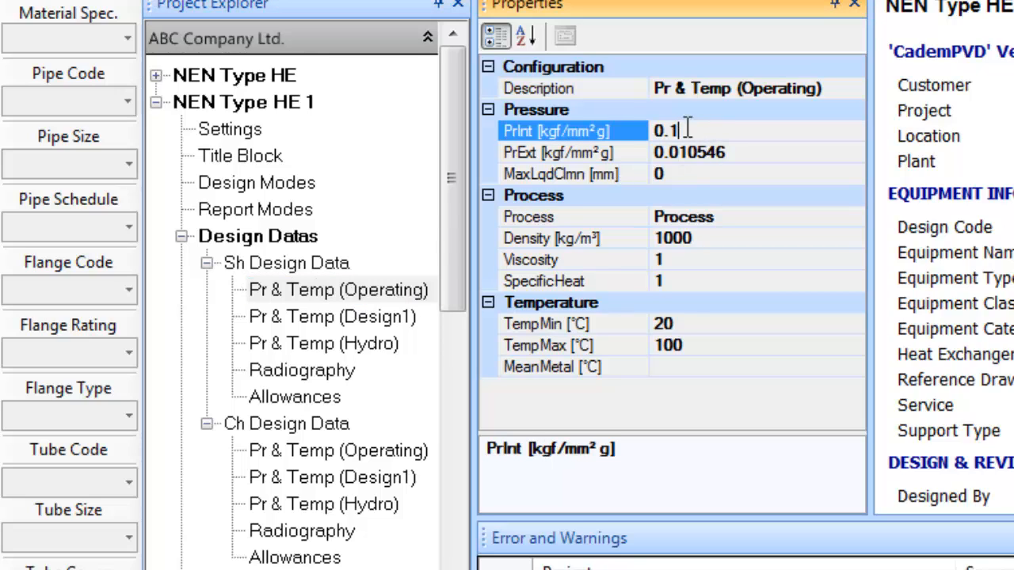
text(3.46/100)
click(750, 152)
text(FV)
Enter Propylene at 548 kg/m³ with operating temperatures -9.2 to 9.2 °C
click(746, 214)
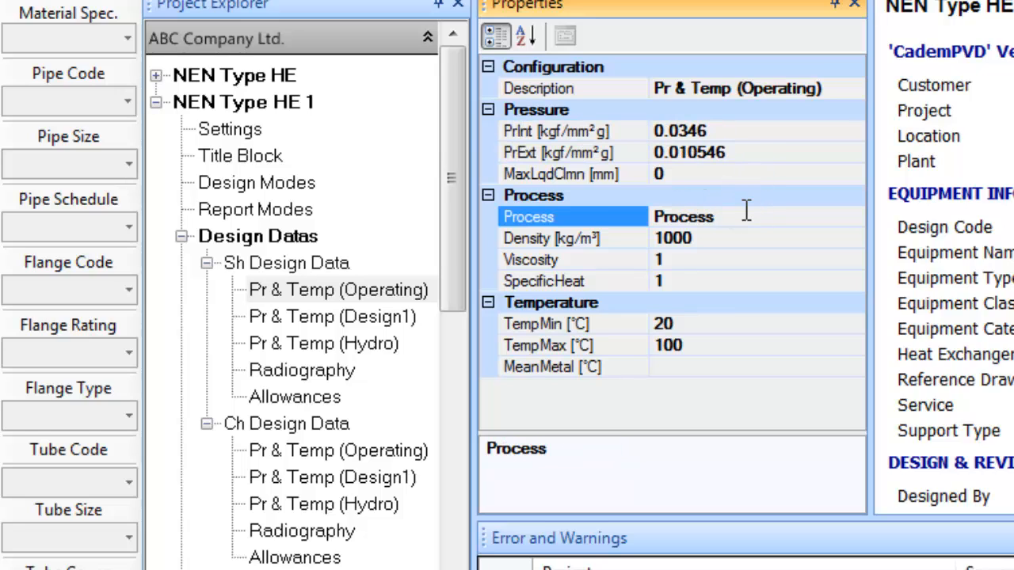
click(586, 215)
text(Propylene)
click(706, 238)
text(548)
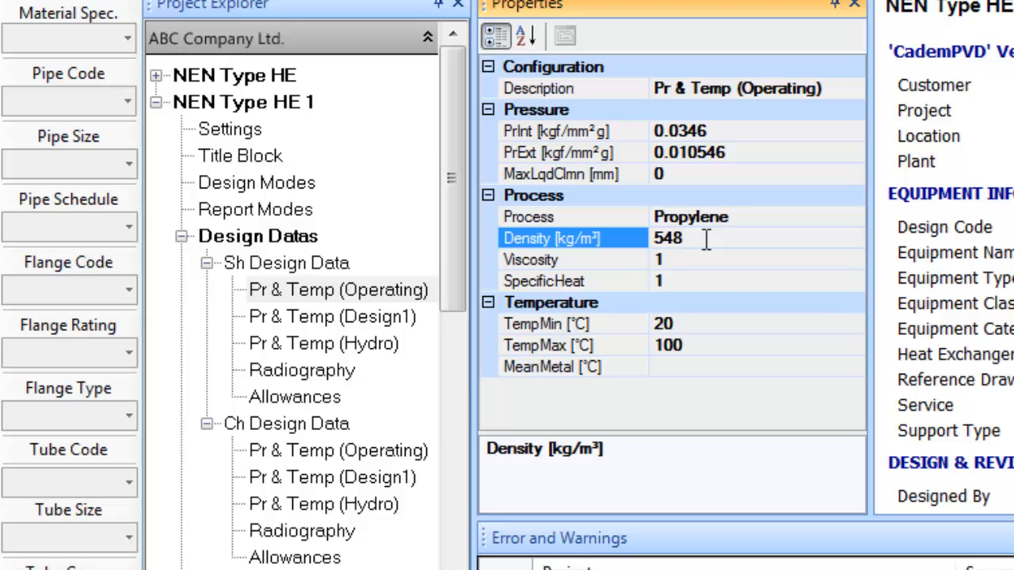
click(727, 322)
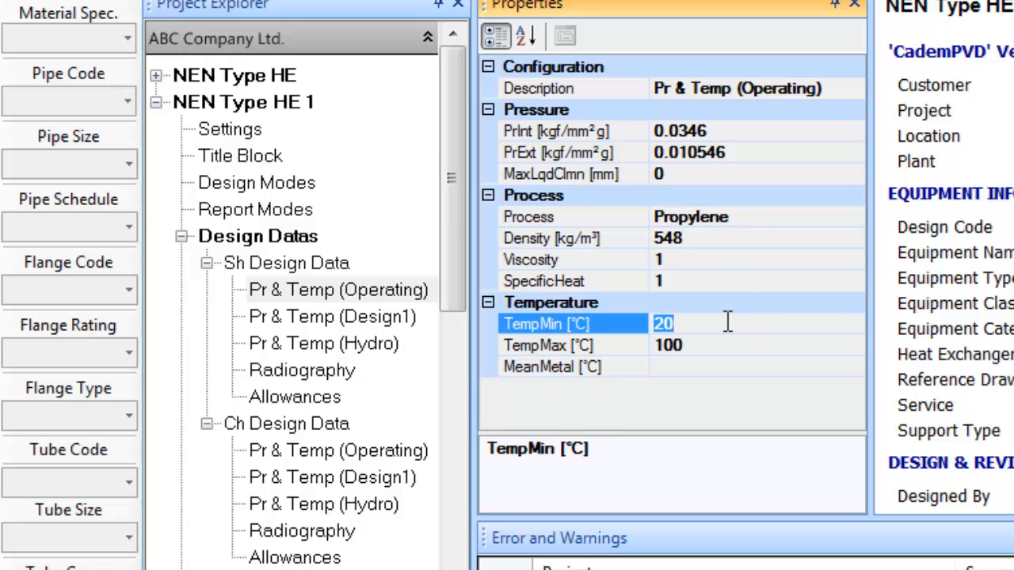
text(-9.)
click(719, 349)
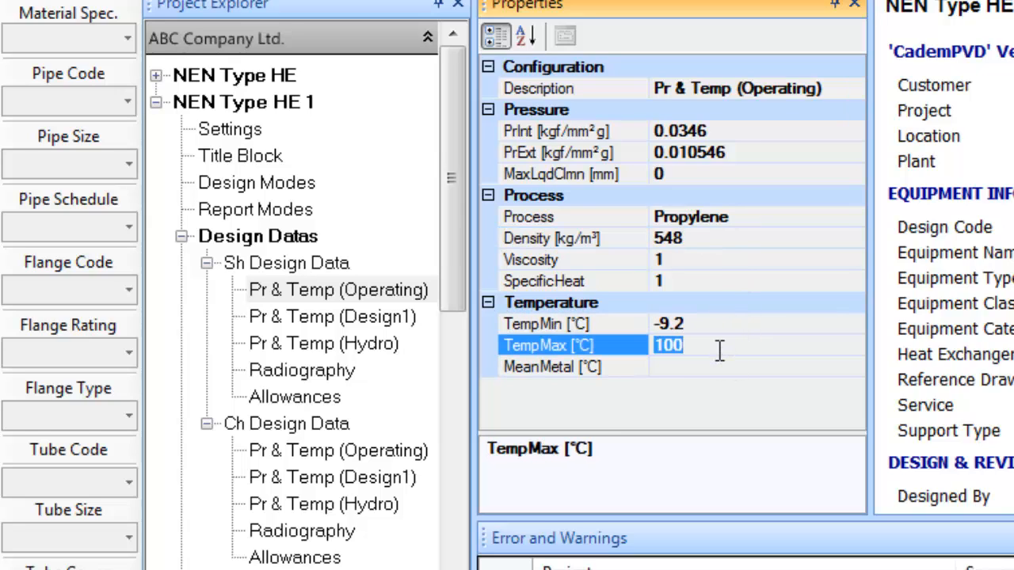
text(9.2)
Set shell Design1 pressures to 21/100 internal and FV external, temperatures -15 to 120 °C
click(400, 318)
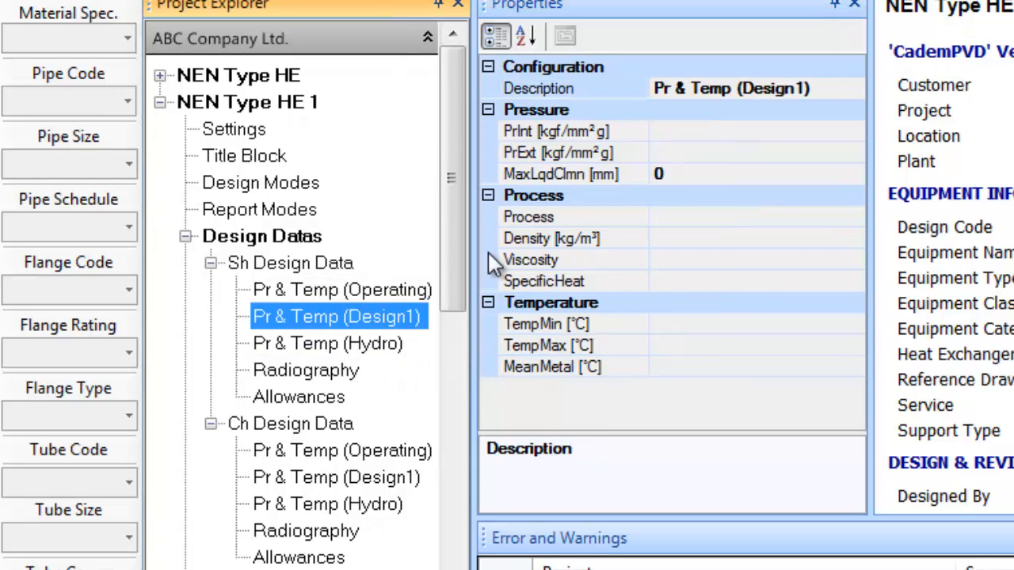
click(733, 130)
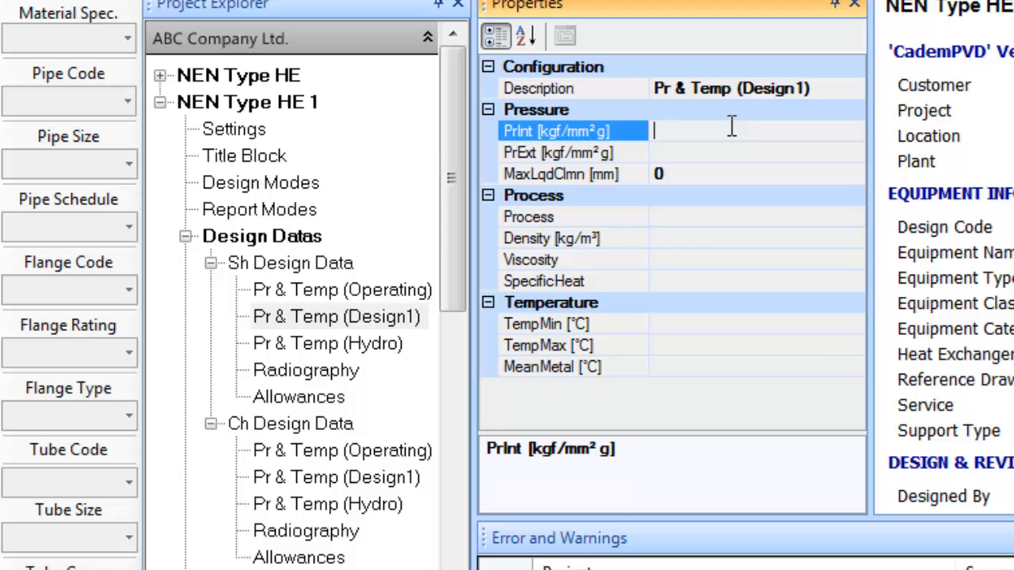
text(21/100)
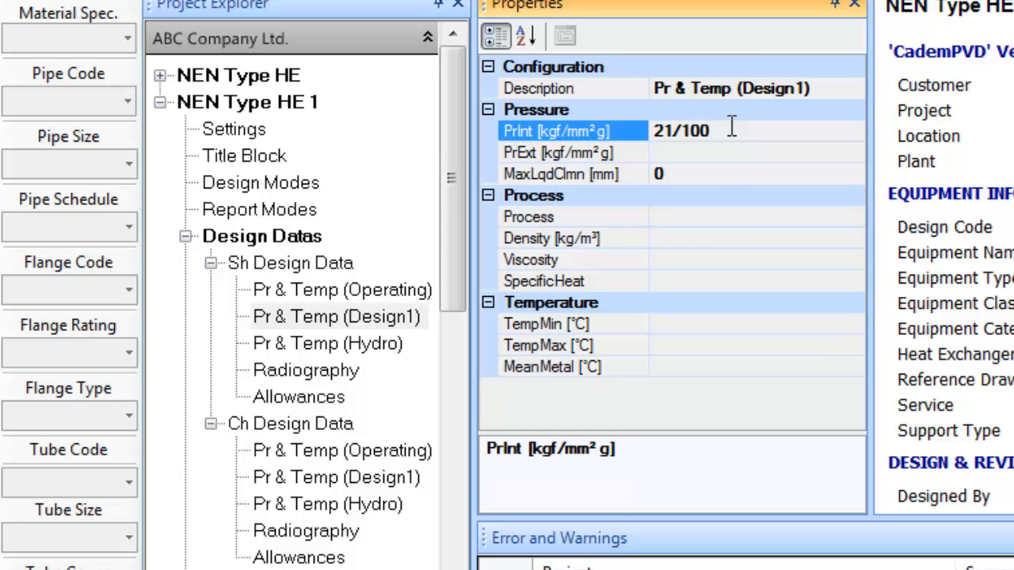
click(722, 154)
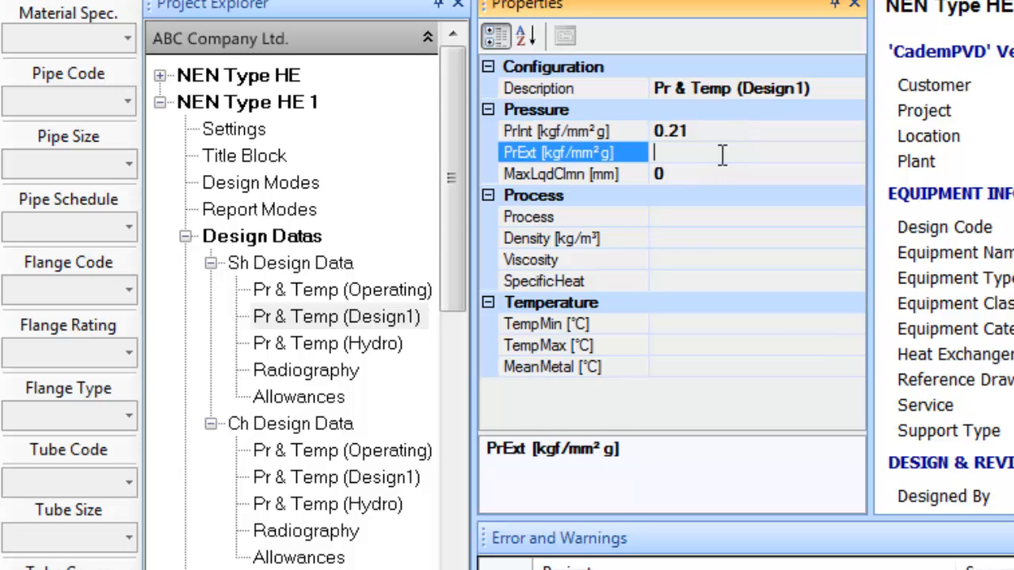
text(FV)
click(687, 324)
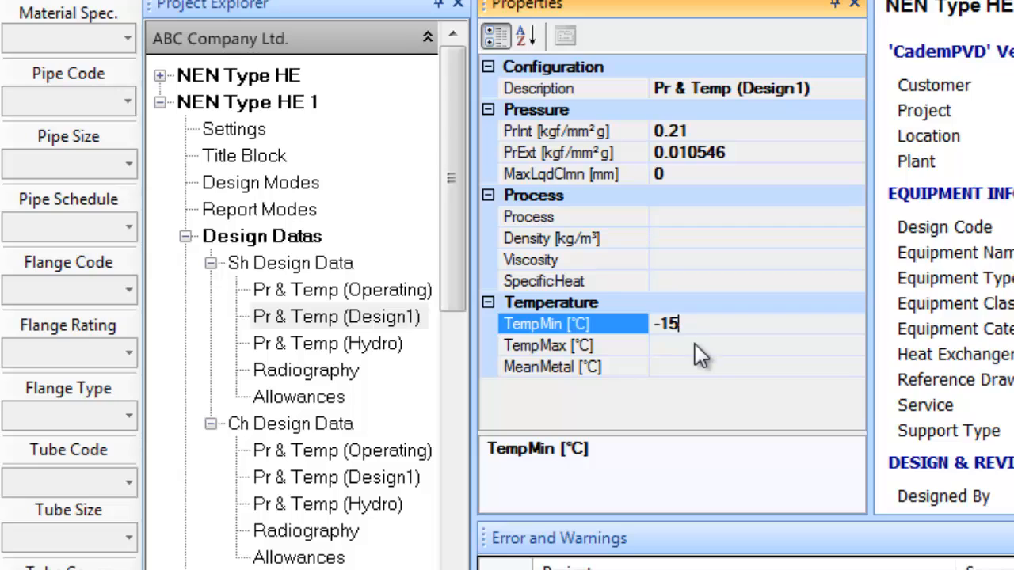
click(697, 346)
text(120)
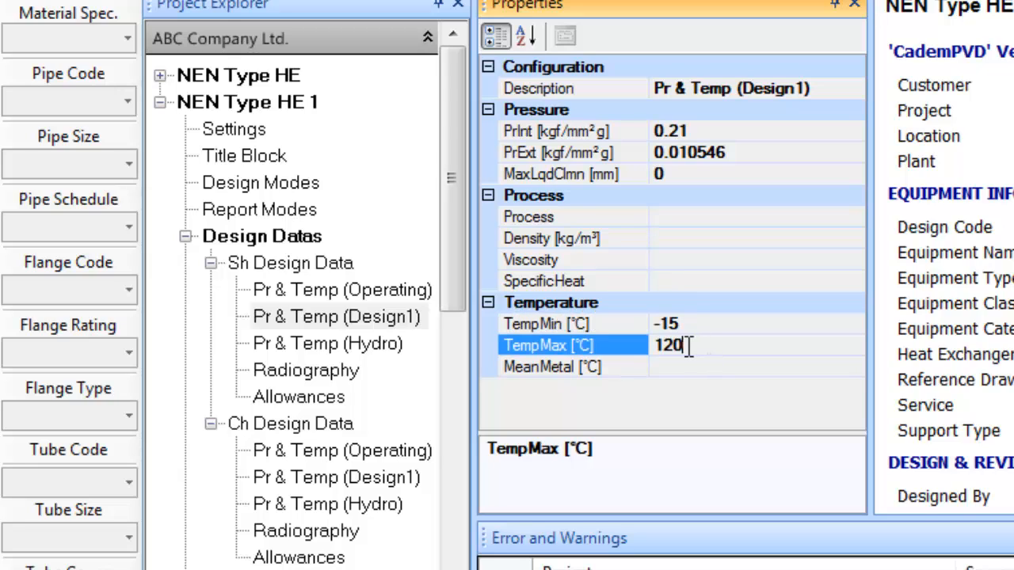
Set shell-side nozzle and shell radiography to Full
click(333, 371)
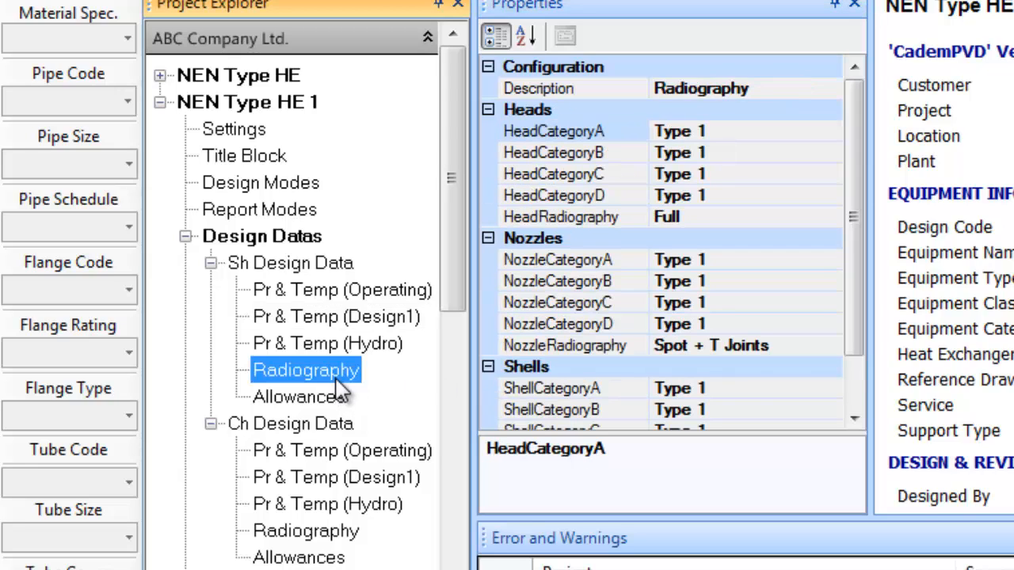
click(832, 346)
click(834, 348)
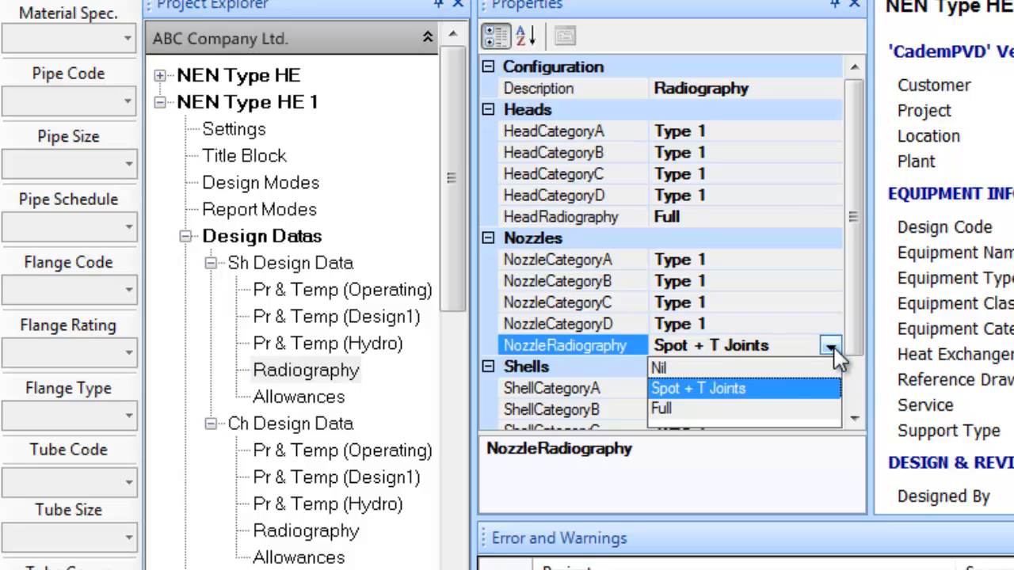
click(714, 406)
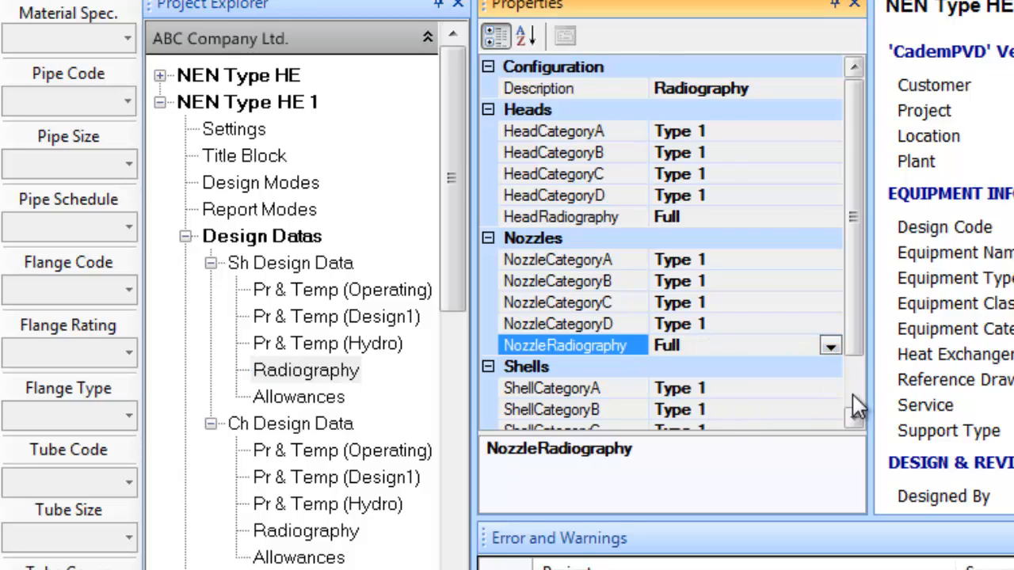
scroll(851, 407, down, 1)
click(830, 411)
click(829, 413)
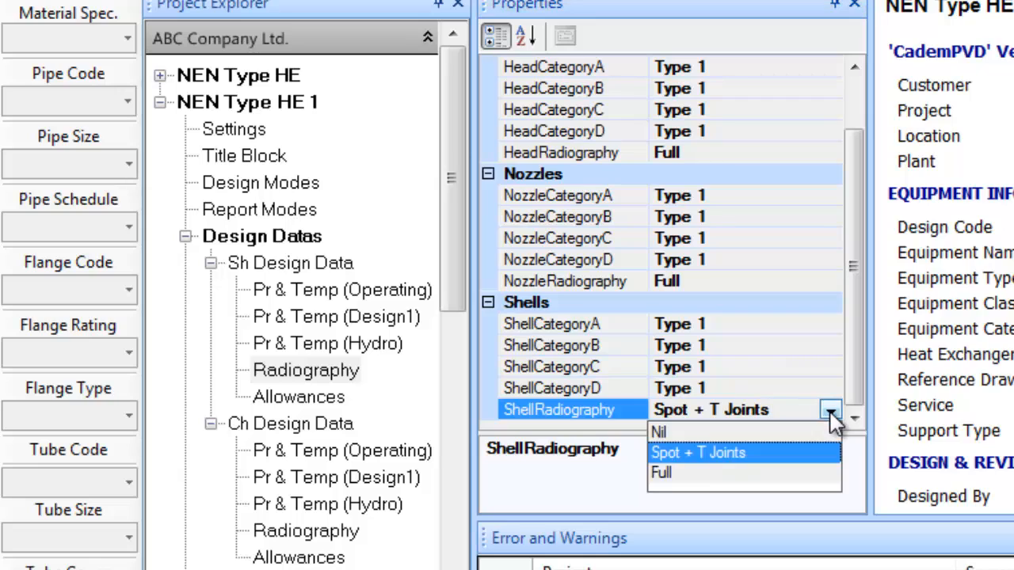
click(695, 473)
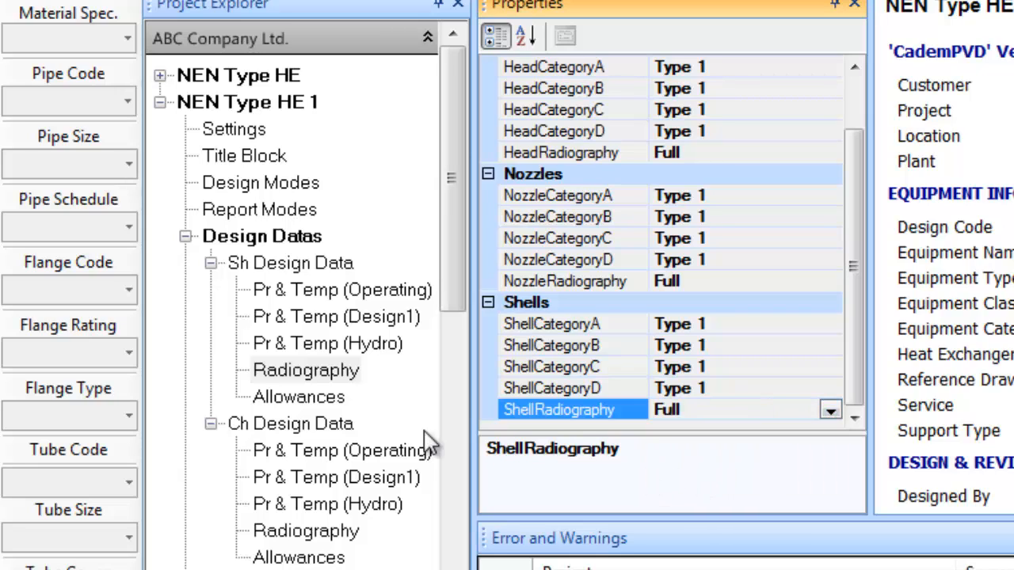
Give the shell side a 3 mm internal corrosion allowance
click(332, 400)
click(698, 131)
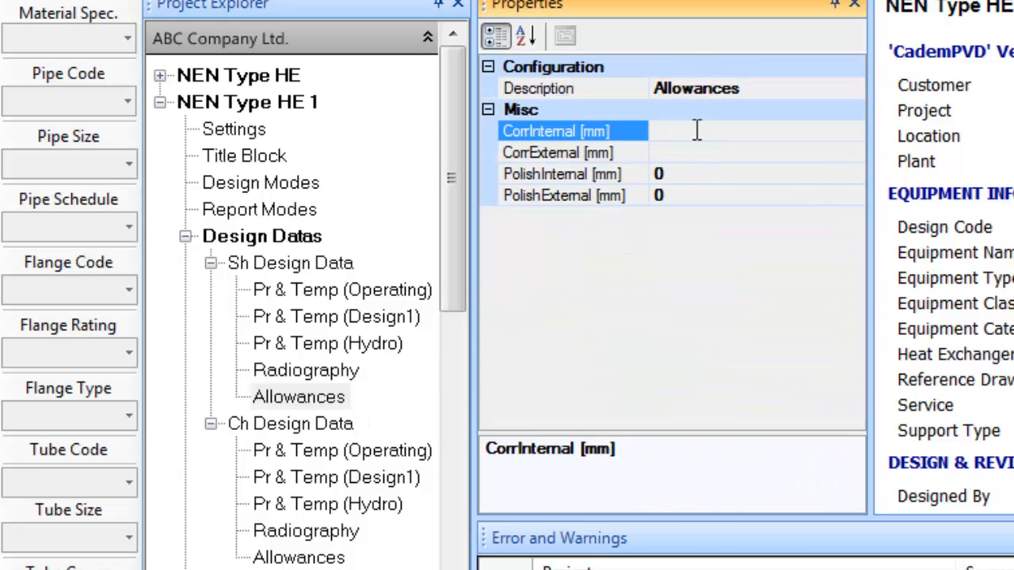
text(3)
Set the channel operating internal pressure to 11.5/100 and external pressure to FV
click(369, 476)
click(373, 452)
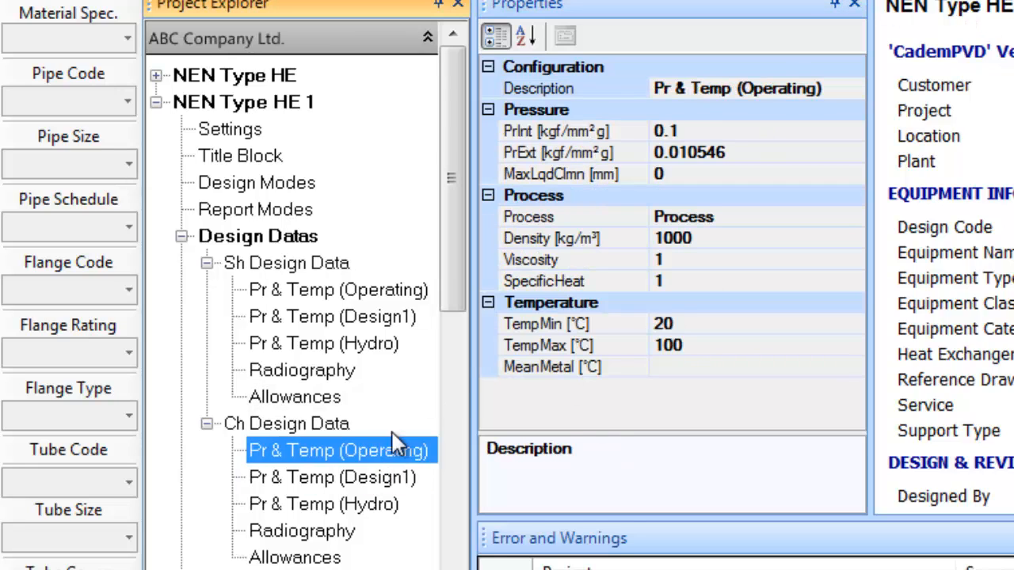
click(706, 131)
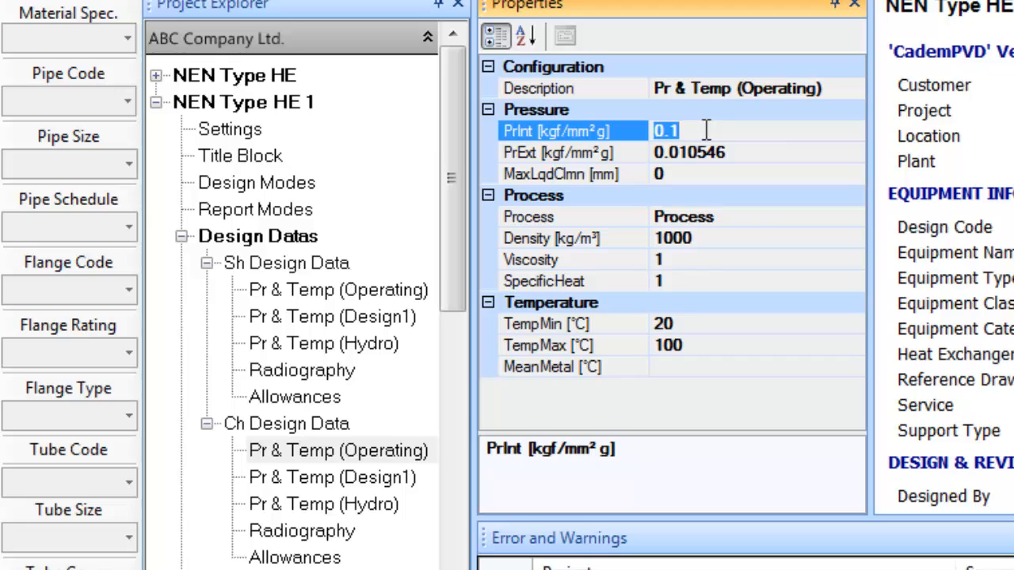
text(11.5/100)
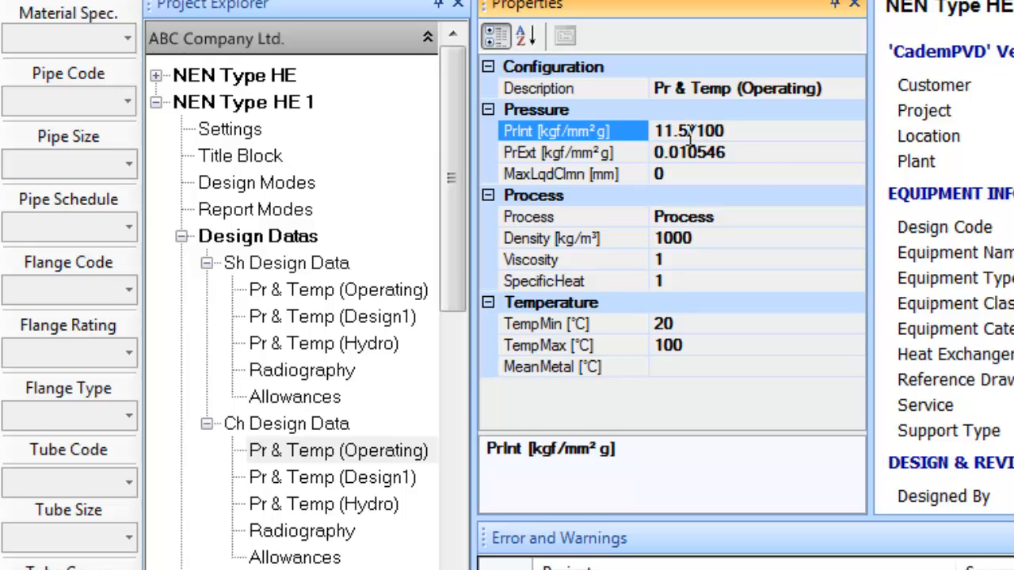
click(747, 152)
double_click(747, 152)
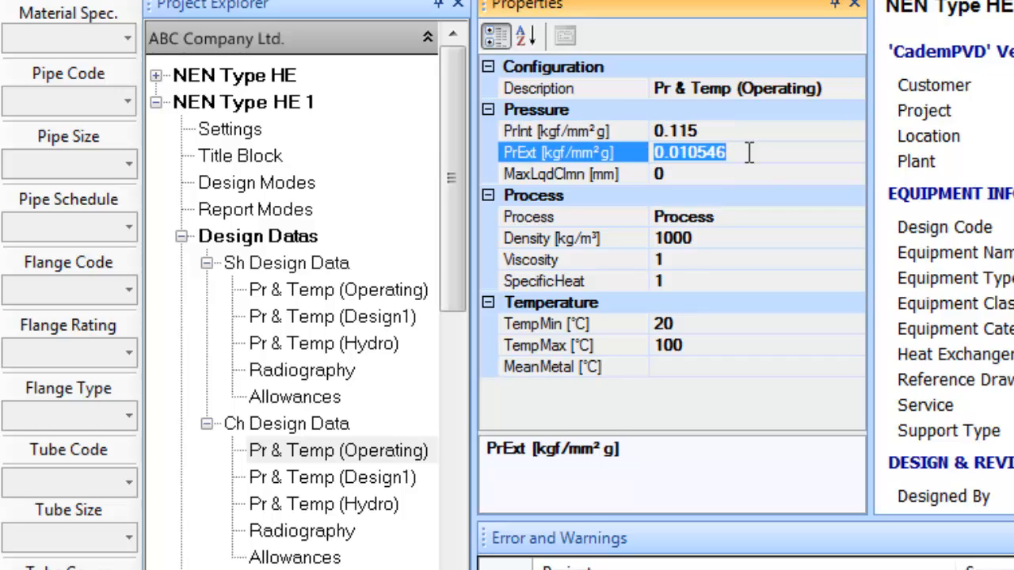
text(FV)
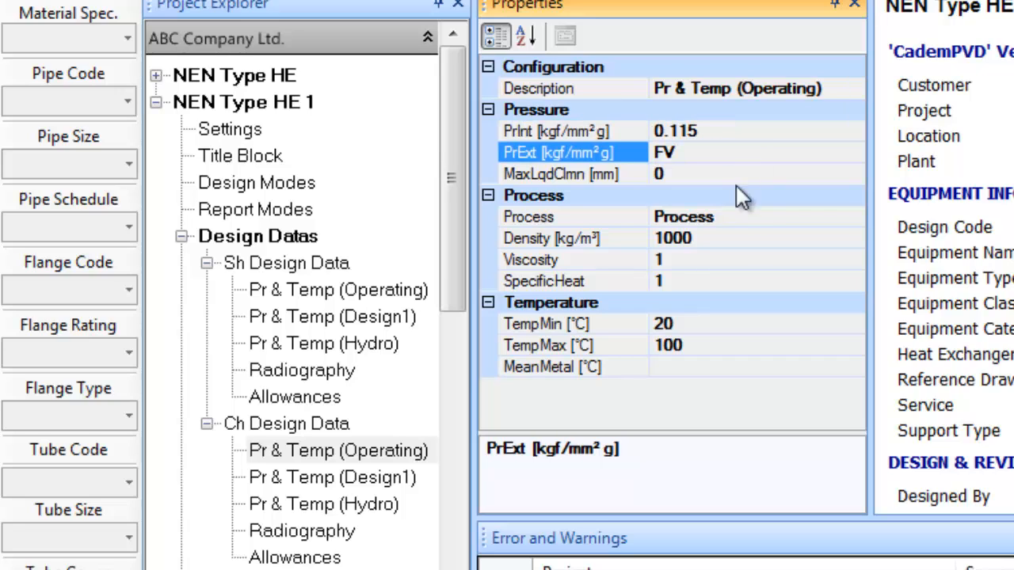
Enter Ethylene Glycol at 1040 kg/m³ with operating temperatures -6 to 3 °C
click(732, 217)
drag(732, 217, 571, 218)
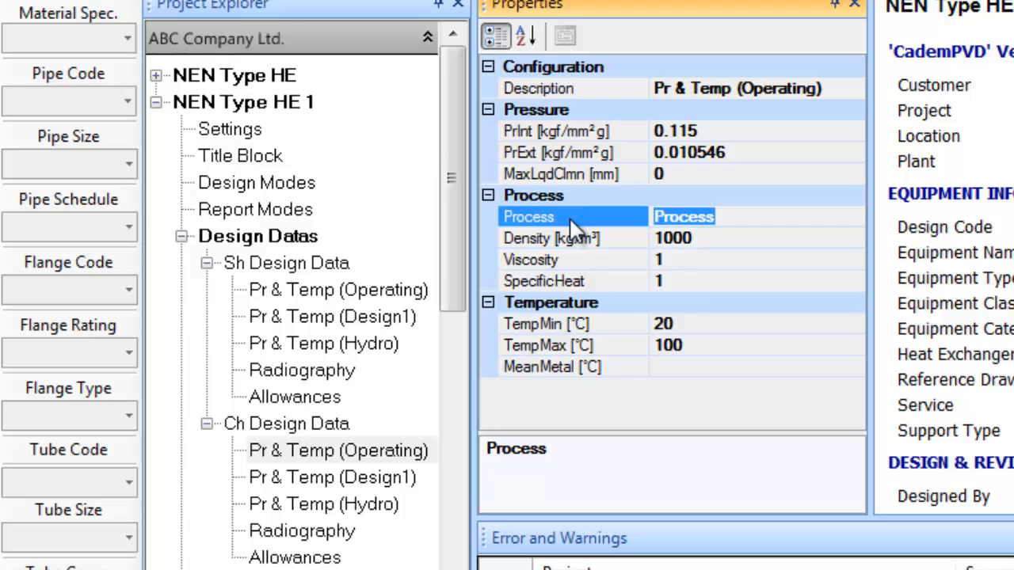
text(Et)
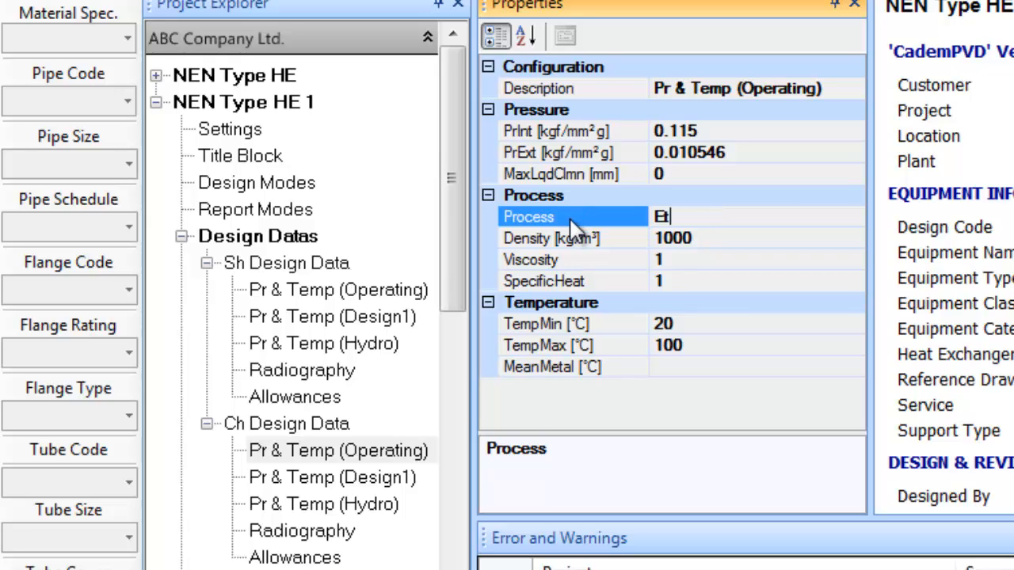
text(hylene Glycol)
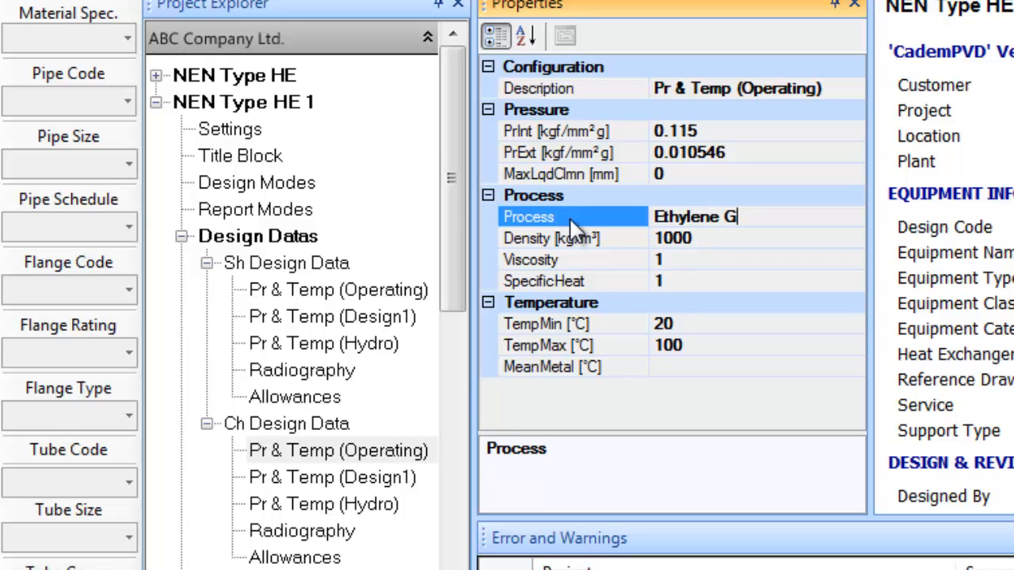
click(703, 239)
text(10)
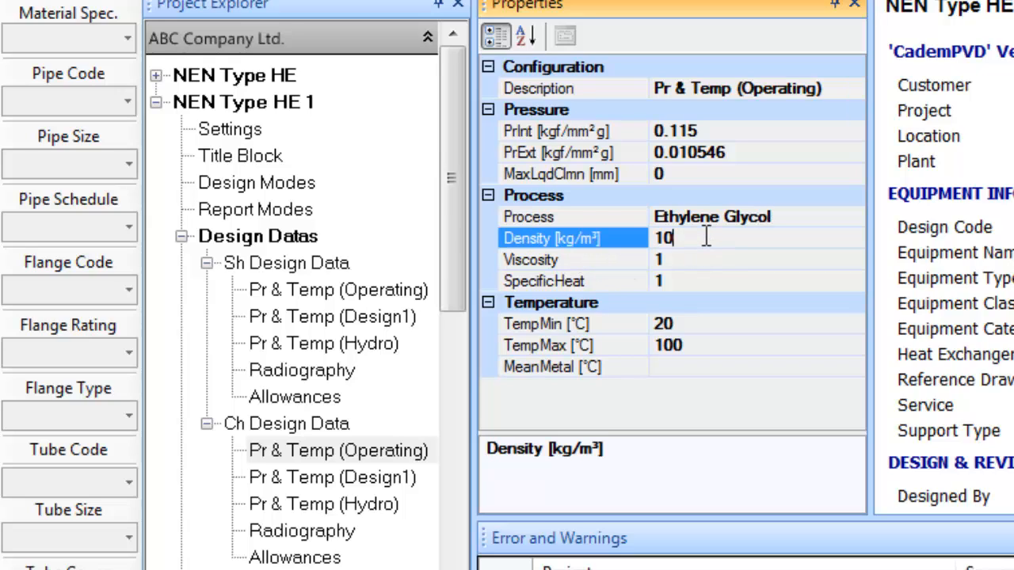
text(40)
click(705, 329)
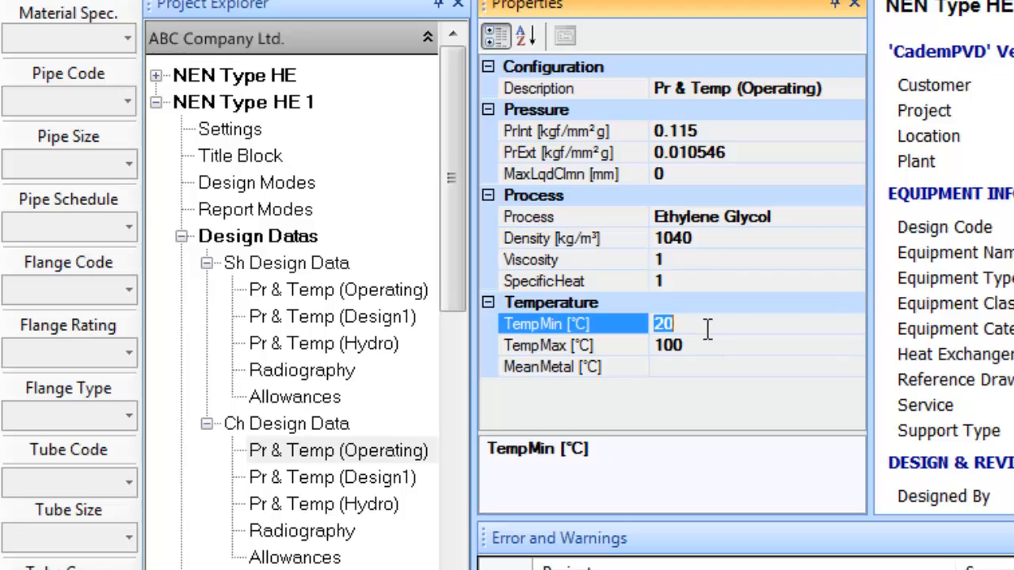
text(-6)
click(732, 344)
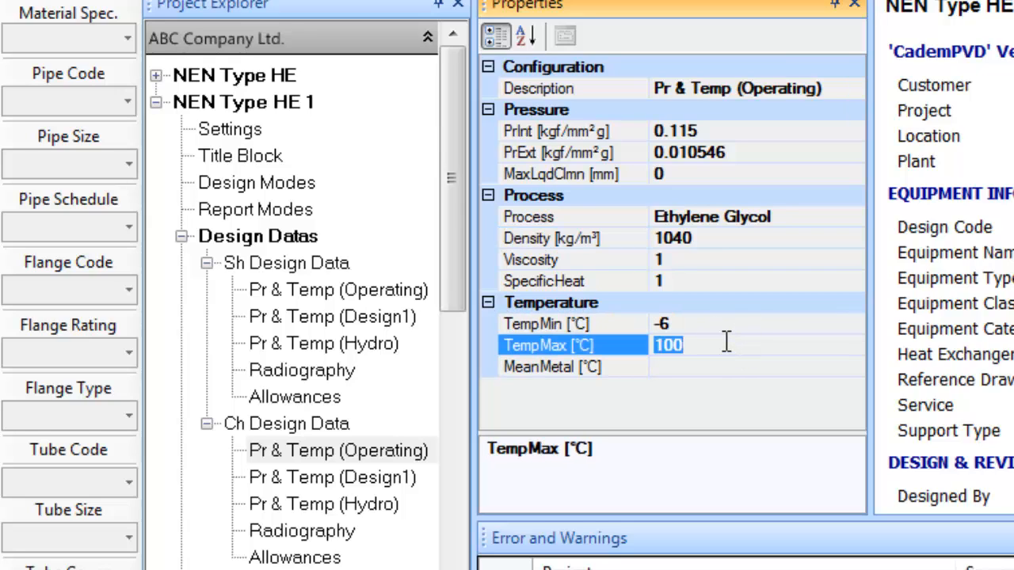
text(3)
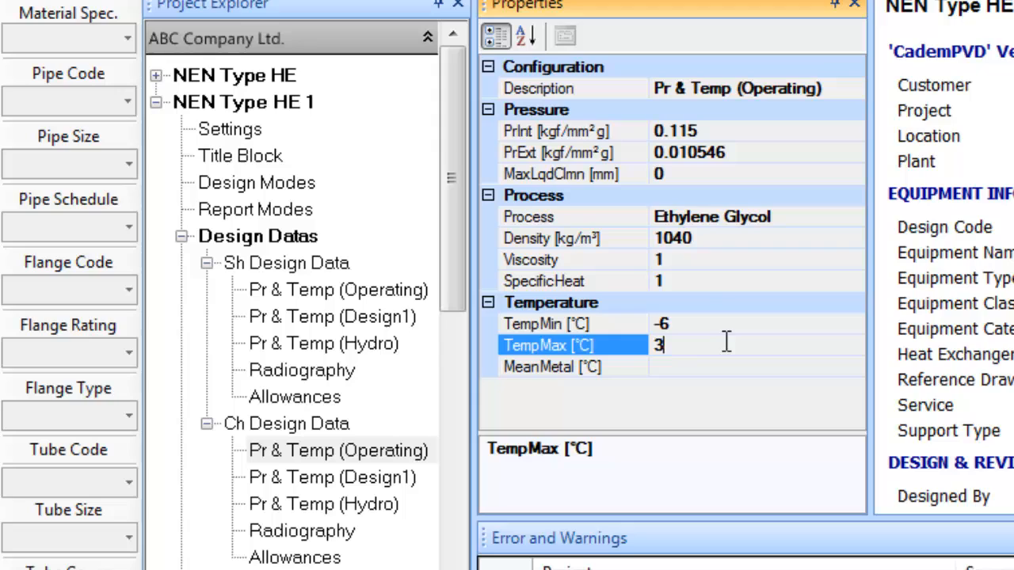
click(372, 484)
Set channel Design1 pressures to 17.5/100 internal and FV external, maximum temperature 120 °C
click(699, 131)
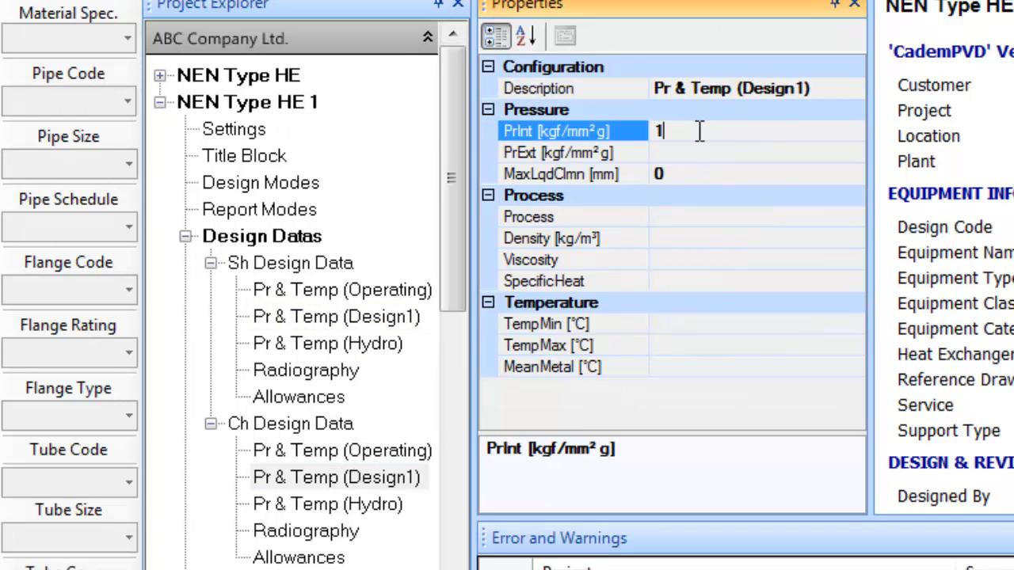
text(17.5/100)
click(692, 153)
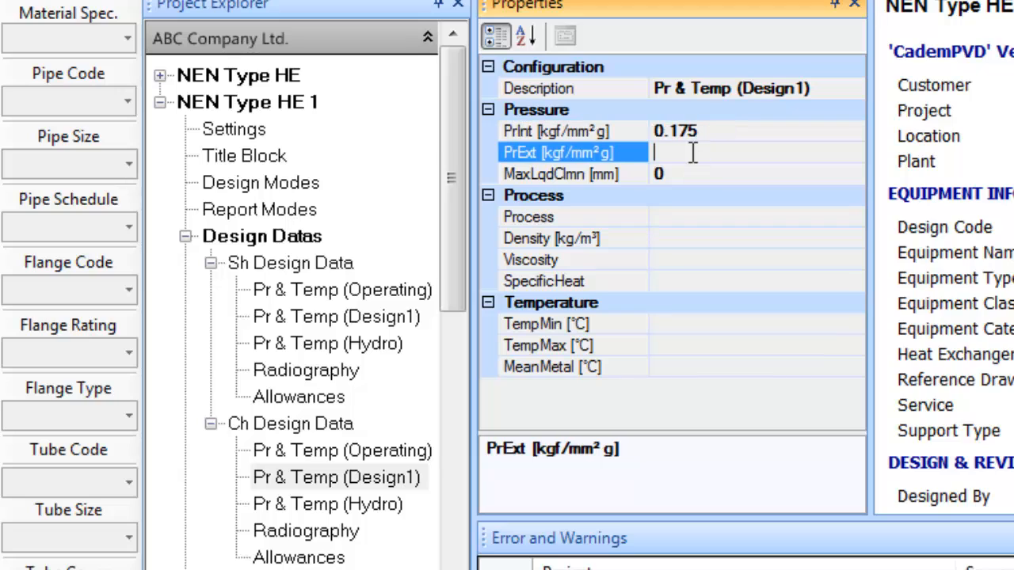
text(FV)
click(689, 217)
click(688, 321)
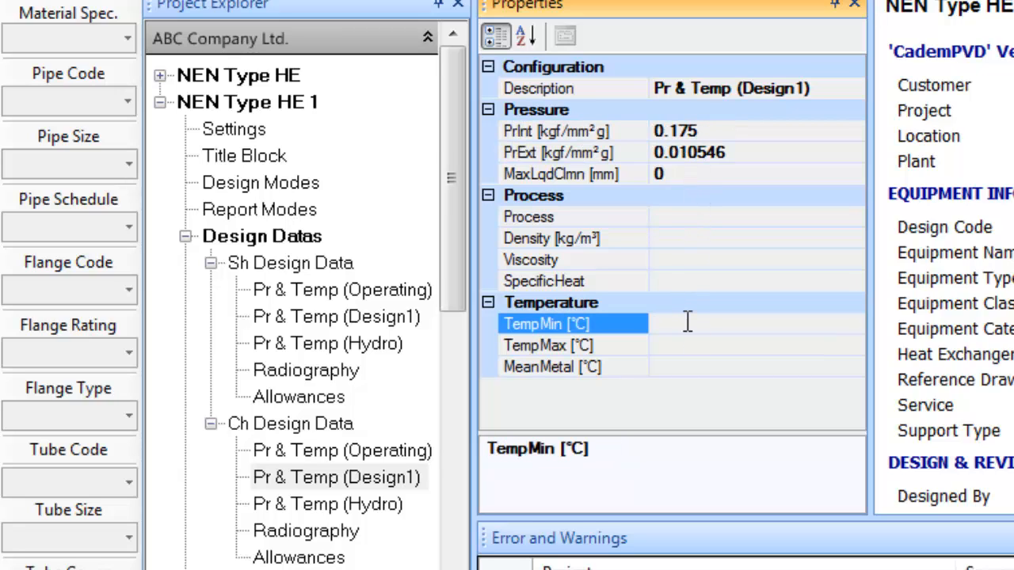
click(679, 352)
text(120)
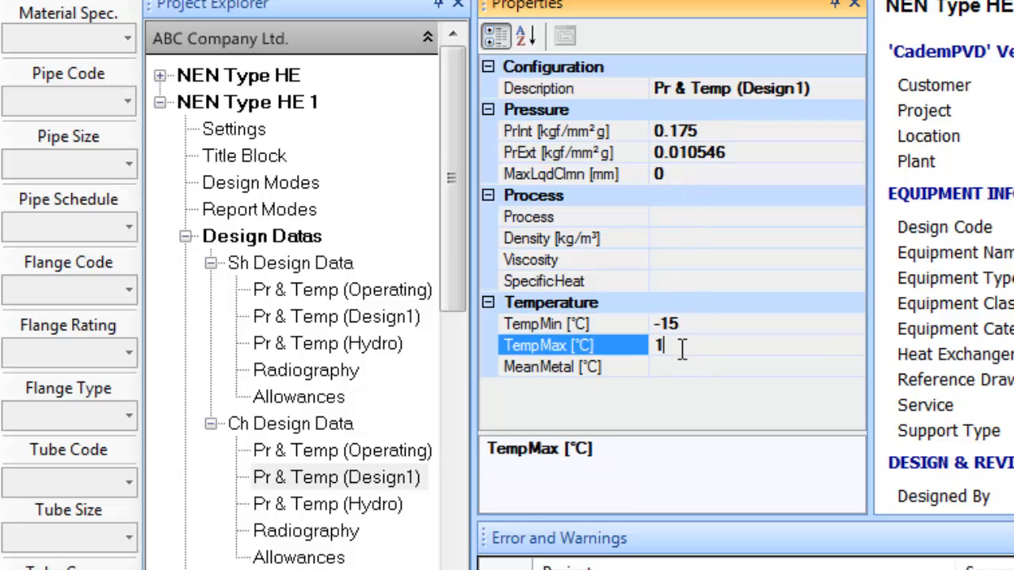
Set channel-side nozzle and shell radiography to Full
click(349, 534)
click(819, 345)
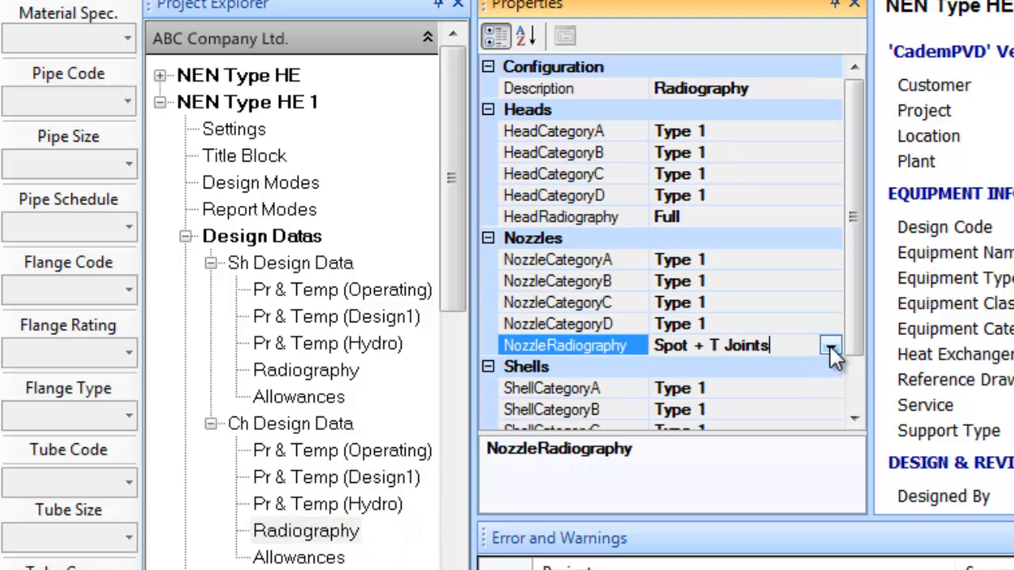
click(829, 346)
click(712, 405)
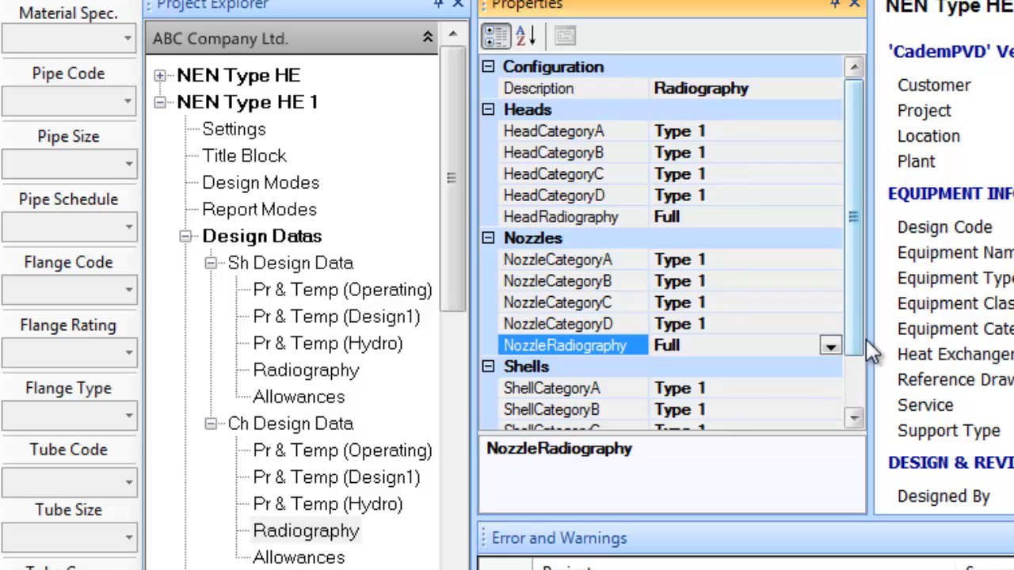
drag(864, 342, 862, 397)
click(822, 409)
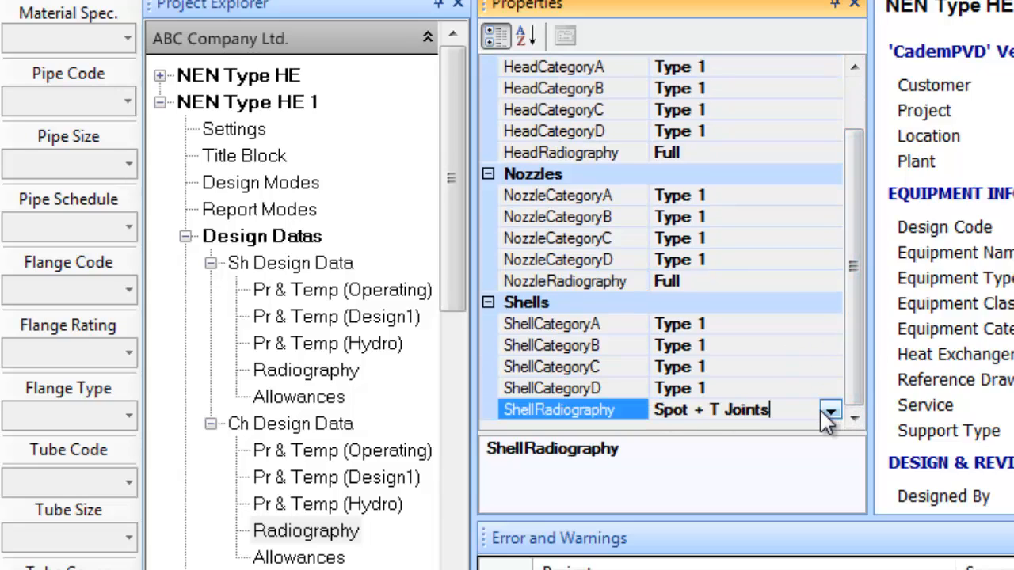
click(830, 410)
click(666, 473)
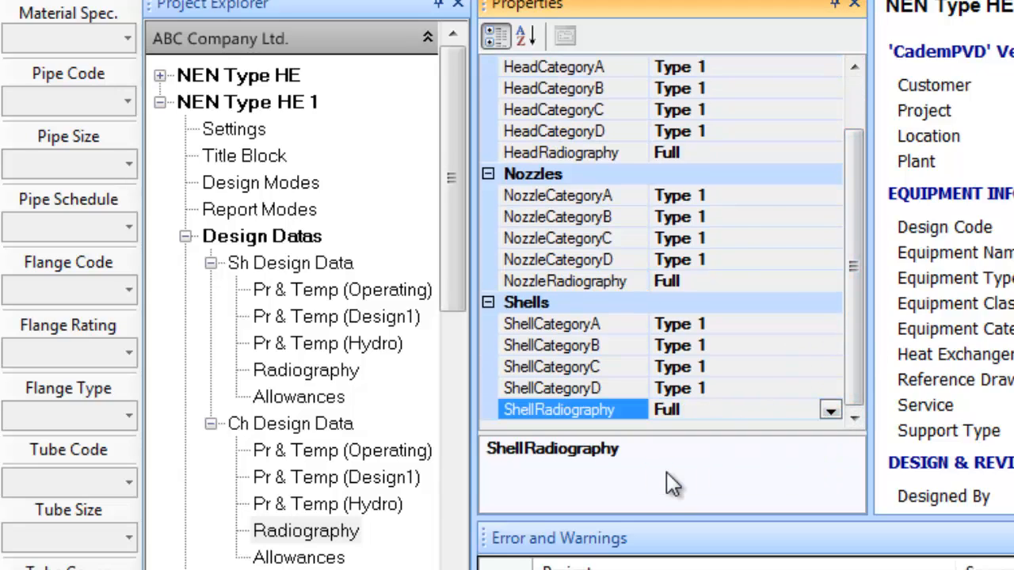
Give the channel side a 3 mm internal corrosion allowance
click(300, 558)
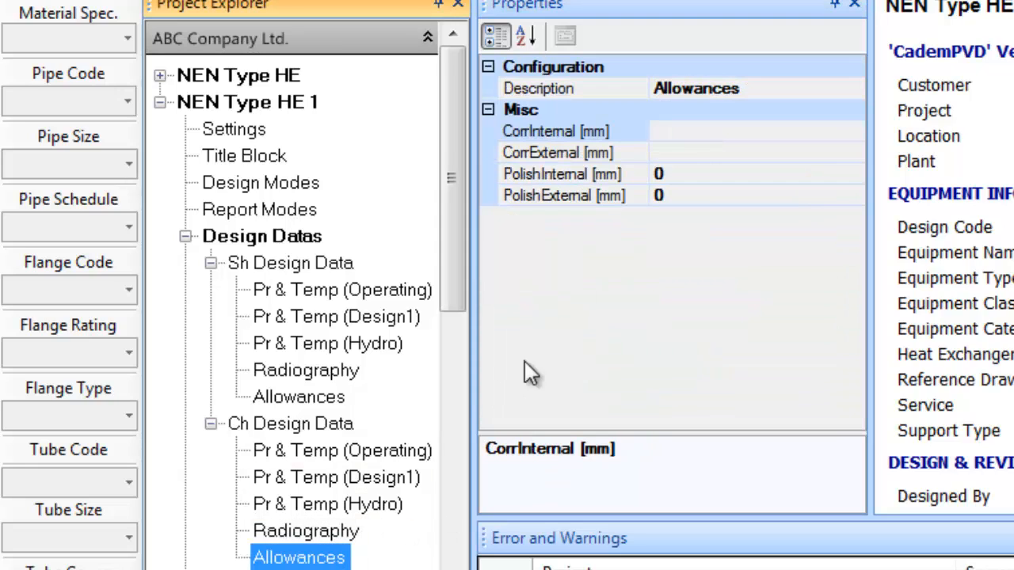
click(683, 138)
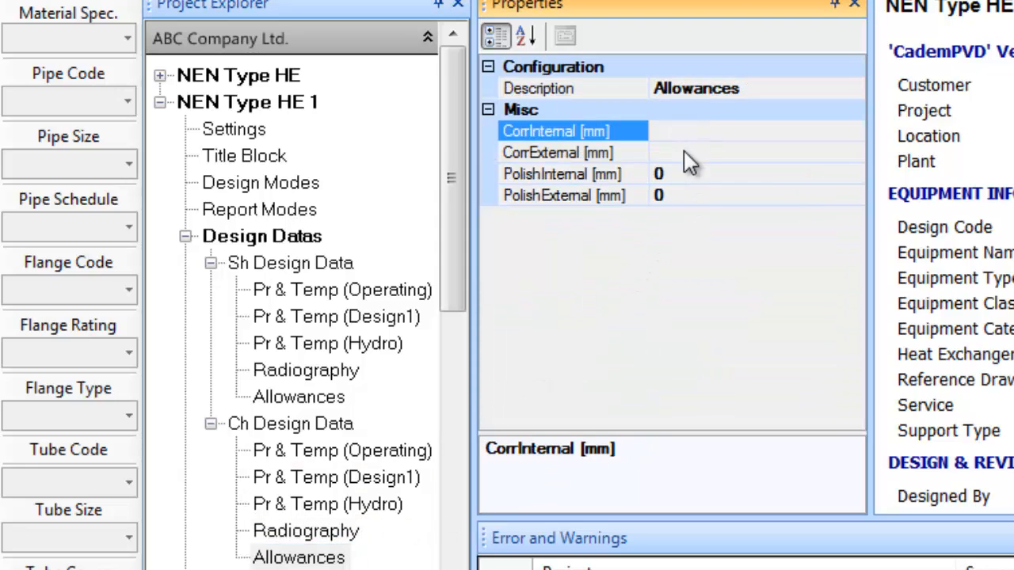
text(3)
drag(452, 279, 445, 408)
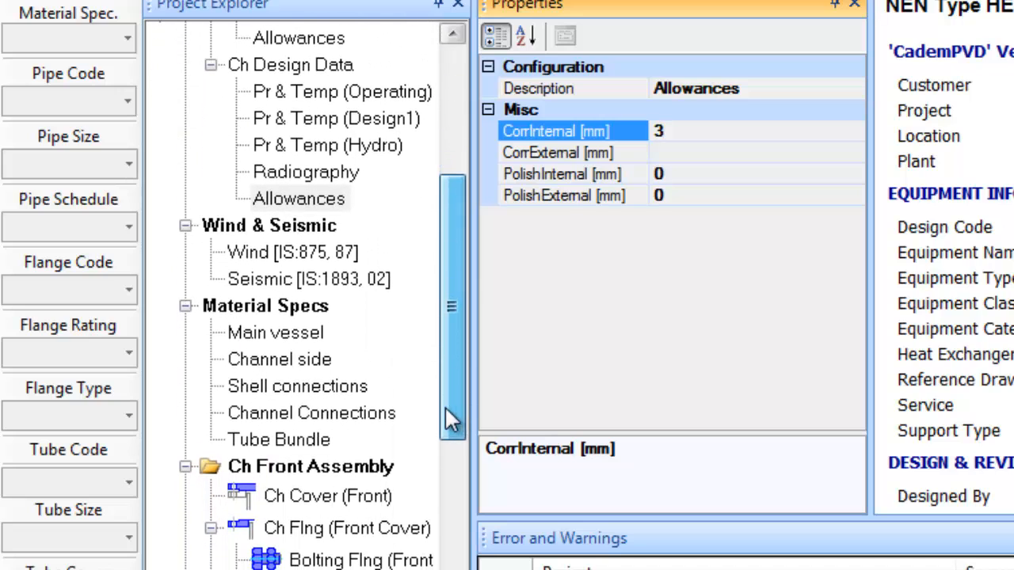
click(286, 335)
Pick 516GR70 for the main vessel with SA-266 GR. 2 forged body flange and cover
click(126, 40)
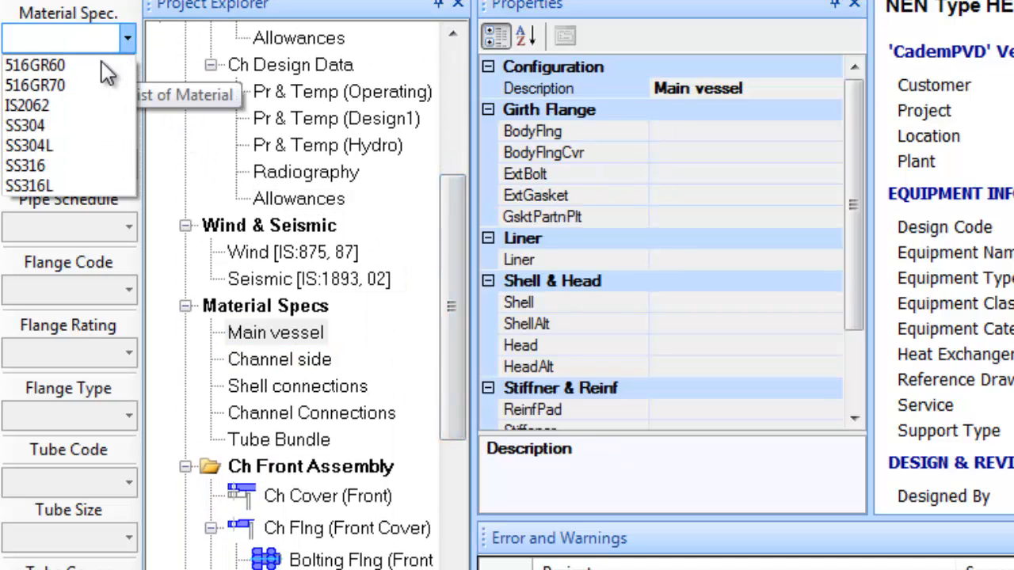
click(86, 83)
click(693, 132)
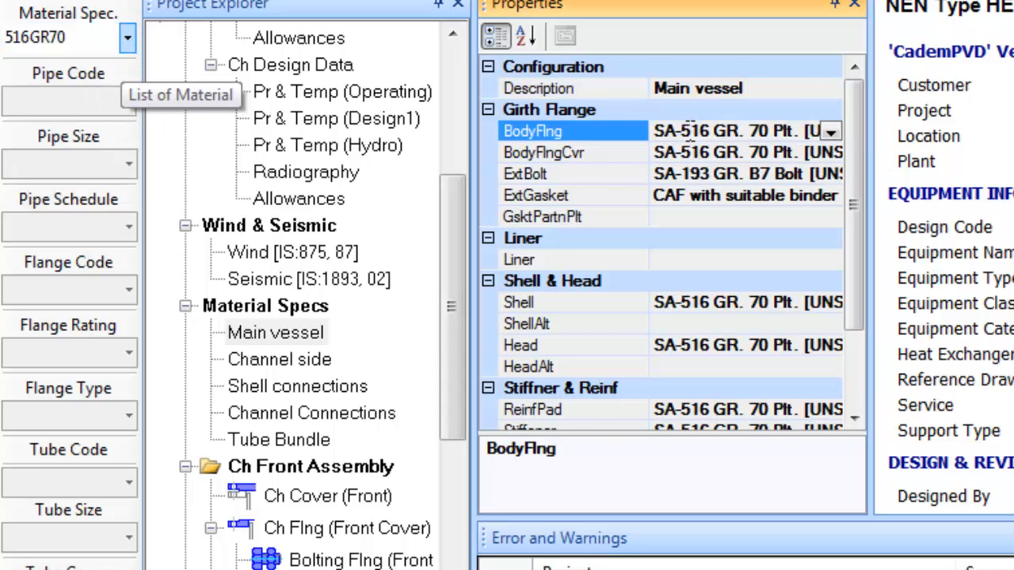
double_click(693, 132)
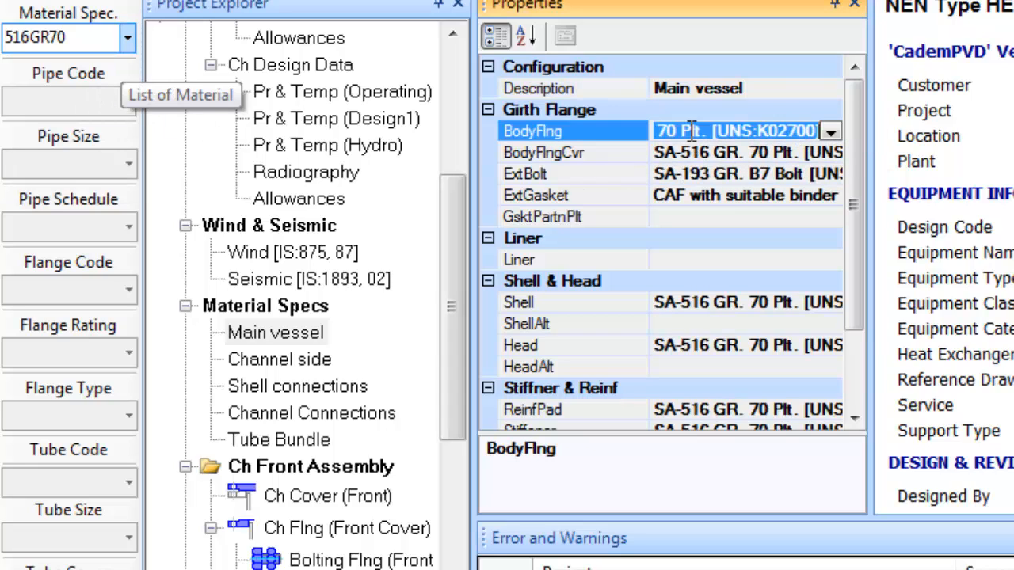
click(725, 153)
click(725, 154)
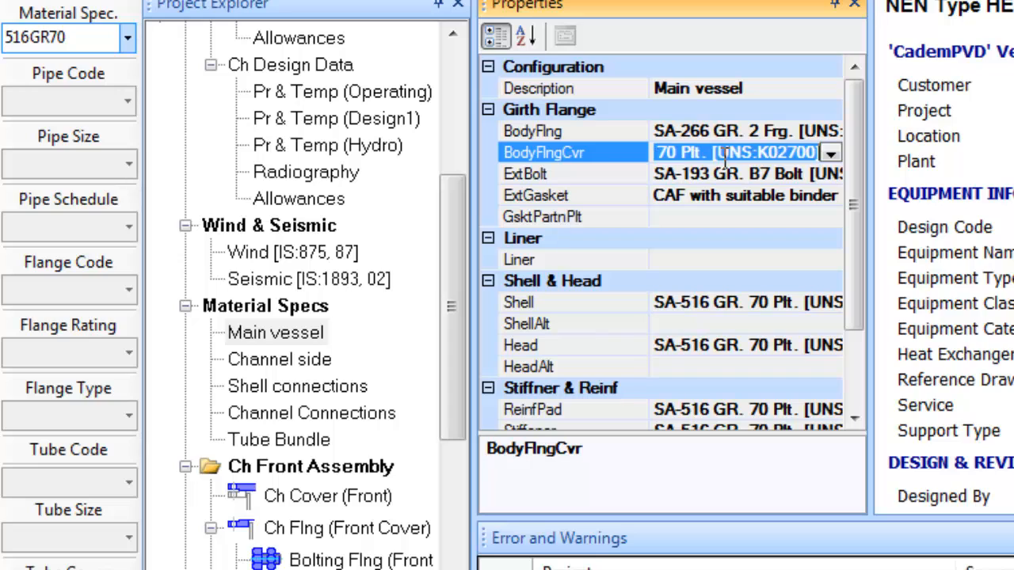
double_click(725, 154)
click(744, 174)
Set the main vessel external gasket to Spiral metal wound Graphite filled (S.S.)
click(804, 198)
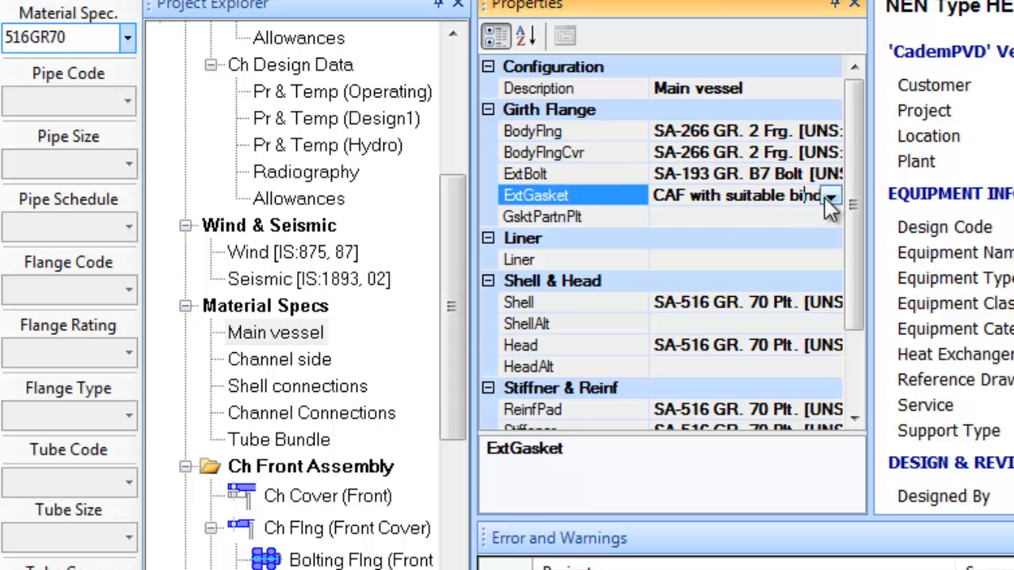
click(830, 198)
key(s)
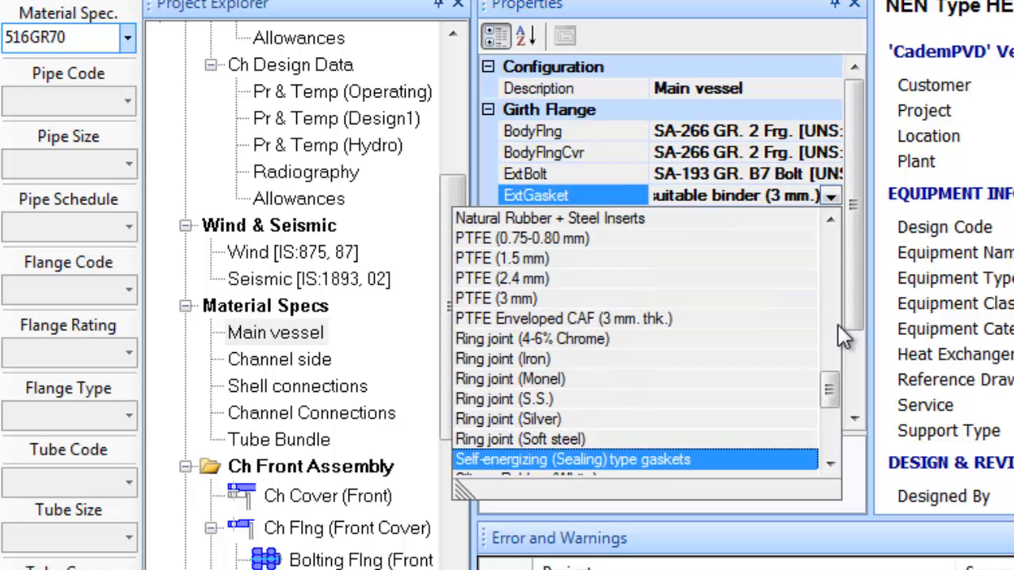
click(832, 425)
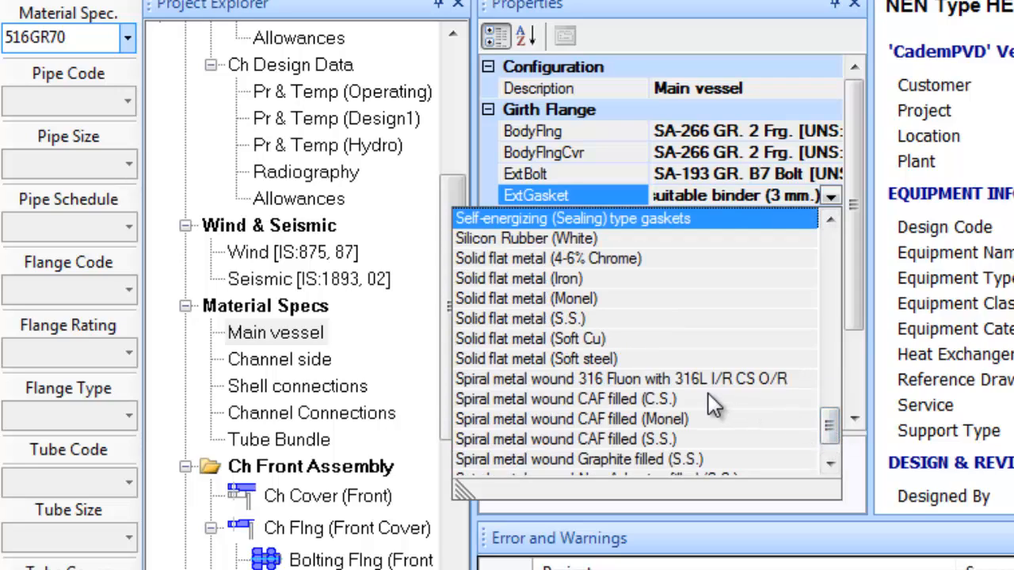
click(658, 459)
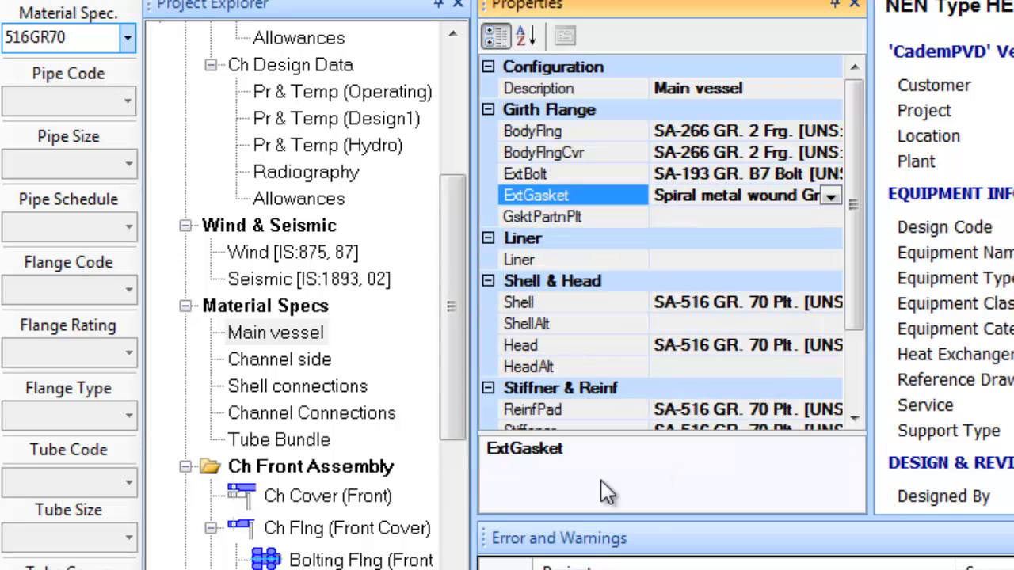
Pick 516GR70 for the channel side with SA-266 GR. 2 forged body flange and cover
click(279, 360)
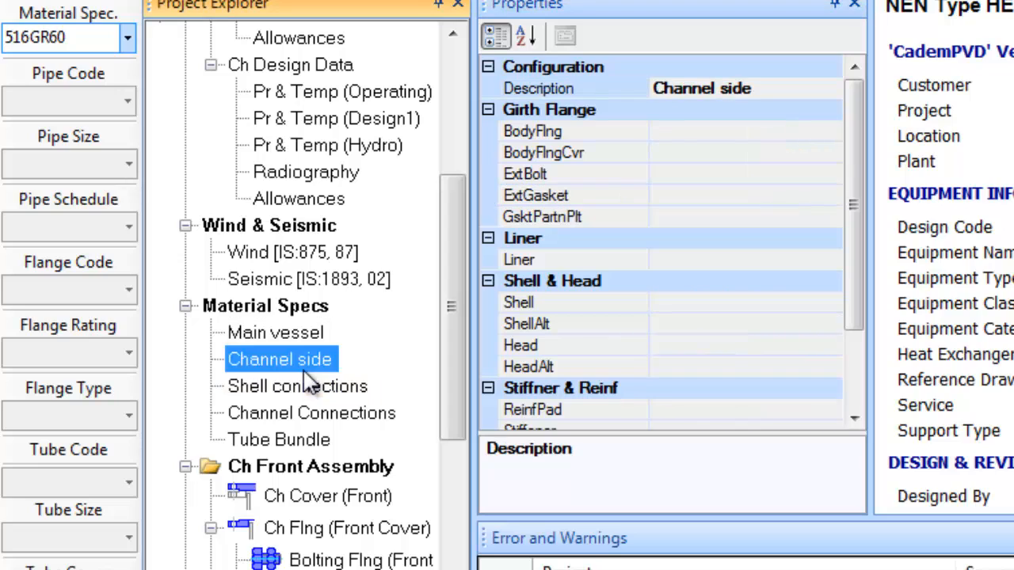
click(127, 38)
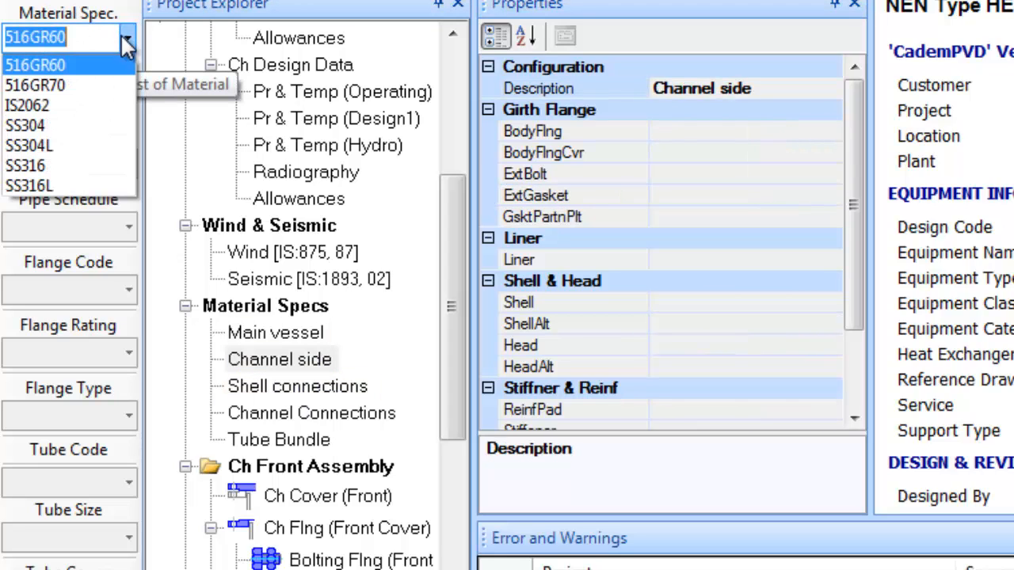
click(95, 86)
click(695, 130)
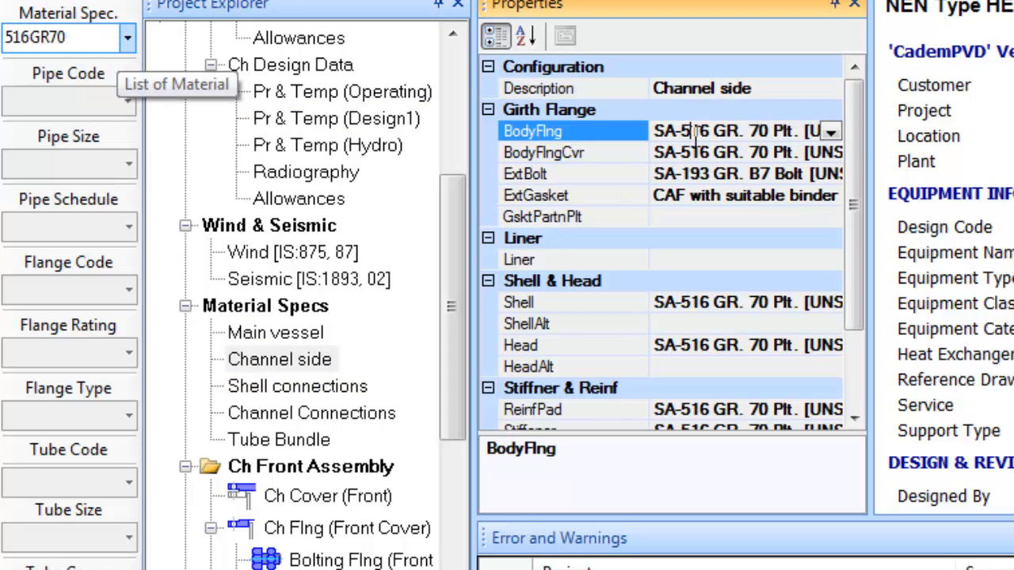
double_click(695, 136)
click(711, 157)
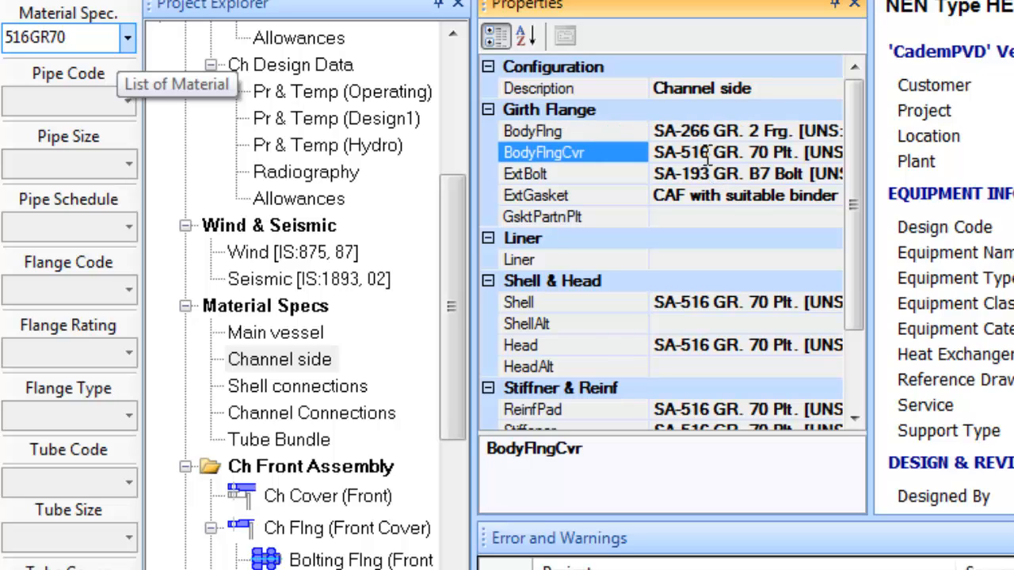
double_click(712, 156)
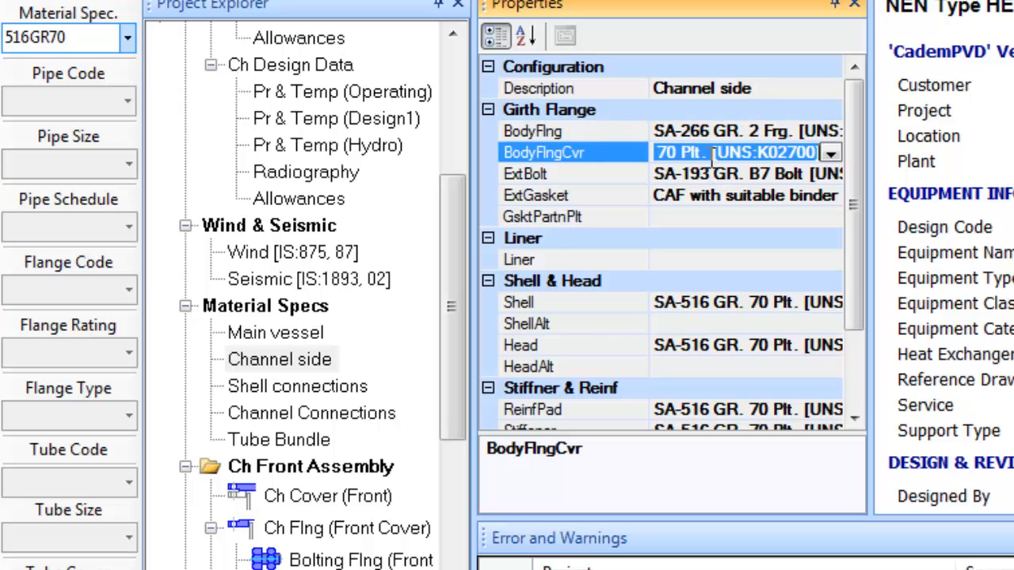
Set the channel external gasket to Spiral metal wound Graphite filled (S.S.)
click(784, 196)
click(830, 198)
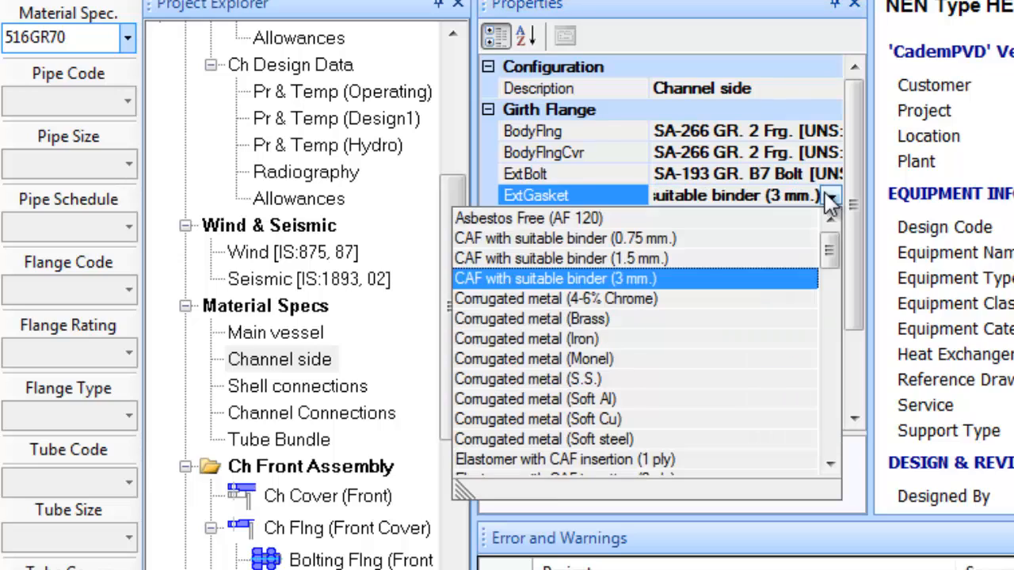
key(s)
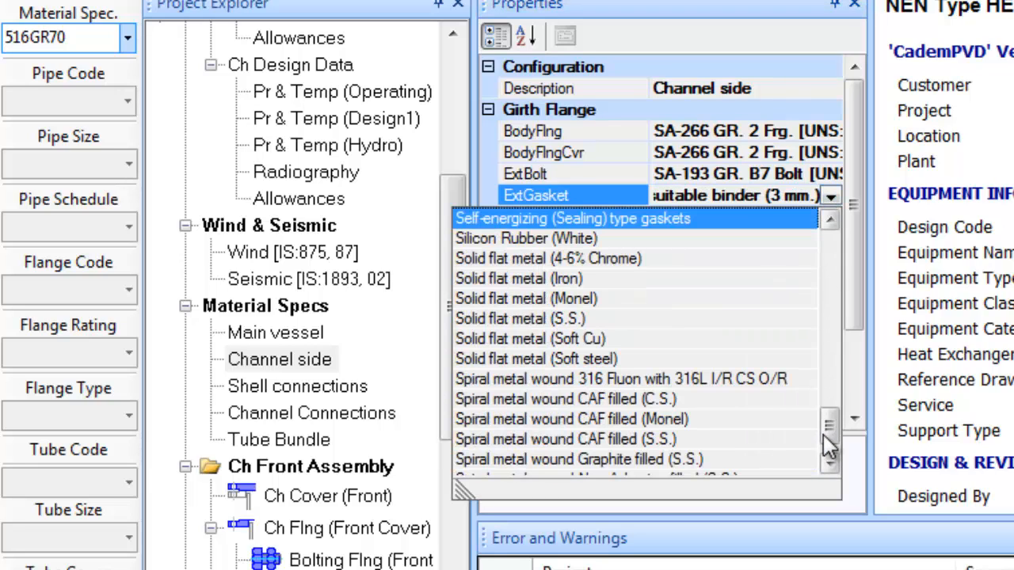
click(823, 435)
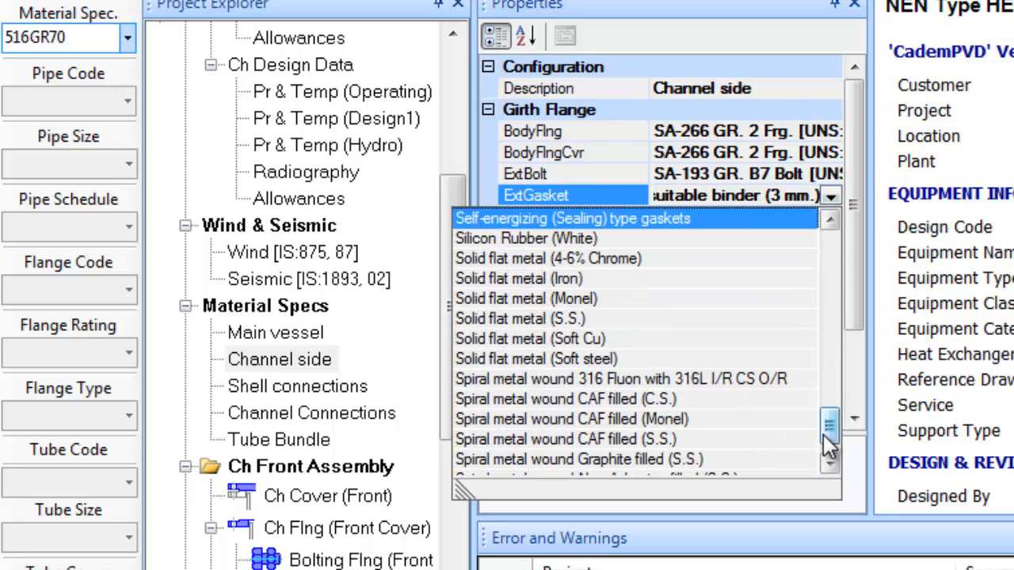
click(695, 460)
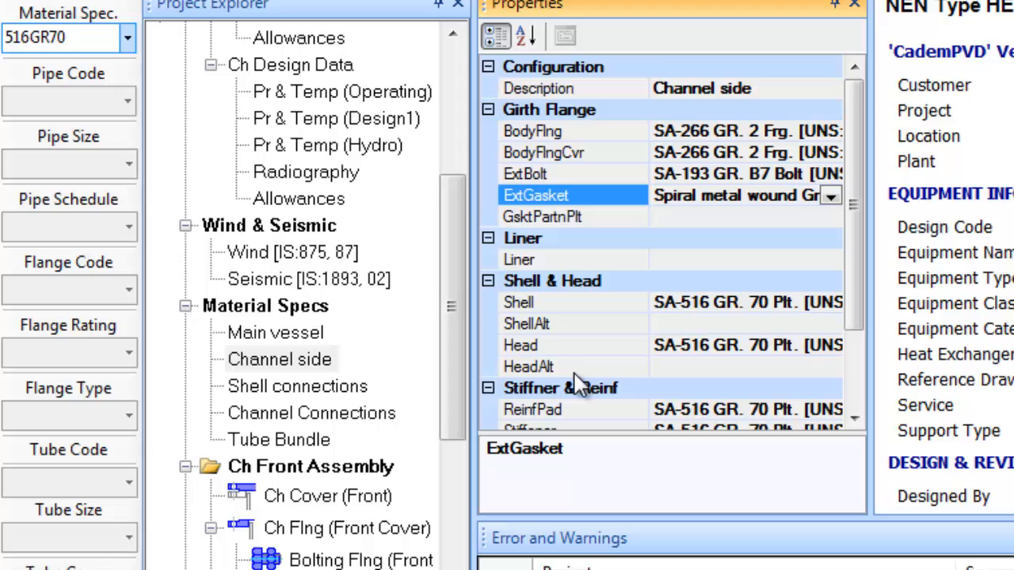
click(283, 440)
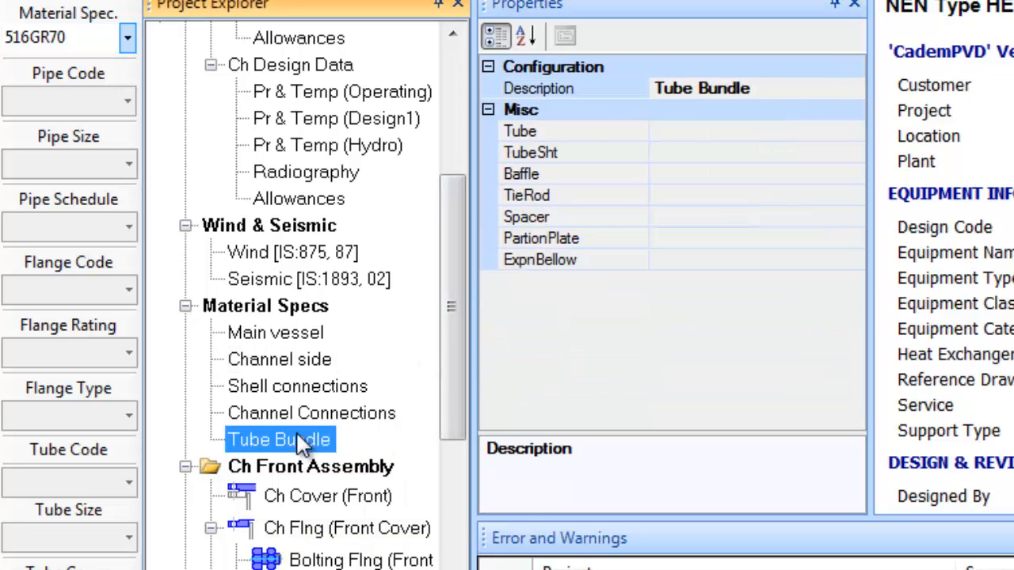
Set the tube bundle material to 516GR70 and the tubesheet material to SA-266 GR. 2 forging
click(128, 38)
click(79, 86)
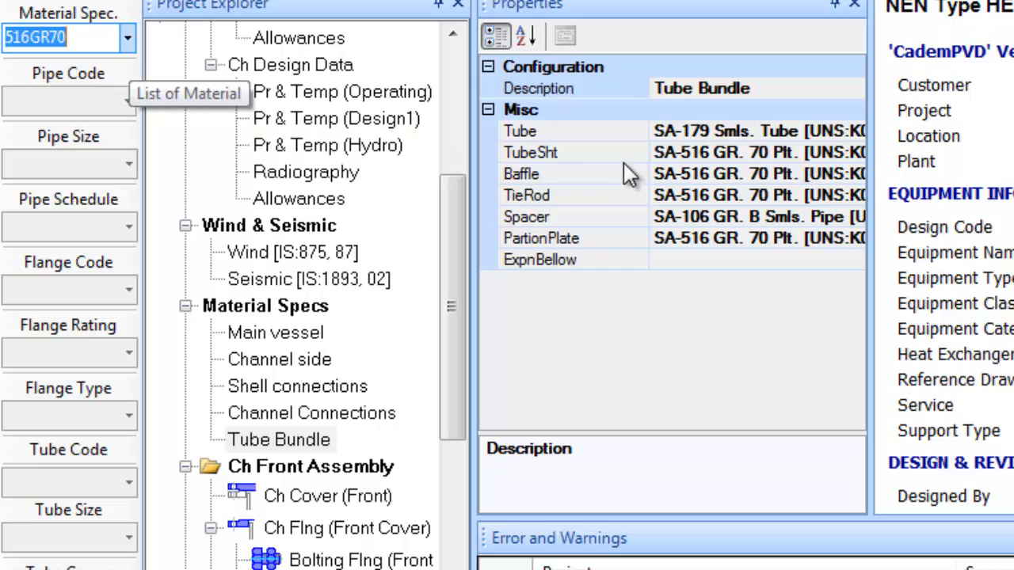
click(705, 169)
click(700, 155)
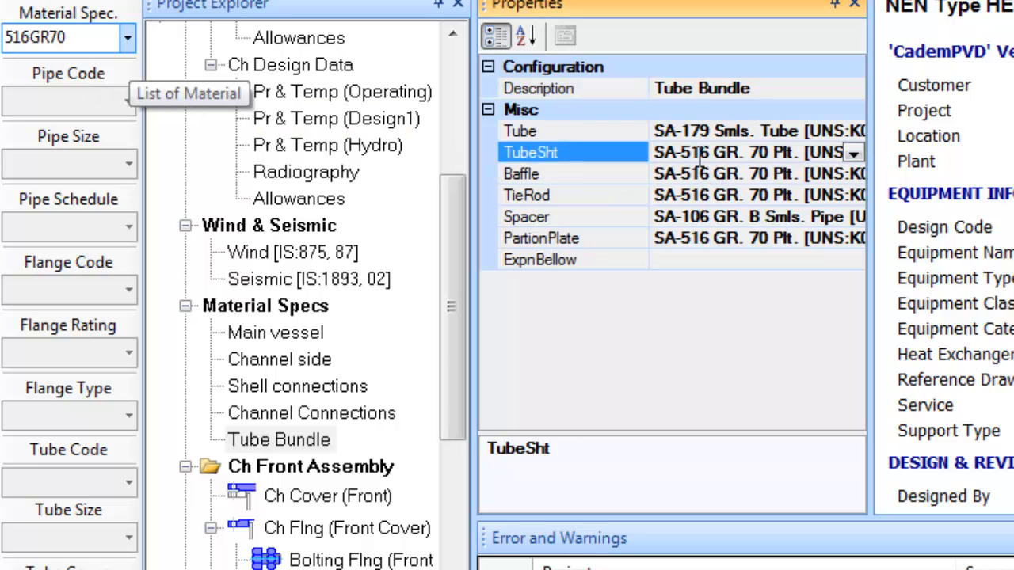
double_click(700, 160)
click(719, 192)
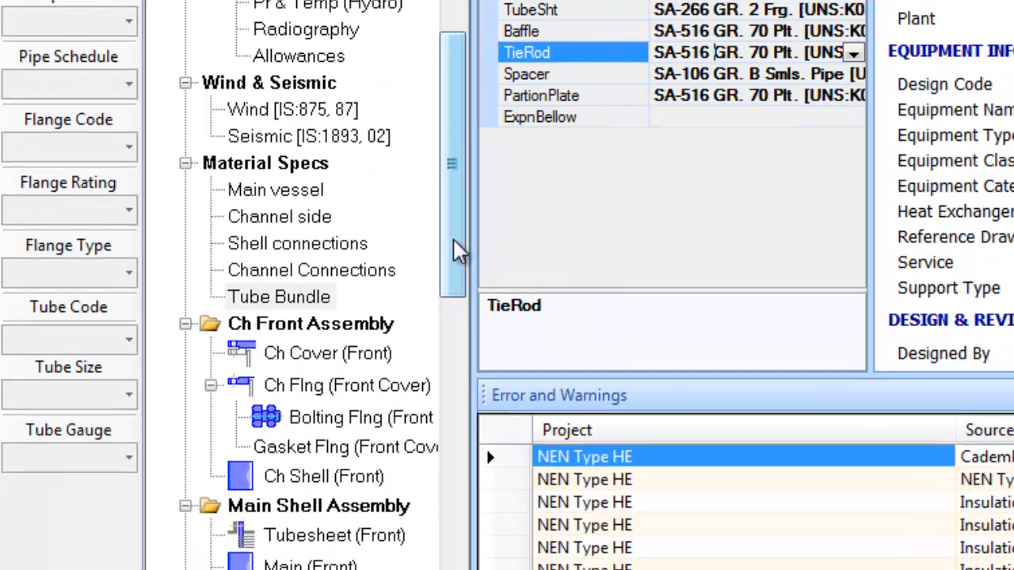
Review the dimensions of the Main (Front), Main Shell and Main (Rear) shell sections
drag(454, 383, 454, 405)
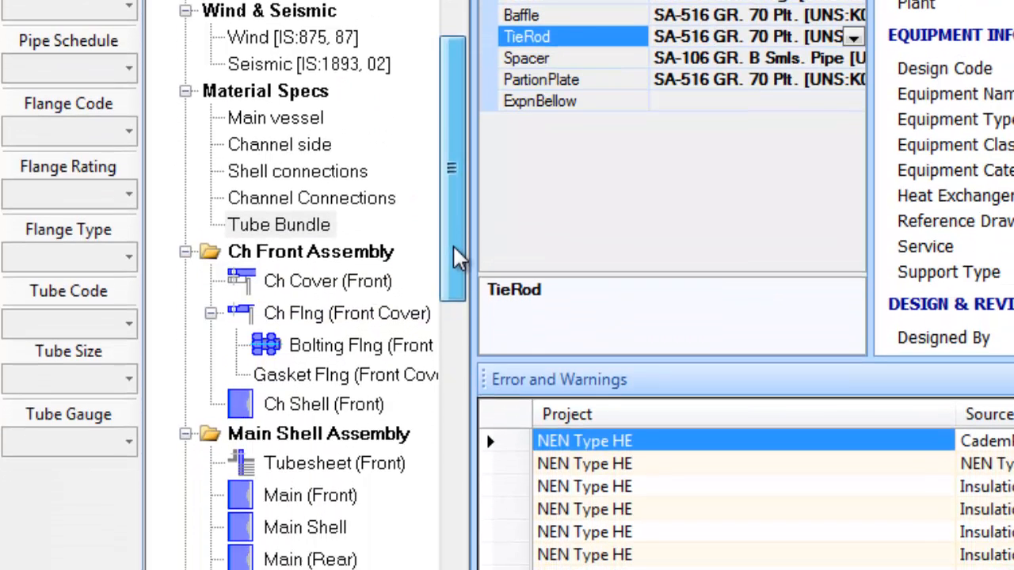
scroll(455, 262, down, 2)
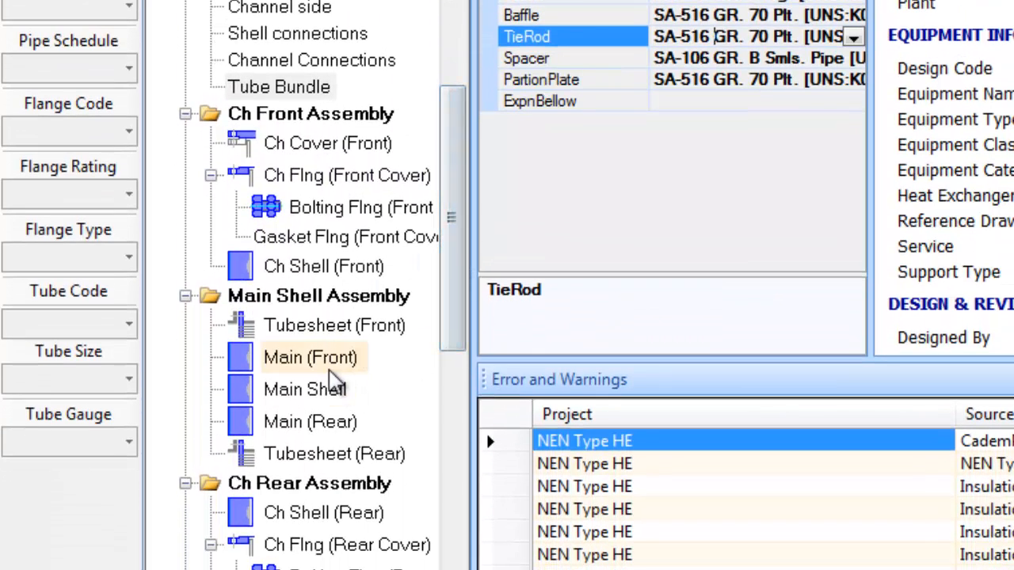
click(330, 369)
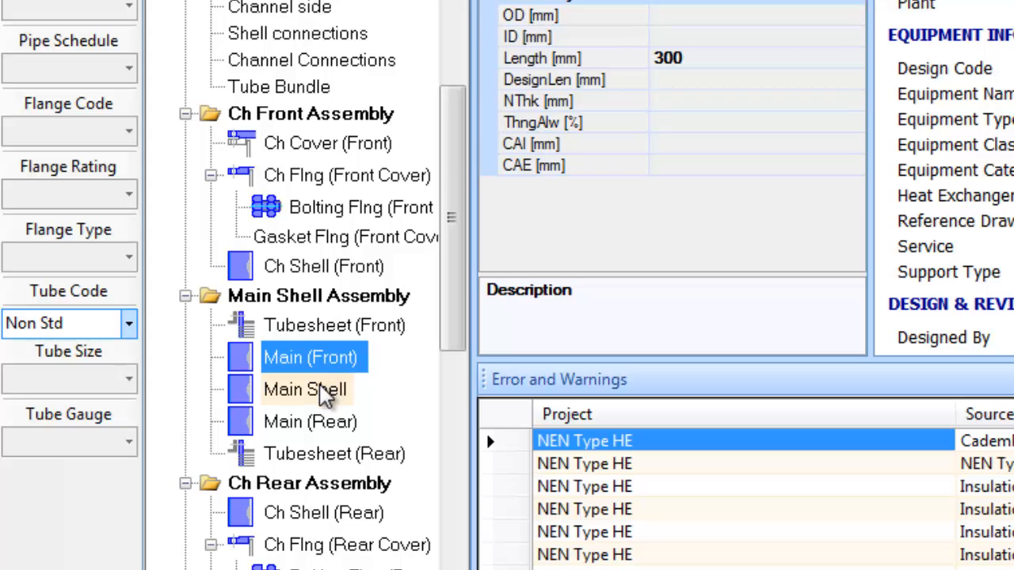
click(325, 396)
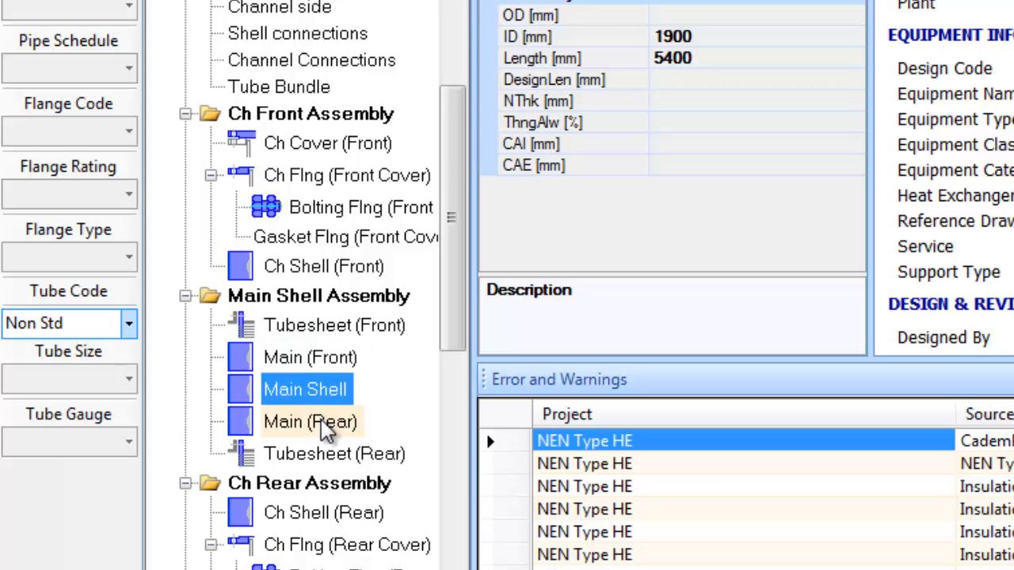
click(323, 426)
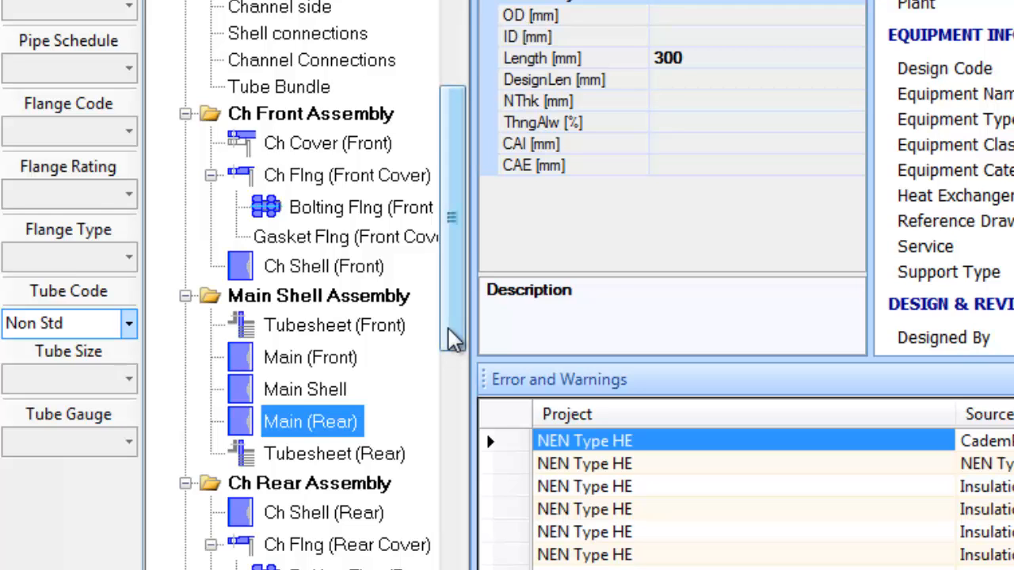
Set both the front and rear channel cover flanges to the Fabricated WN flange type
click(316, 175)
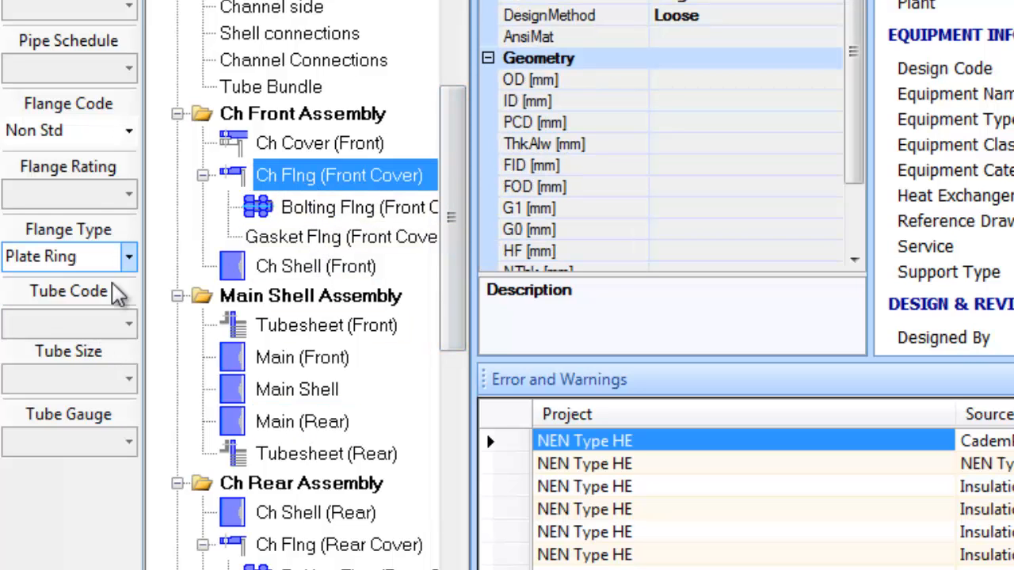
click(128, 256)
click(97, 331)
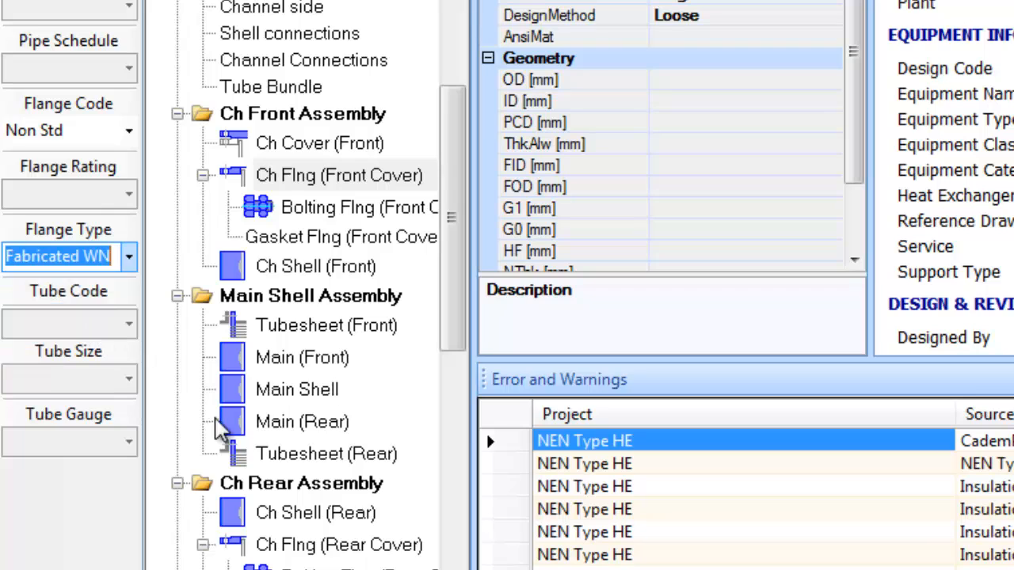
click(268, 543)
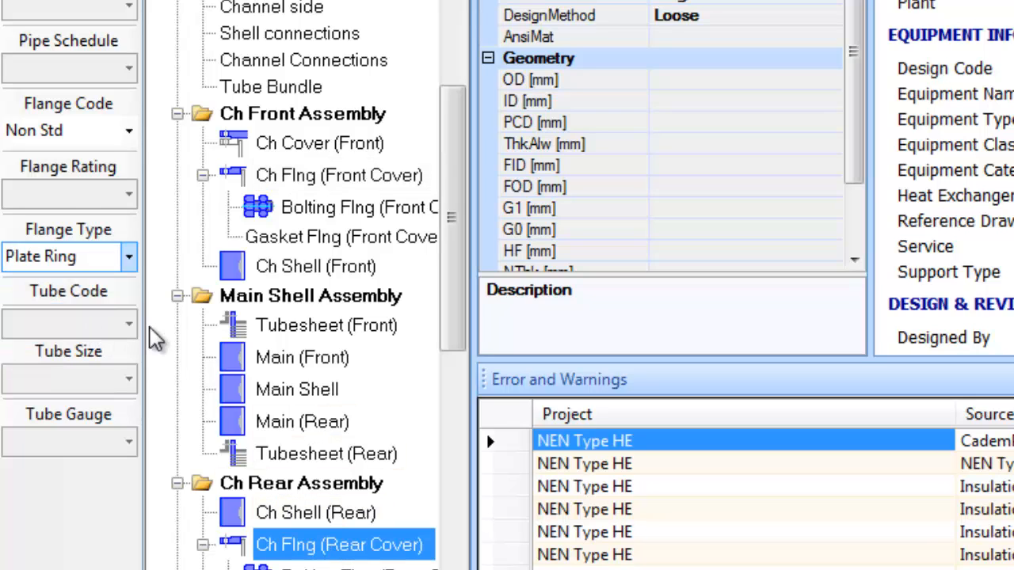
click(128, 257)
click(97, 328)
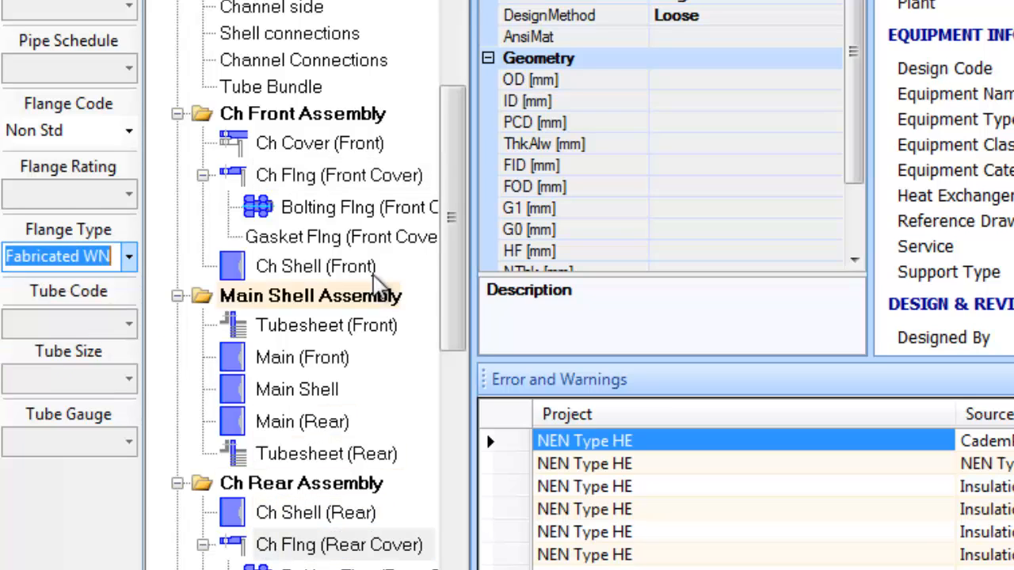
drag(446, 277, 456, 115)
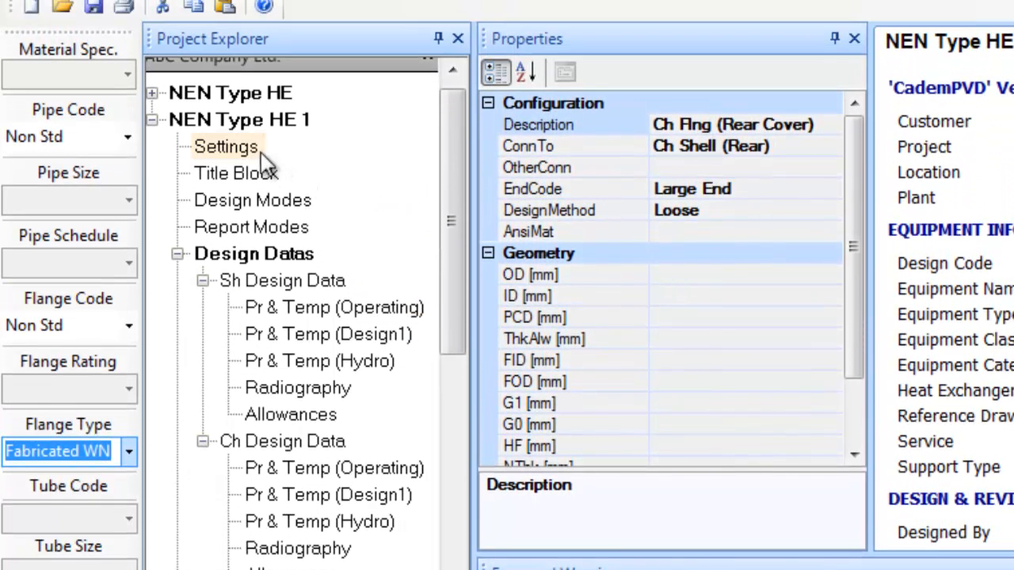
In NEN Type HE 1's Settings - Tubesheet properties, change AutoAdjustBase to True
click(246, 154)
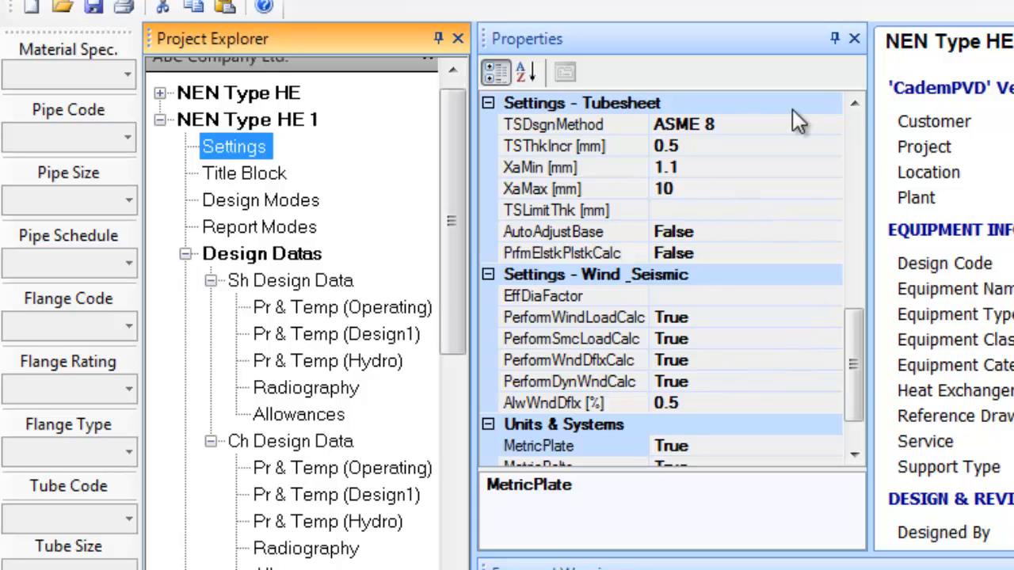
drag(857, 386, 853, 354)
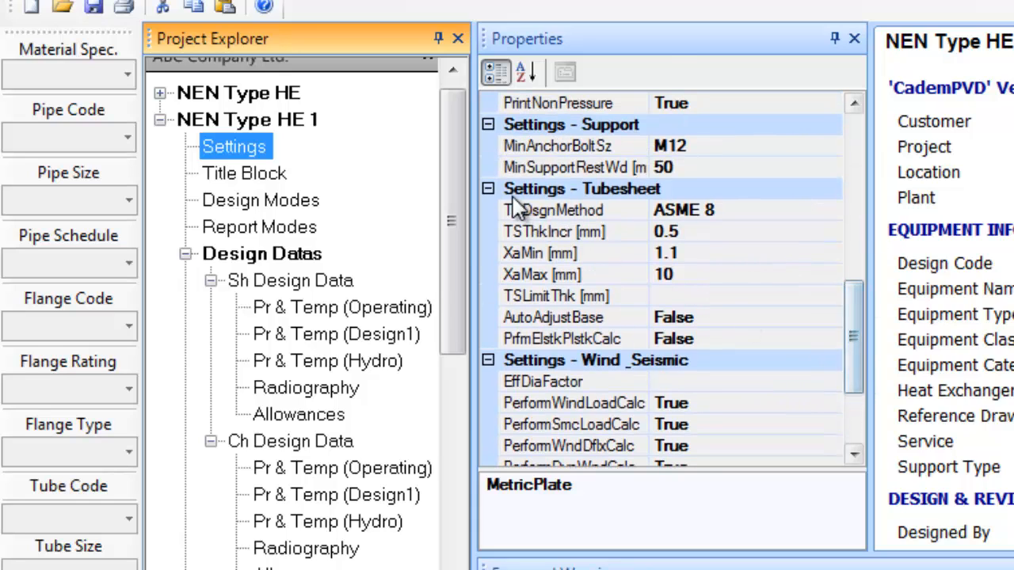
click(488, 190)
click(488, 190)
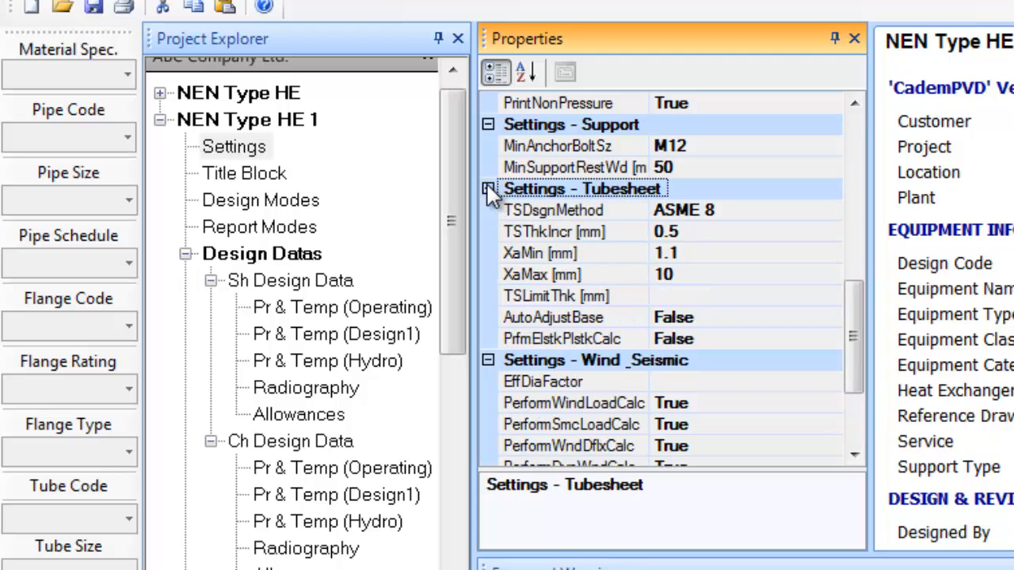
click(722, 320)
click(830, 319)
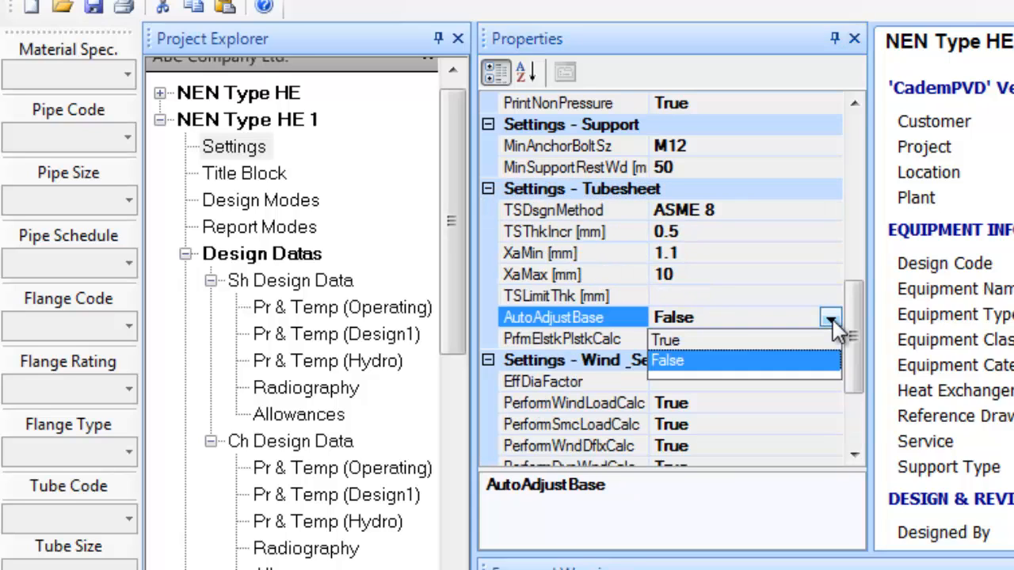
click(717, 341)
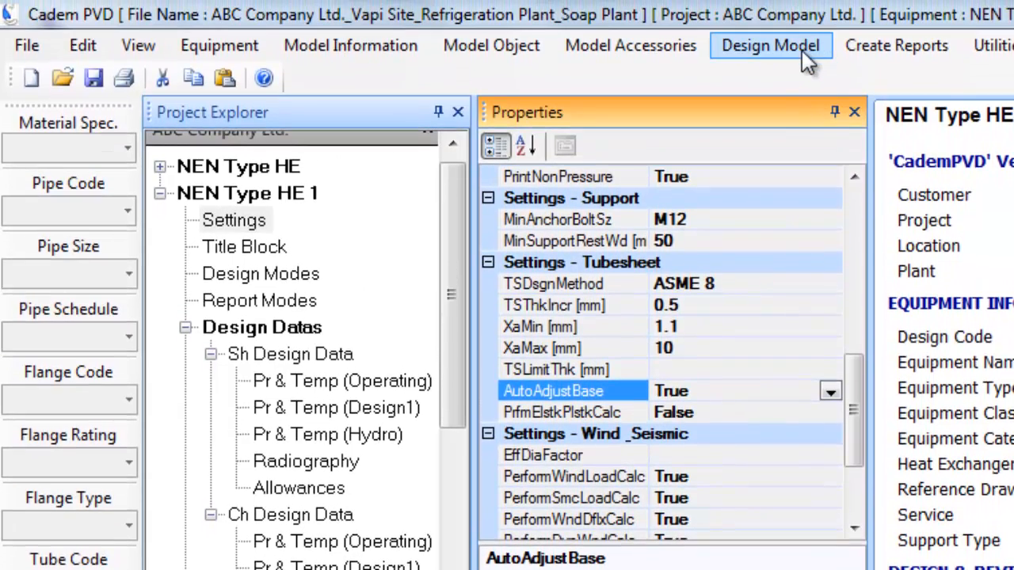
click(802, 47)
Run Design Equipment on the whole NEN Type HE 1 and select the Main (Front) shell course
click(811, 70)
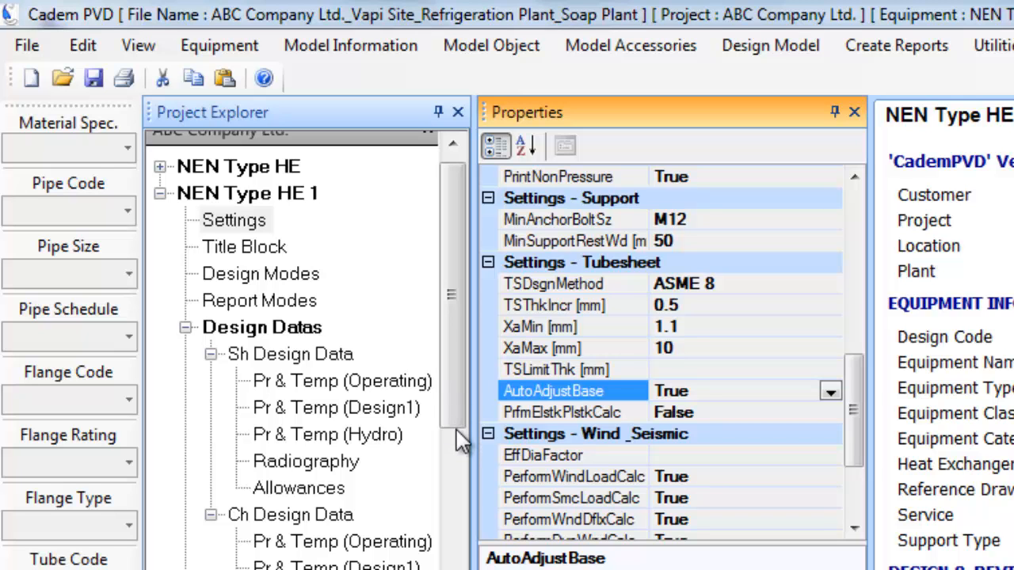
scroll(461, 443, down, 3)
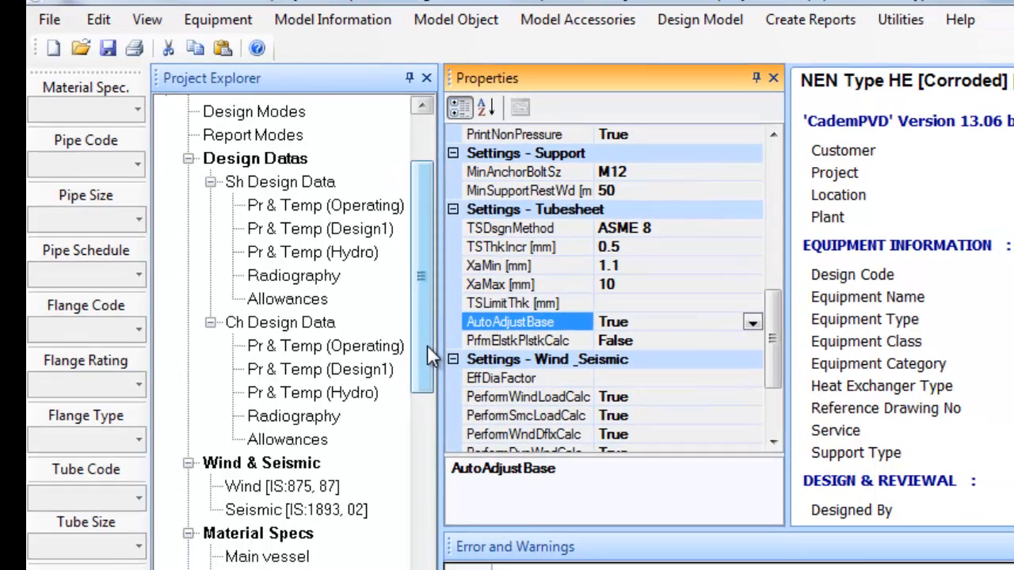
drag(430, 375, 444, 472)
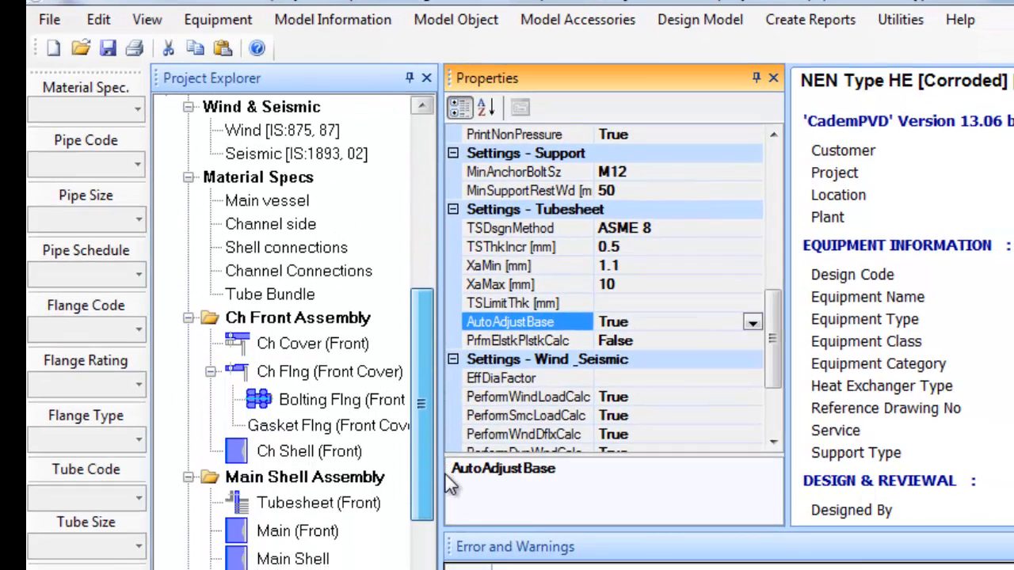
click(301, 531)
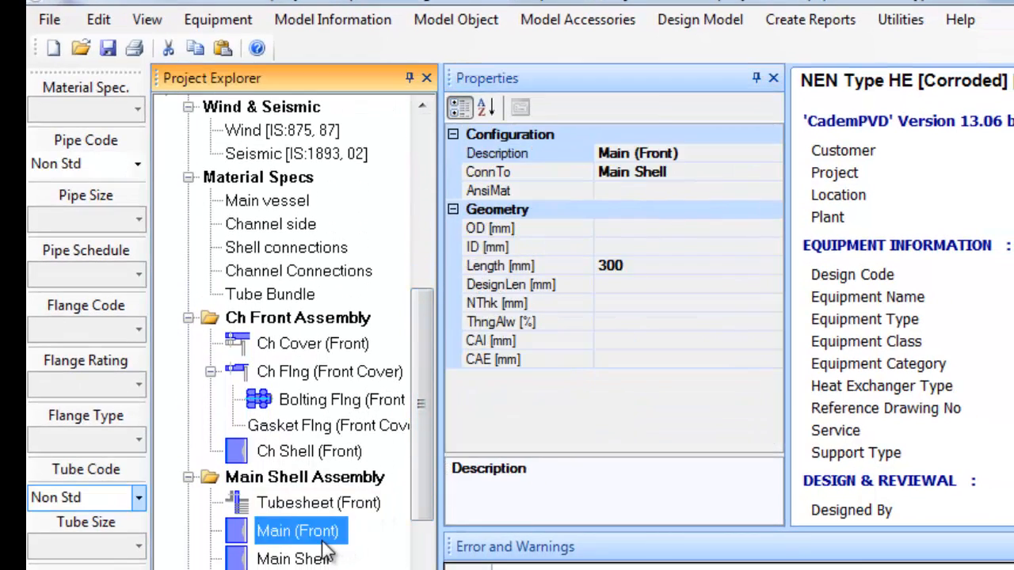
Generate code reports for Main (Front) and Main Shell, noting the 28.00 mm nominal thickness
click(798, 35)
click(808, 38)
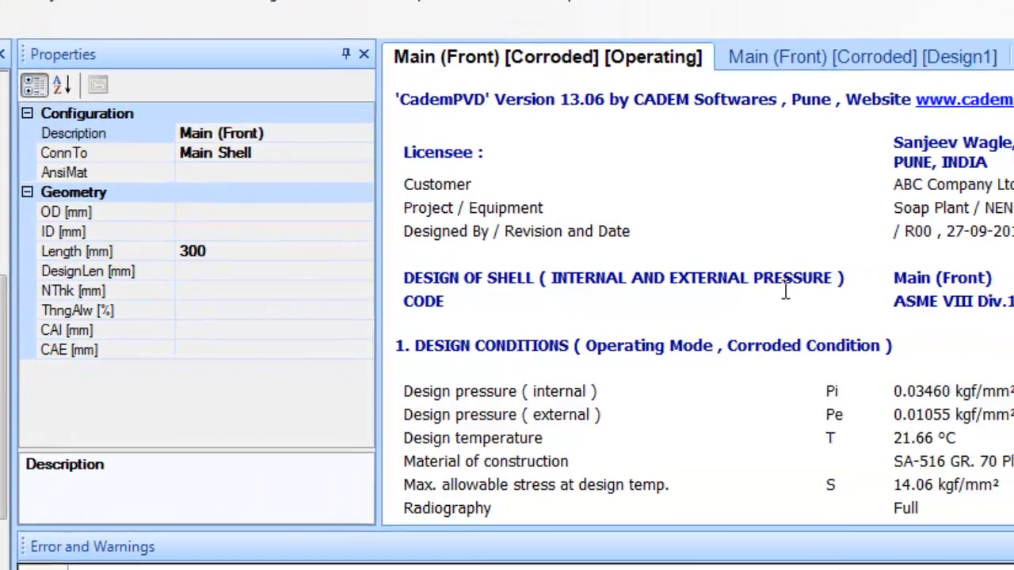
scroll(784, 291, down, 6)
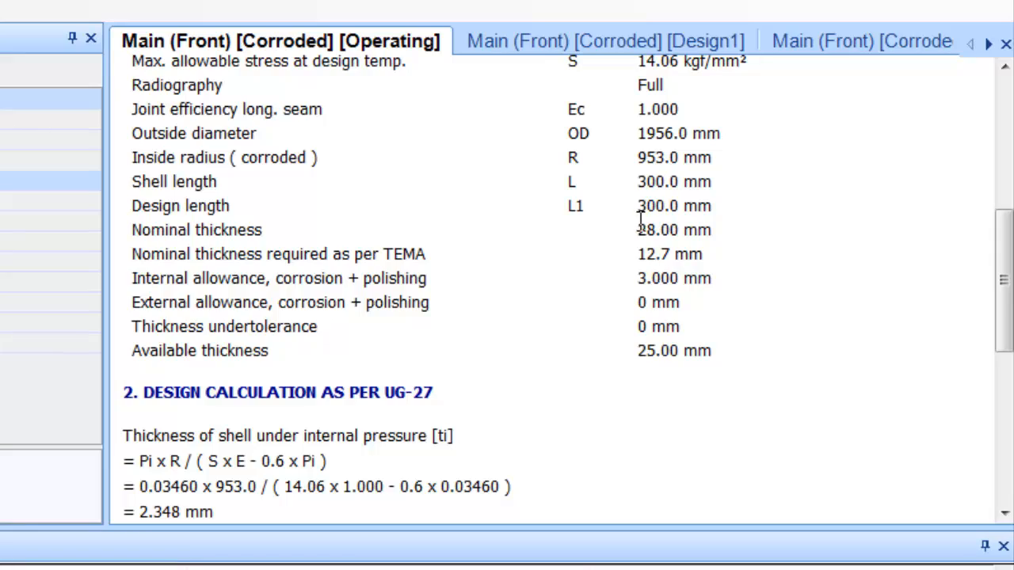
drag(640, 220, 691, 220)
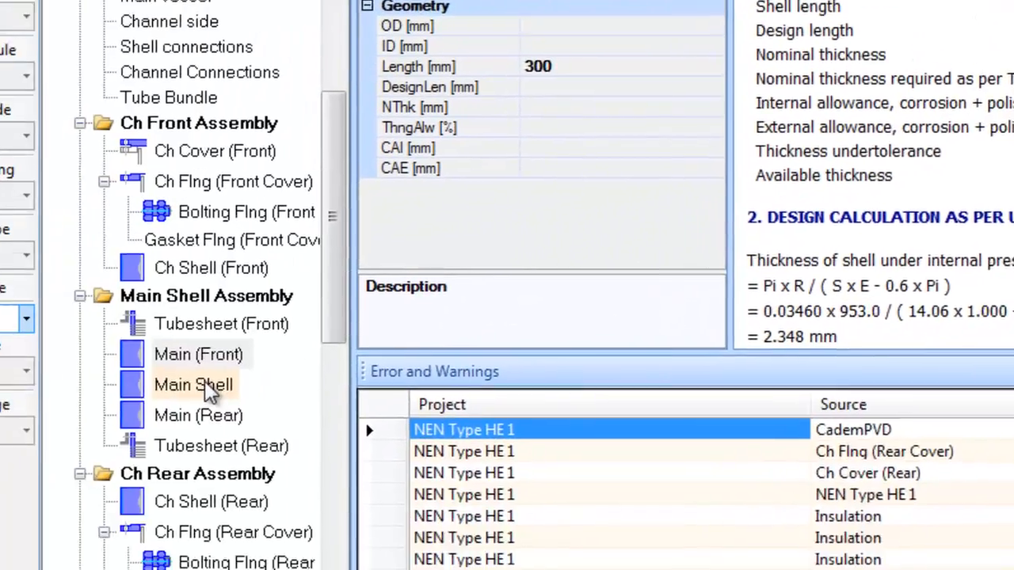
click(206, 385)
click(848, 43)
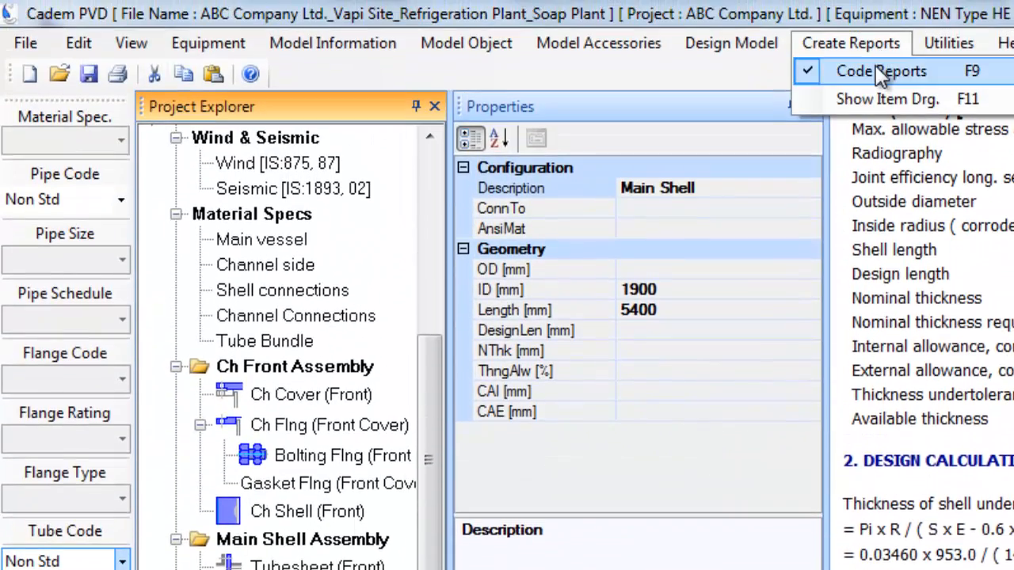
click(851, 71)
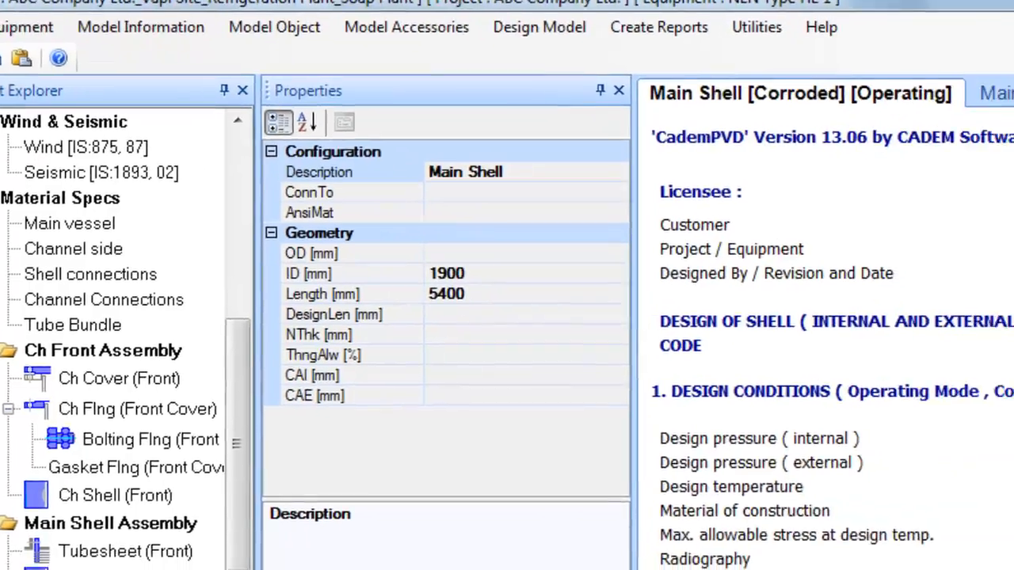
scroll(824, 396, down, 5)
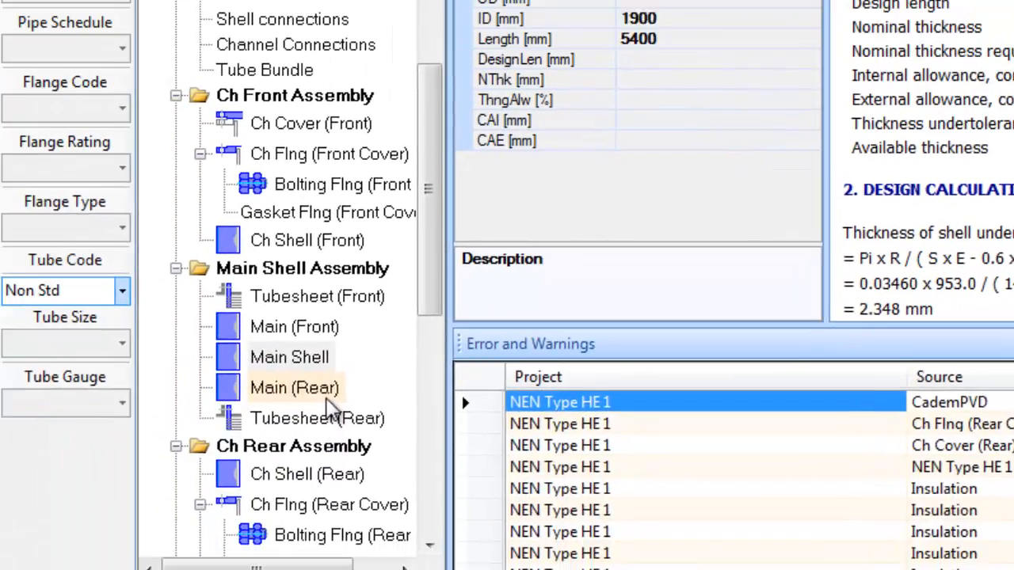
Generate code reports for Main (Rear) (28.00 mm) and Ch Shell (Front) (35.00 mm nominal thickness)
click(317, 388)
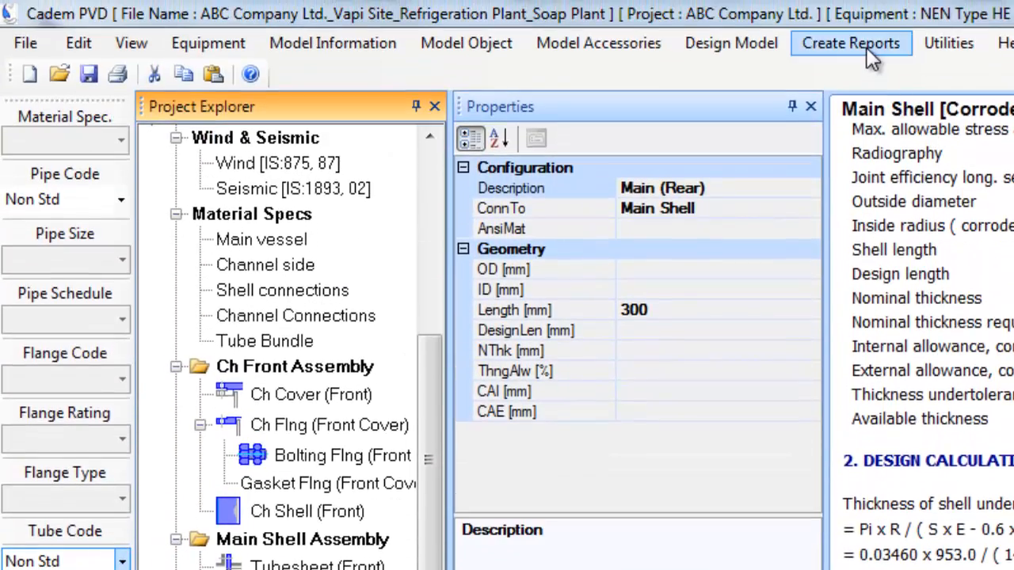
click(849, 42)
click(877, 71)
scroll(919, 317, down, 5)
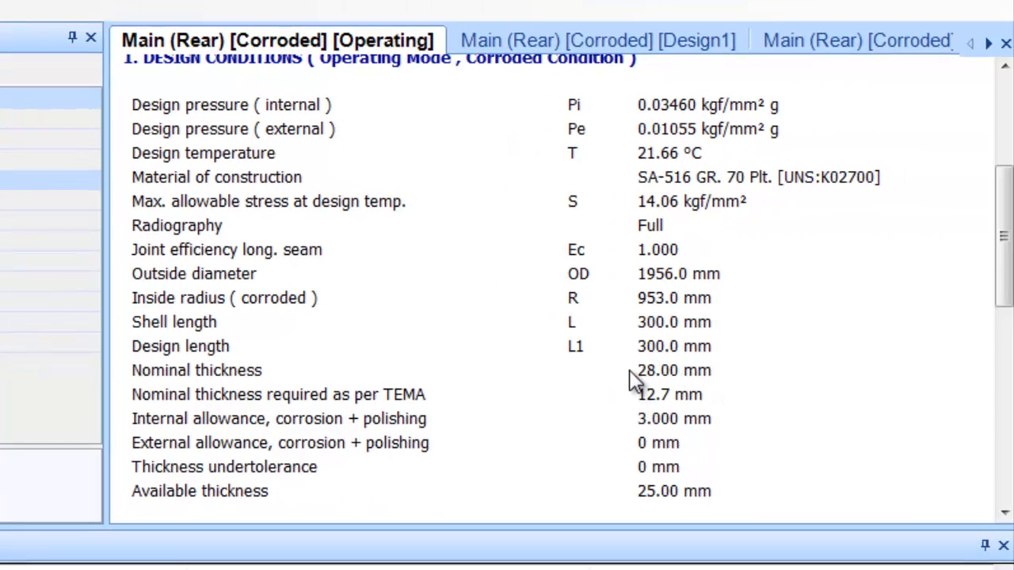
drag(630, 370, 719, 372)
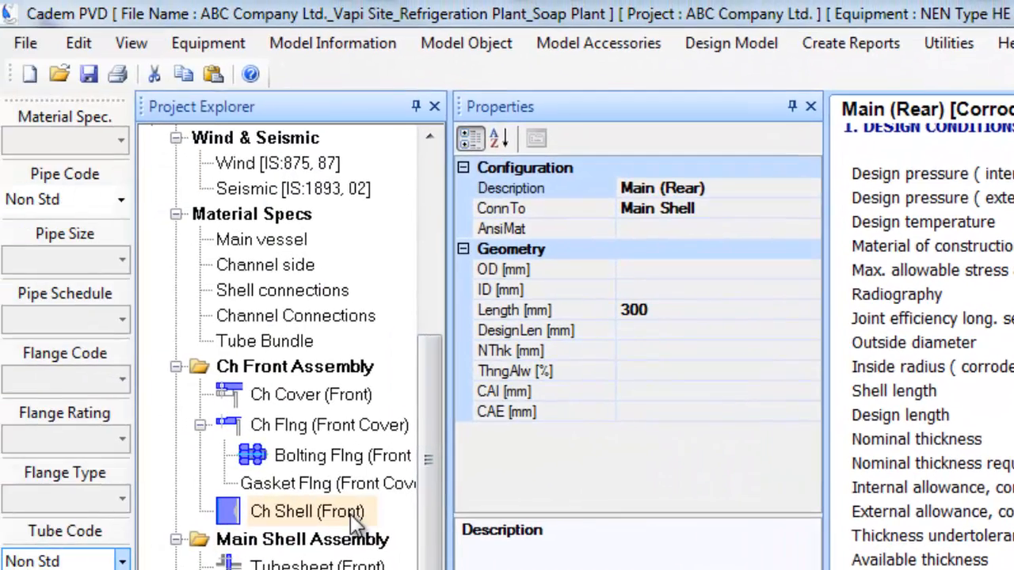
click(349, 512)
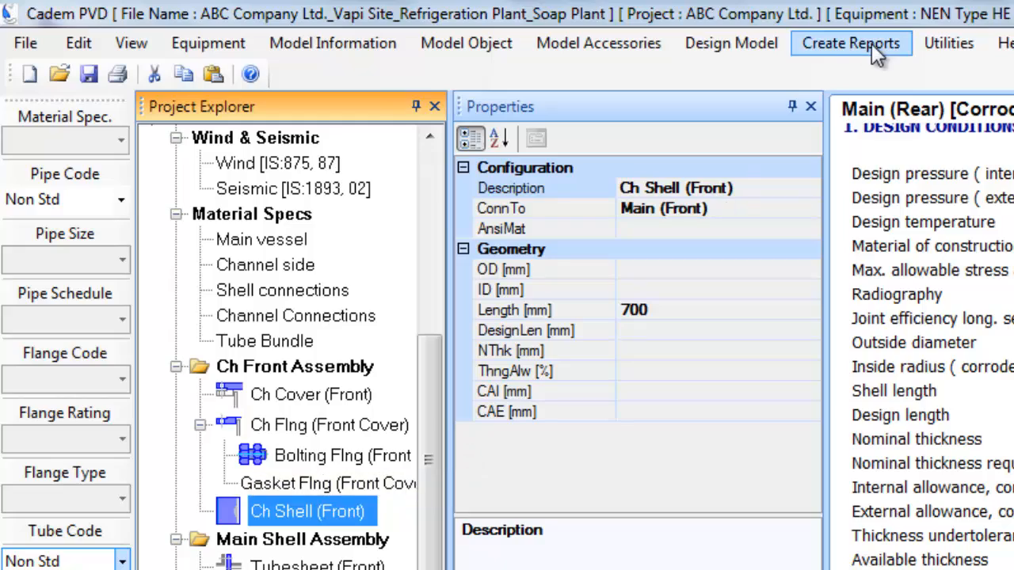
click(871, 44)
click(880, 69)
scroll(866, 348, down, 4)
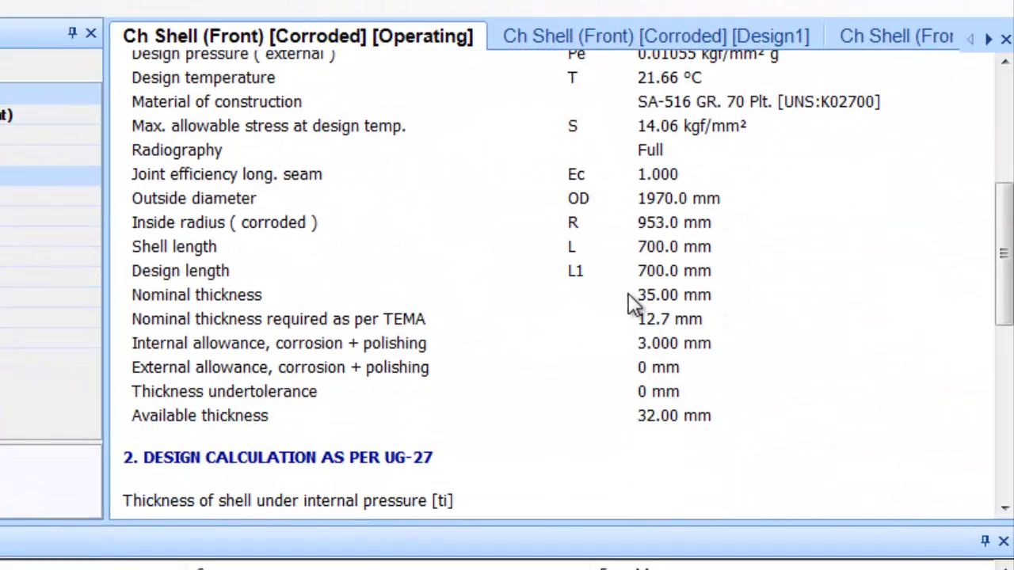
drag(629, 294, 711, 295)
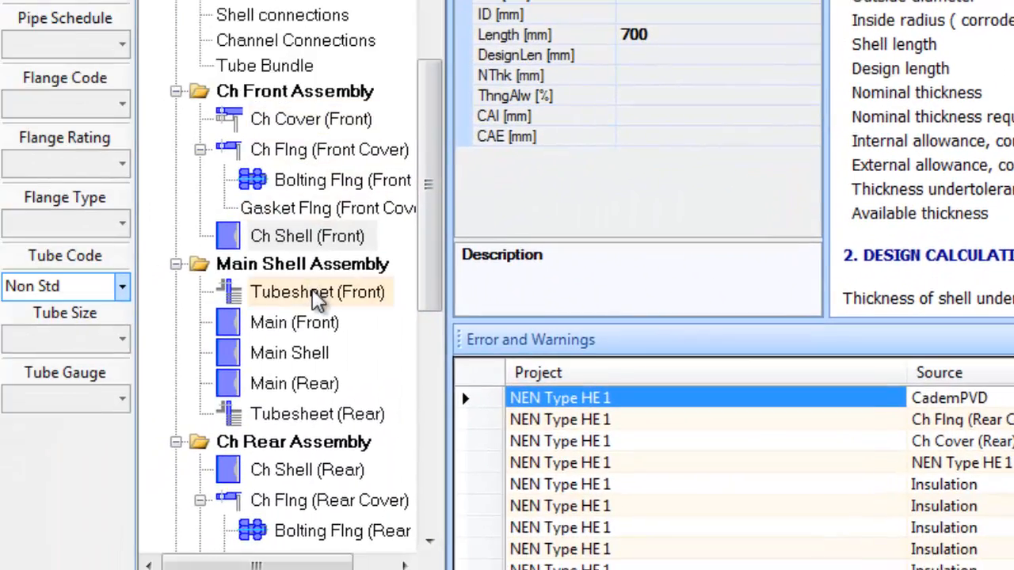
click(317, 297)
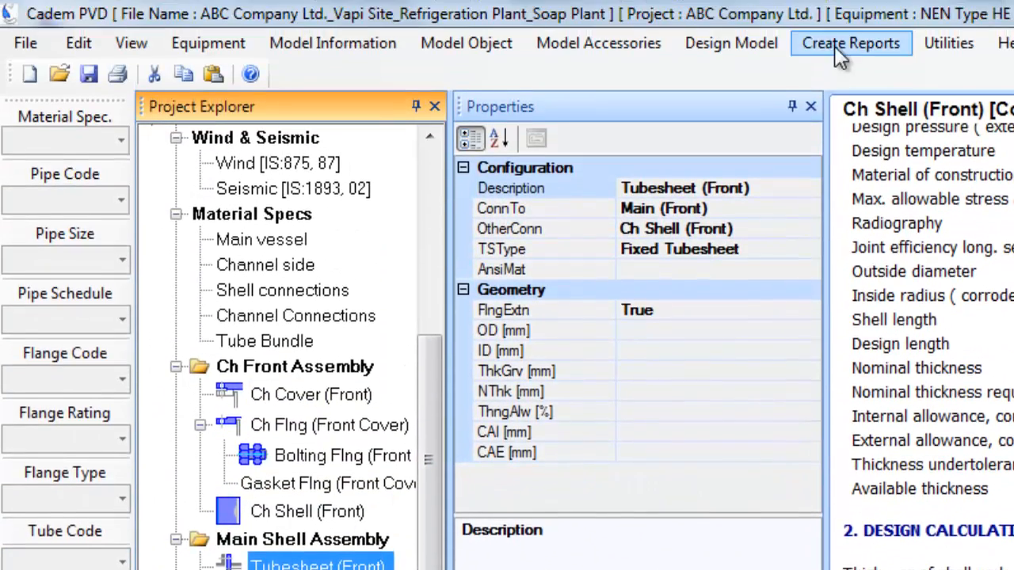
Generate the Tubesheet (Front) code report and read its Design1 case down to the stress results
click(836, 45)
click(865, 70)
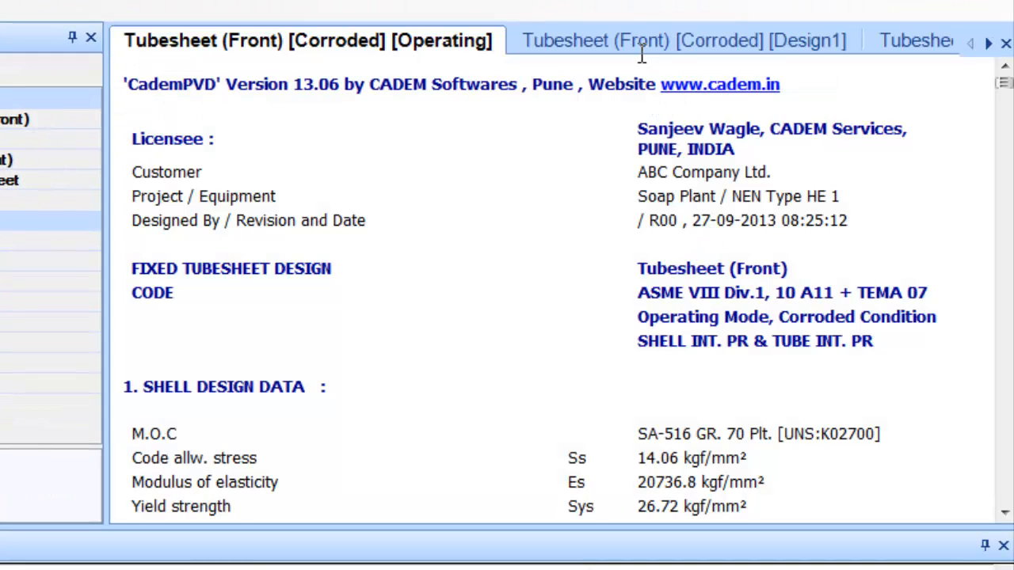
click(641, 46)
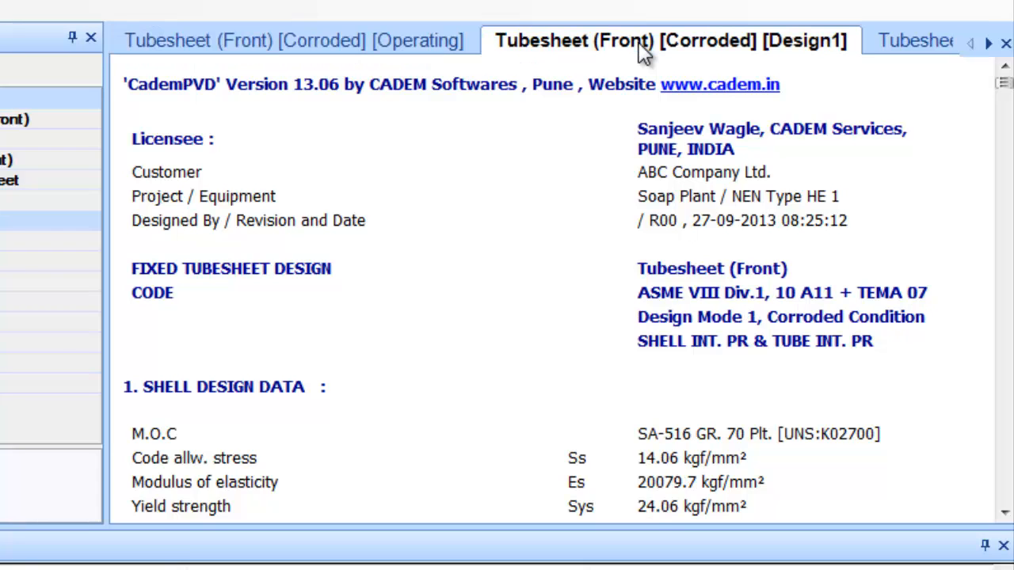
scroll(672, 220, down, 10)
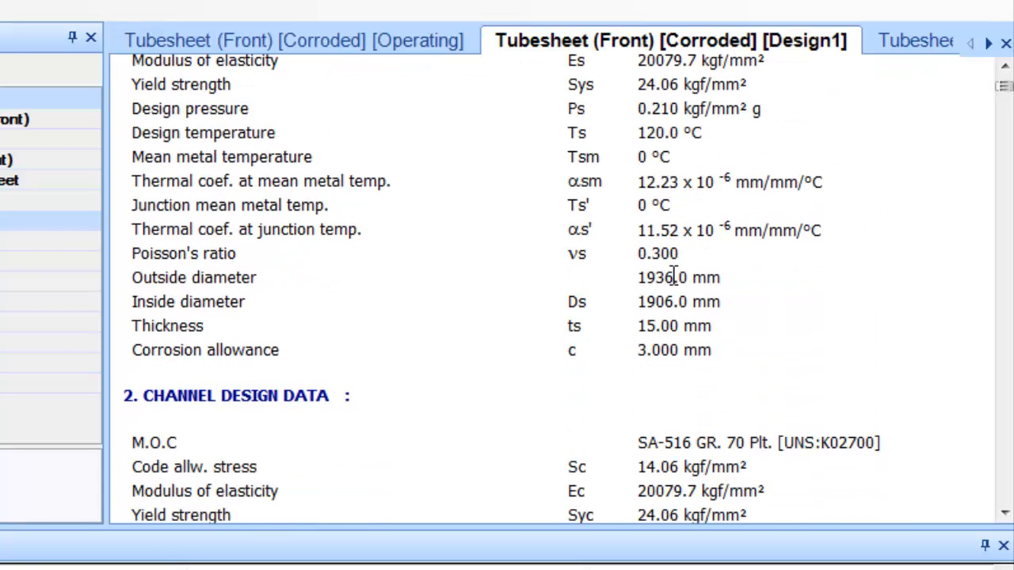
scroll(672, 286, down, 6)
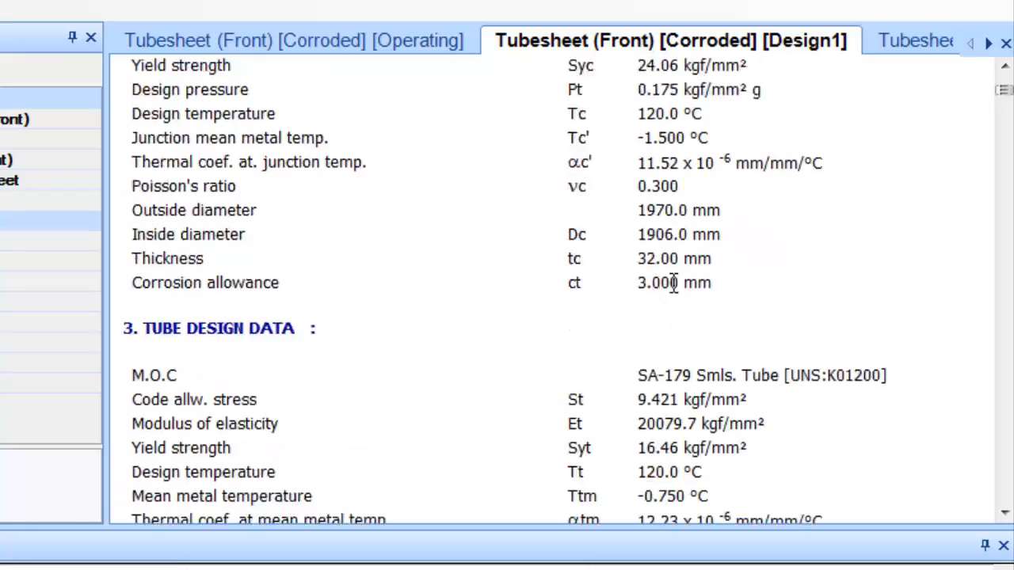
scroll(673, 283, down, 6)
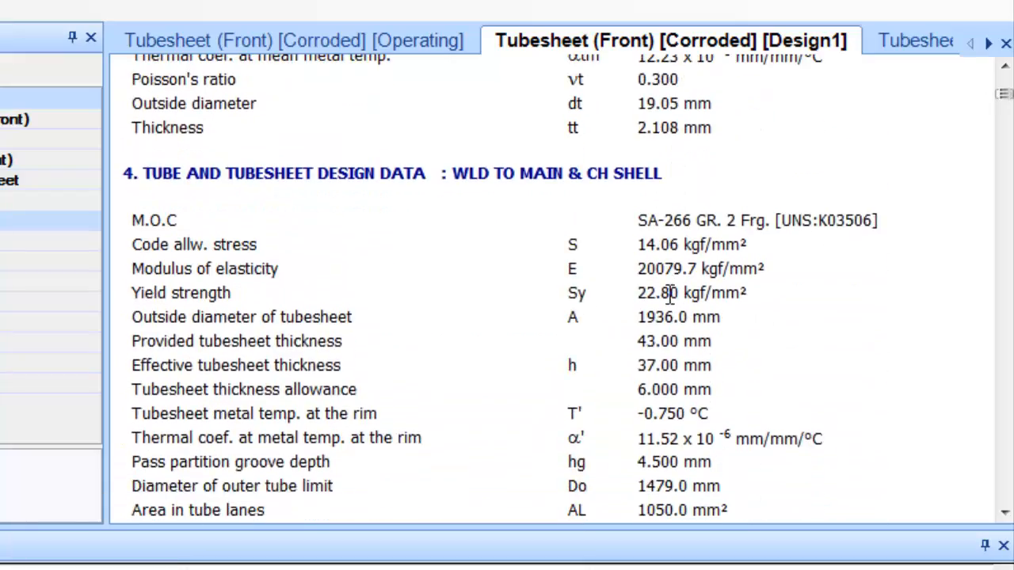
scroll(669, 295, down, 10)
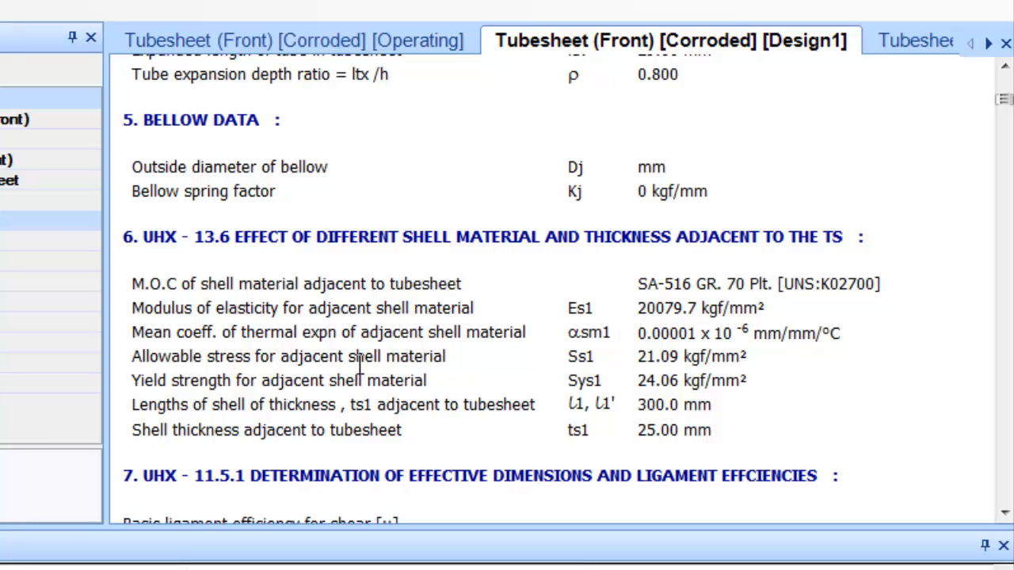
scroll(475, 325, down, 10)
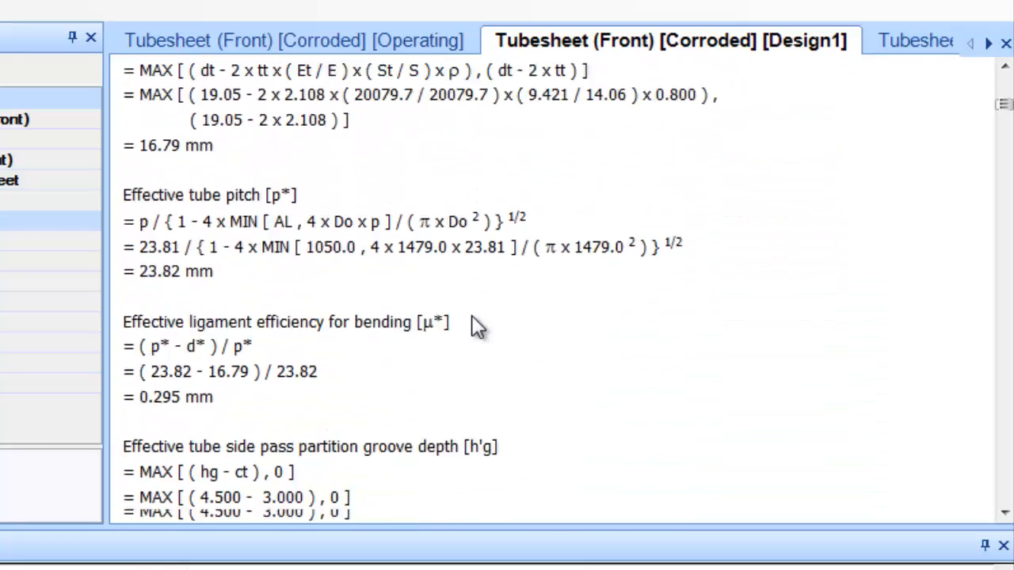
scroll(475, 325, down, 15)
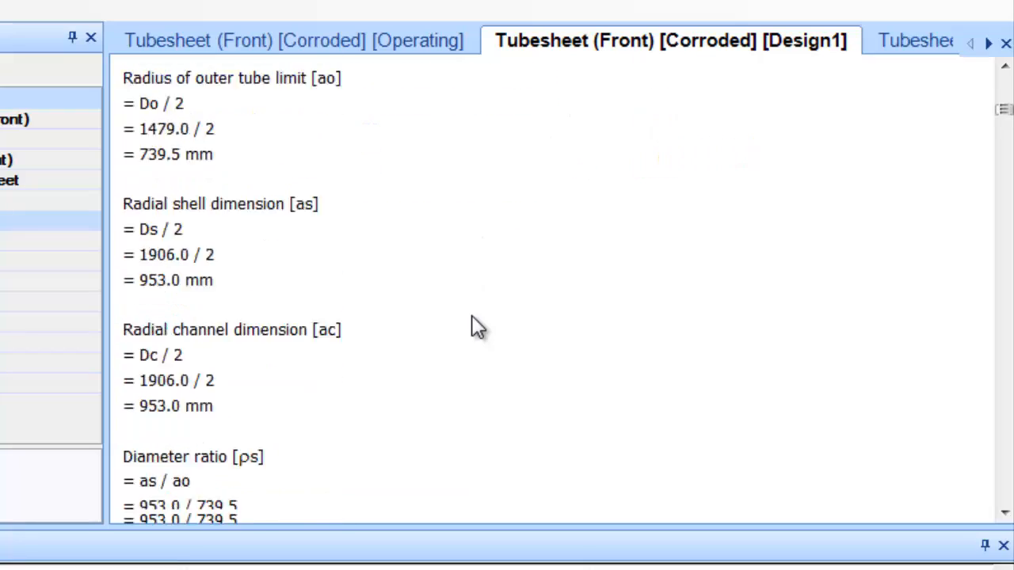
scroll(475, 327, down, 15)
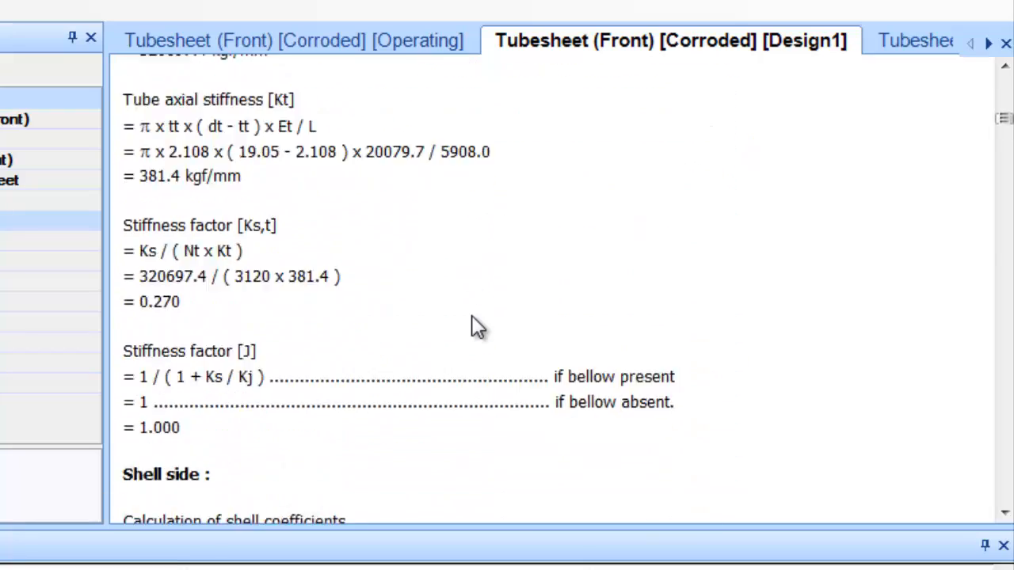
scroll(475, 326, down, 15)
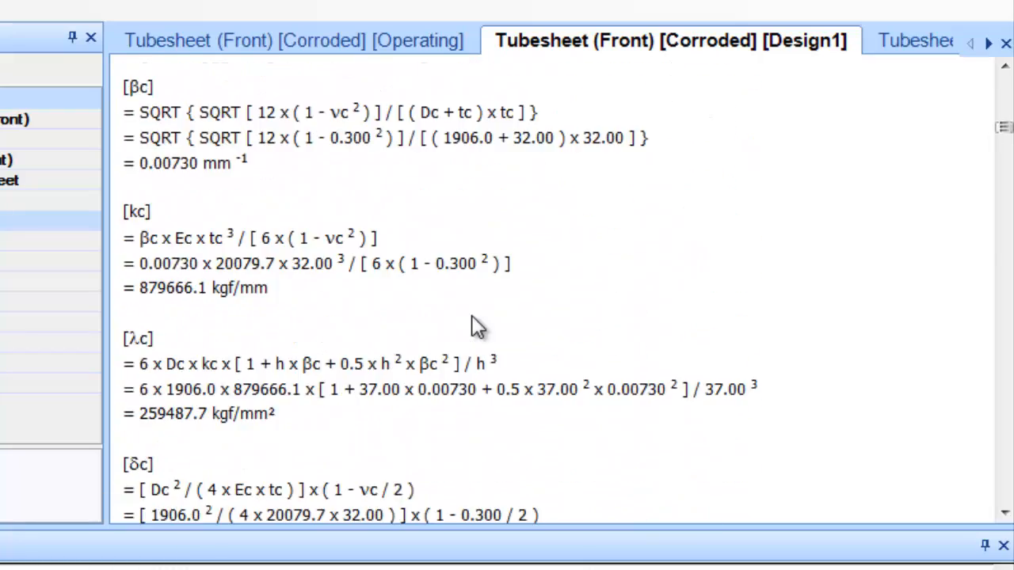
scroll(475, 327, down, 10)
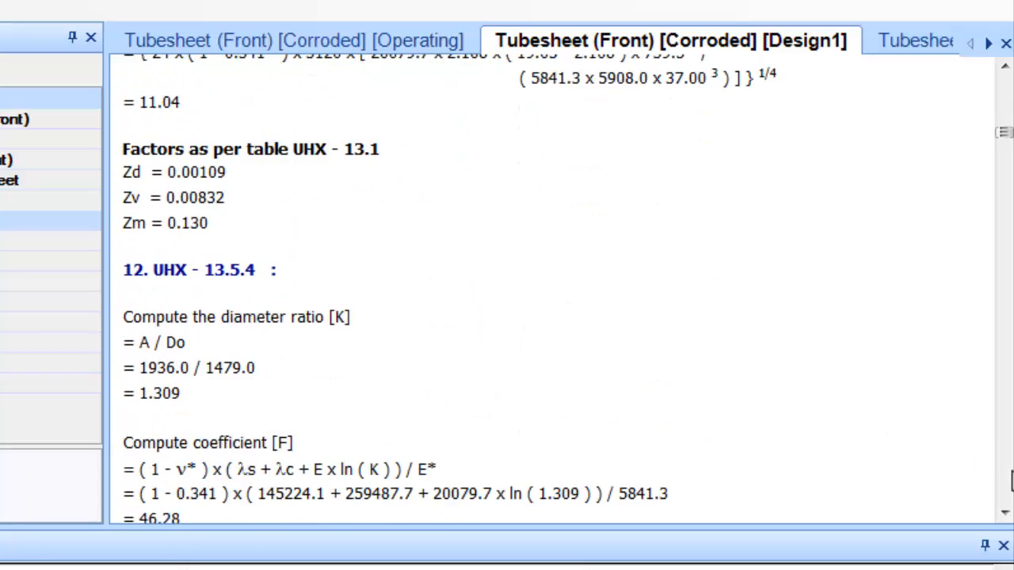
scroll(1010, 479, down, 10)
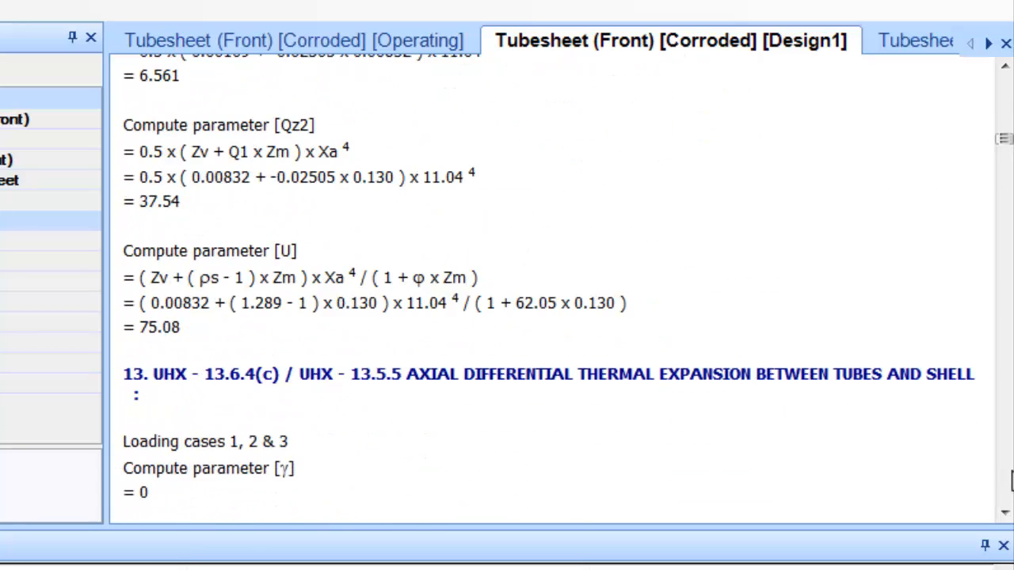
scroll(1011, 479, down, 15)
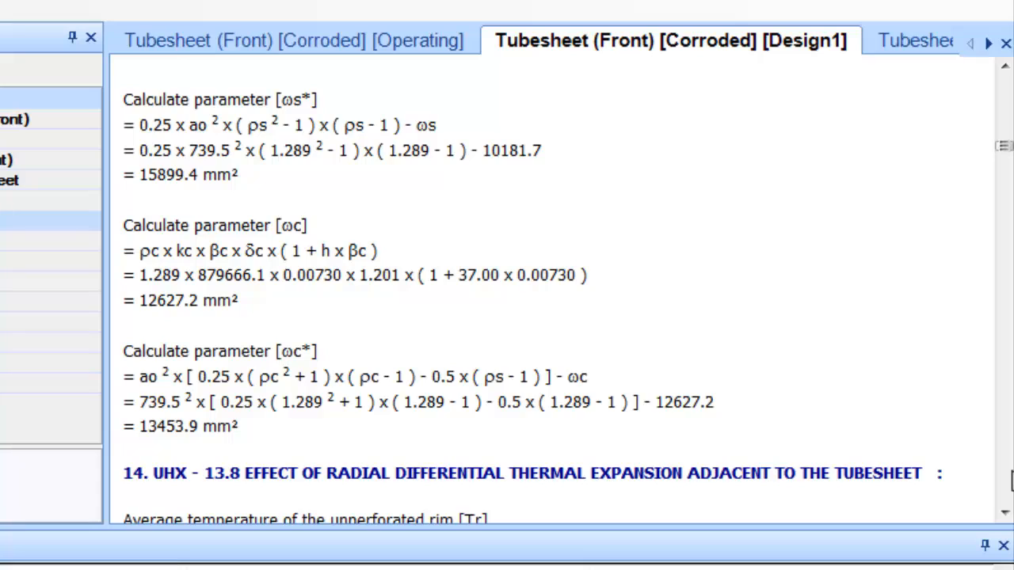
scroll(1011, 479, down, 12)
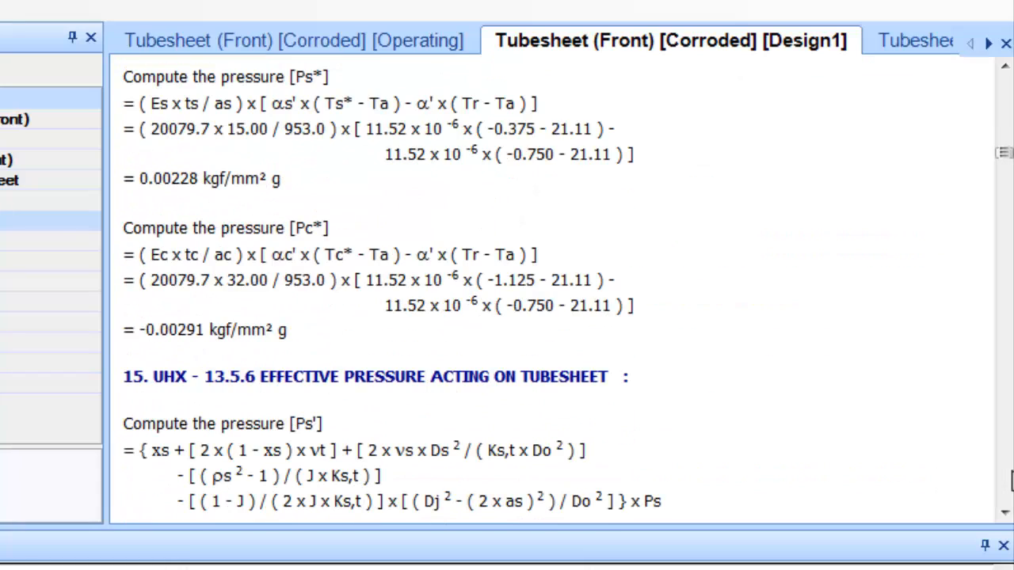
scroll(1011, 480, down, 20)
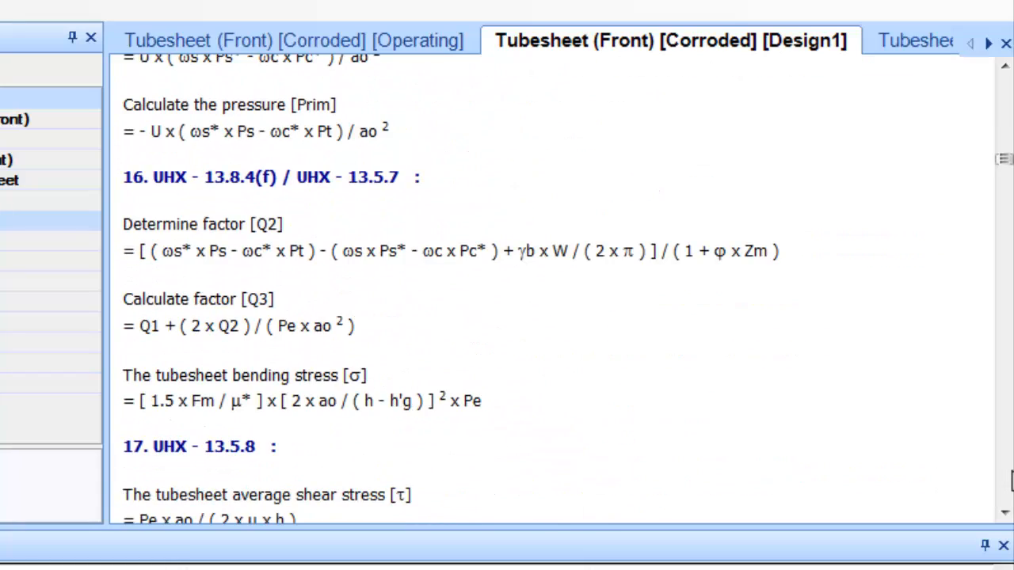
scroll(1011, 479, down, 20)
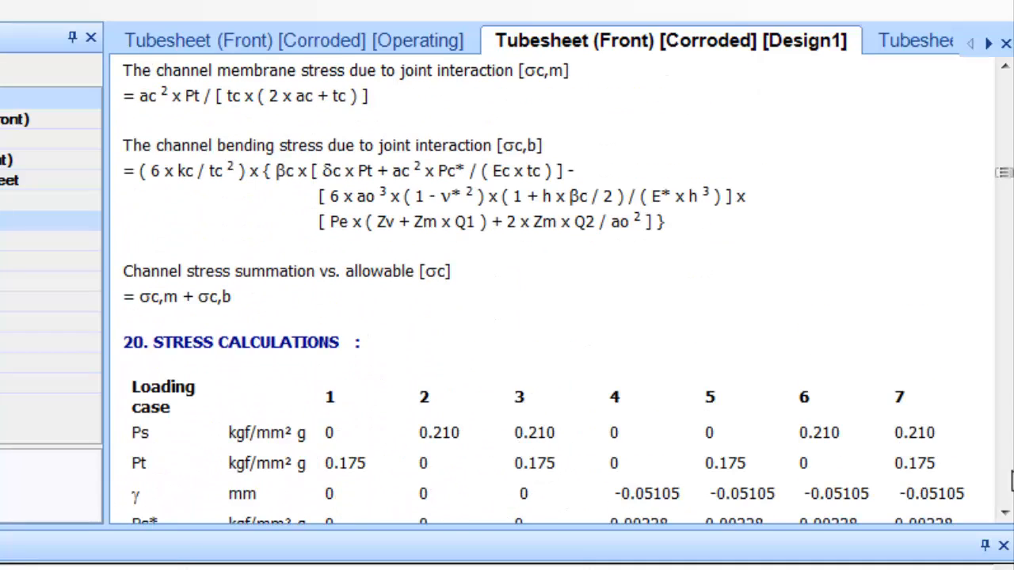
scroll(1011, 480, down, 5)
scroll(1011, 479, down, 5)
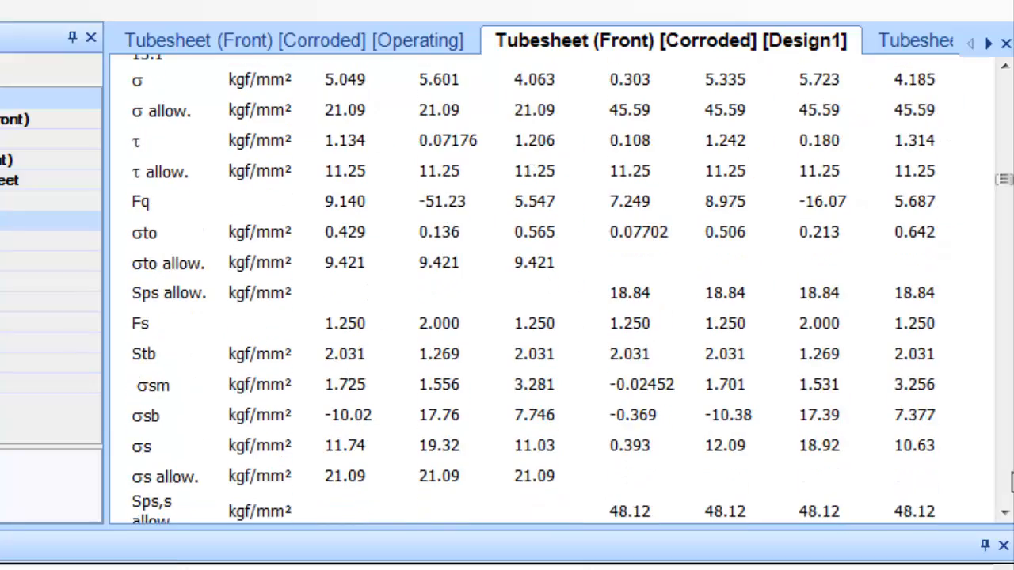
scroll(1011, 479, down, 5)
scroll(1011, 479, down, 5)
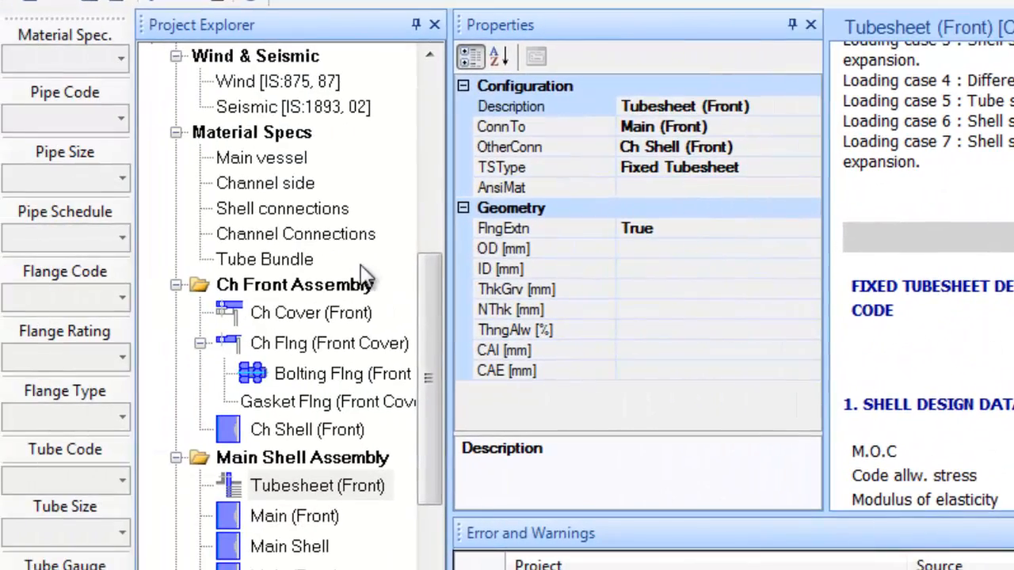
Select the NEN Type HE 1 equipment in Project Explorer
drag(430, 325, 431, 143)
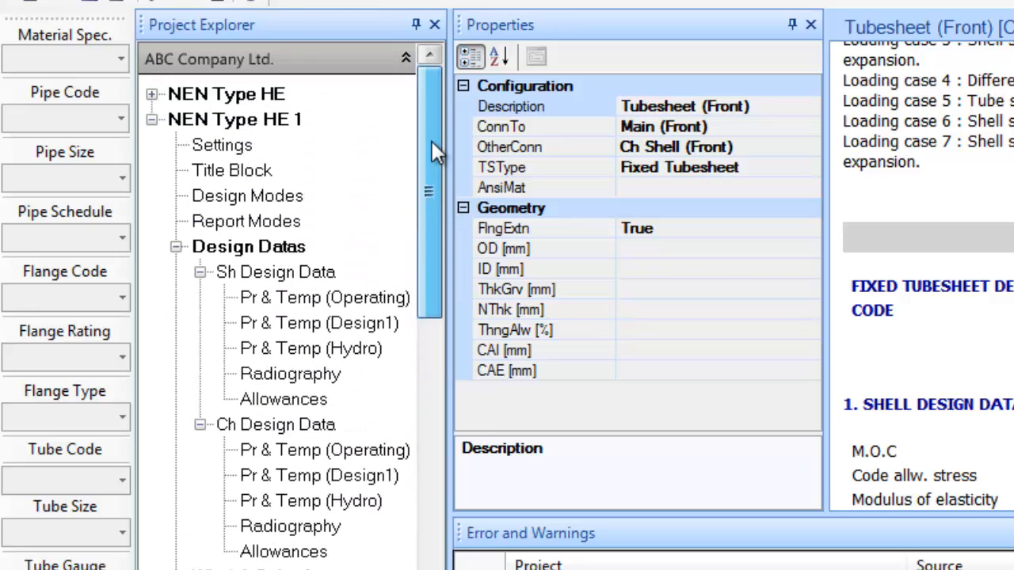
click(242, 120)
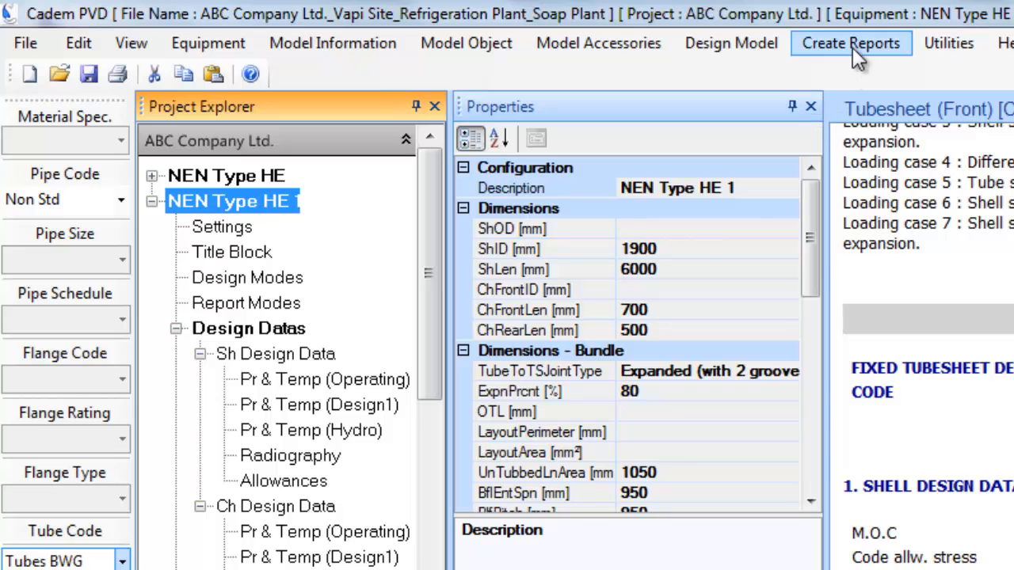
click(853, 44)
Generate the NEN Type HE 1 code report and check Design1 weights: 44686 fabricated/empty, 60993 operating
click(869, 69)
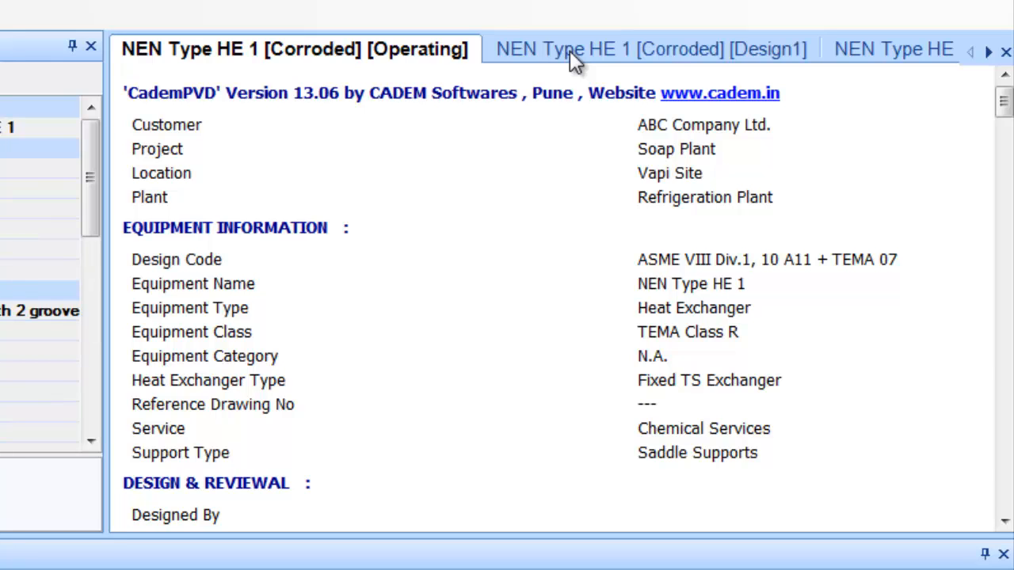
click(569, 50)
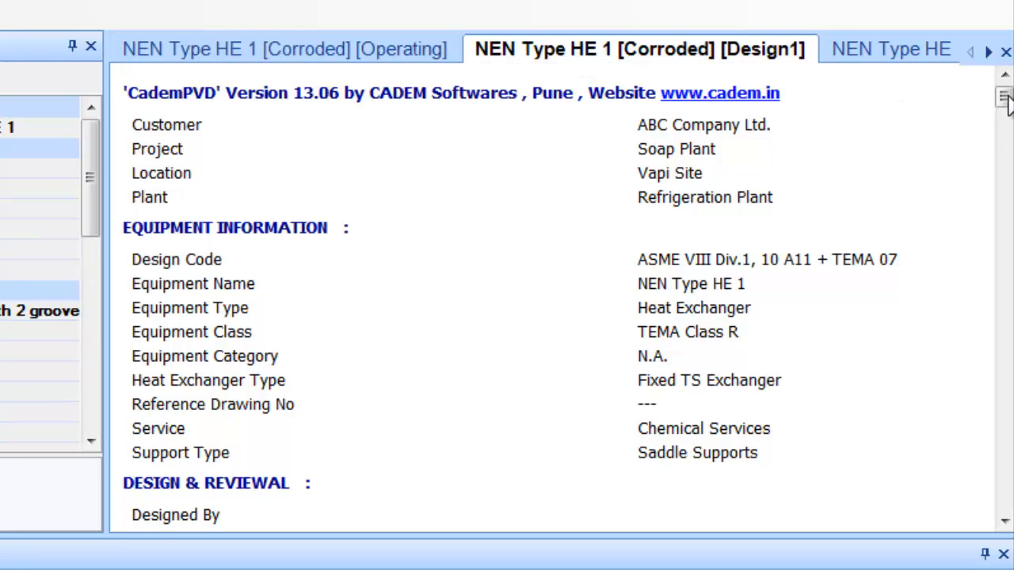
drag(1006, 102, 1006, 114)
drag(1003, 121, 1003, 155)
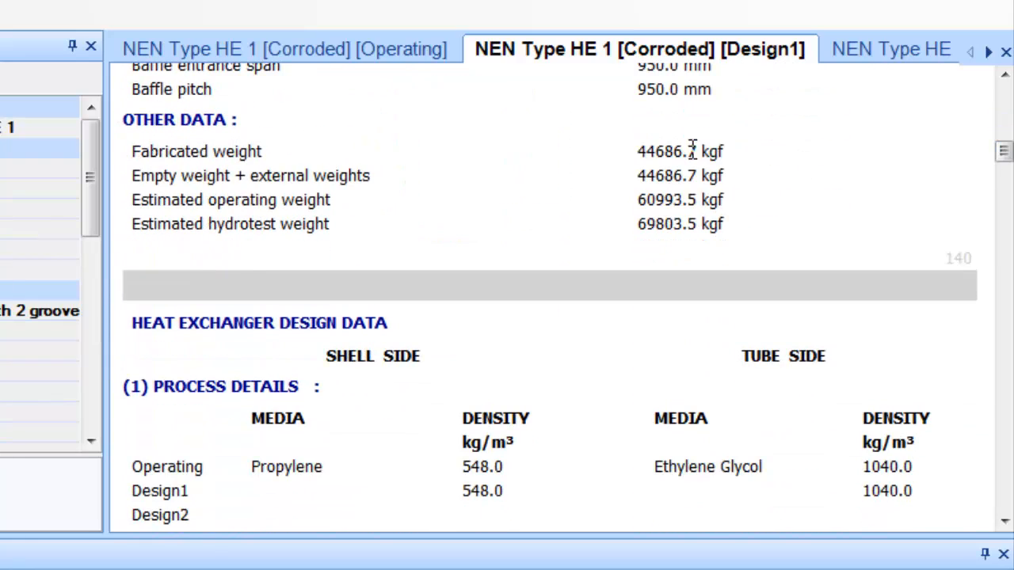
double_click(659, 152)
double_click(659, 171)
double_click(659, 200)
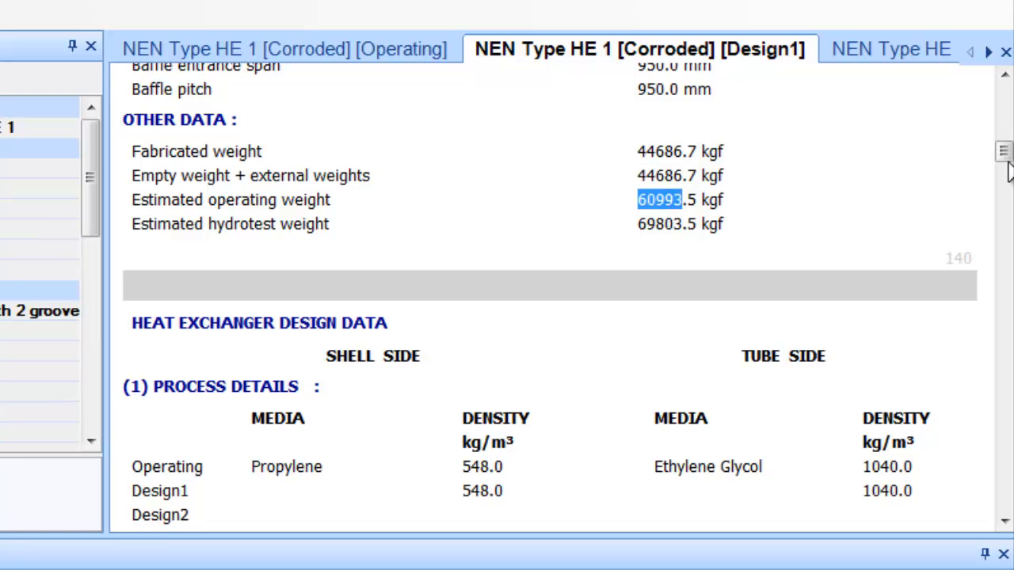
drag(1004, 155, 1003, 325)
Scroll the Design1 Item Wise Weight Summary to its Σ totals and the UG-99/UG-100 Test Pressures section
scroll(825, 321, up, 1)
scroll(830, 332, up, 1)
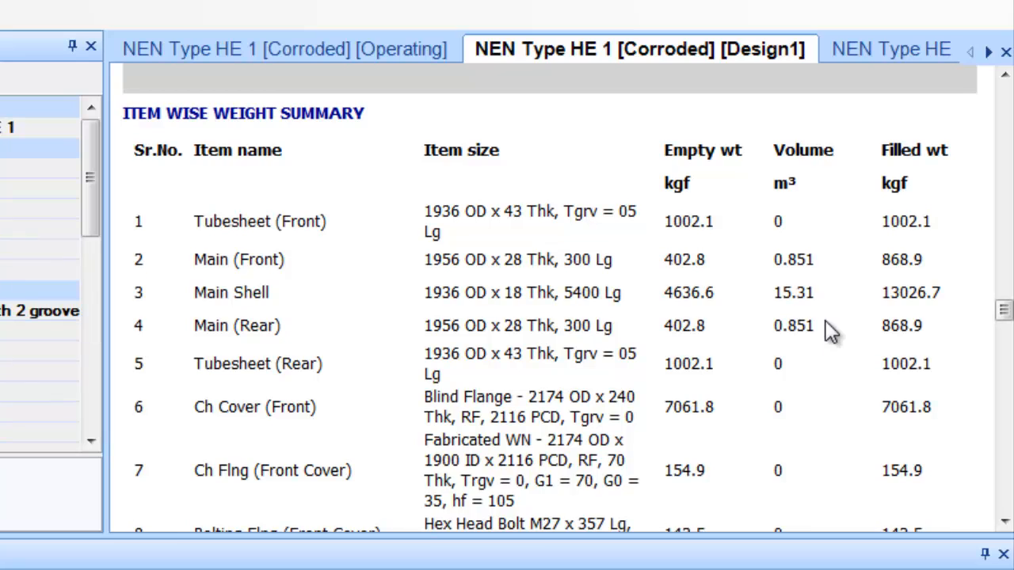
scroll(829, 332, down, 3)
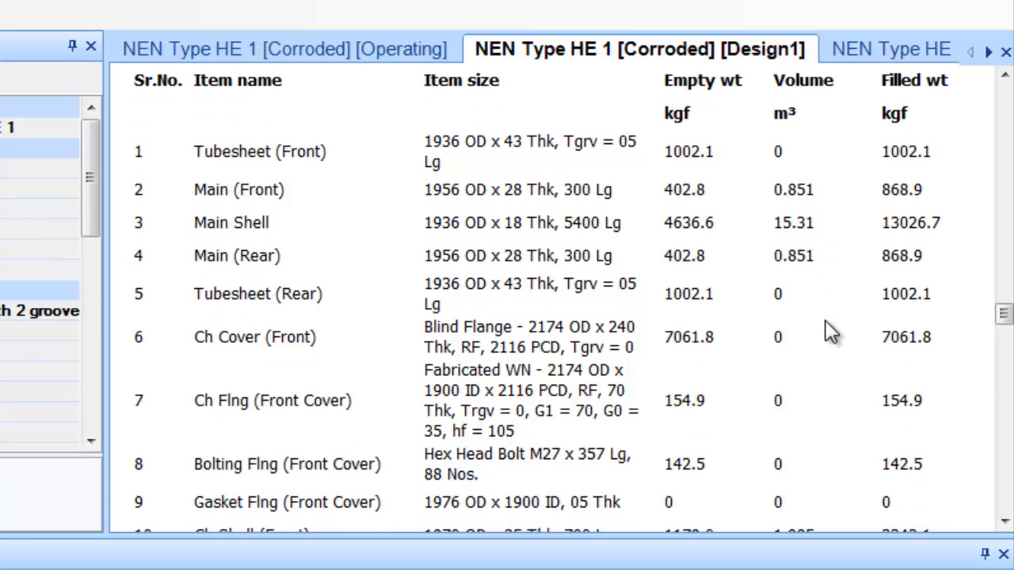
scroll(829, 331, down, 3)
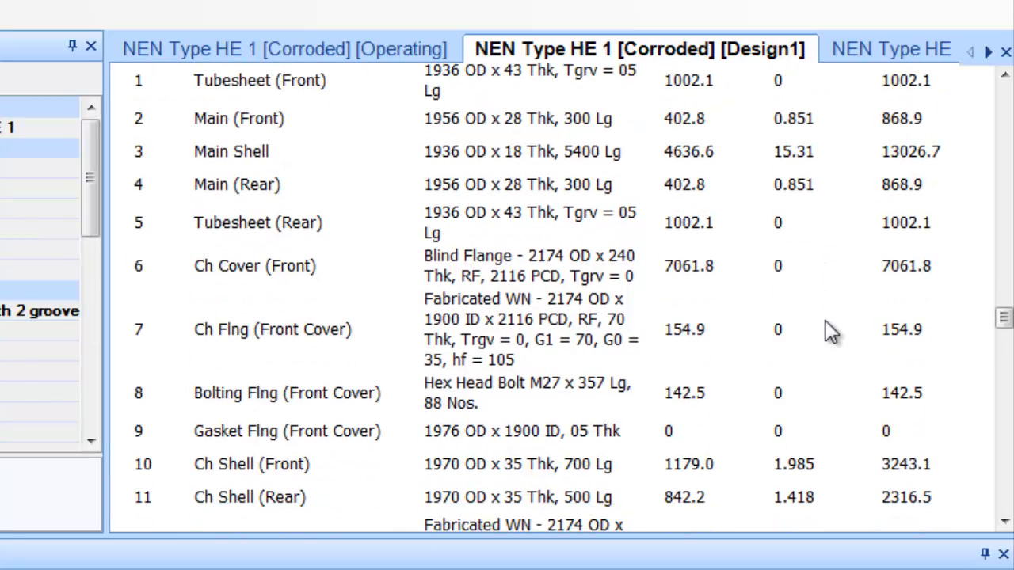
scroll(830, 331, down, 3)
scroll(830, 331, down, 3)
scroll(829, 331, down, 6)
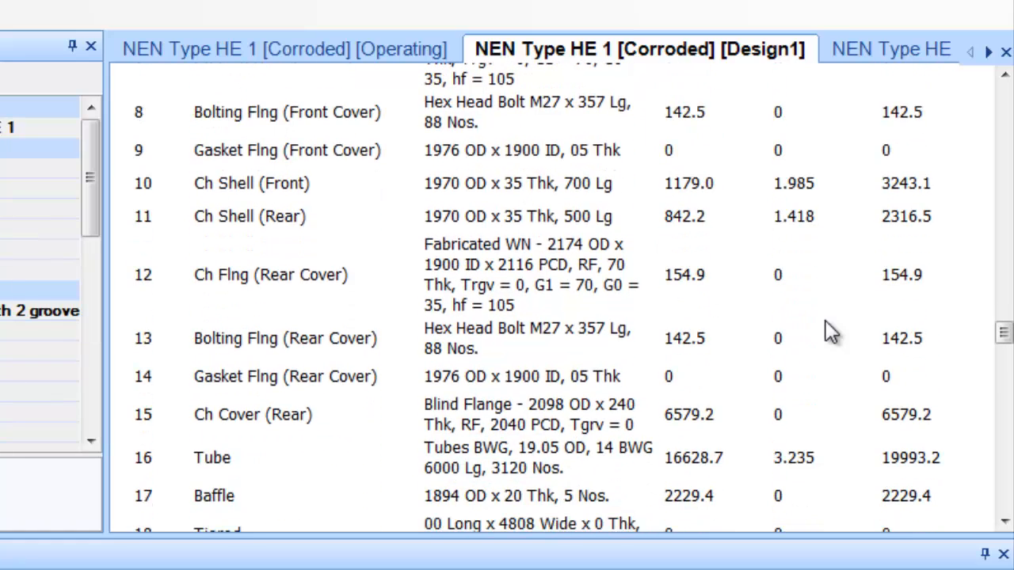
scroll(829, 331, down, 3)
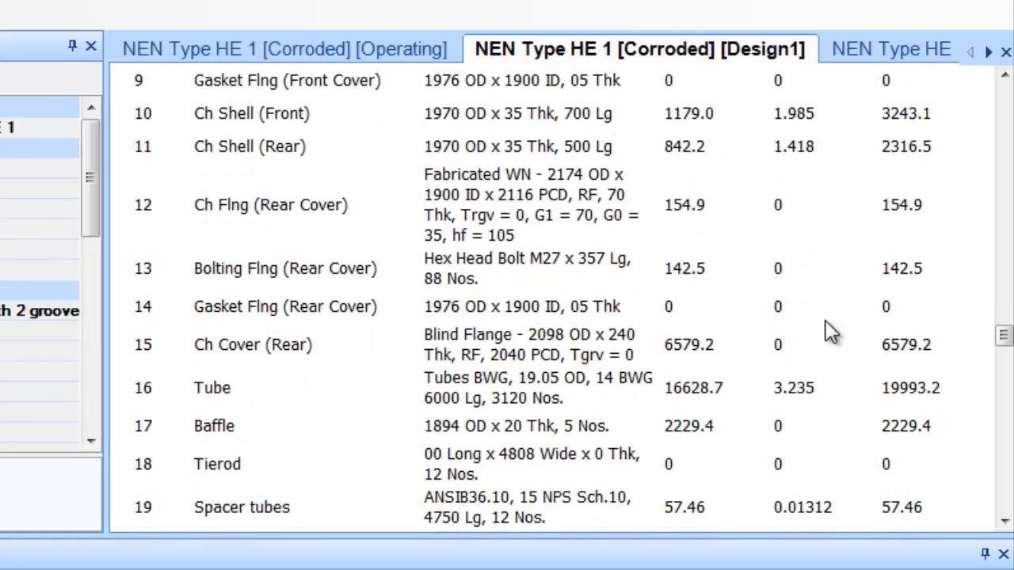
scroll(829, 331, down, 3)
scroll(830, 331, down, 6)
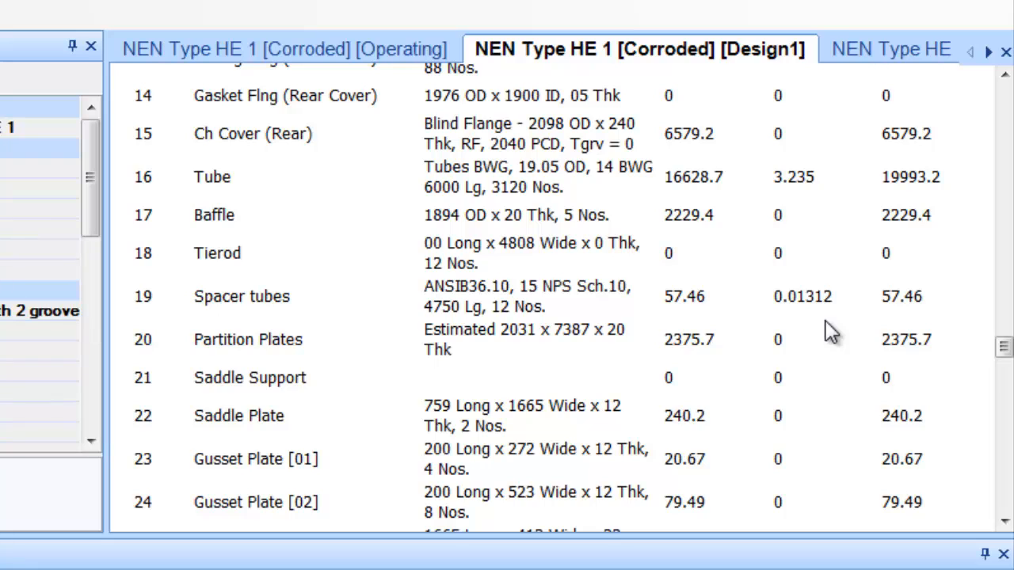
scroll(830, 331, down, 6)
scroll(830, 331, down, 12)
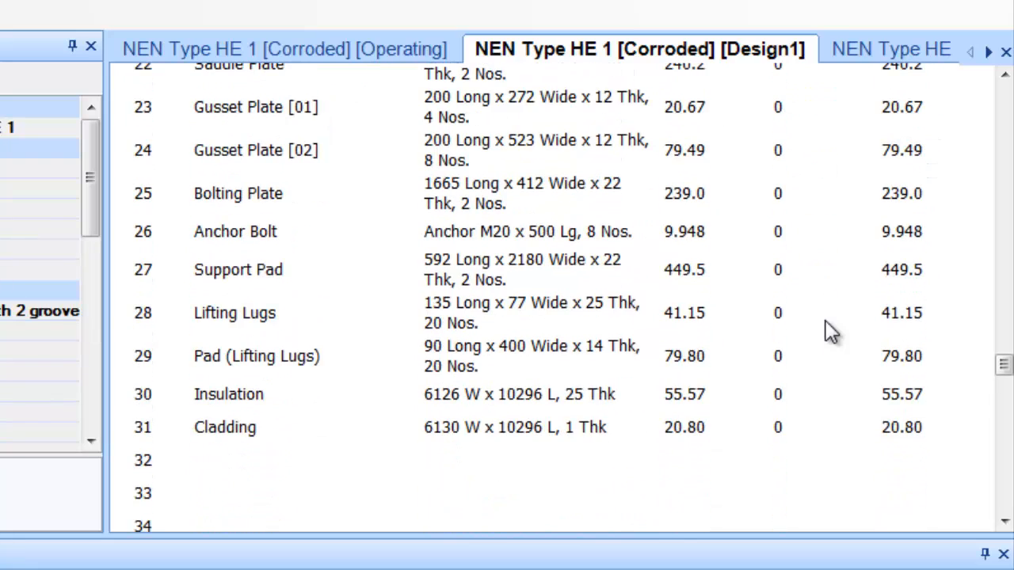
scroll(830, 331, down, 9)
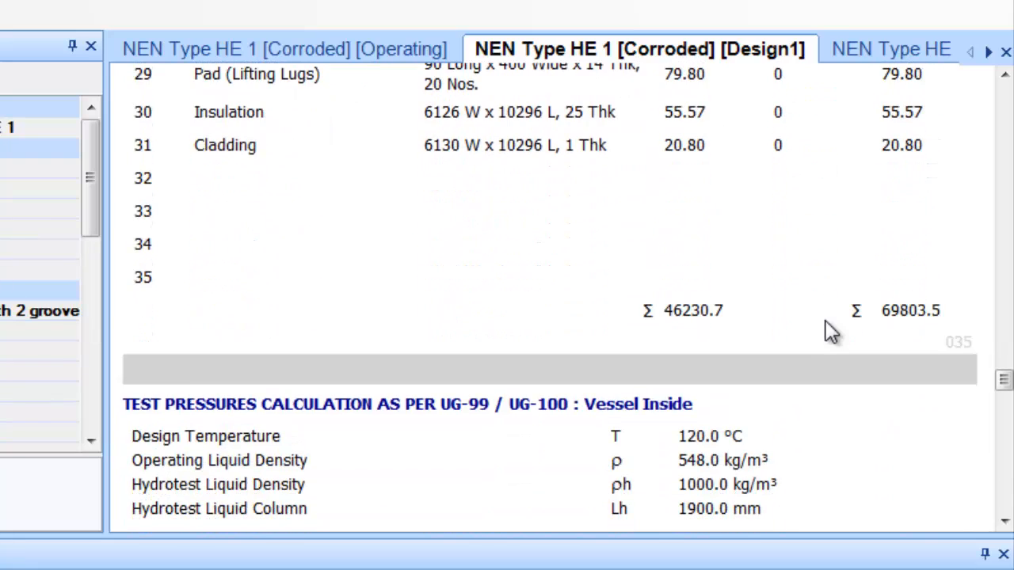
scroll(829, 331, down, 3)
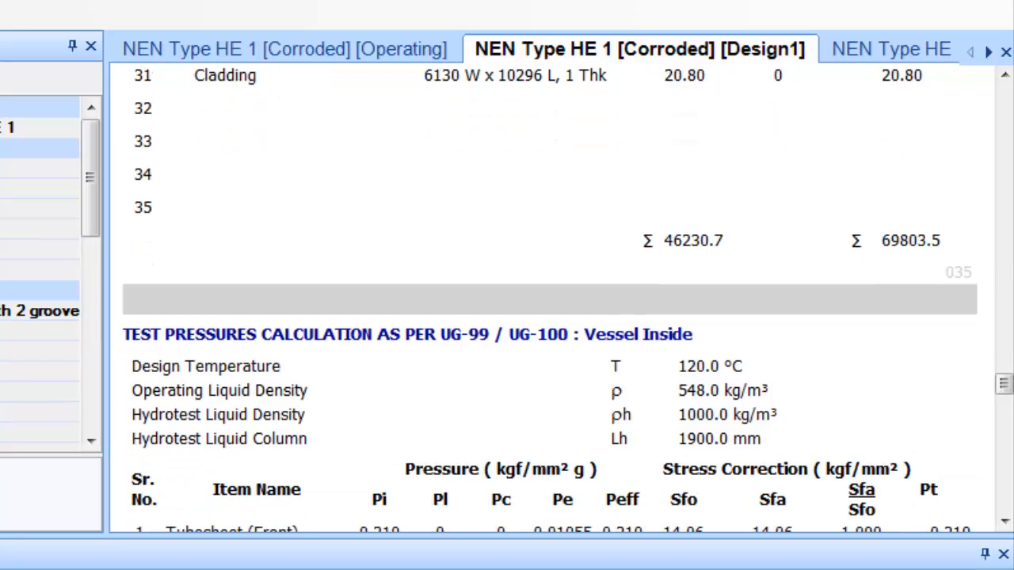